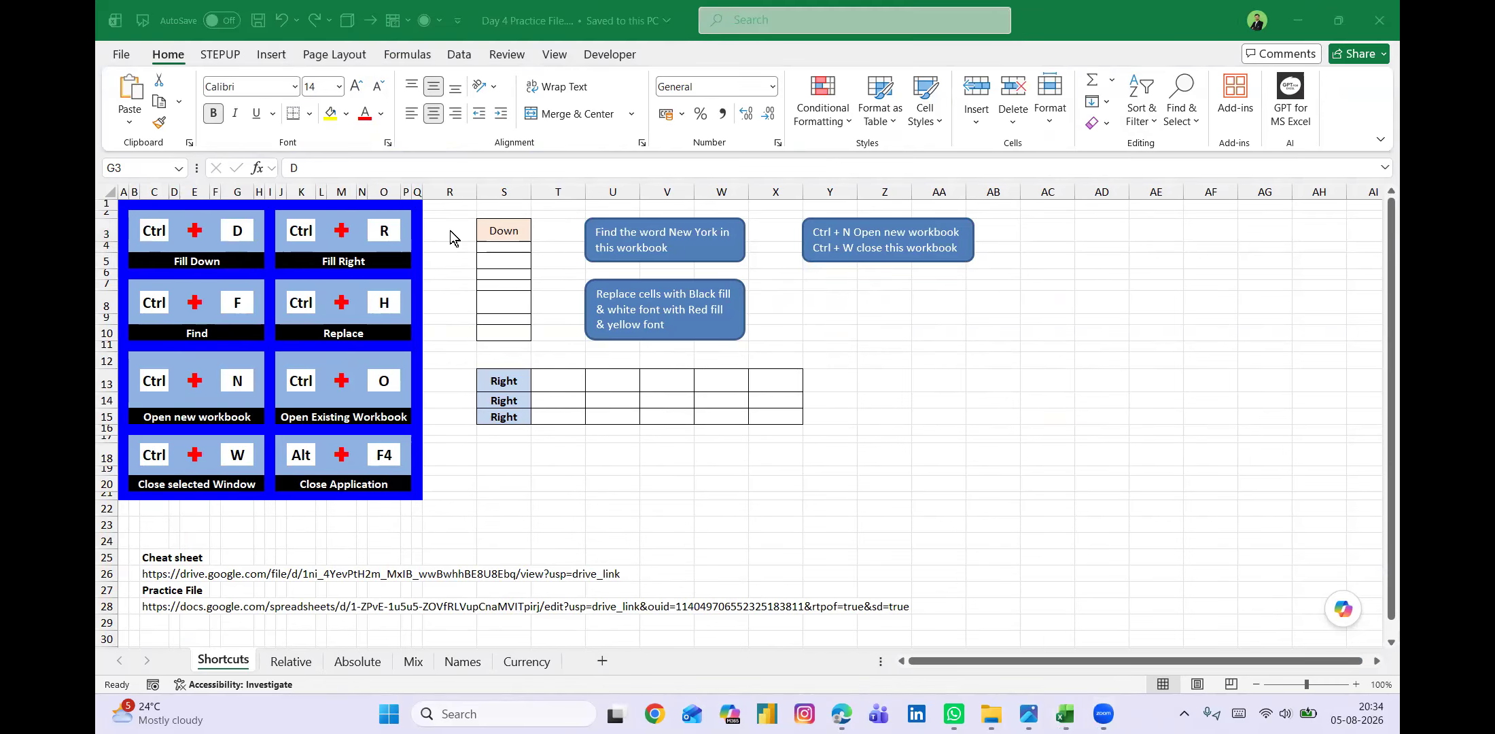
# Try filling only cell S4 with the entry from the cell above, and undo that fill.
pyautogui.click(504, 233)
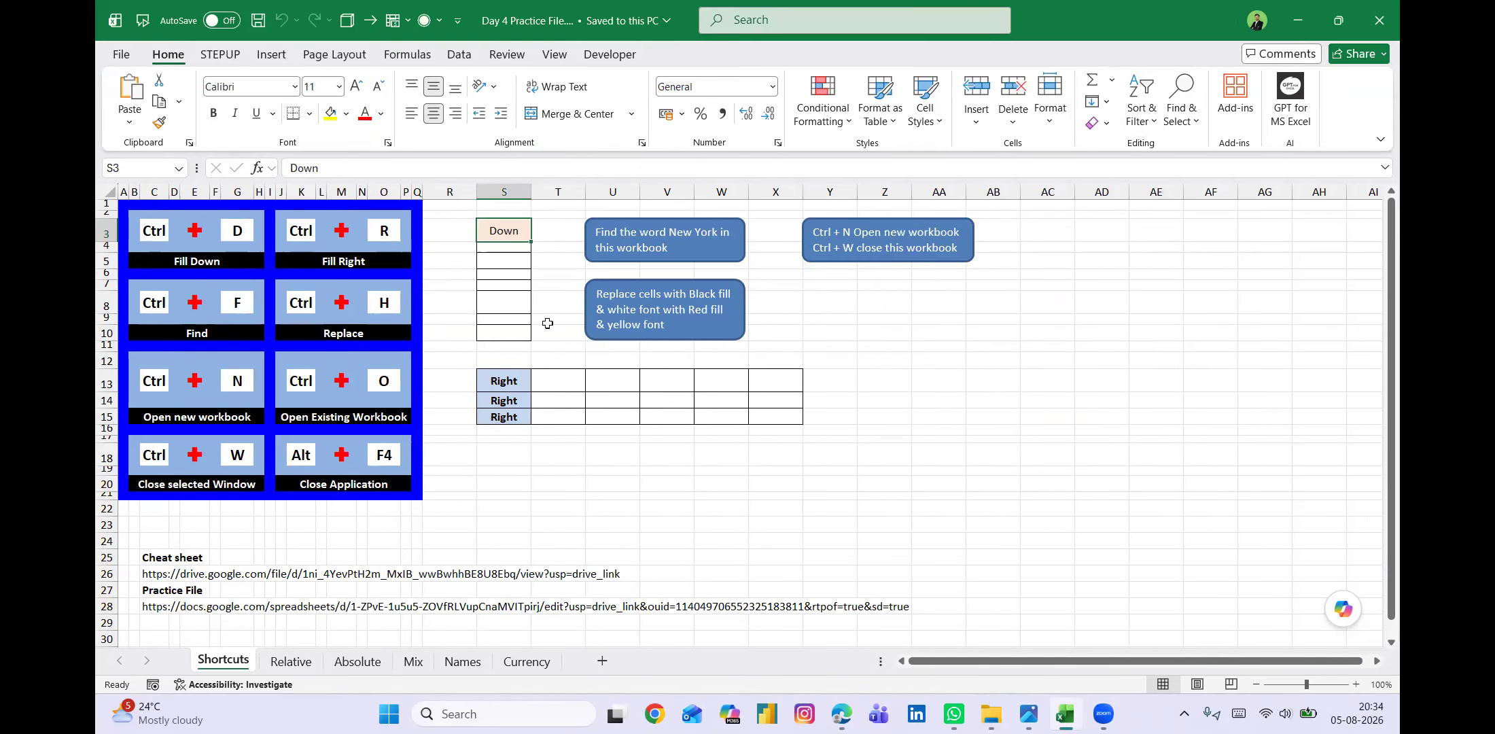
pyautogui.press('Down')
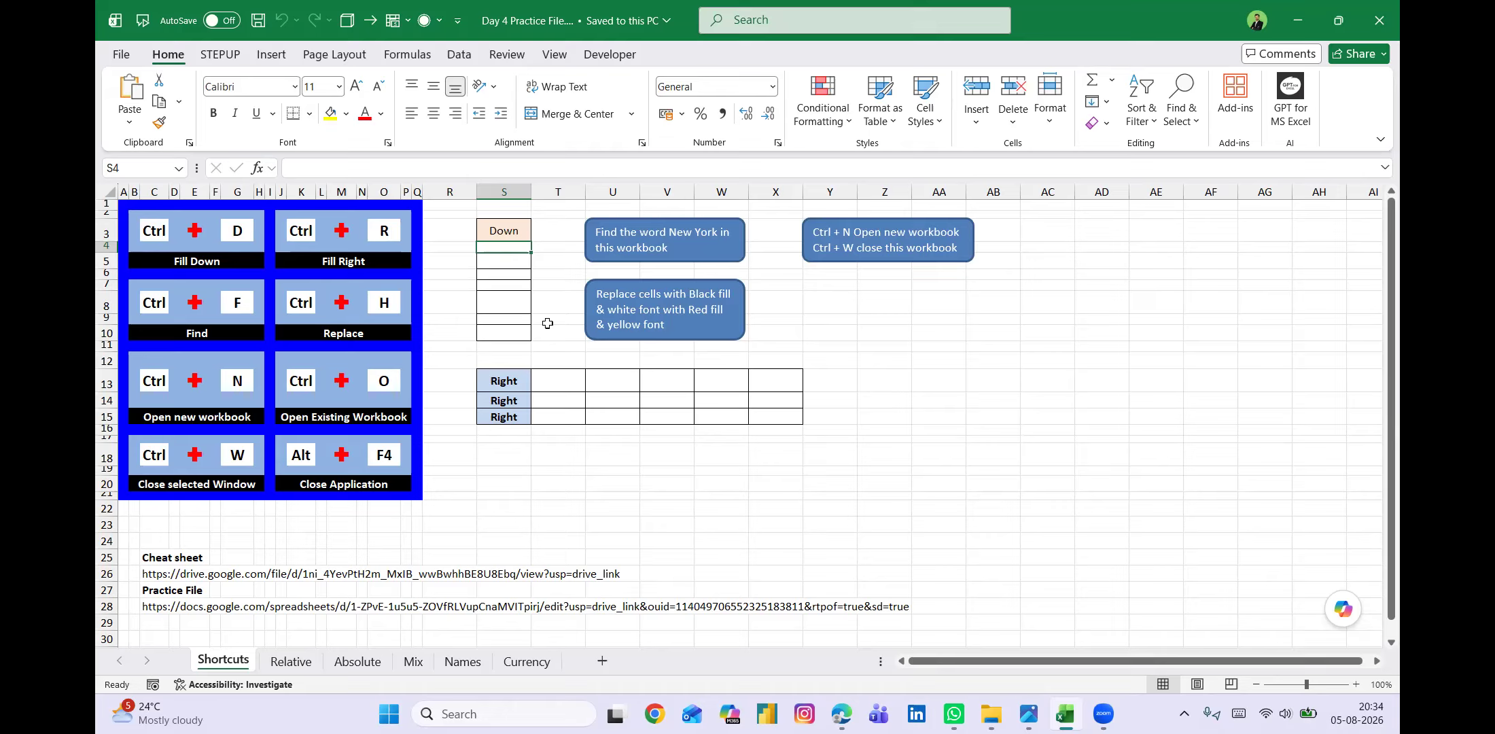
pyautogui.hotkey('ctrl', 'd')
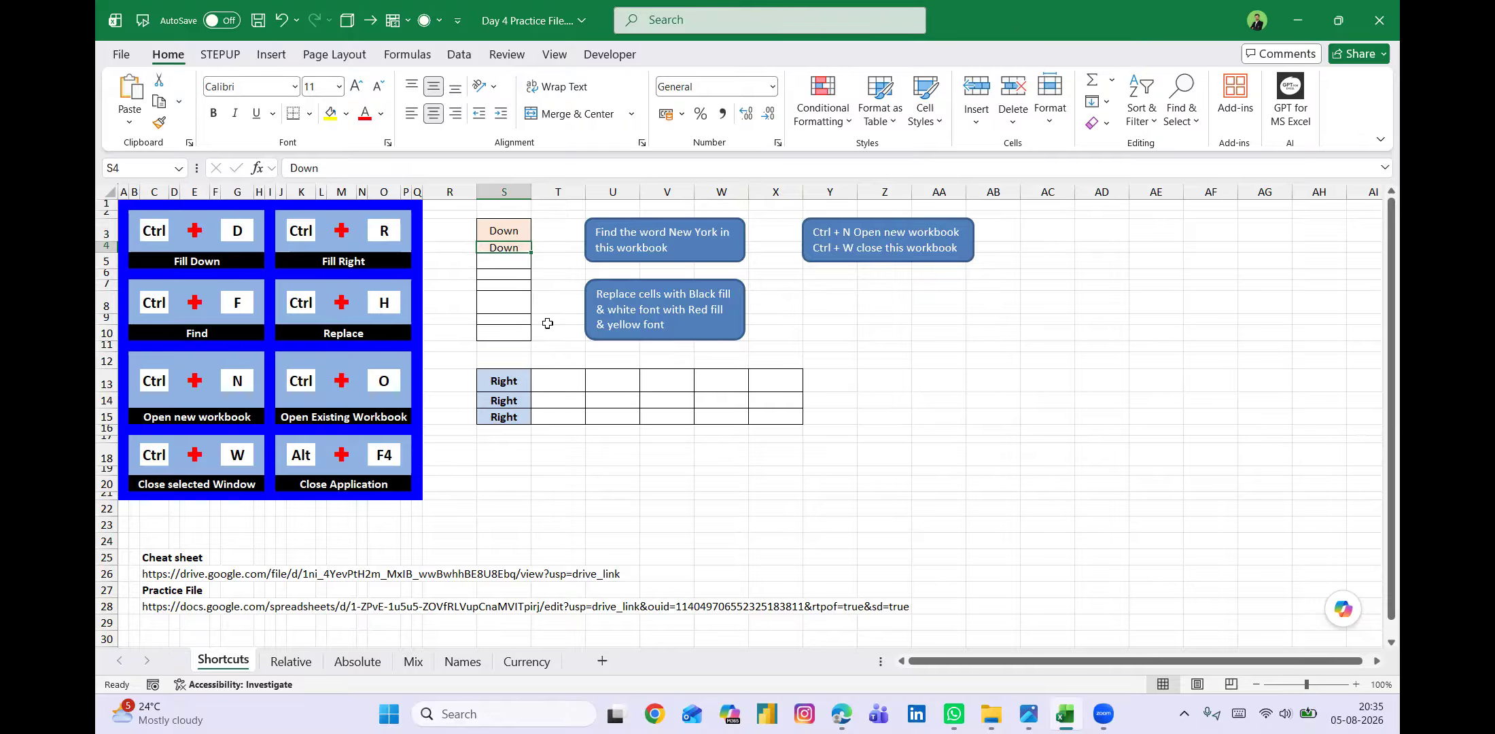
pyautogui.hotkey('ctrl', 'z')
# Fill the "Down" entry in S3 down through S10 with Fill Down.
pyautogui.click(513, 226)
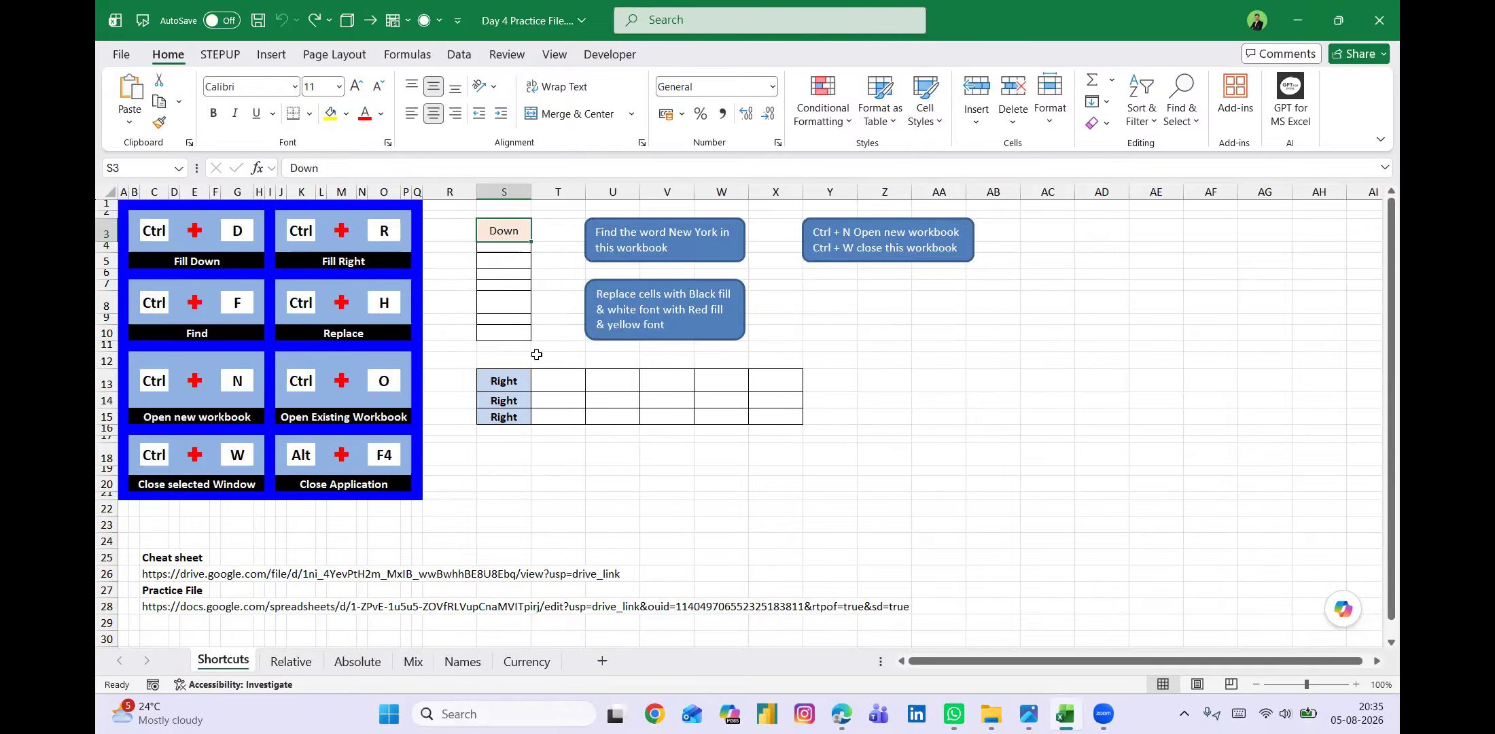
pyautogui.keyDown('shift'); pyautogui.click(506, 335); pyautogui.keyUp('shift')
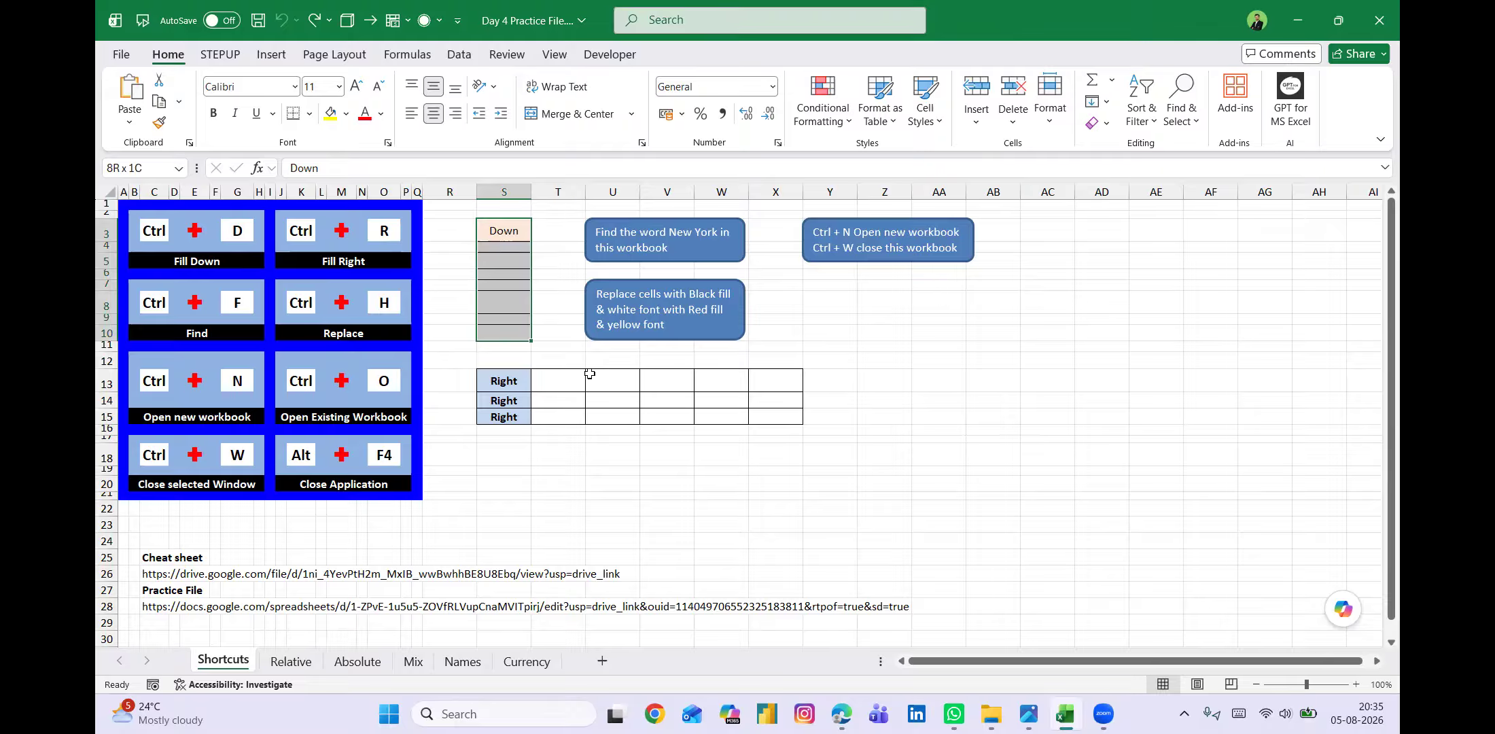
pyautogui.hotkey('ctrl', 'd')
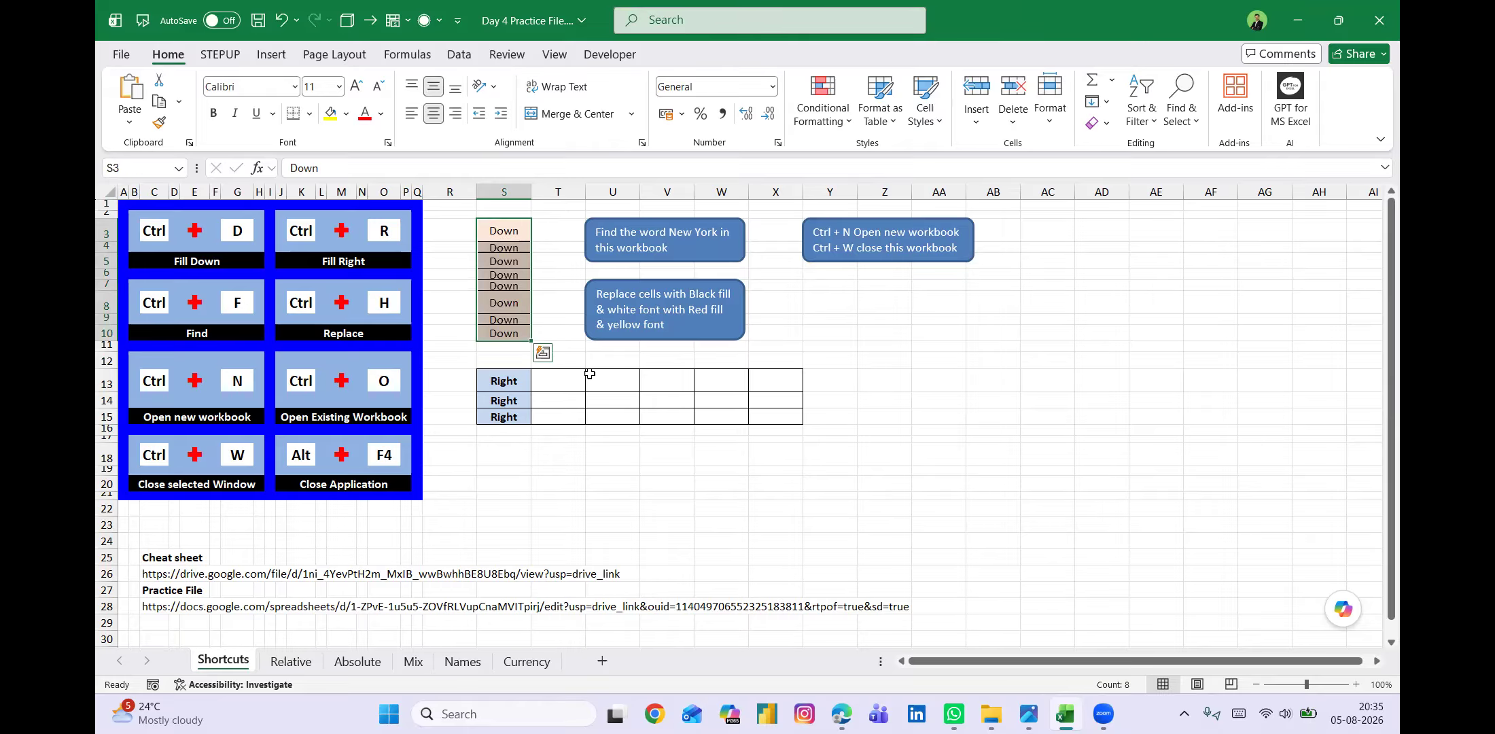
# Fill the three "Right" cells in S13:S15 across to column X with Fill Right.
pyautogui.click(508, 378)
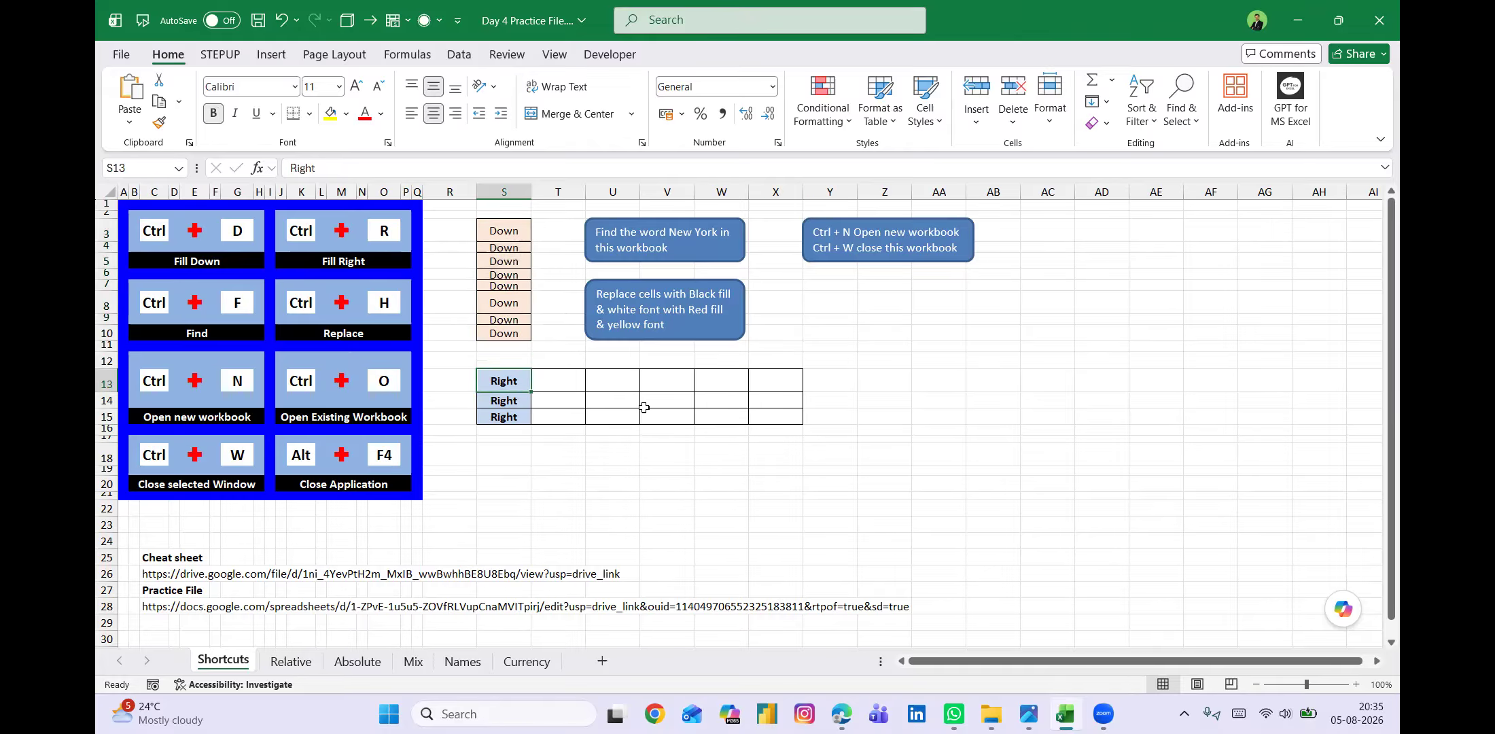
pyautogui.keyDown('shift'); pyautogui.click(777, 413); pyautogui.keyUp('shift')
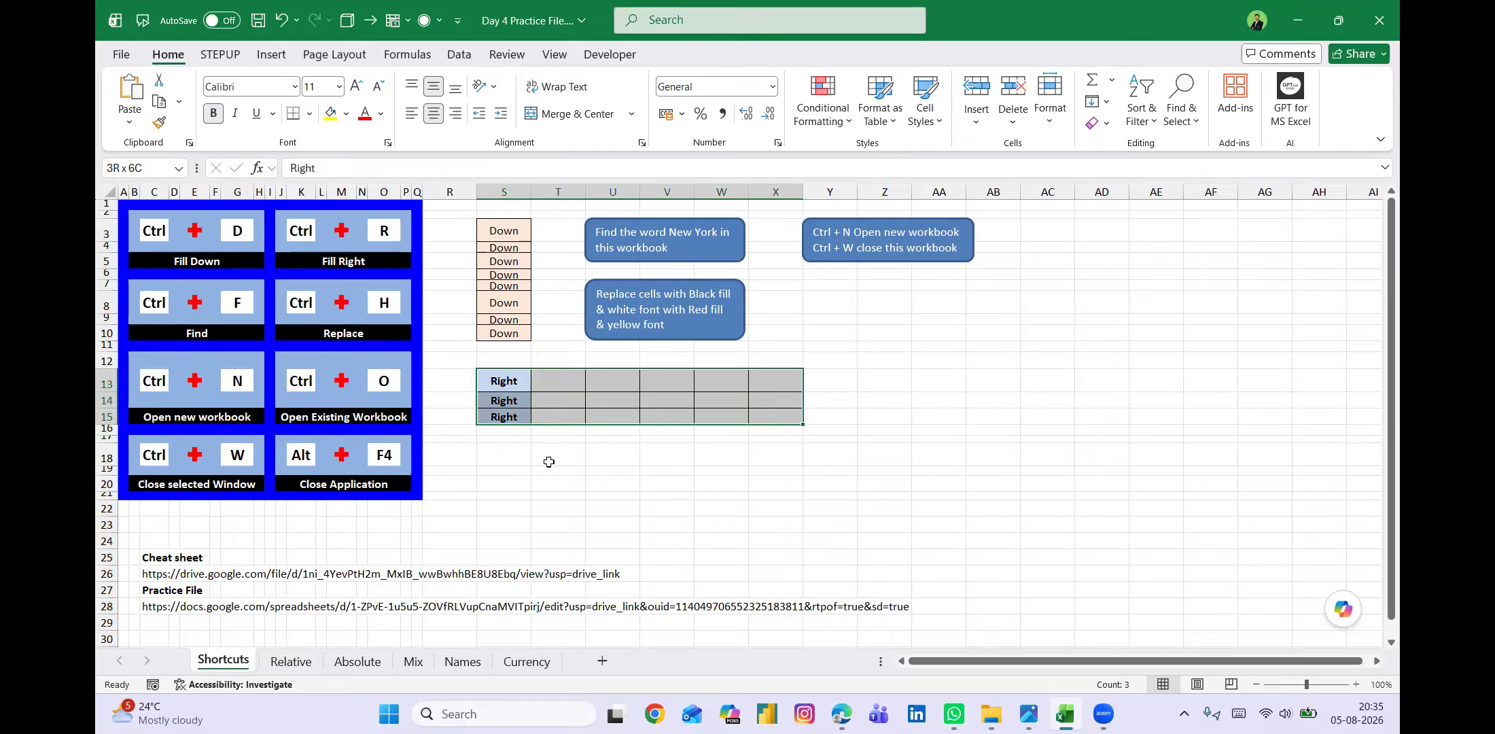
pyautogui.hotkey('ctrl', 'r')
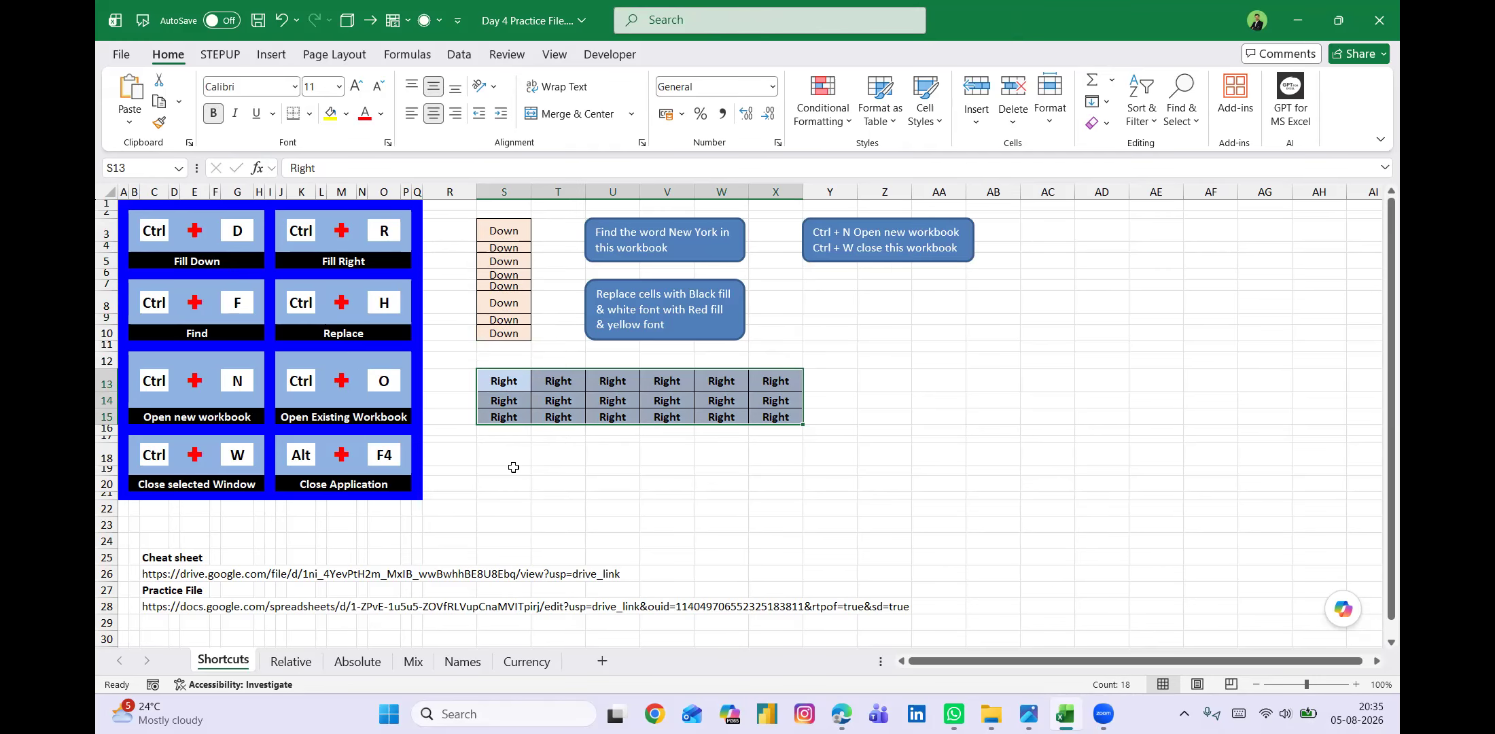
pyautogui.click(689, 260)
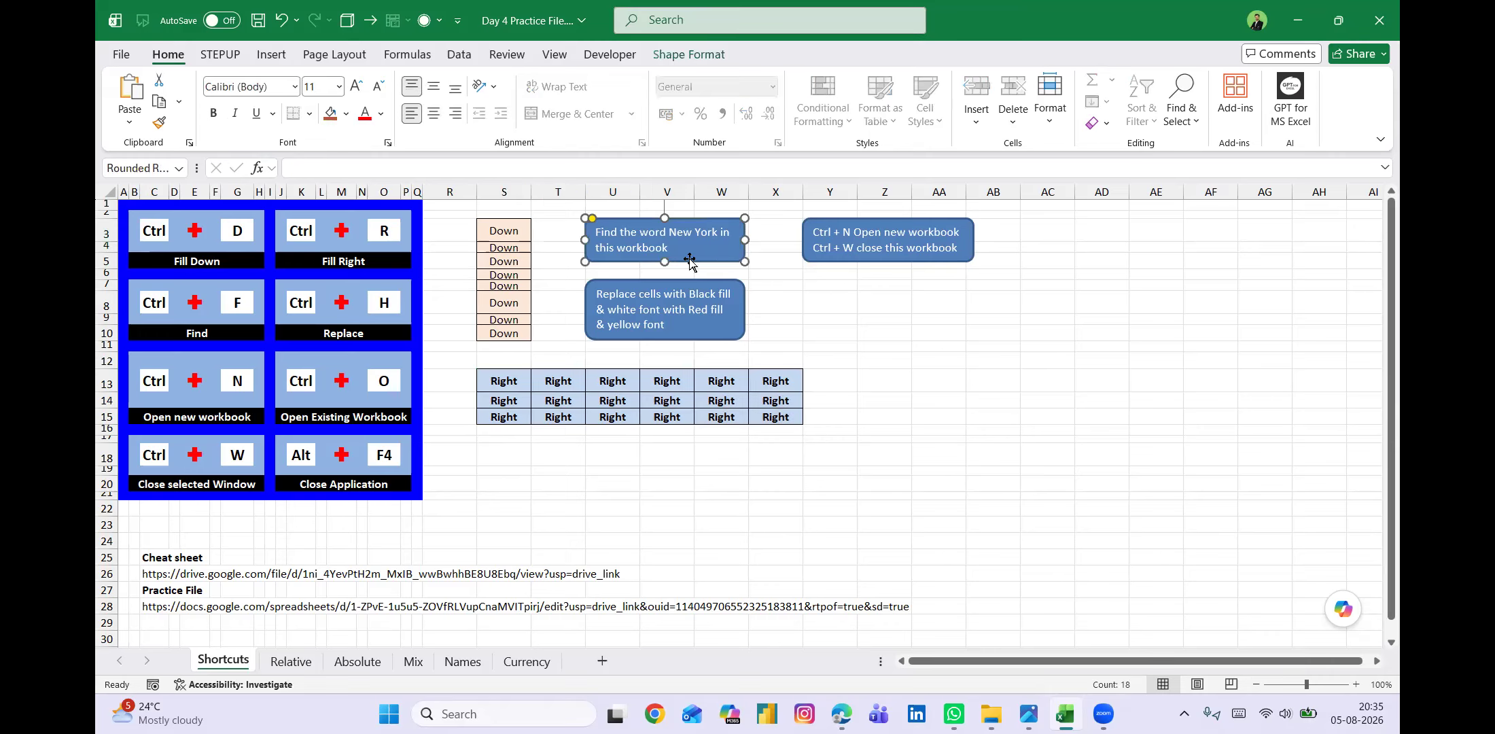
pyautogui.click(831, 338)
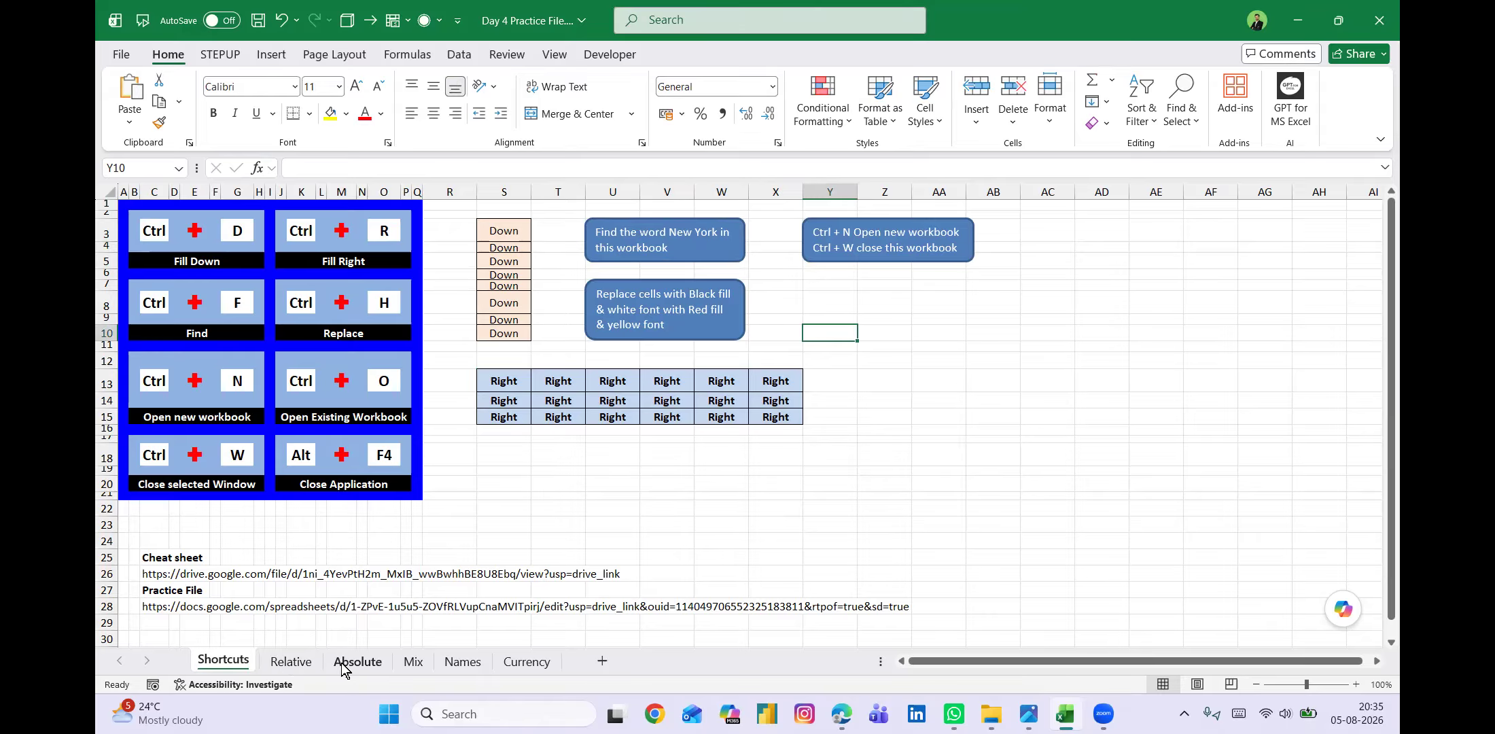
pyautogui.click(543, 508)
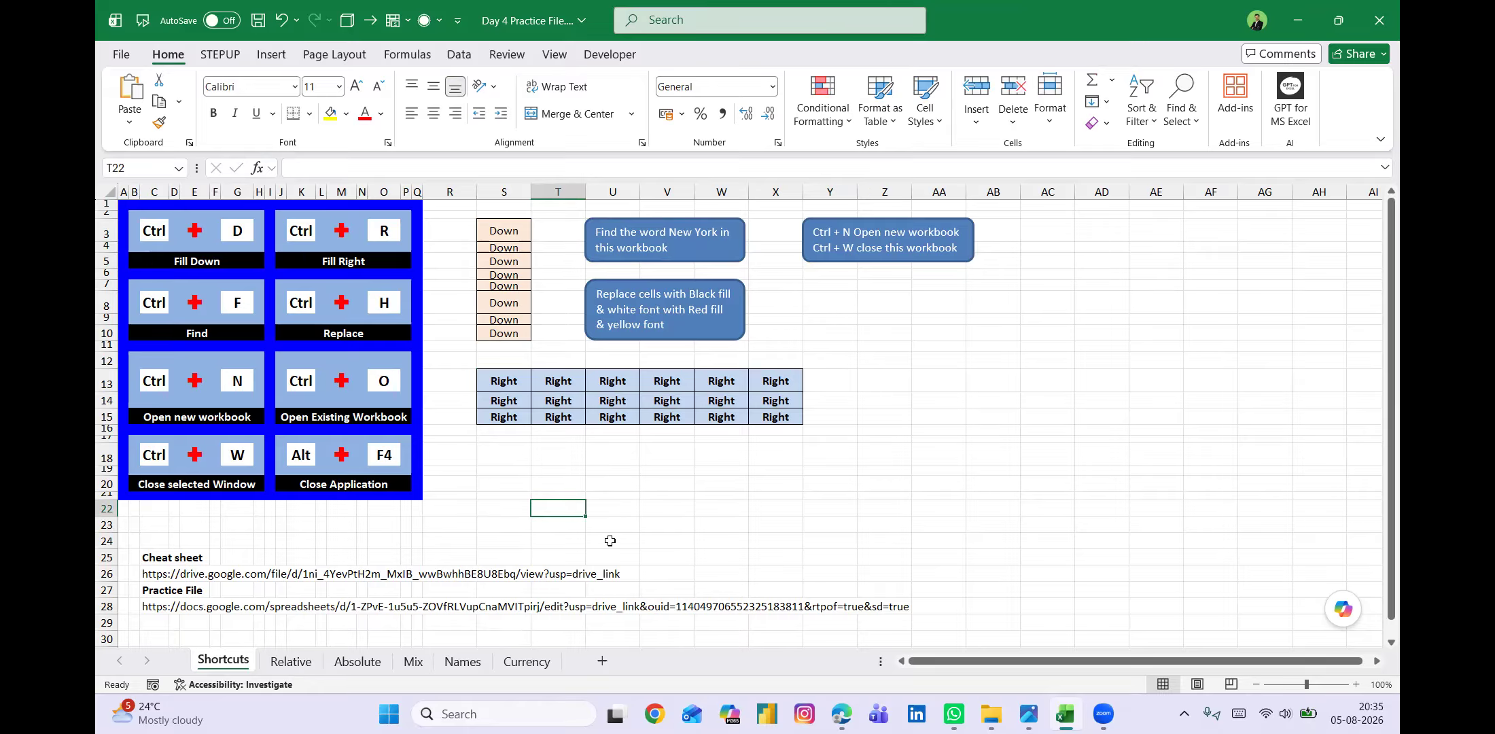
pyautogui.click(669, 462)
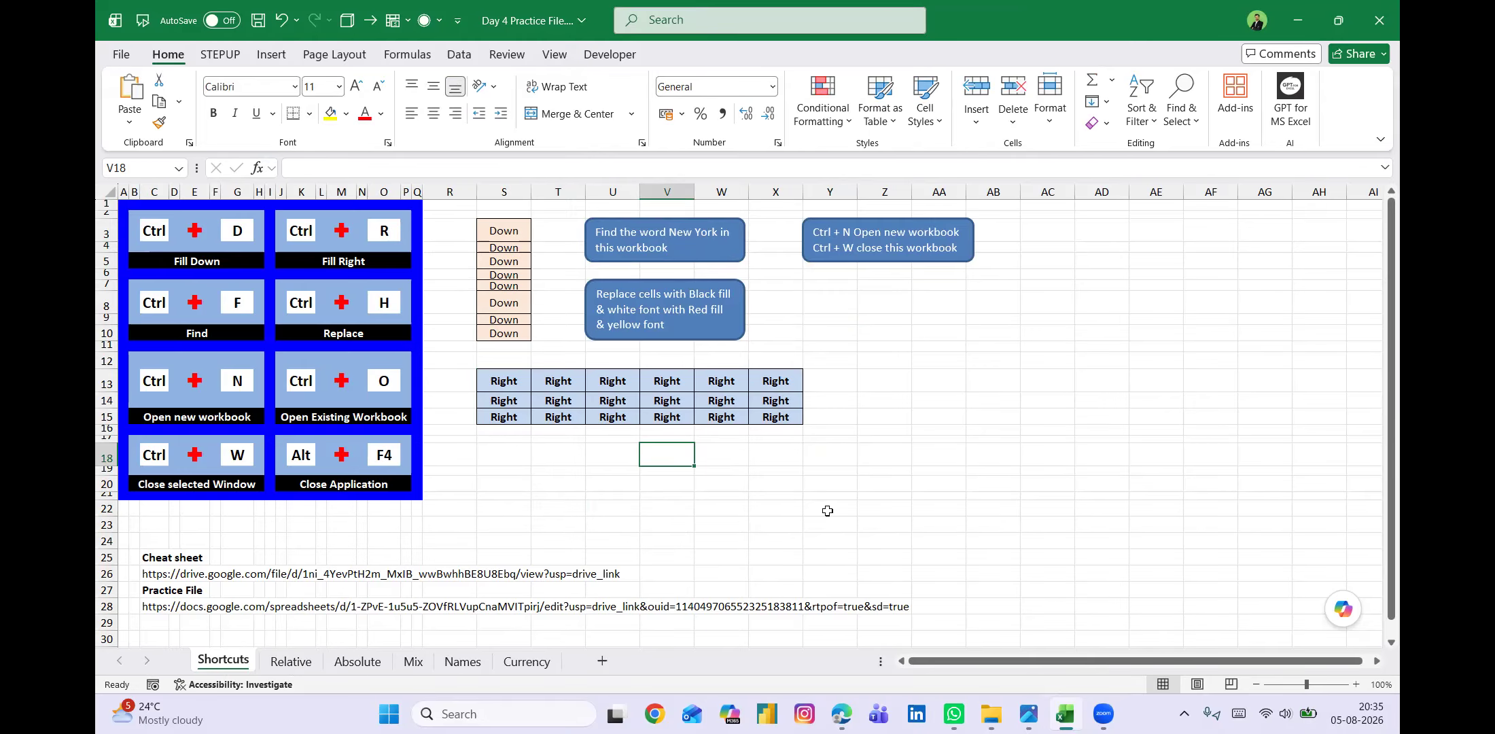
# Copy "New York" from the first instruction shape and enter it as the Find text without the trailing space.
pyautogui.click(669, 232)
pyautogui.moveTo(669, 232); pyautogui.dragTo(722, 231)
pyautogui.hotkey('ctrl', 'c')
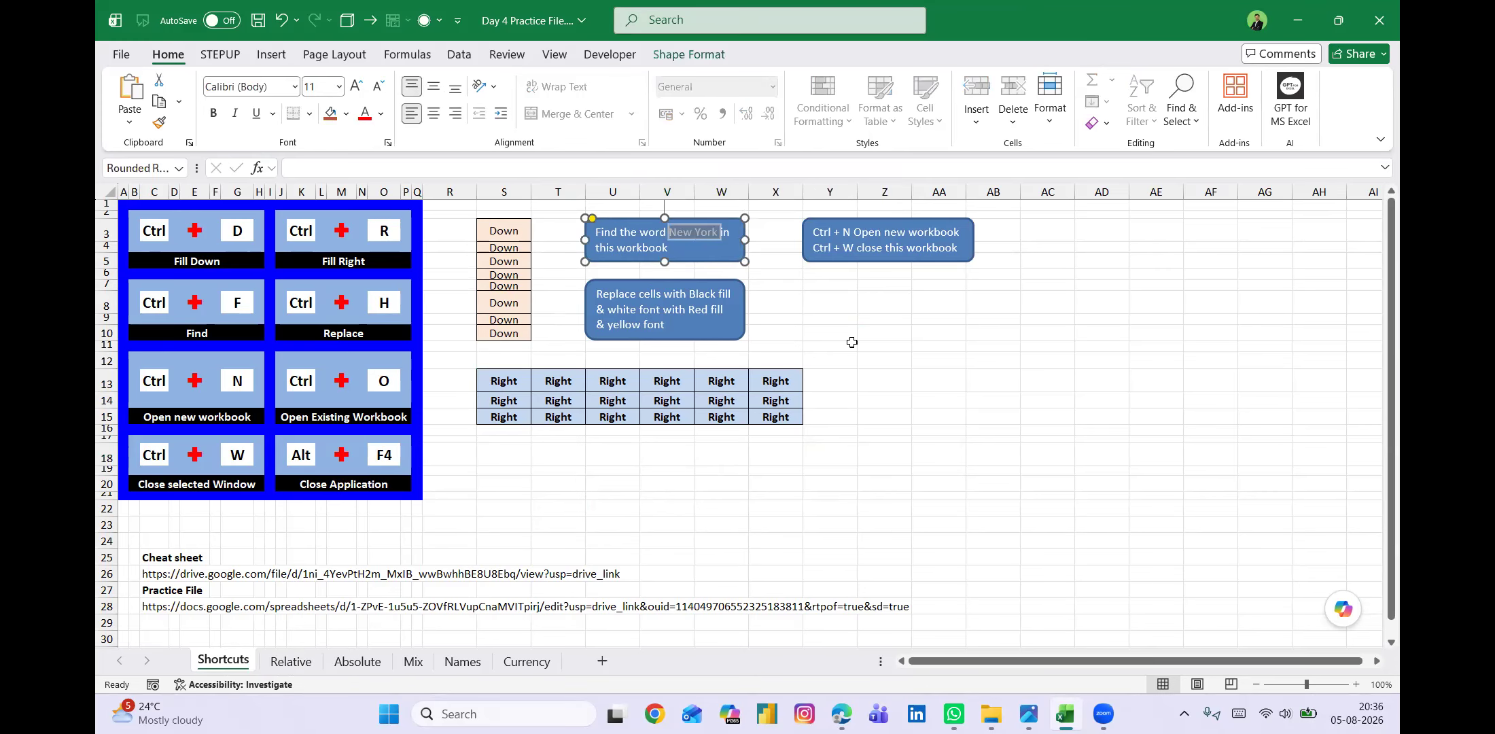
pyautogui.click(900, 375)
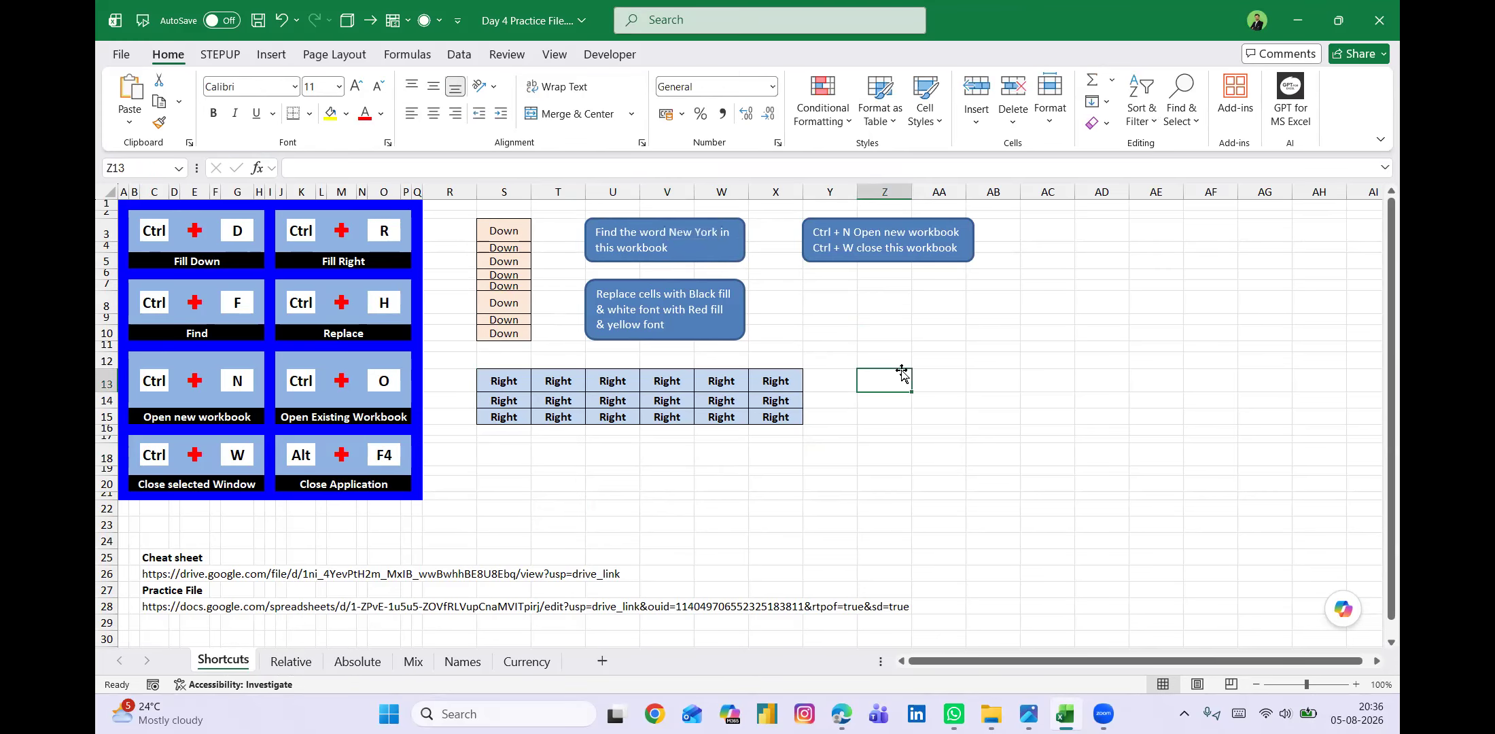
pyautogui.hotkey('ctrl', 'f')
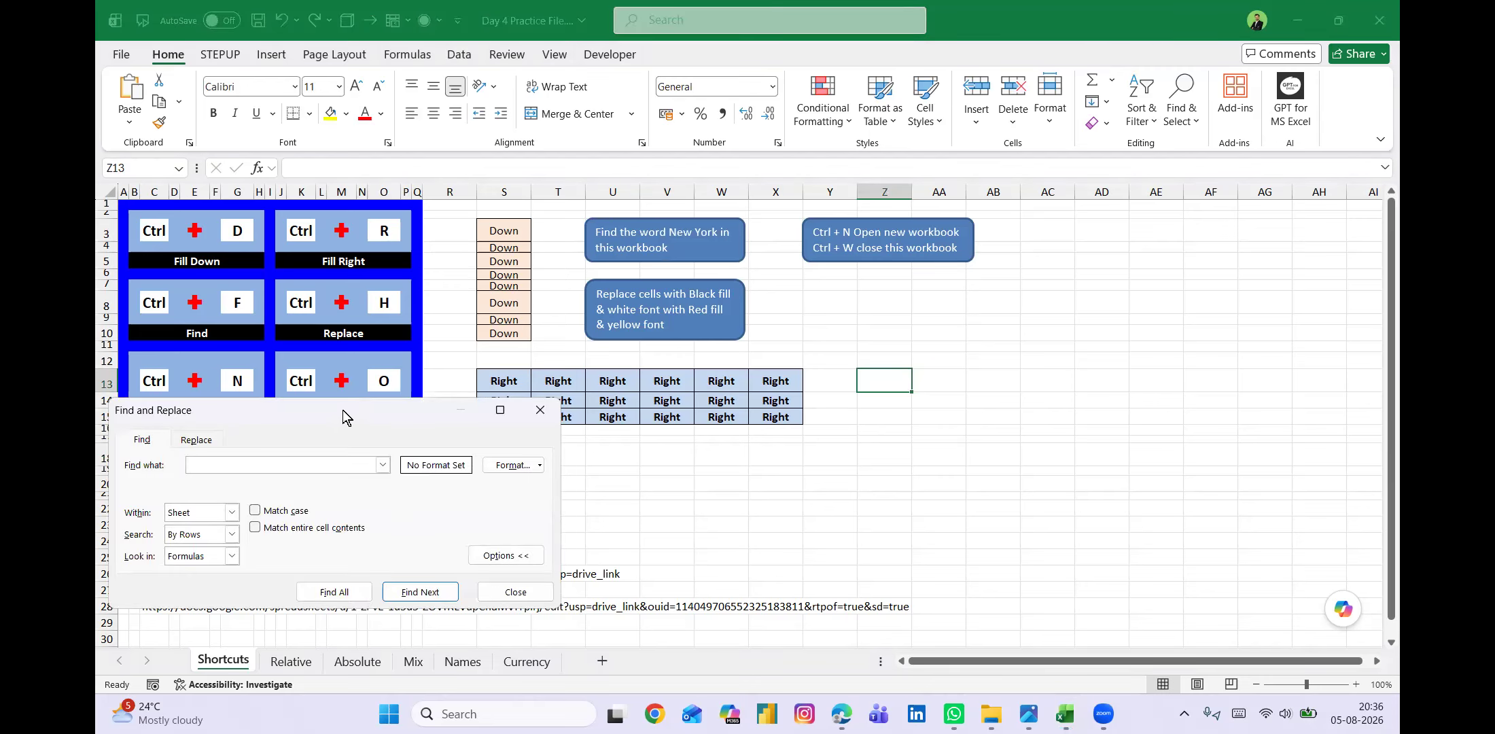
pyautogui.moveTo(343, 409); pyautogui.dragTo(628, 293)
pyautogui.hotkey('ctrl', 'v')
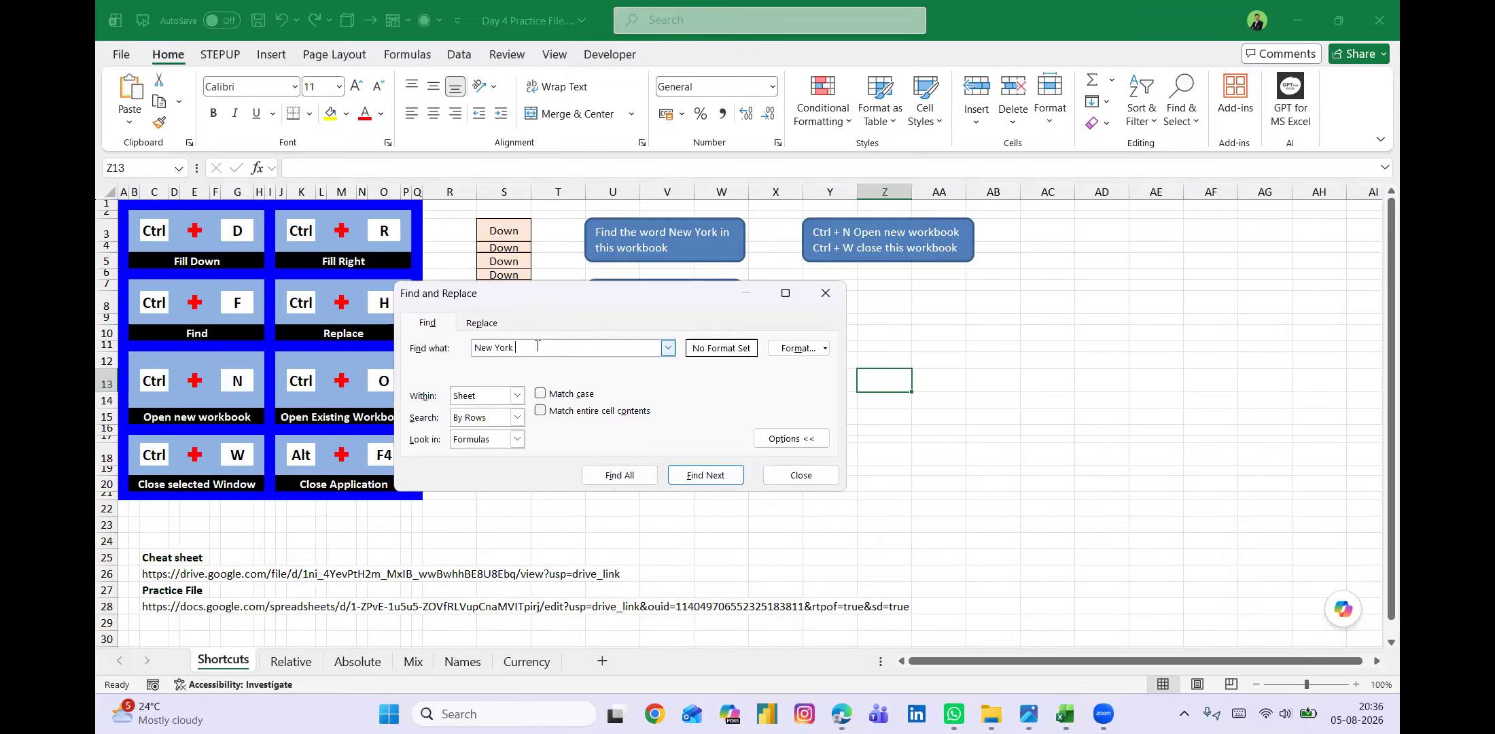
pyautogui.press('BackSpace')
# Find all New York matches within the workbook, go to the second match, and return to the Shortcuts sheet.
pyautogui.click(517, 396)
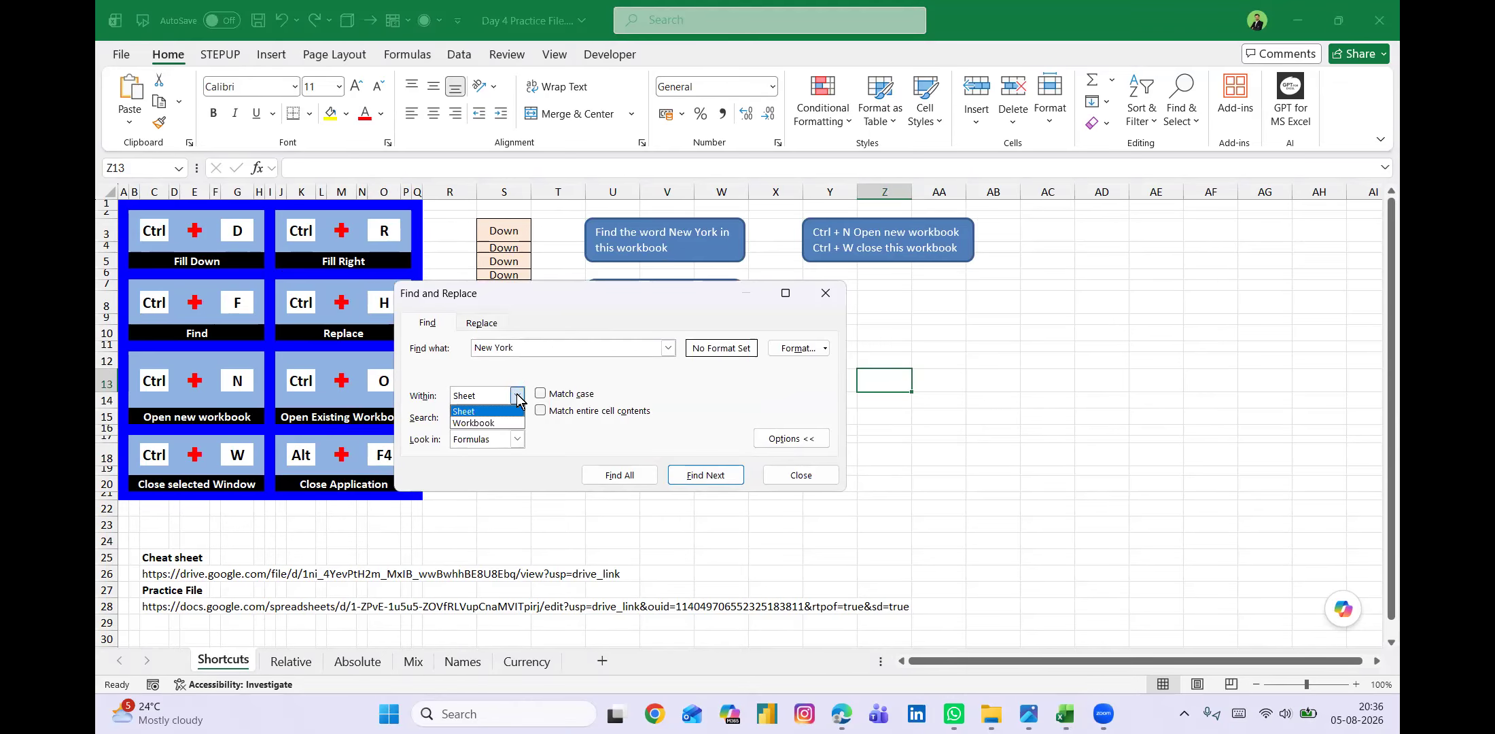
pyautogui.click(495, 423)
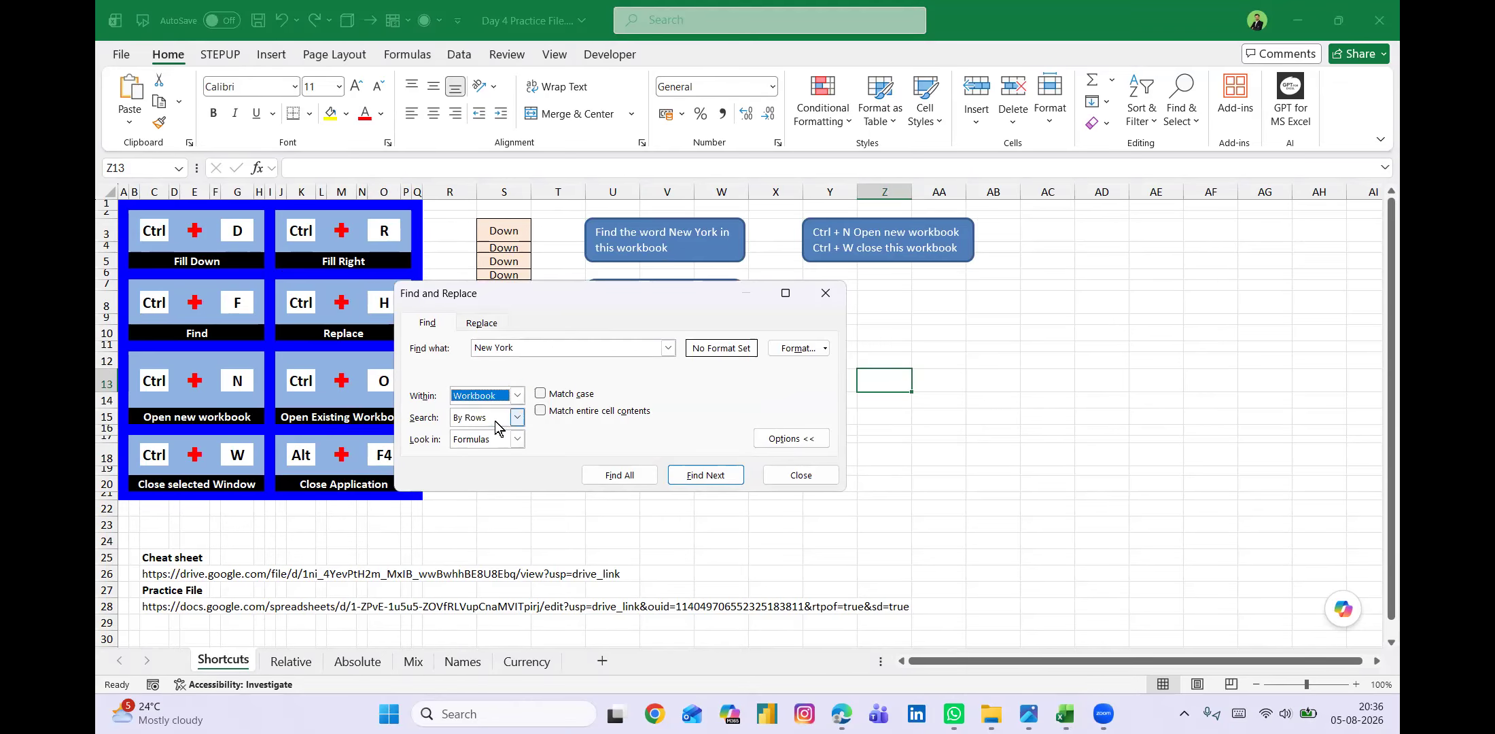
pyautogui.click(628, 475)
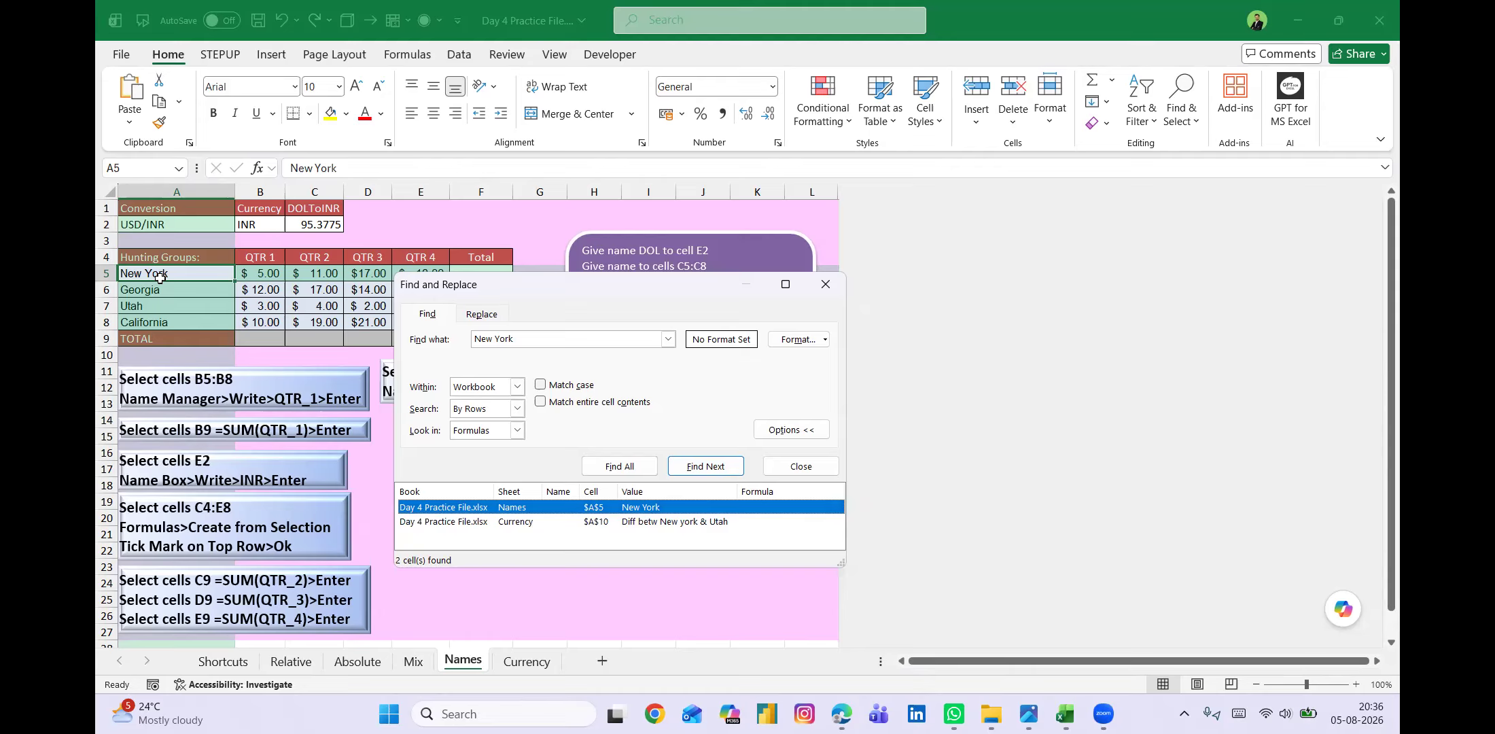
pyautogui.click(706, 466)
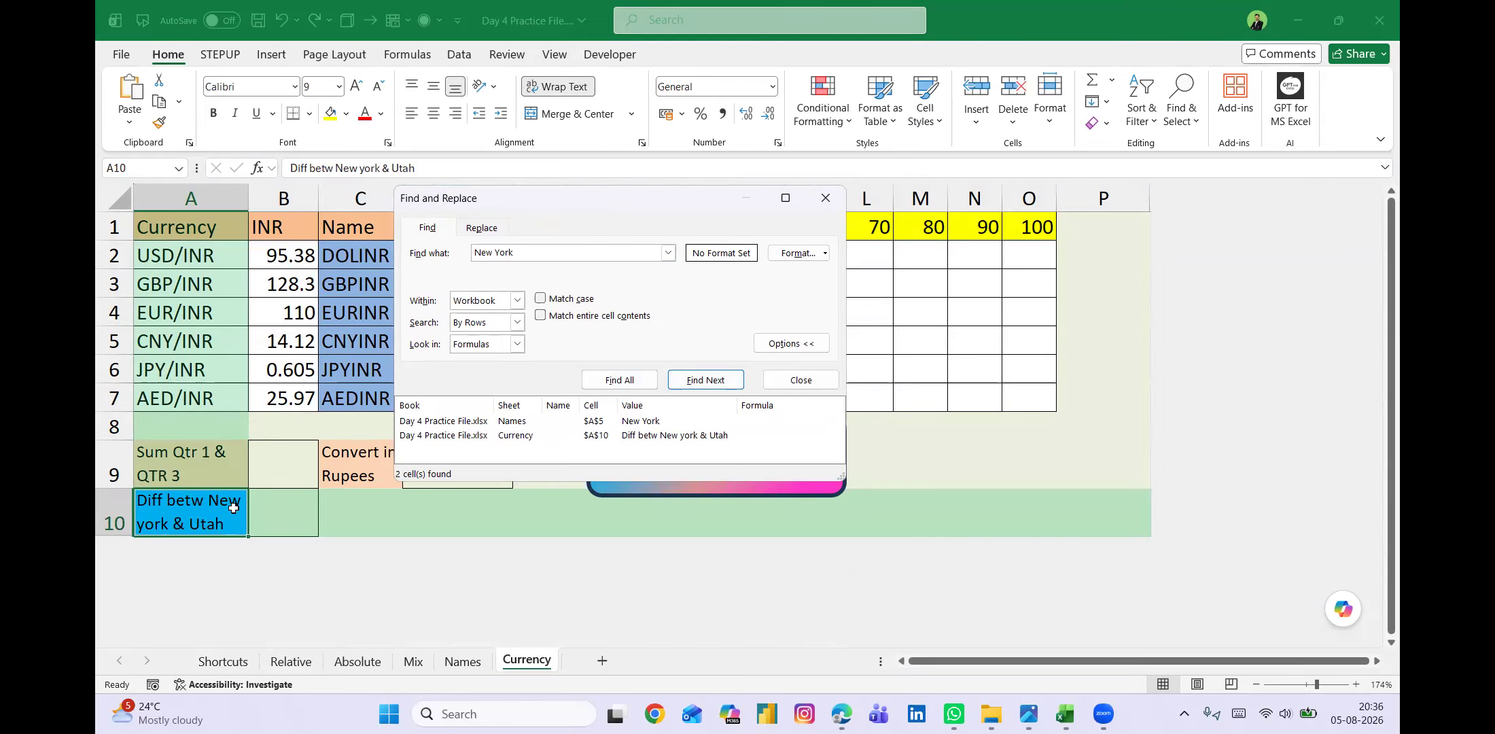
pyautogui.click(825, 198)
pyautogui.click(212, 665)
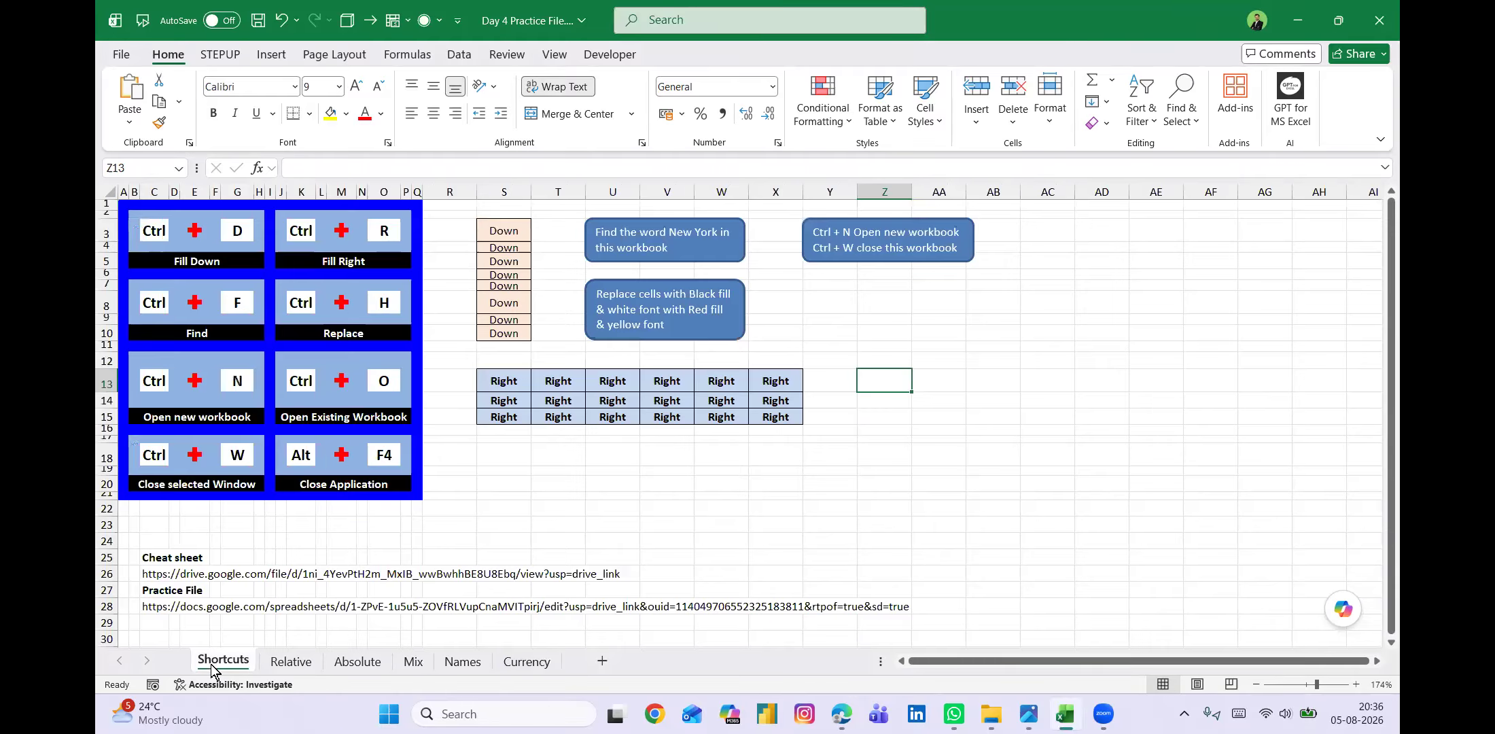
# Replace all occurrences of New York with Delhi across the workbook.
pyautogui.click(384, 302)
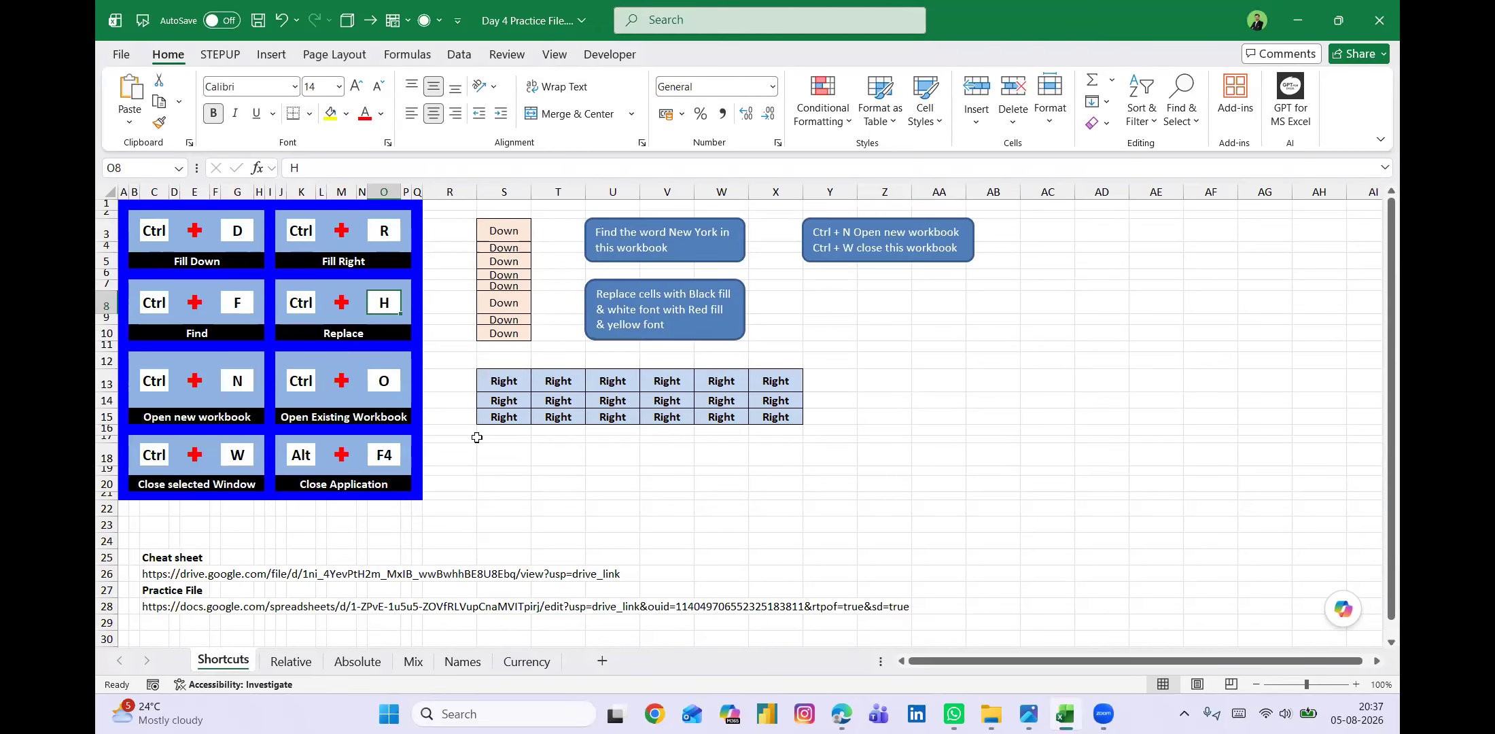
pyautogui.hotkey('ctrl', 'h')
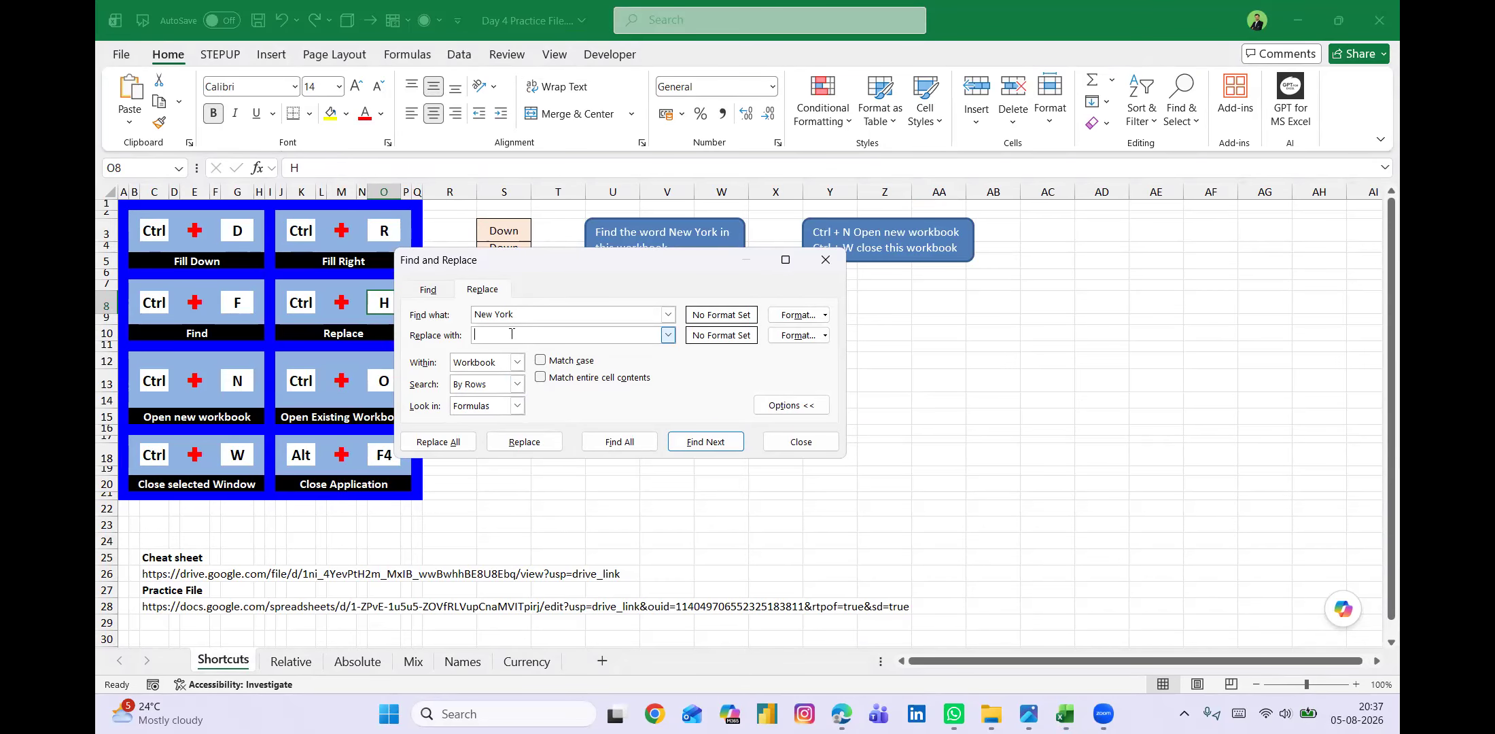
pyautogui.write('Delhi')
pyautogui.click(446, 443)
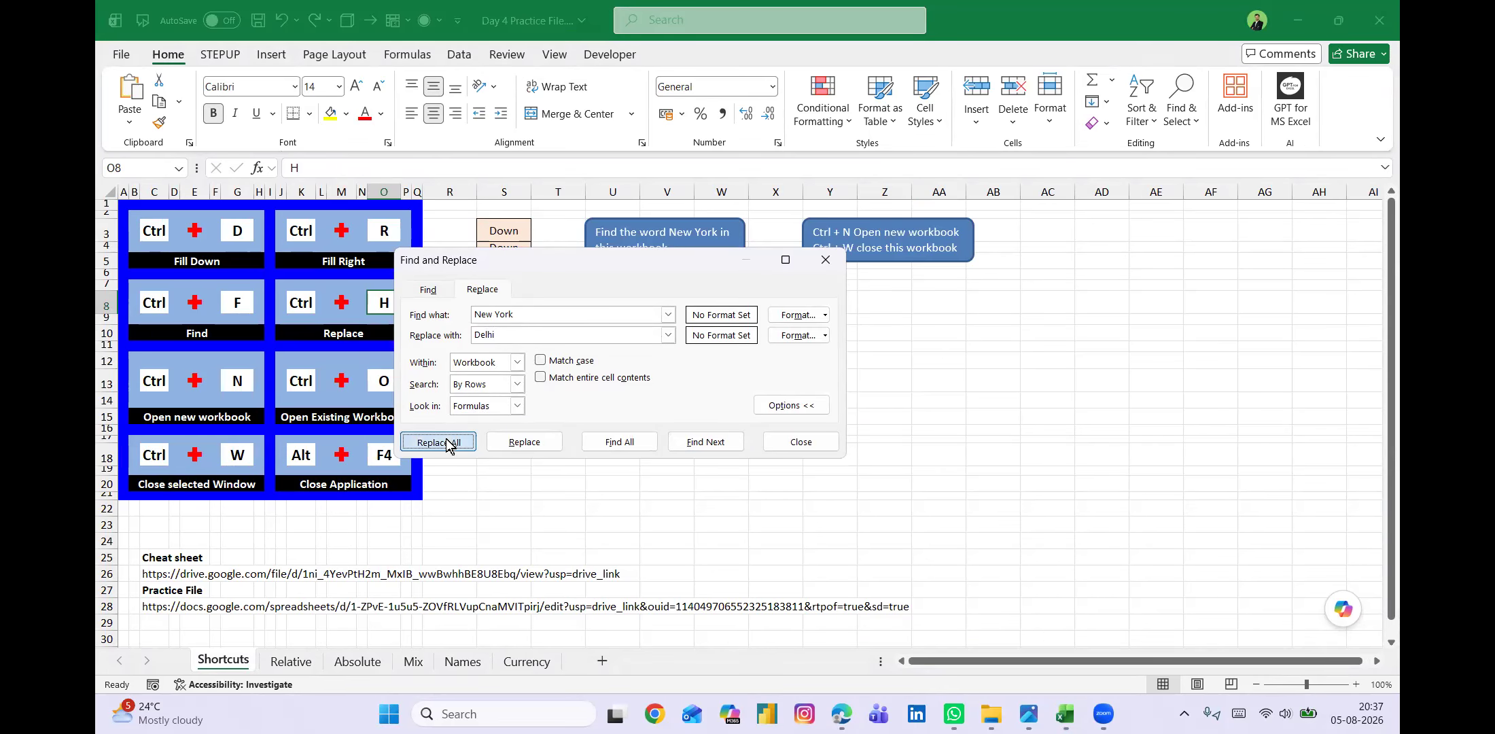
pyautogui.click(721, 399)
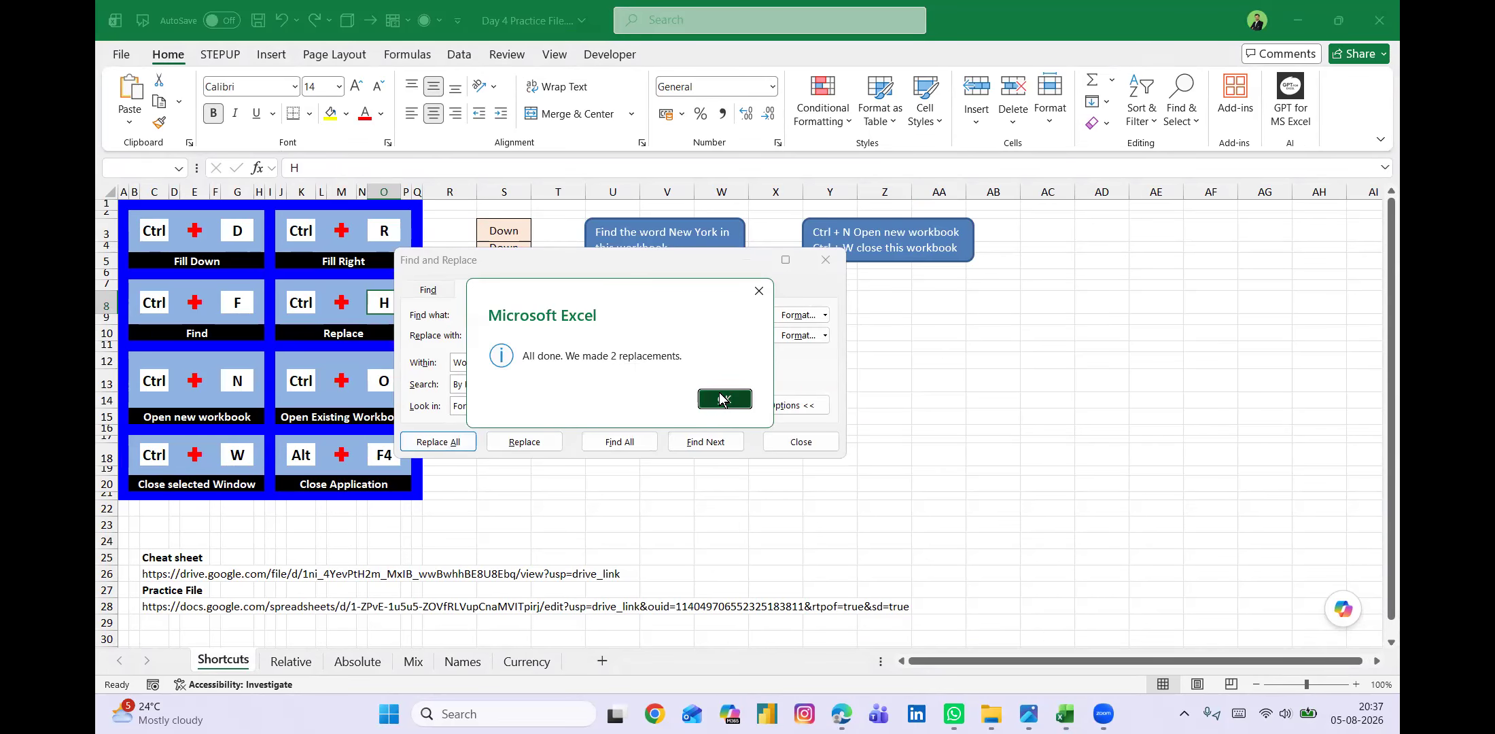
pyautogui.click(796, 442)
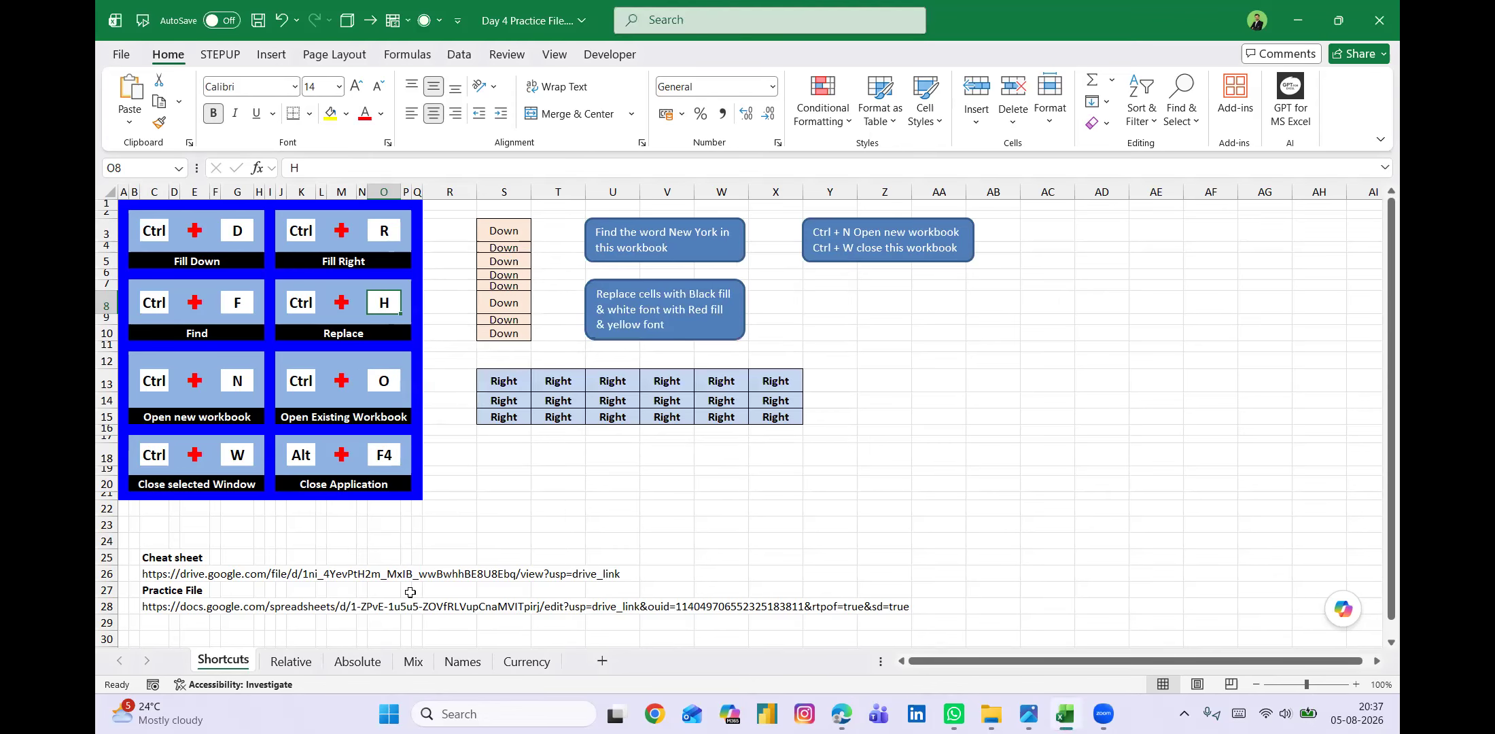
# Undo the Delhi replacement, keep the "Right" cells filled in S13:X15, and check the Names sheet.
pyautogui.click(462, 661)
pyautogui.hotkey('ctrl', 'z')
pyautogui.hotkey('ctrl', 'r')
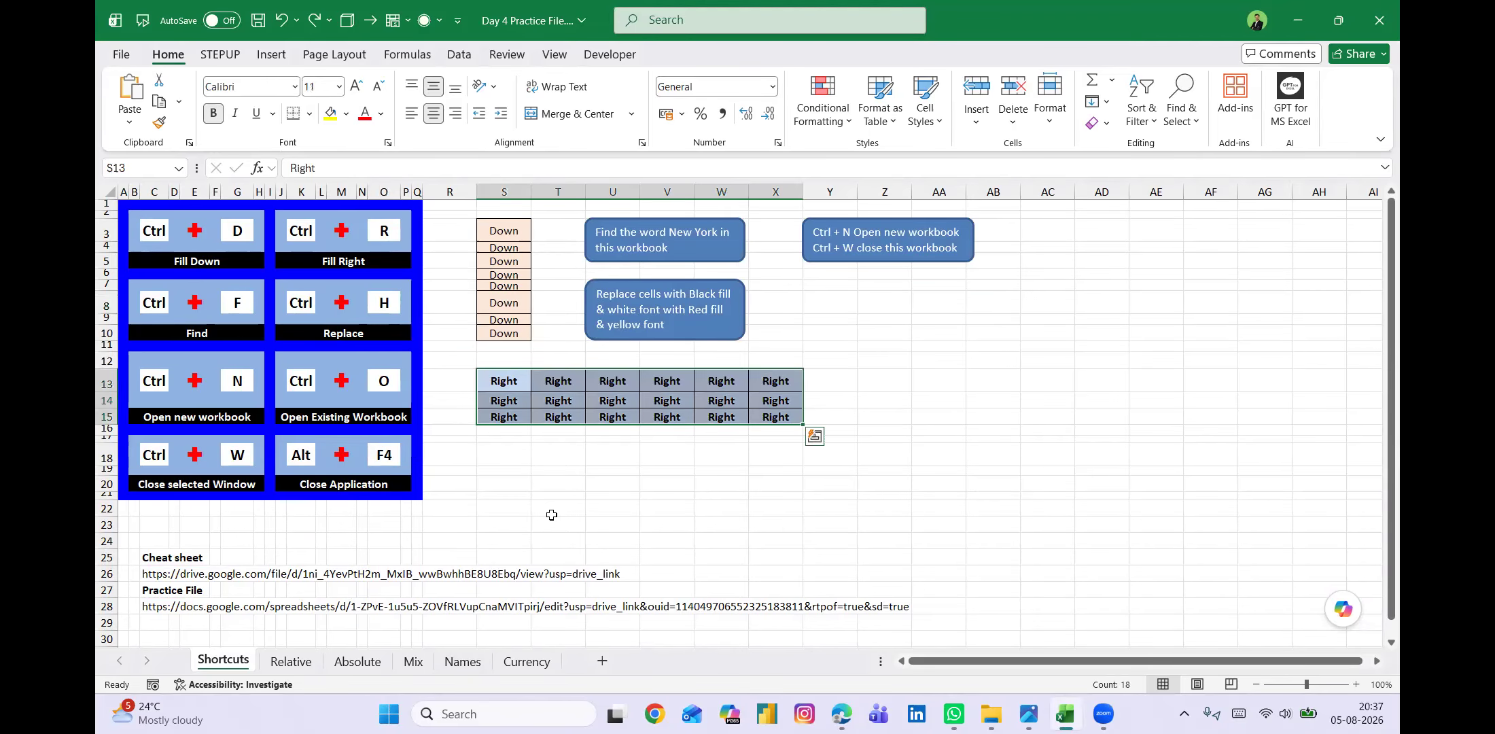
pyautogui.click(464, 662)
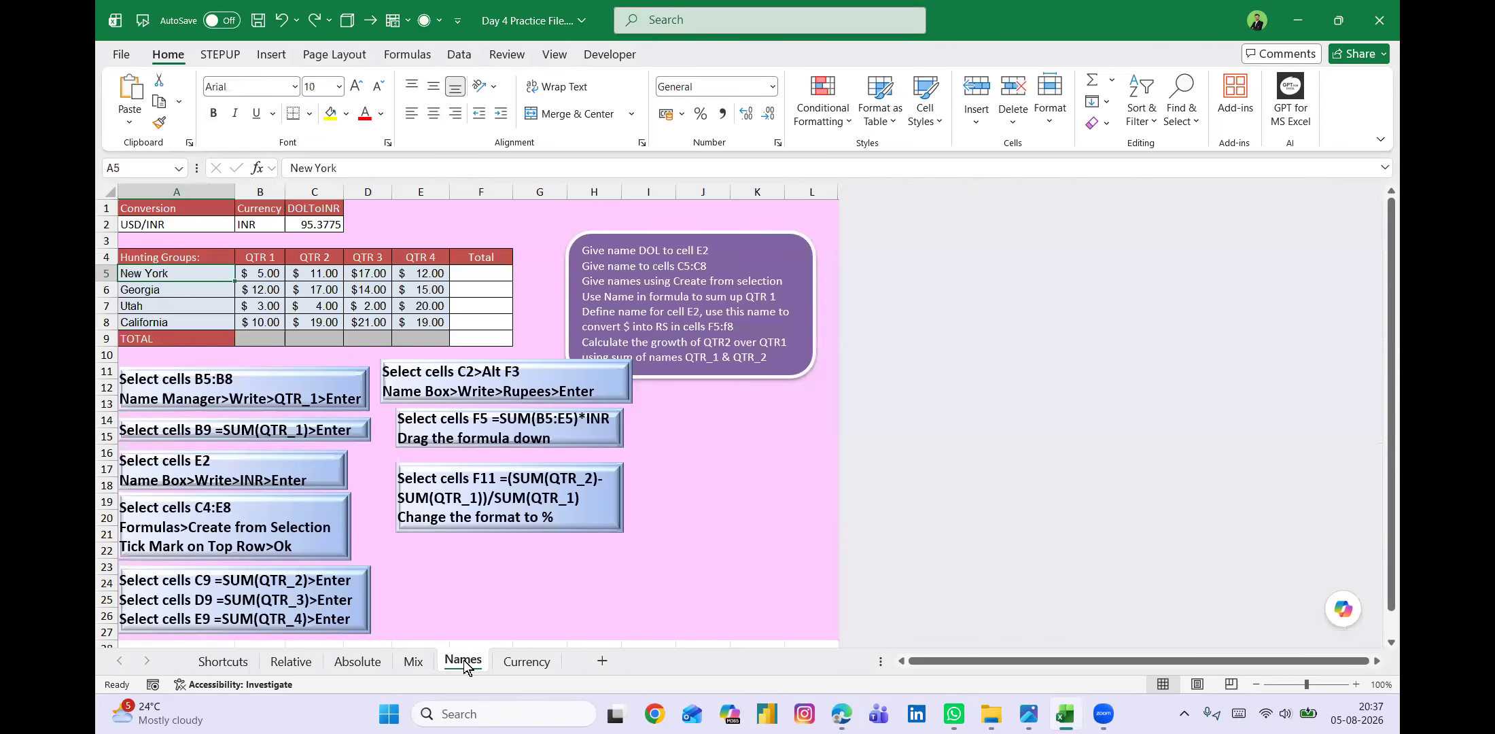
pyautogui.click(237, 662)
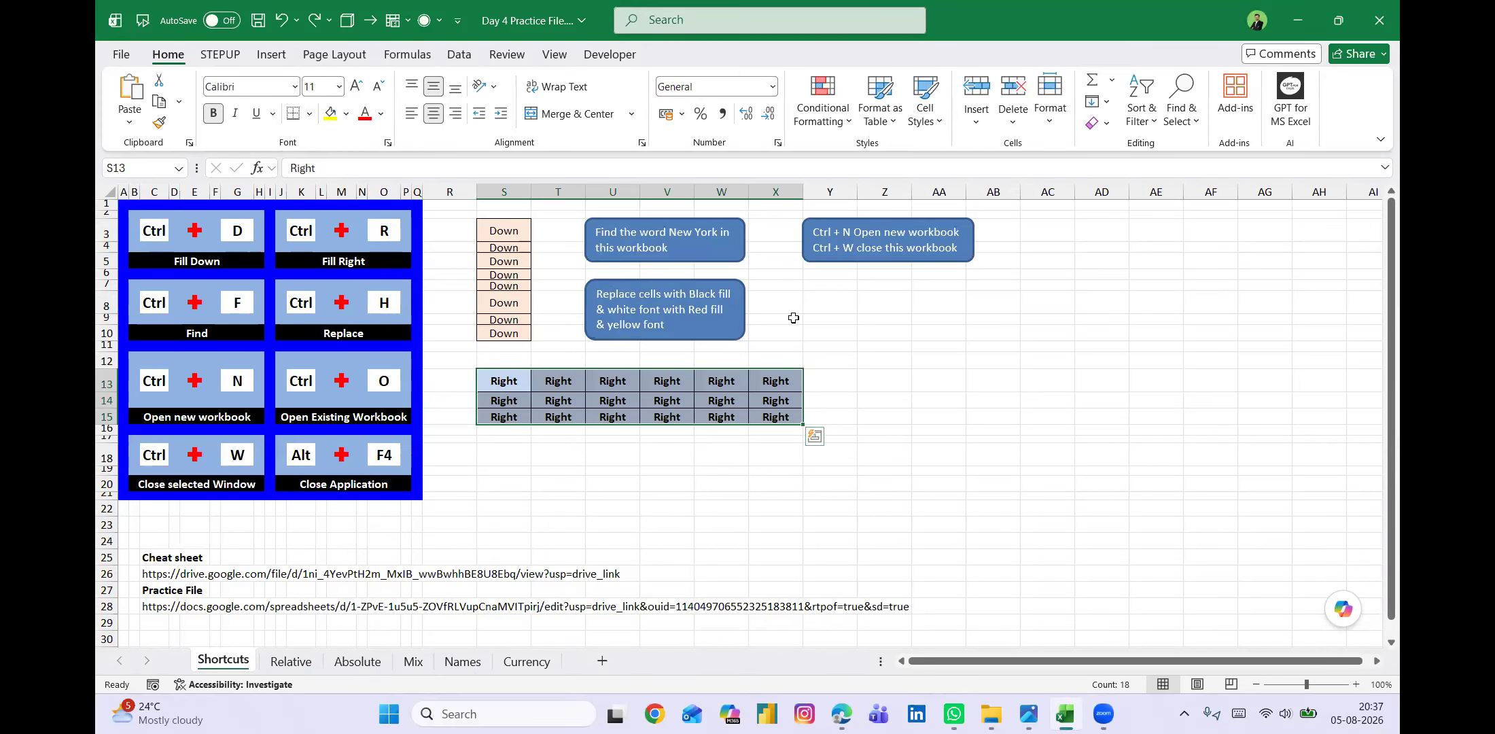
pyautogui.click(788, 318)
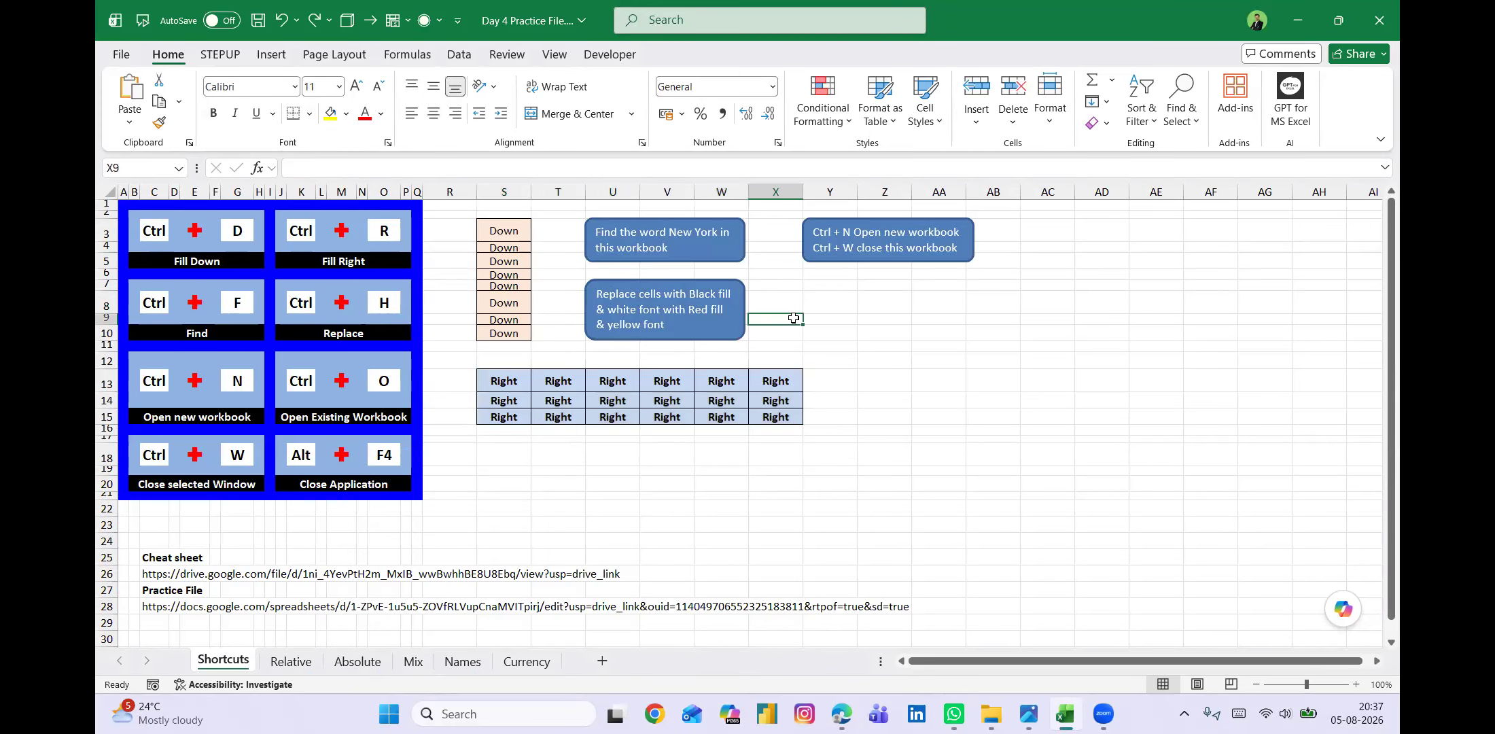
# Open Find and Replace for replacing and clear both the Find what and Replace with texts.
pyautogui.click(353, 337)
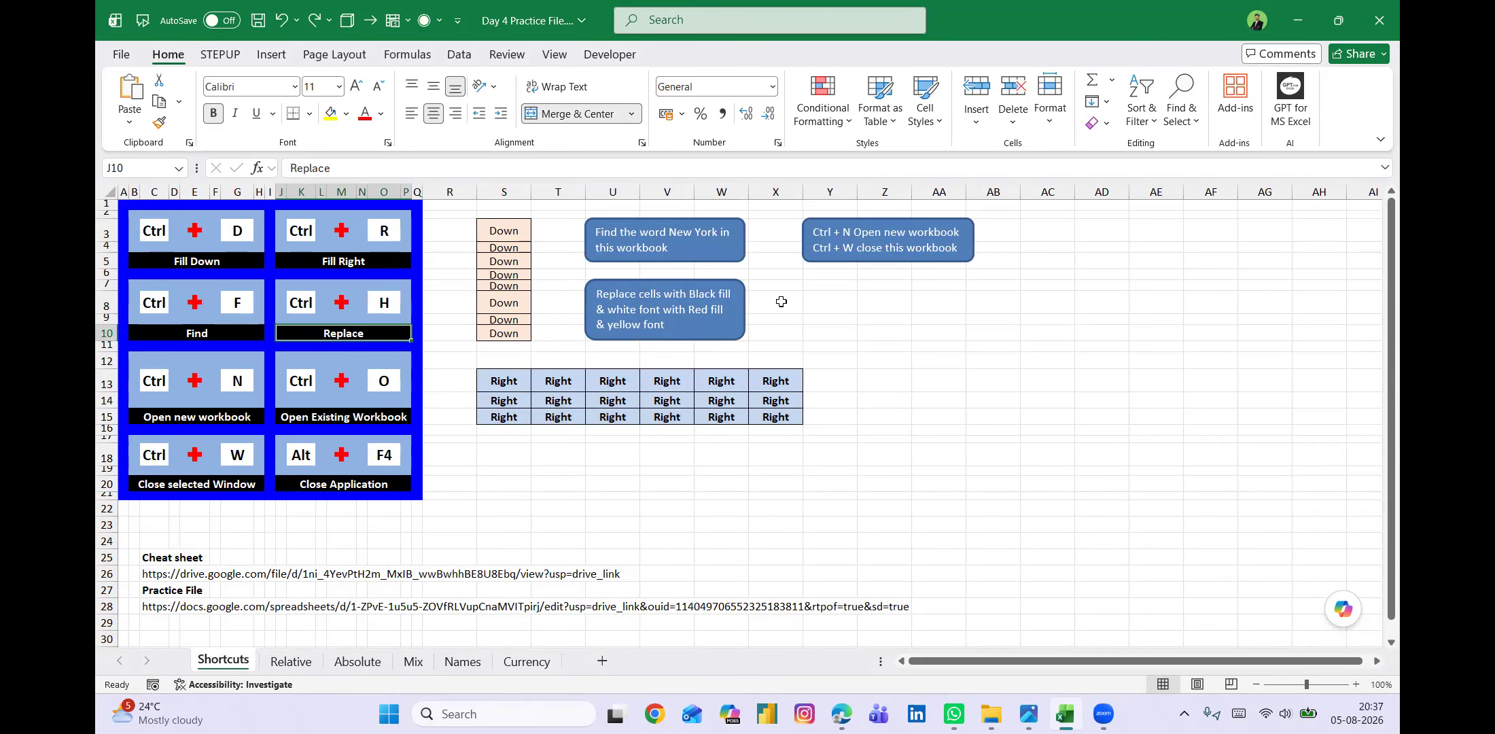
pyautogui.hotkey('ctrl', 'h')
pyautogui.click(627, 328)
pyautogui.press('BackSpace')
pyautogui.press('BackSpace')
pyautogui.press('BackSpace')
pyautogui.press('BackSpace')
pyautogui.press('BackSpace')
pyautogui.press('BackSpace')
pyautogui.press('BackSpace')
pyautogui.press('BackSpace')
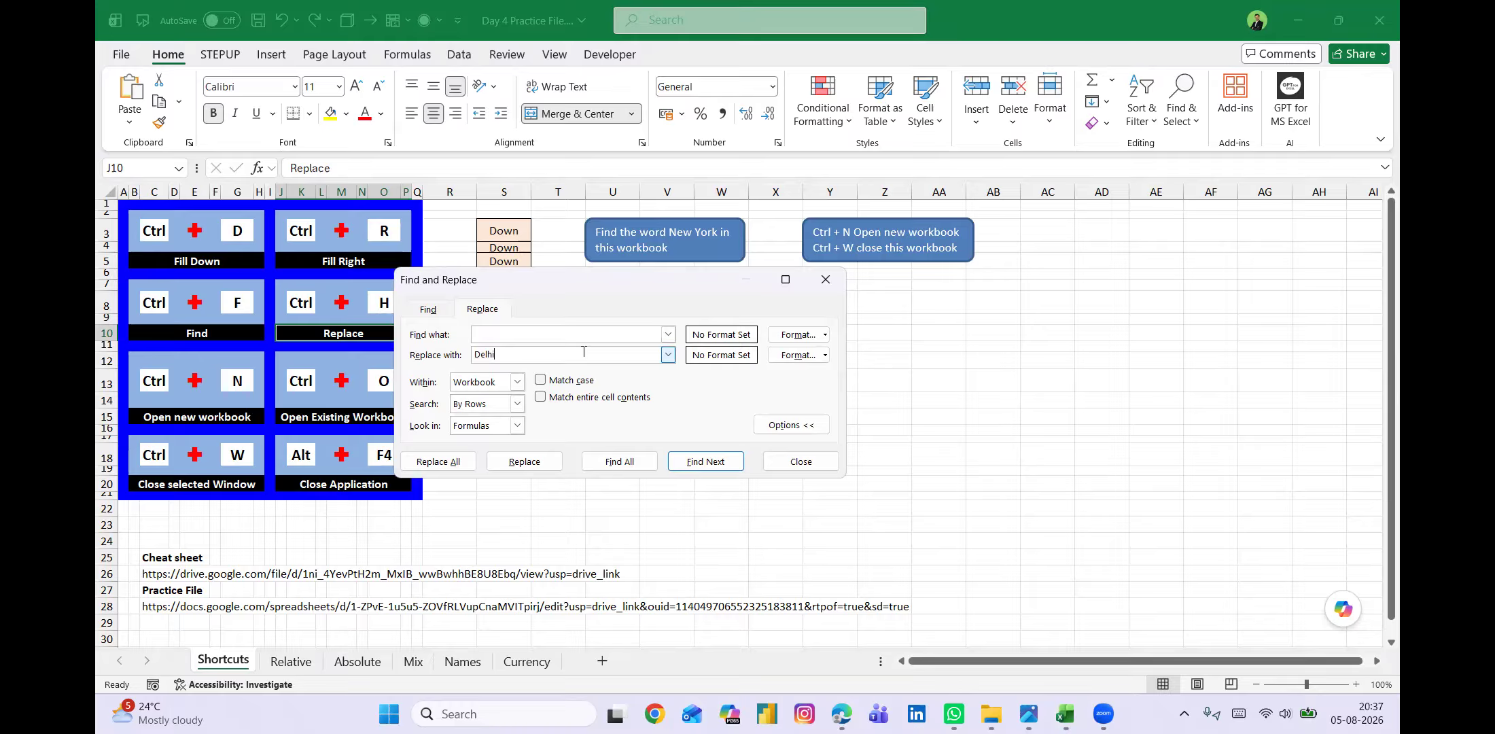
pyautogui.press('BackSpace')
pyautogui.press('BackSpace')
pyautogui.press('BackSpace')
pyautogui.press('BackSpace')
pyautogui.click(508, 337)
pyautogui.moveTo(621, 284); pyautogui.dragTo(678, 287)
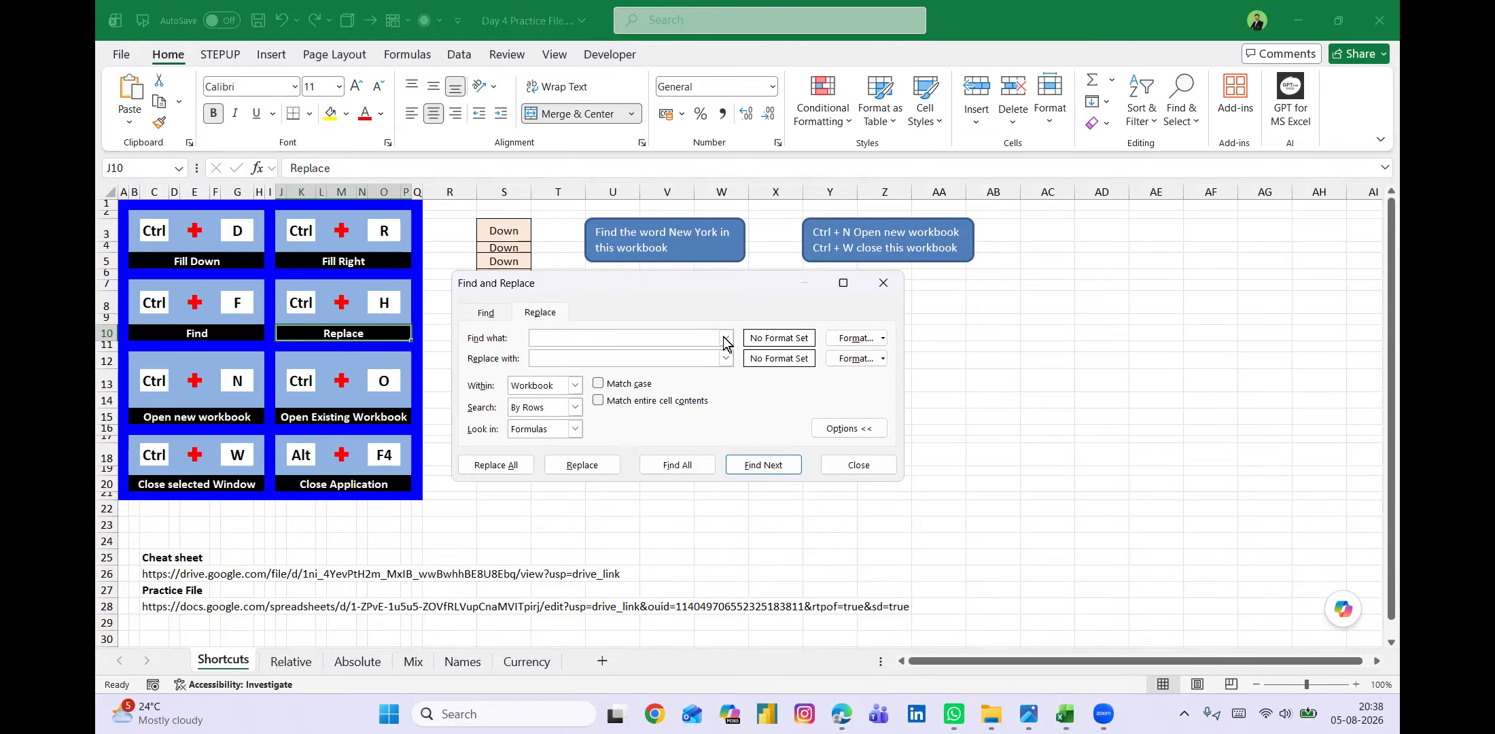
# Sample the Find what format from cell E3, and again from the blue cell J4.
pyautogui.click(883, 338)
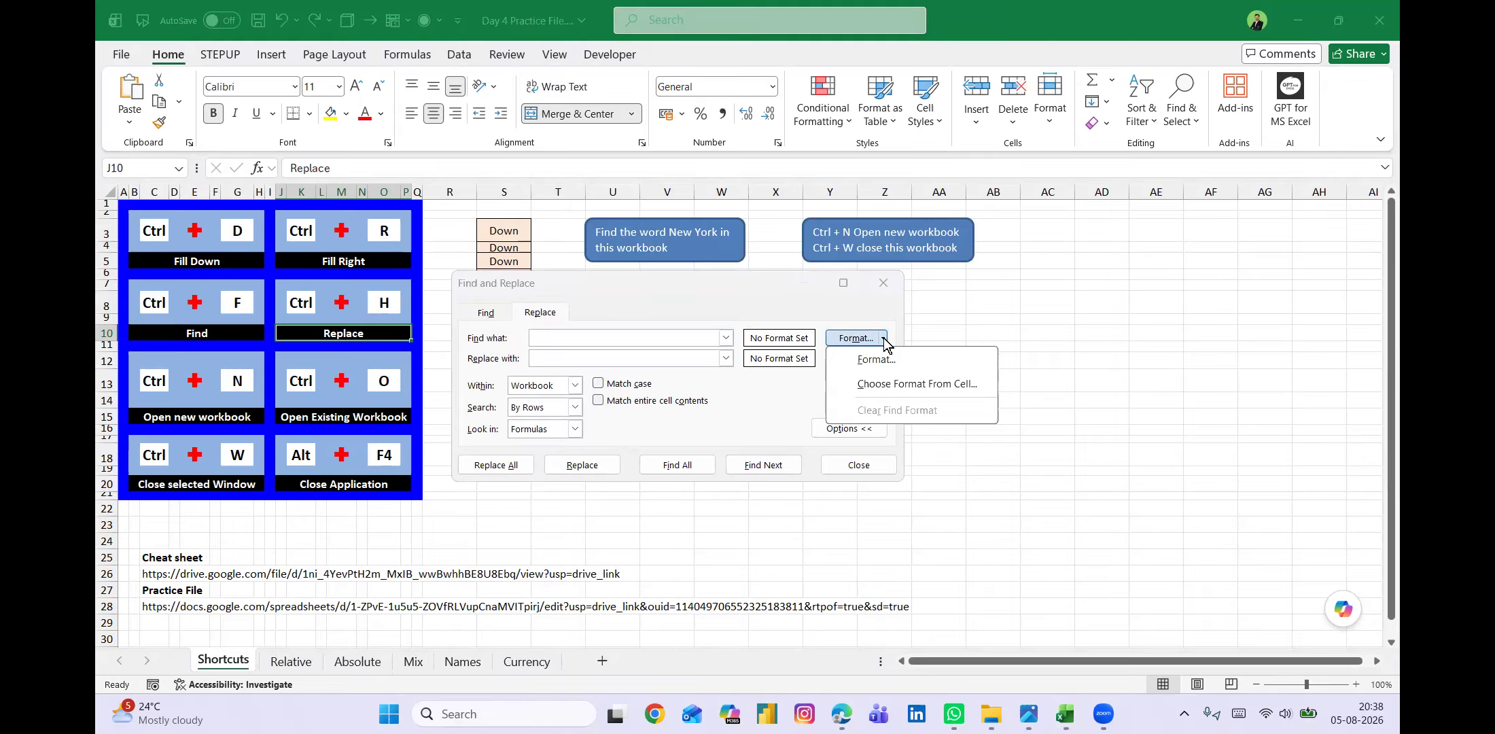
pyautogui.click(884, 386)
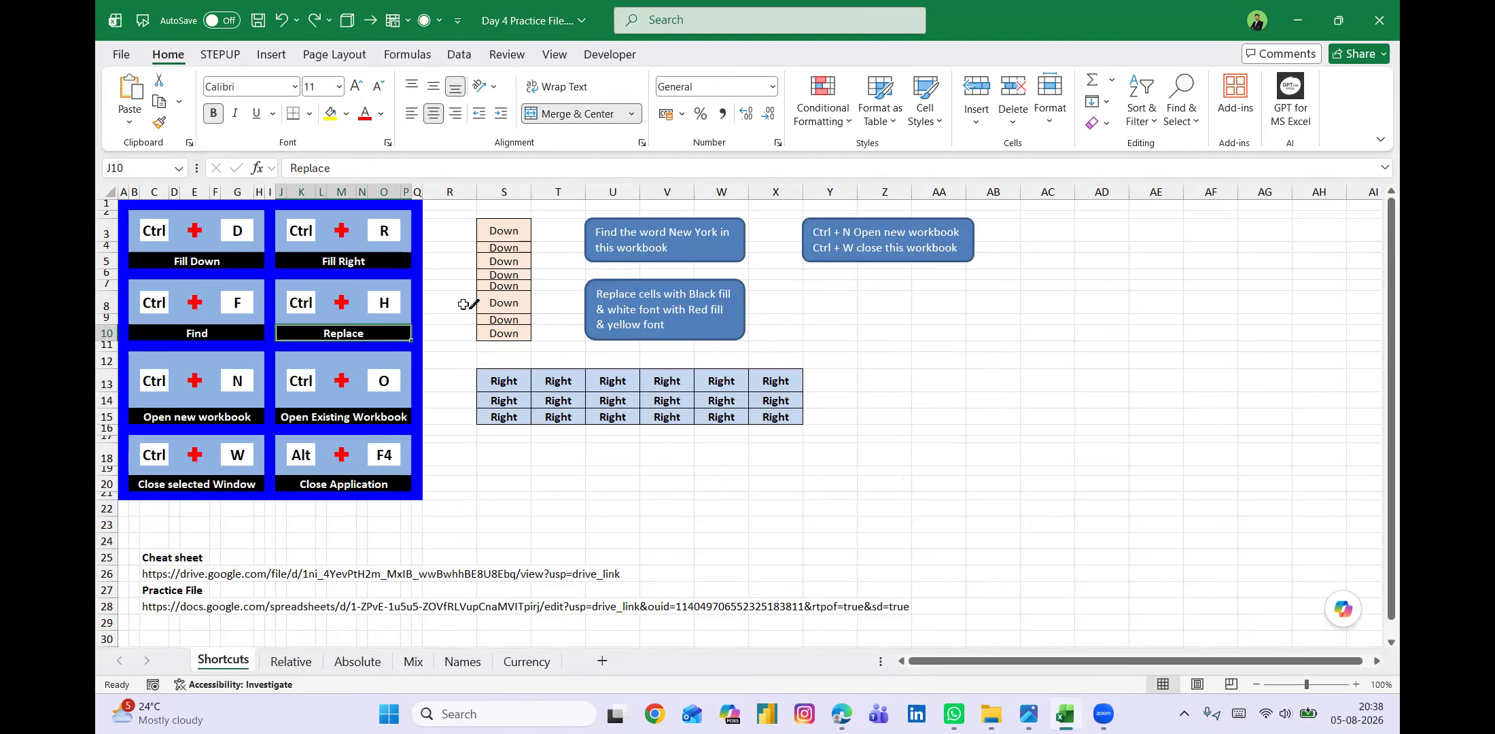
pyautogui.click(207, 239)
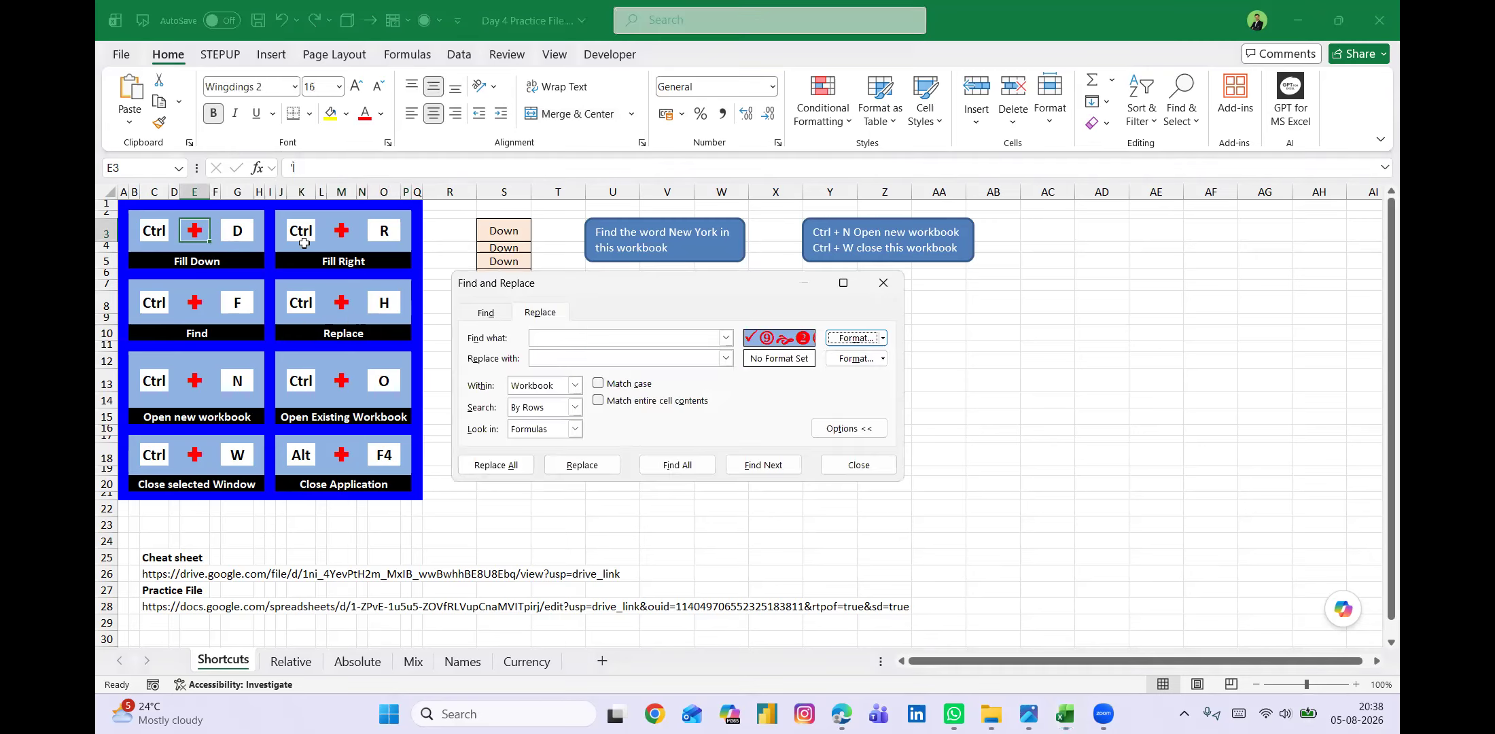
pyautogui.click(883, 338)
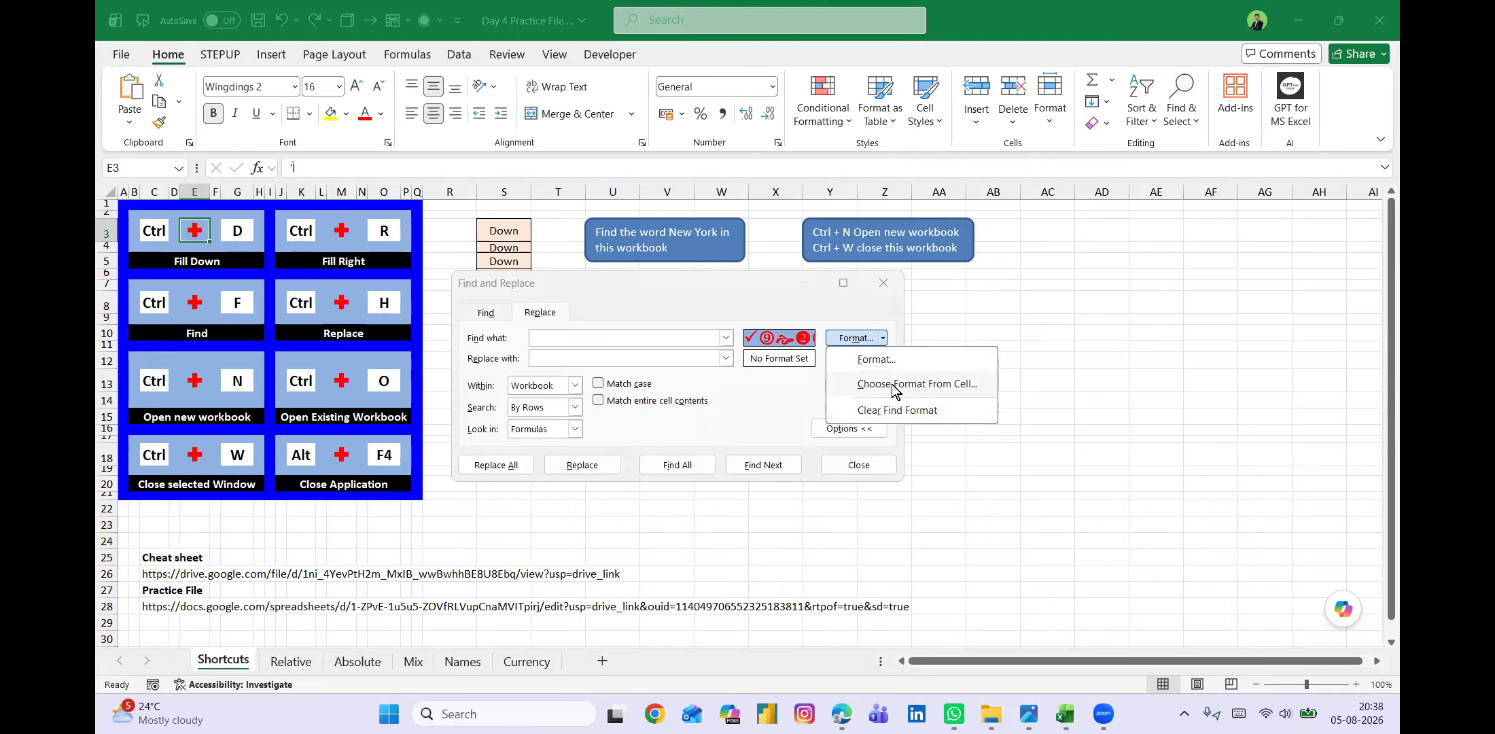
pyautogui.click(892, 385)
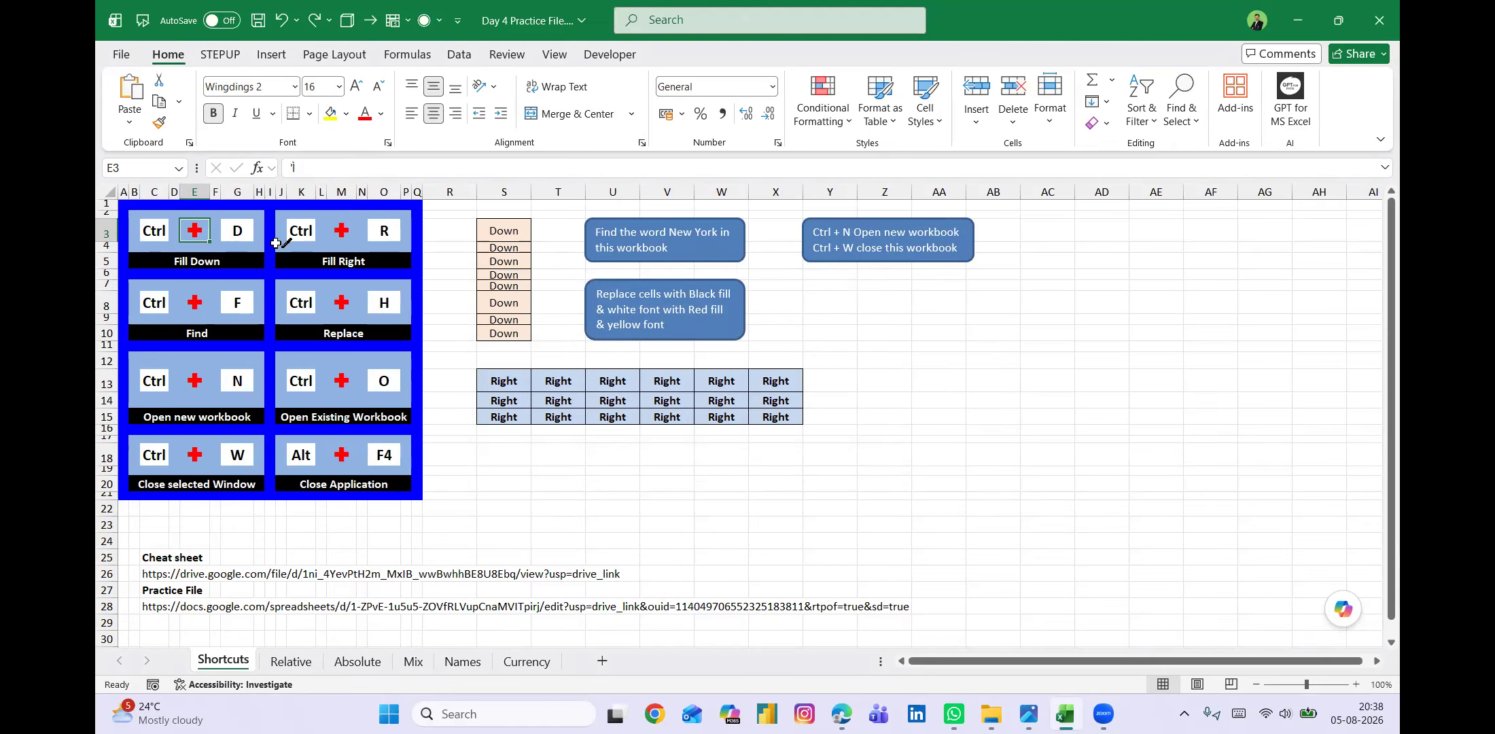
pyautogui.click(277, 246)
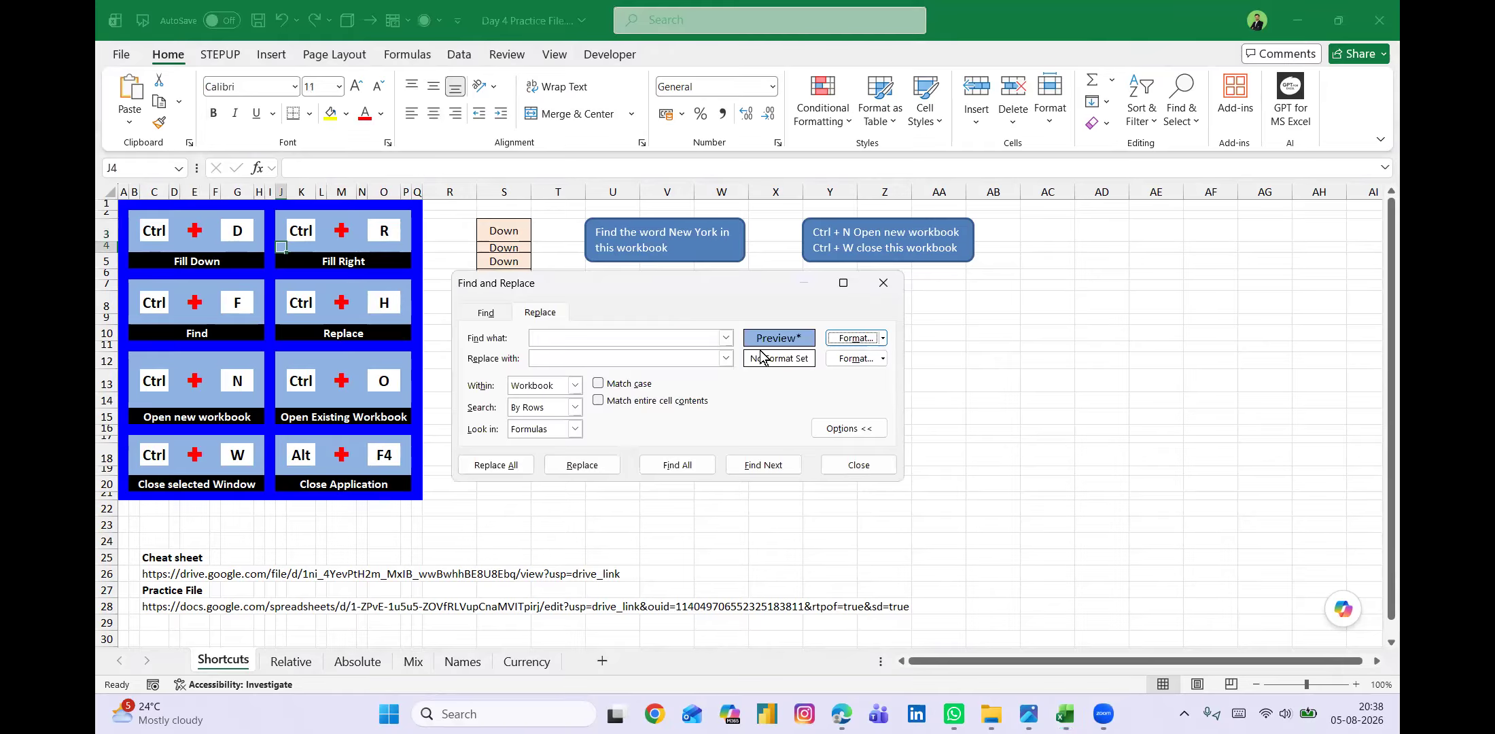
# Set the Find what format from the black-filled "Replace" label in cell J10.
pyautogui.click(882, 338)
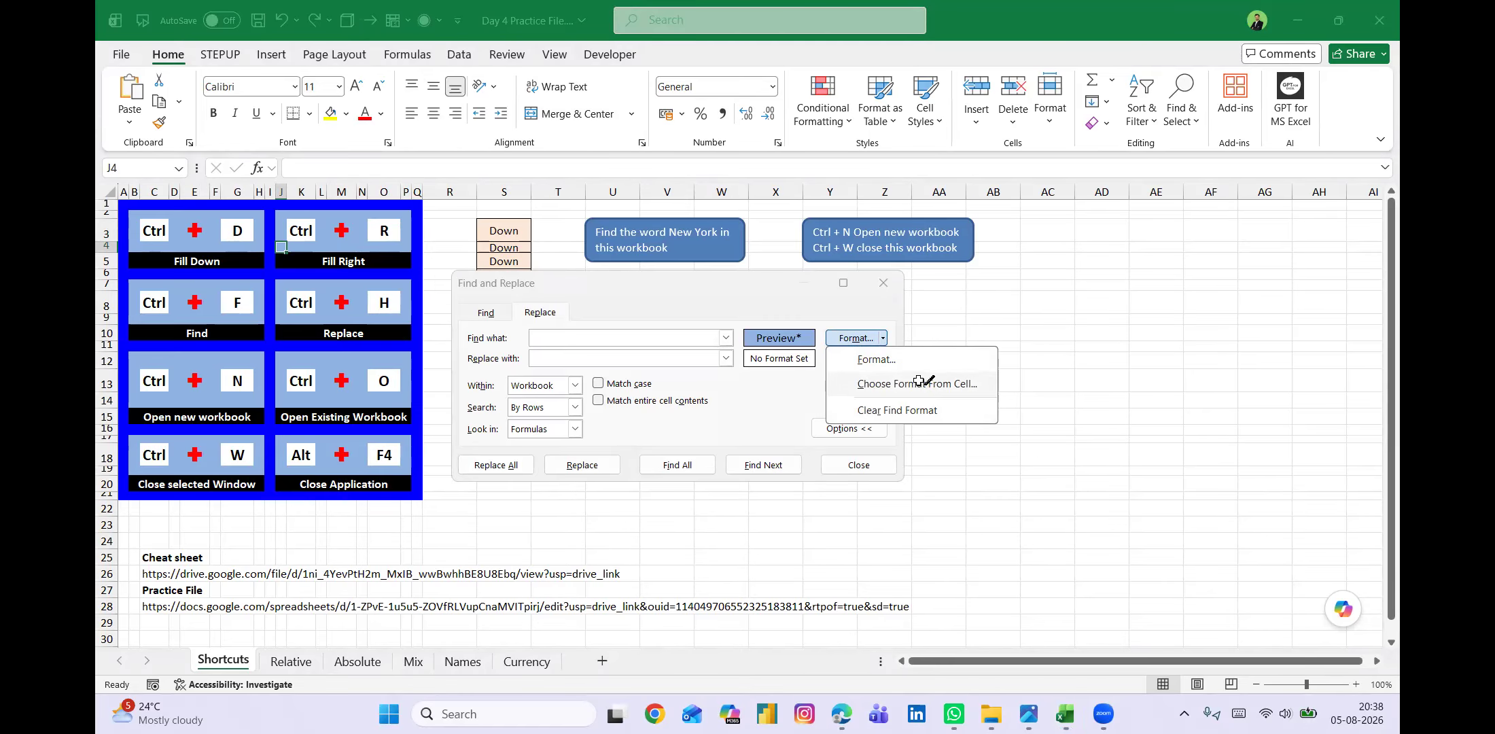
pyautogui.click(917, 385)
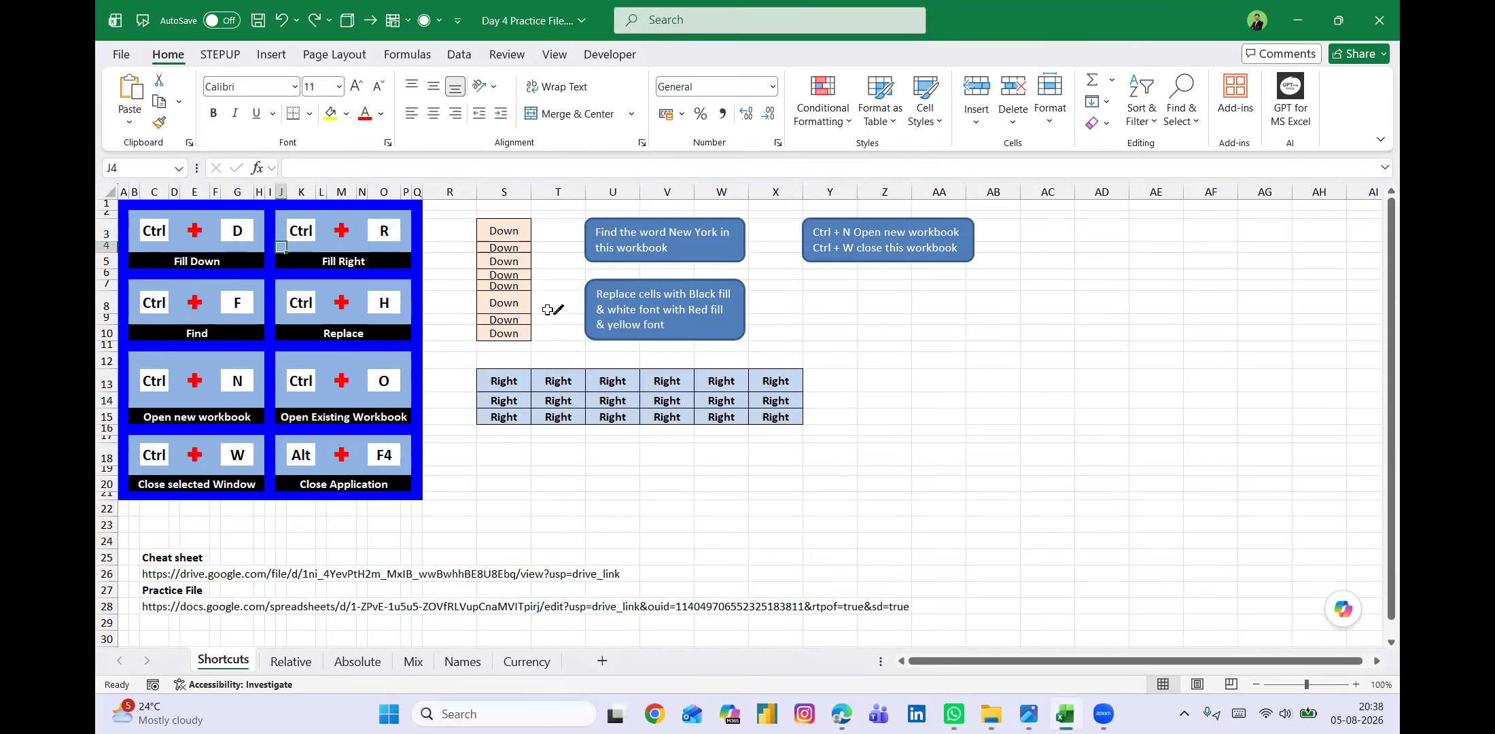
pyautogui.click(363, 324)
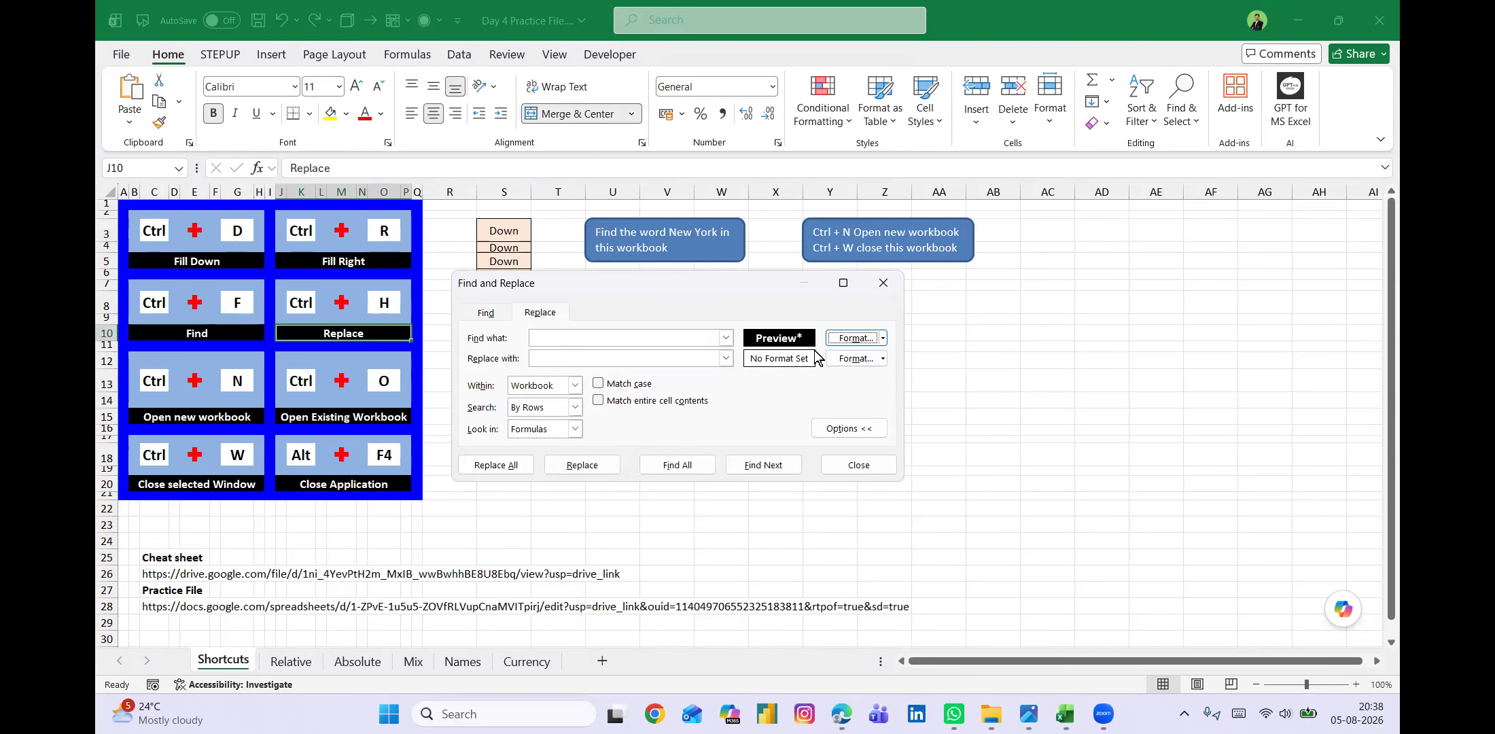
# Set the Replace with format to a red fill and yellow font colour.
pyautogui.click(858, 359)
pyautogui.click(362, 273)
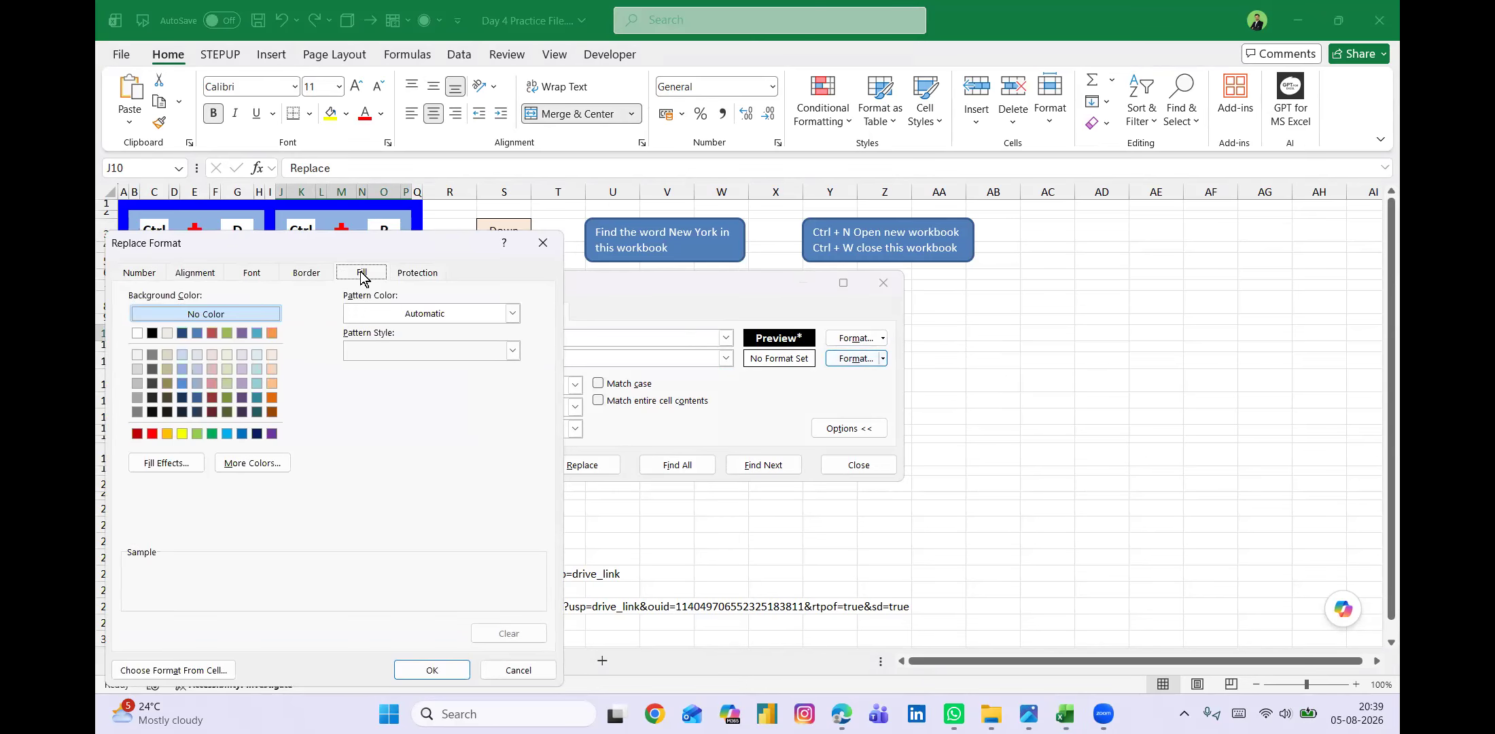
pyautogui.click(152, 434)
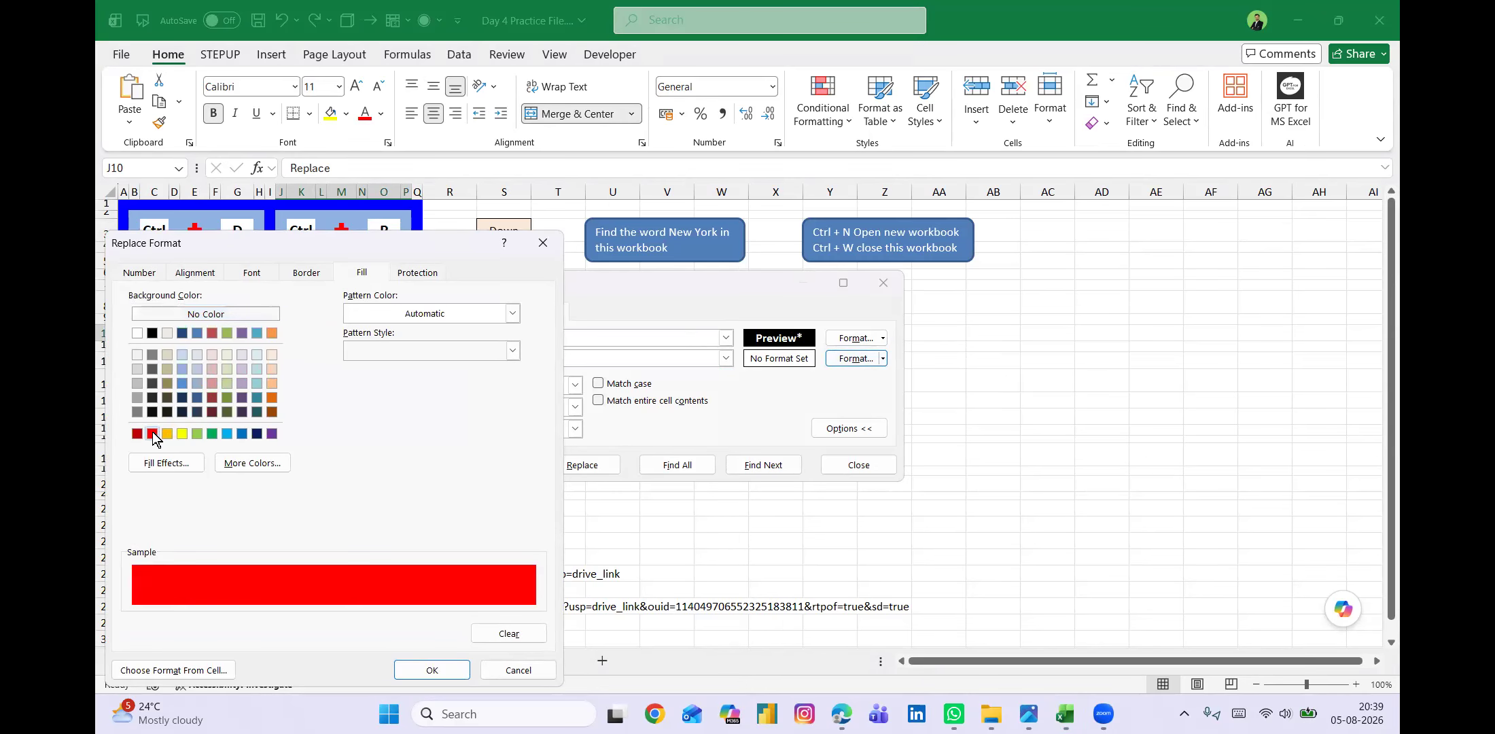
pyautogui.click(252, 273)
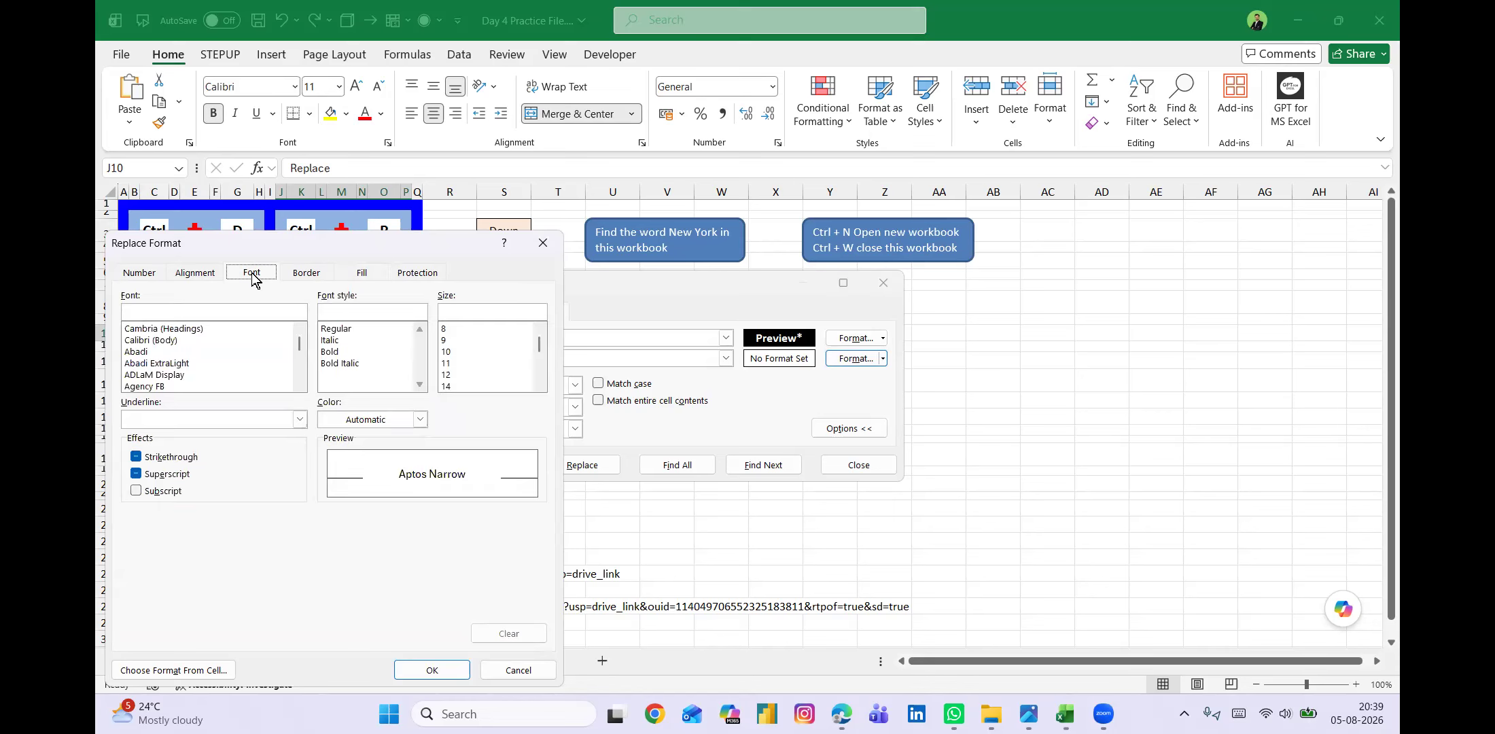
pyautogui.click(419, 419)
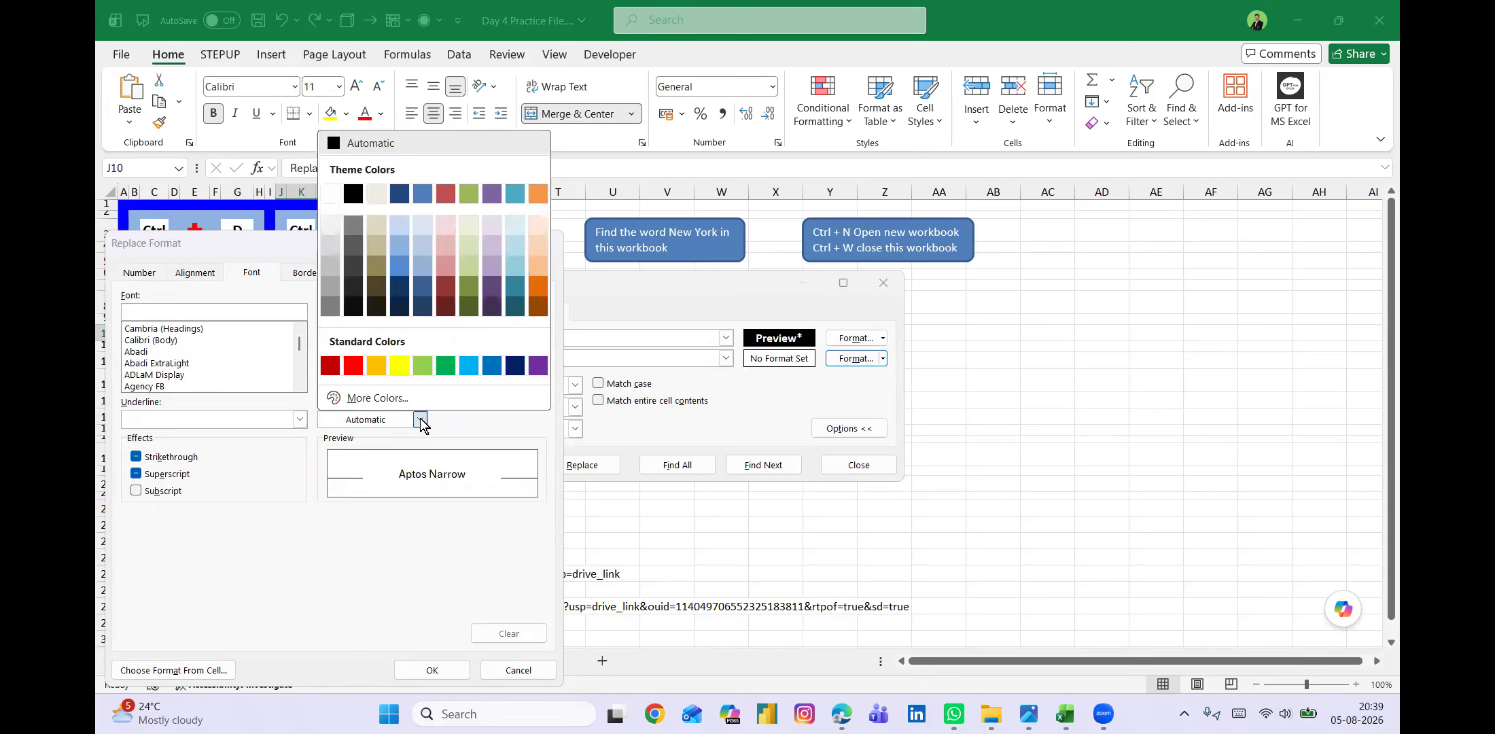
pyautogui.click(398, 369)
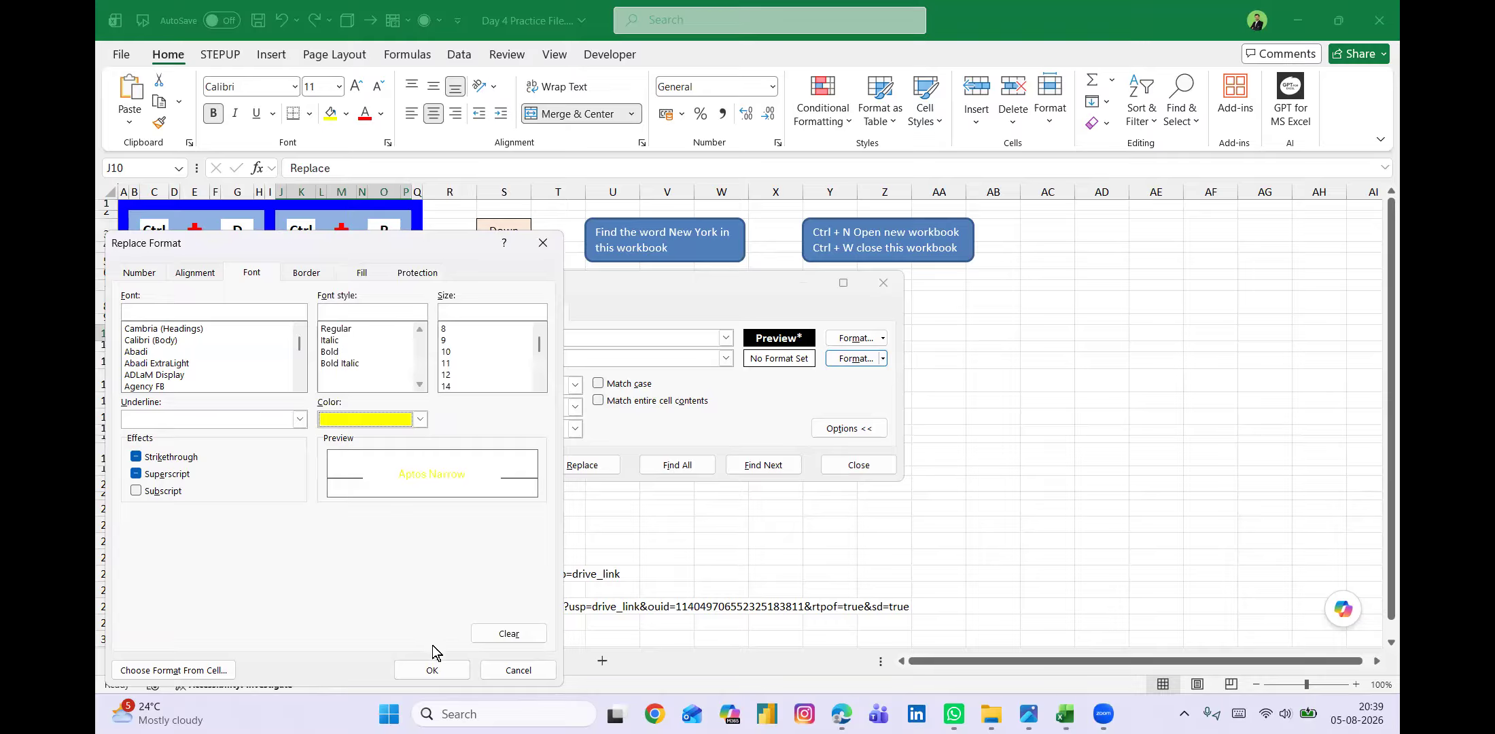
pyautogui.click(432, 673)
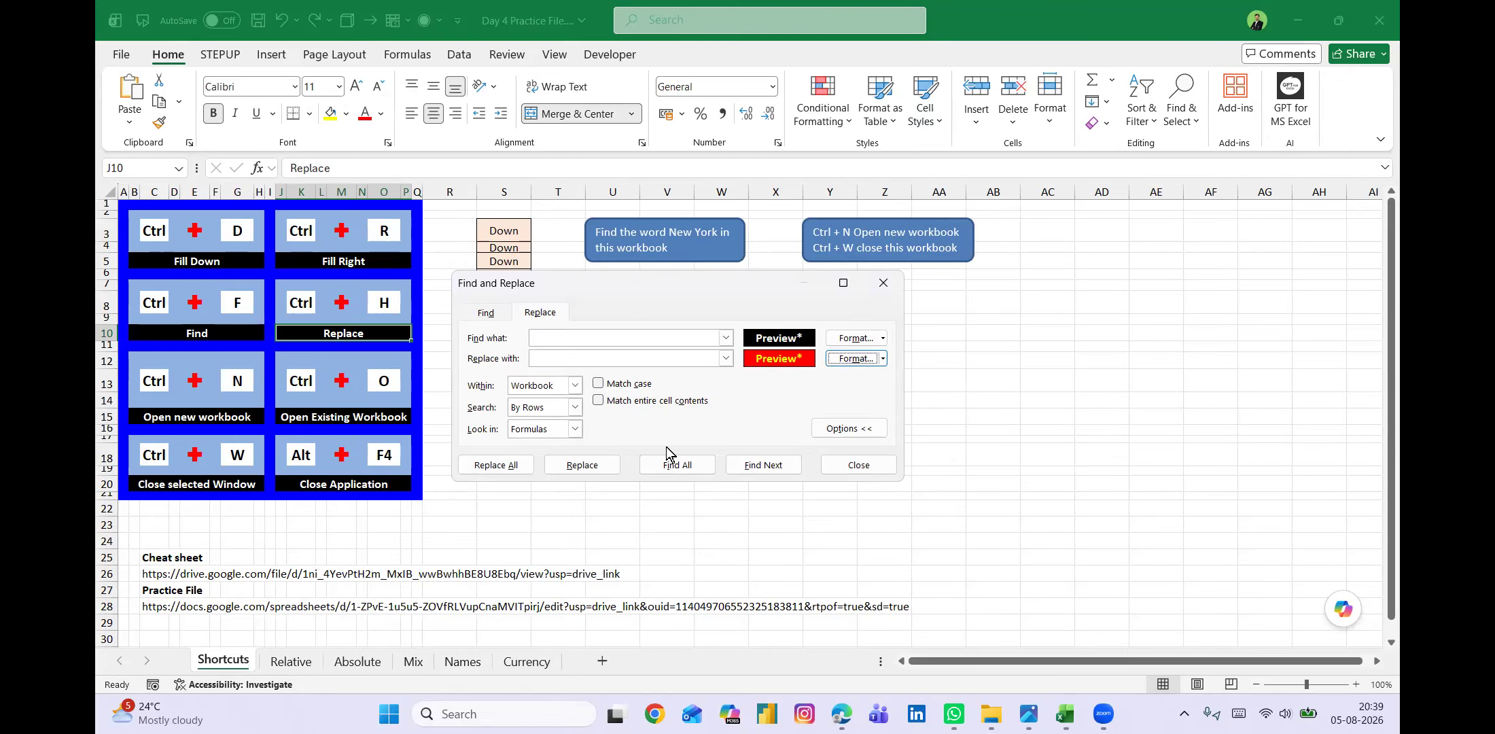
# Replace the black-fill format with the red and yellow format throughout the workbook and close Find and Replace.
pyautogui.click(496, 465)
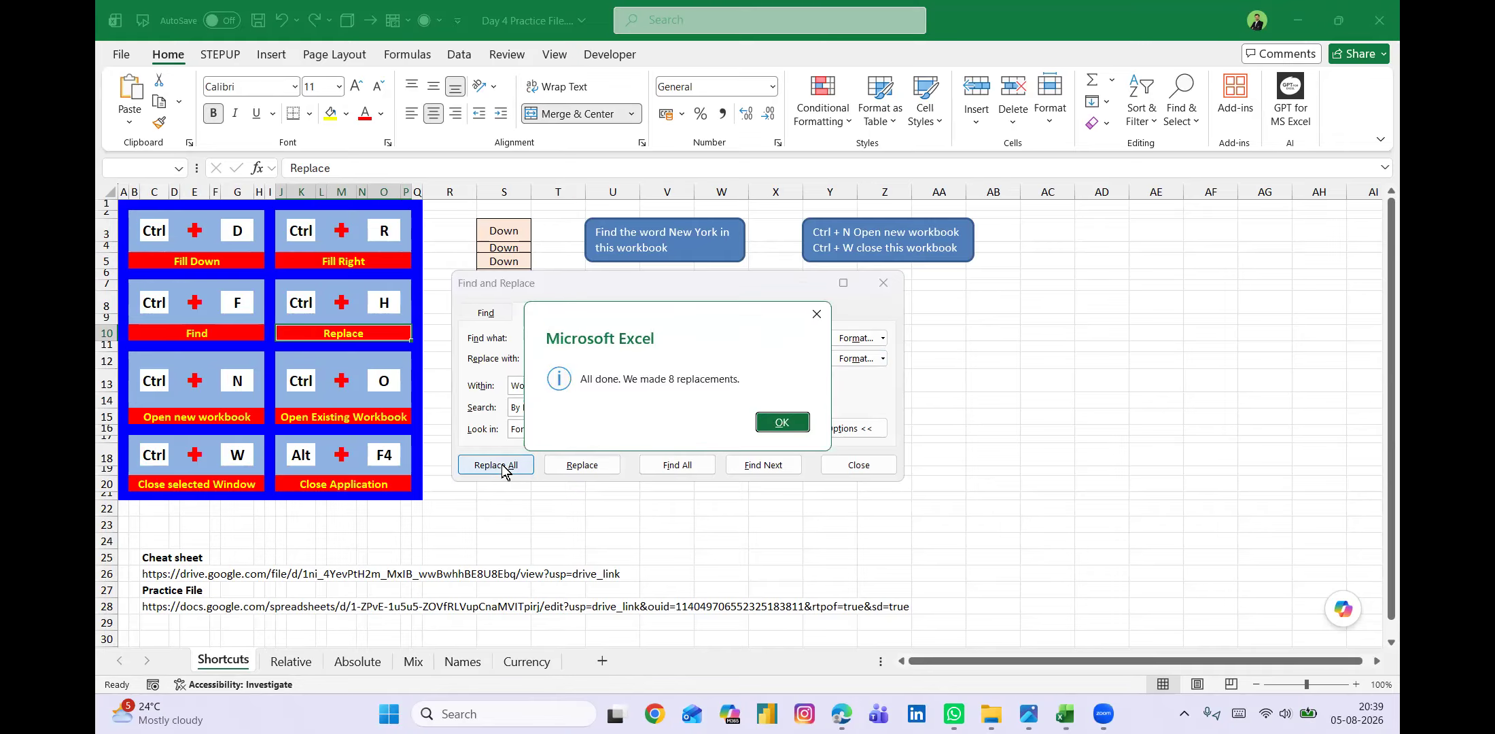
pyautogui.click(806, 423)
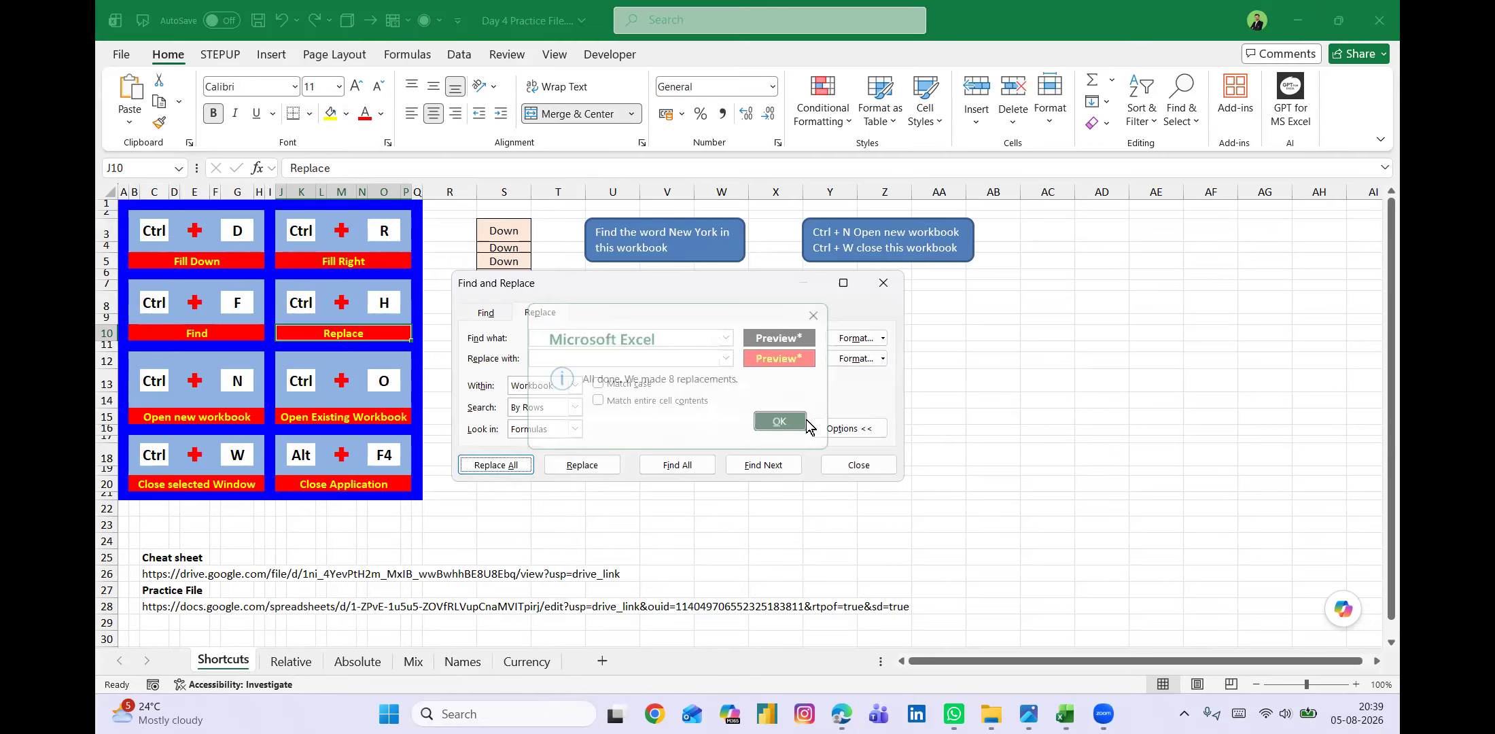
pyautogui.click(858, 465)
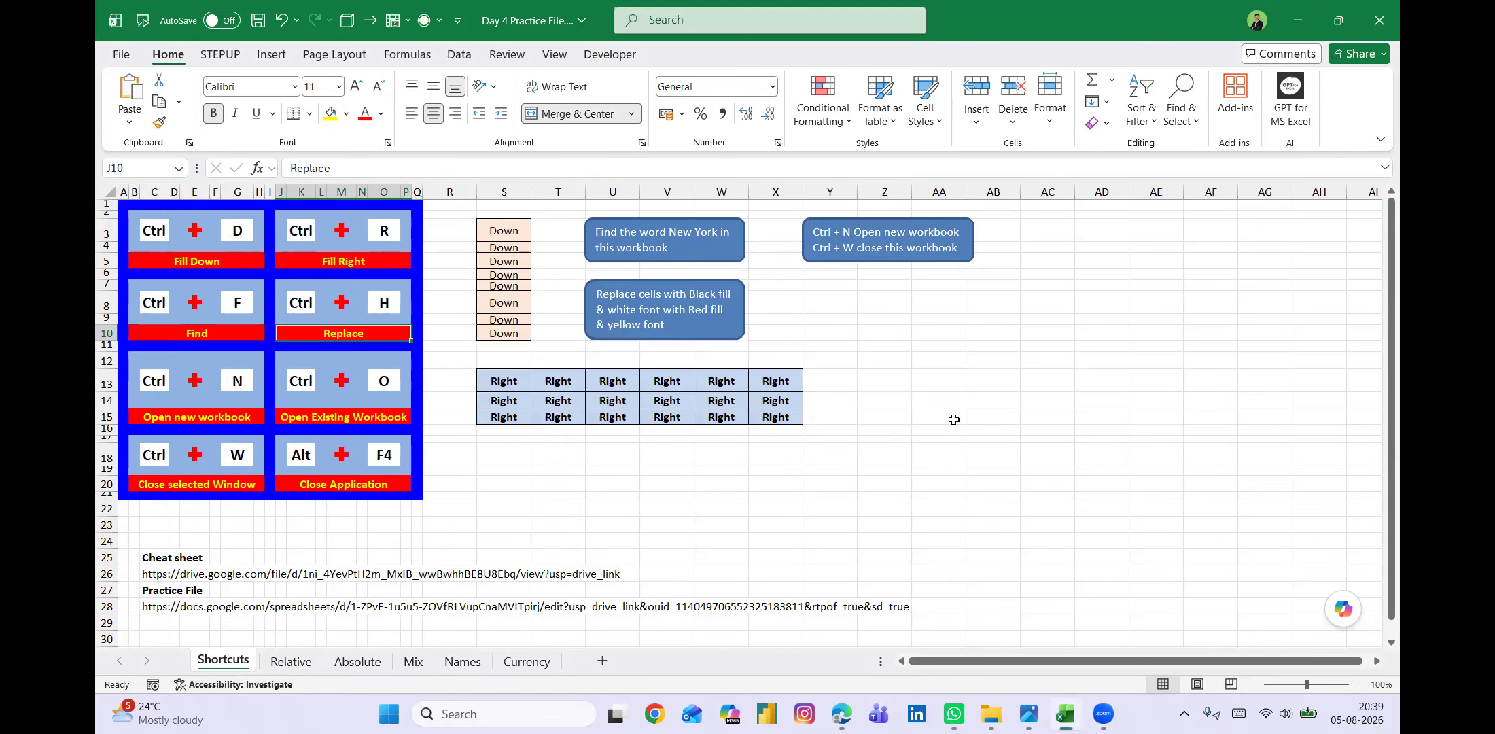
pyautogui.click(993, 403)
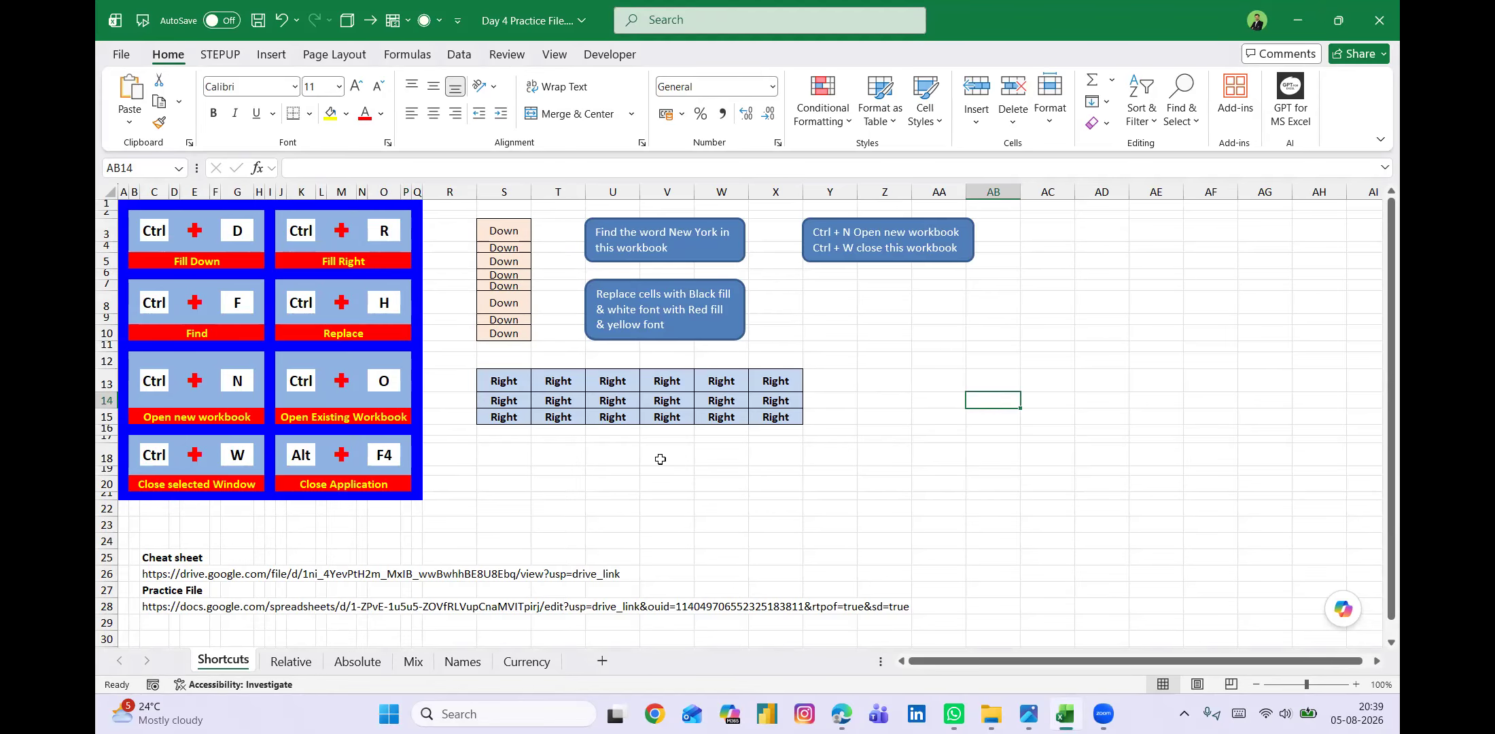
# Create a new blank workbook and close it to return to the practice file.
pyautogui.click(229, 416)
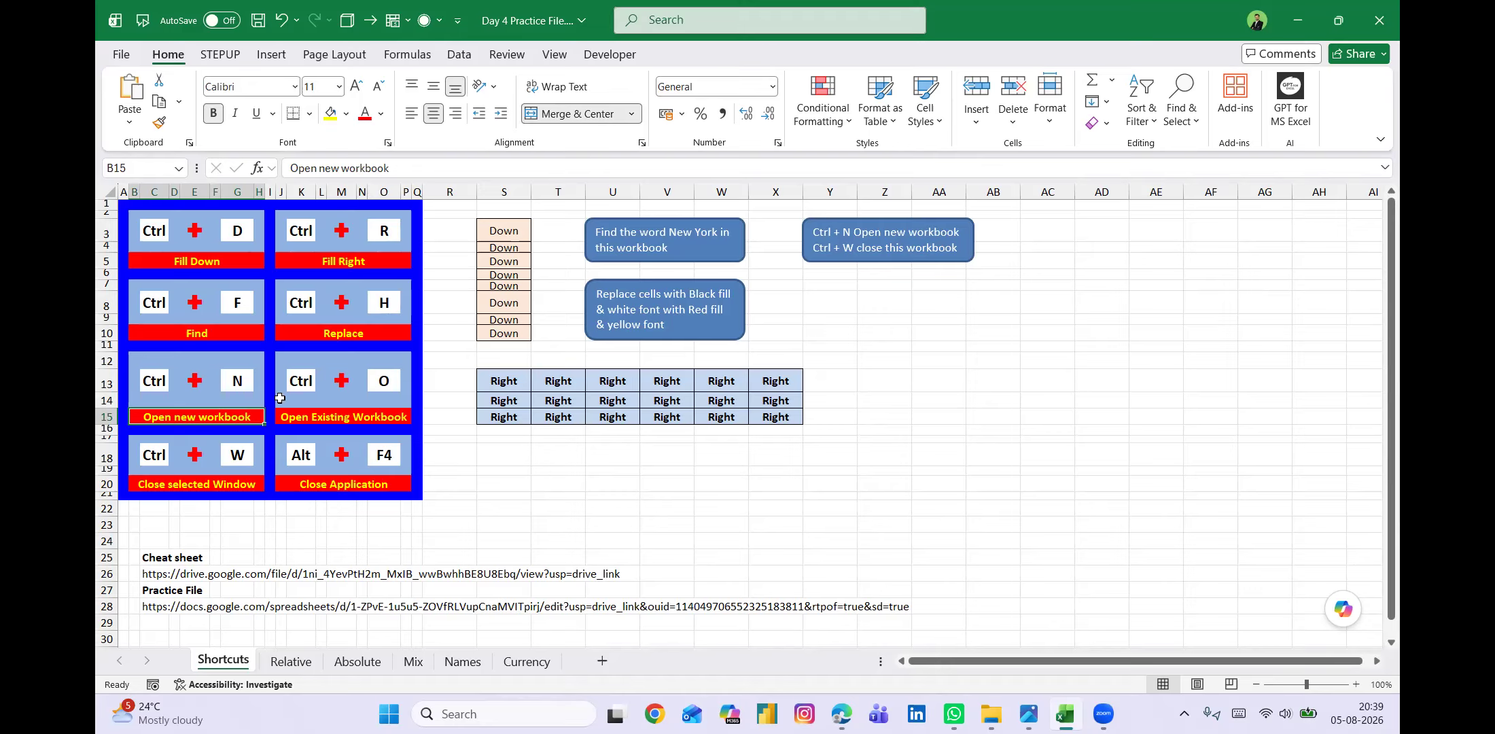
pyautogui.hotkey('ctrl', 'n')
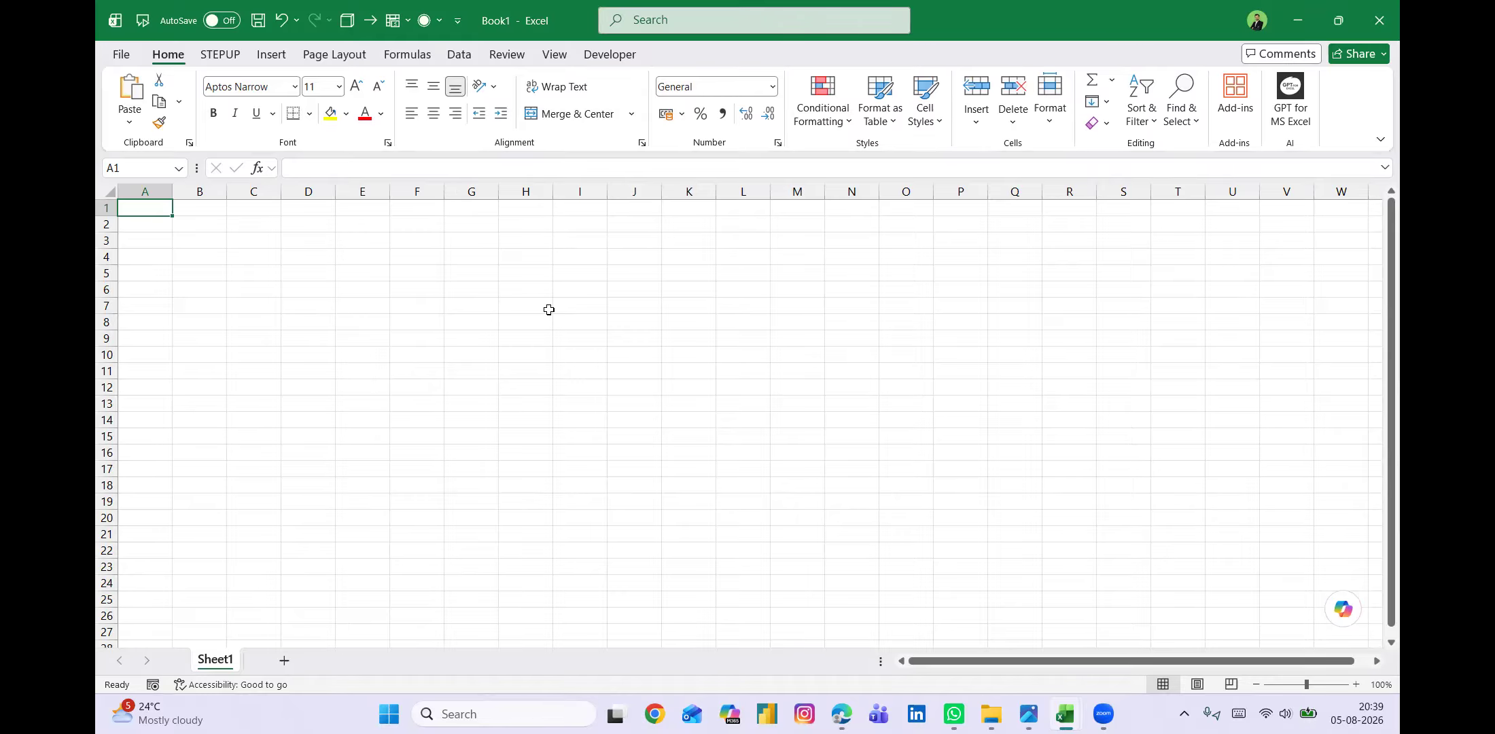
pyautogui.hotkey('ctrl', 'w')
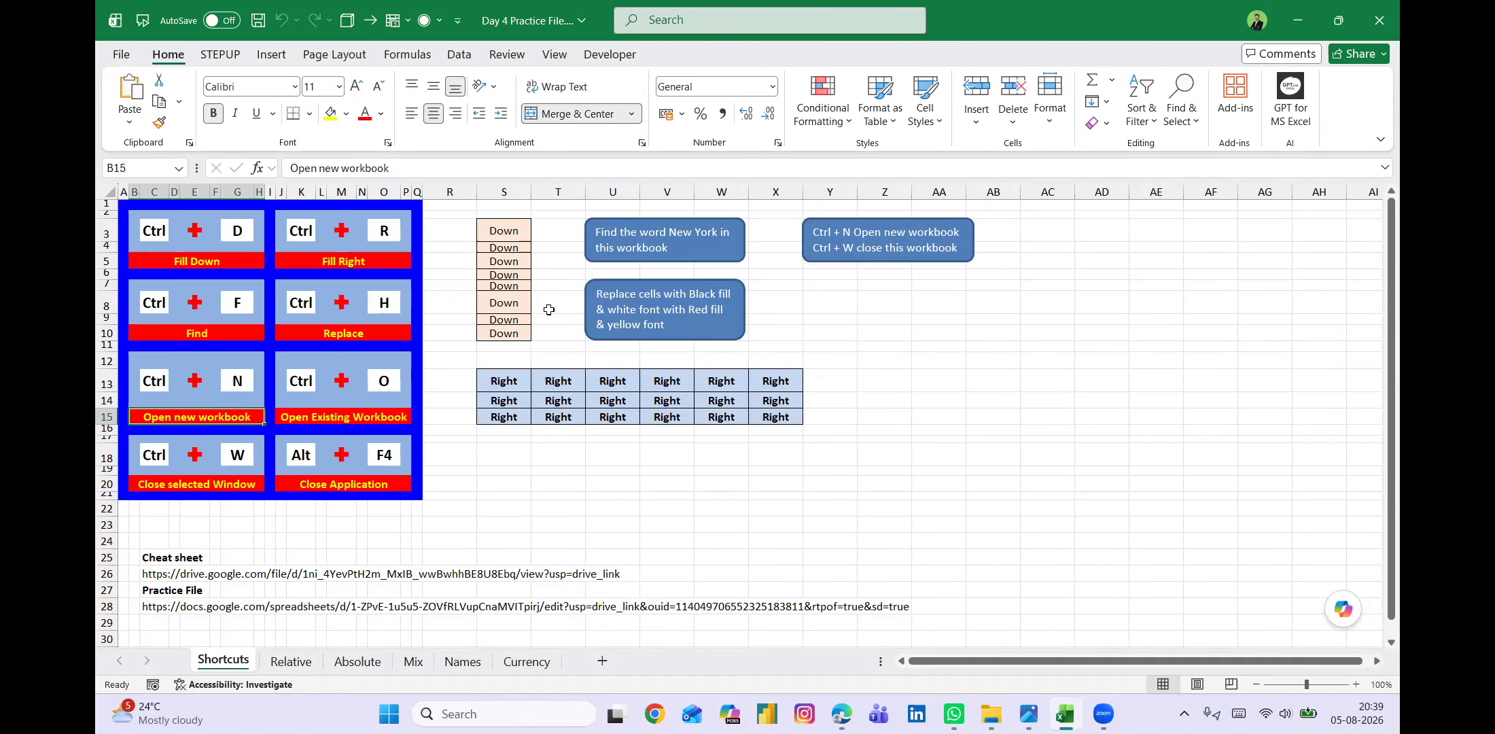
pyautogui.click(193, 485)
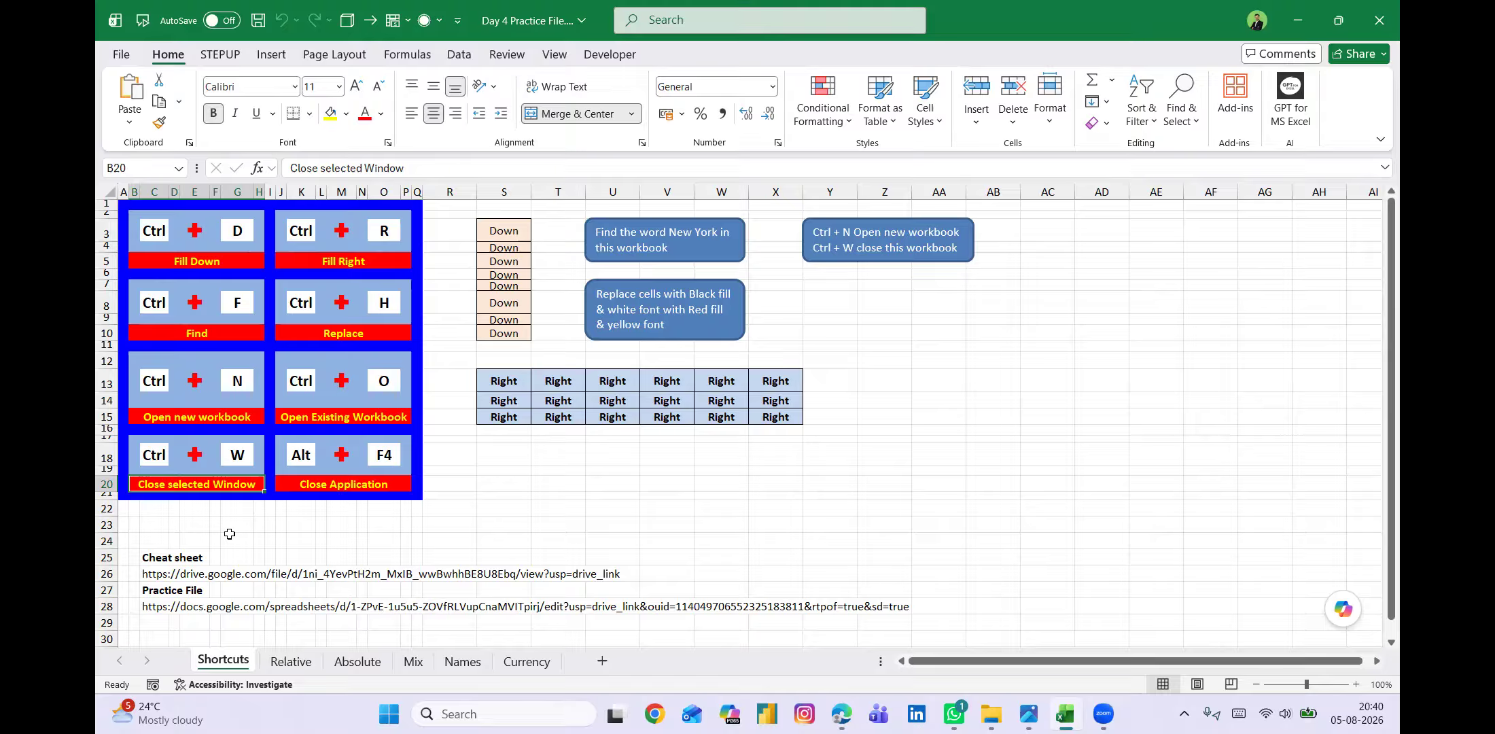
pyautogui.click(350, 484)
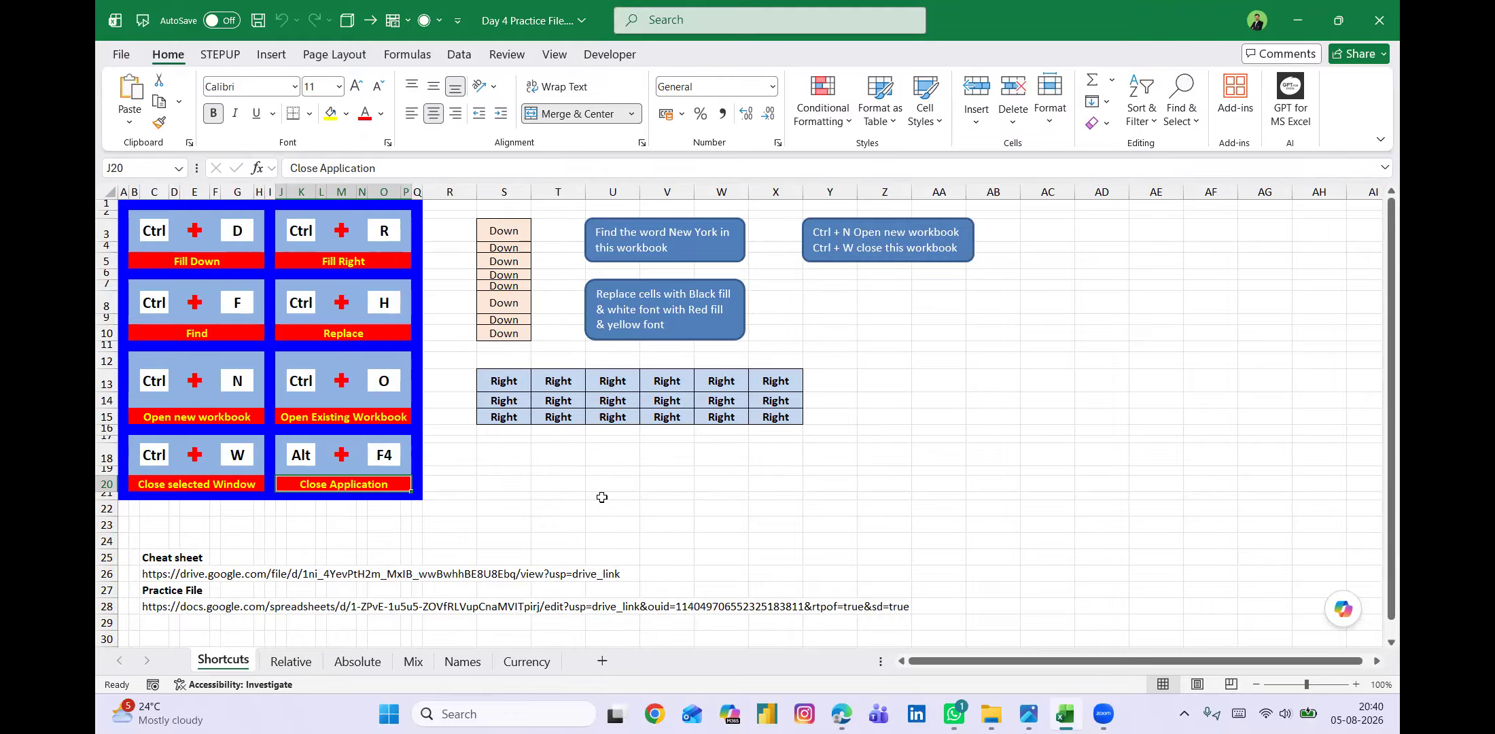
pyautogui.click(657, 456)
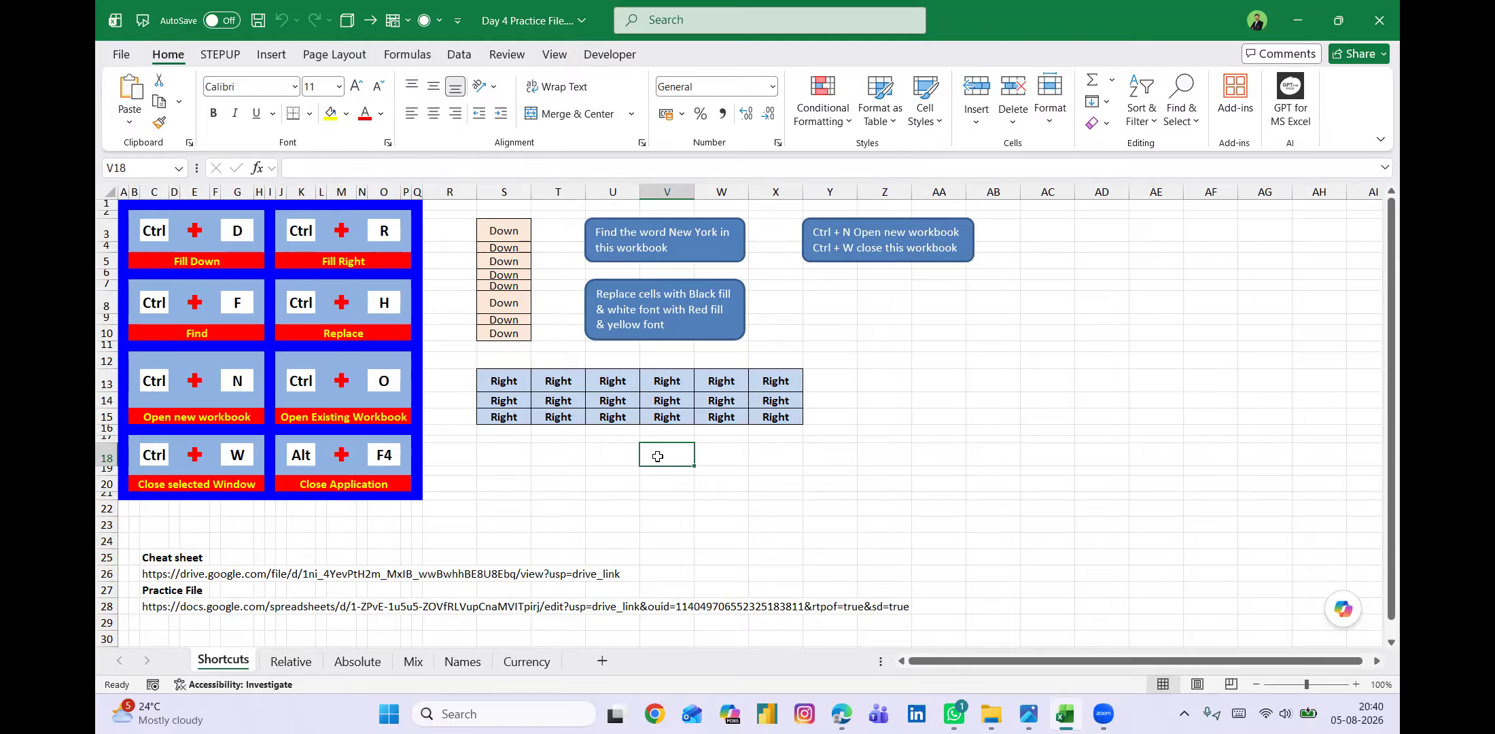
# Open the existing workbook Stepup_Training Calendar.xlsx from the recent files' favorites.
pyautogui.click(332, 419)
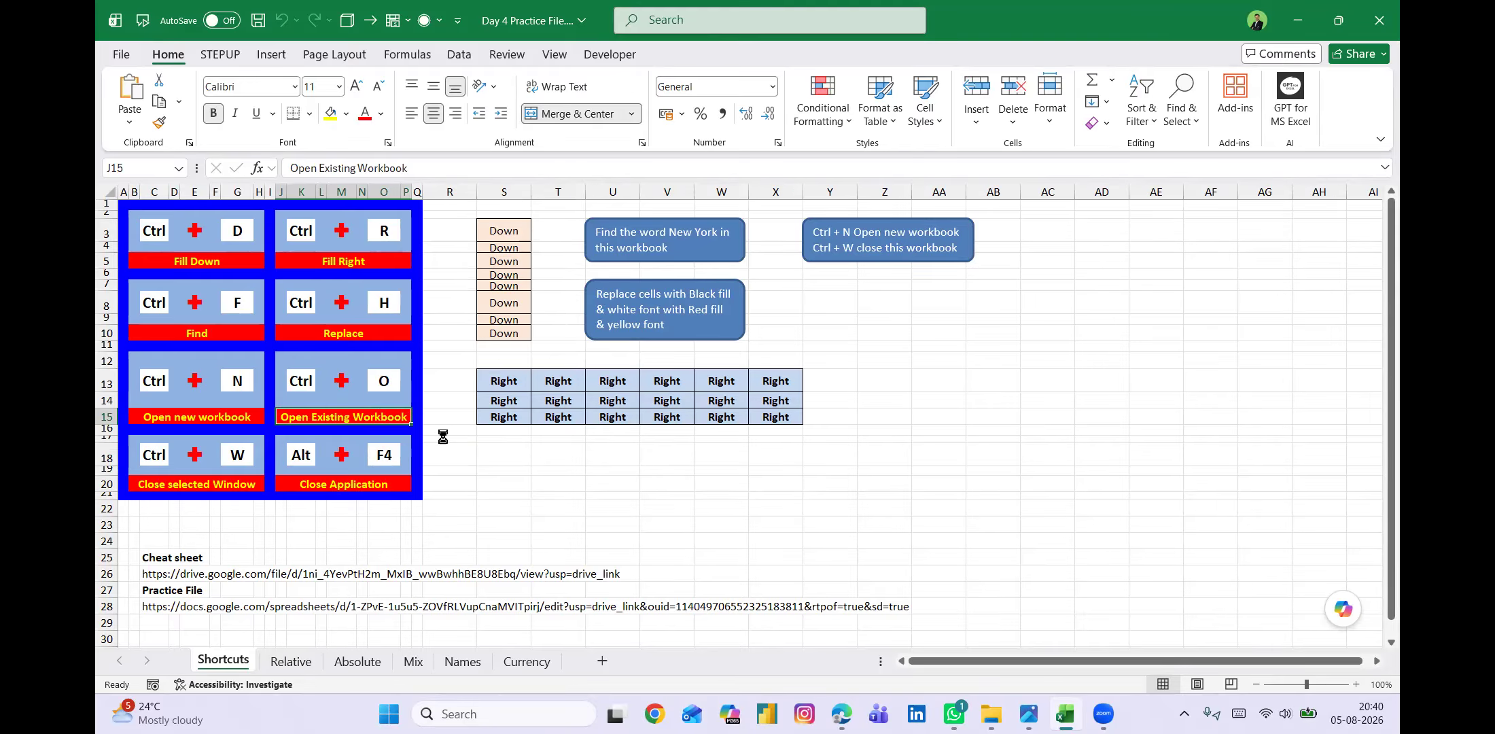
pyautogui.hotkey('ctrl', 'o')
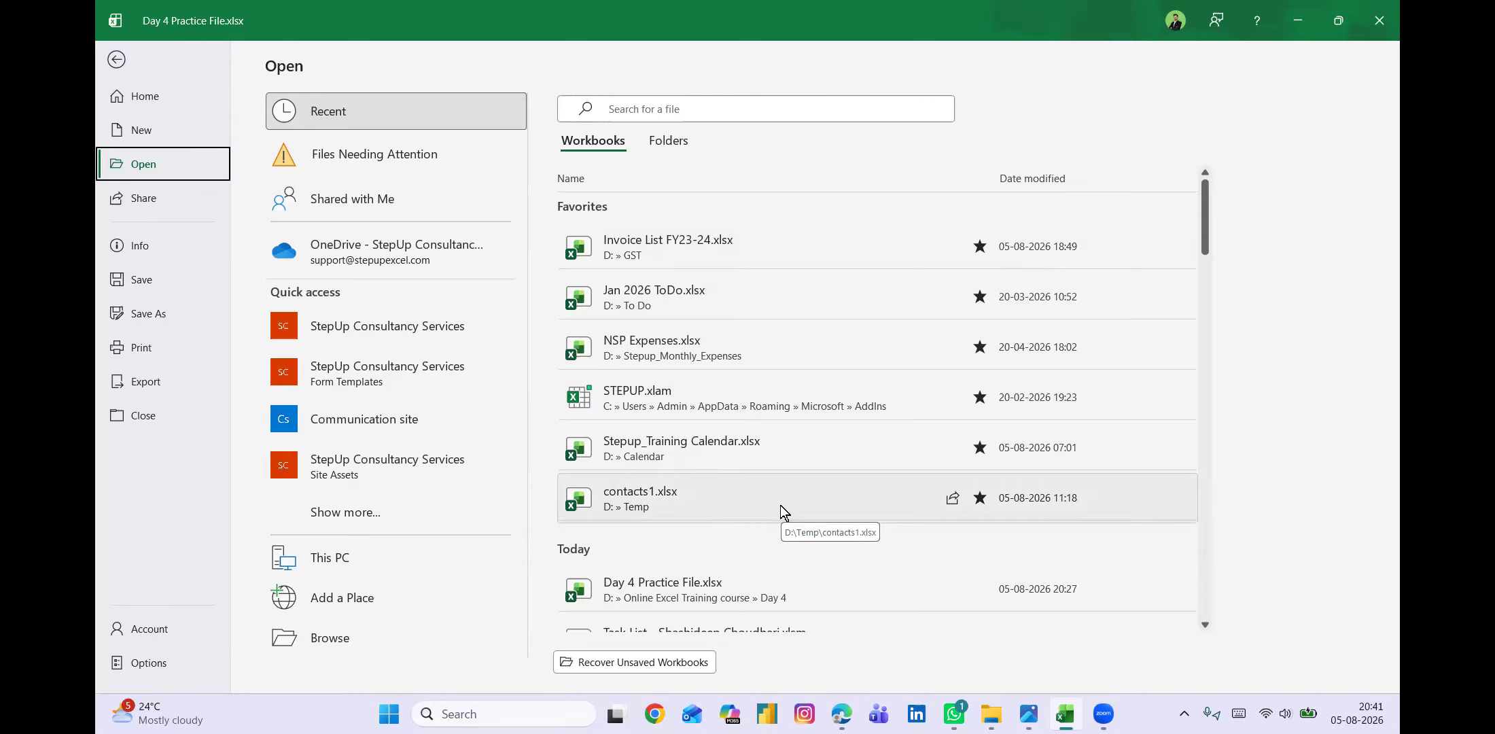
pyautogui.scroll(-10, 757, 551)
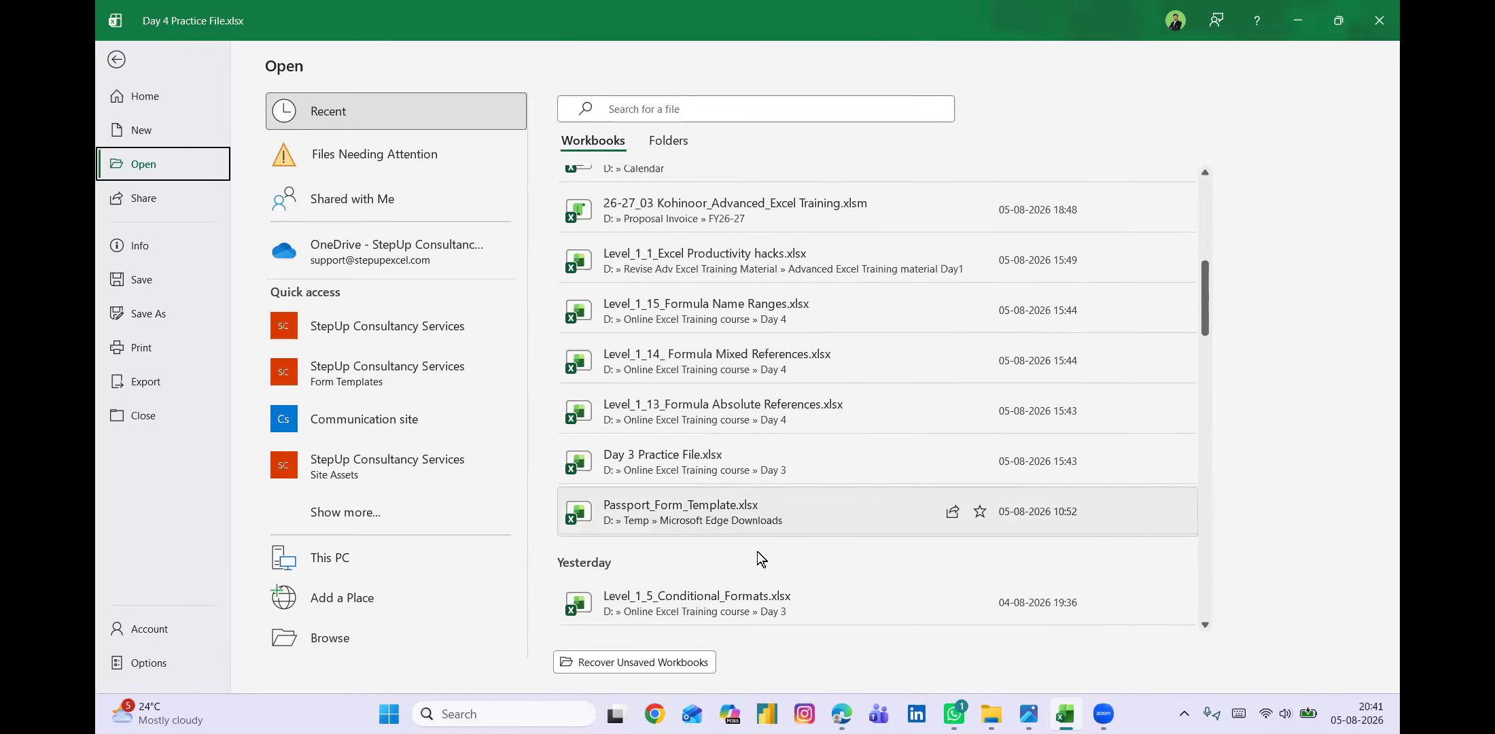
pyautogui.scroll(-5, 757, 551)
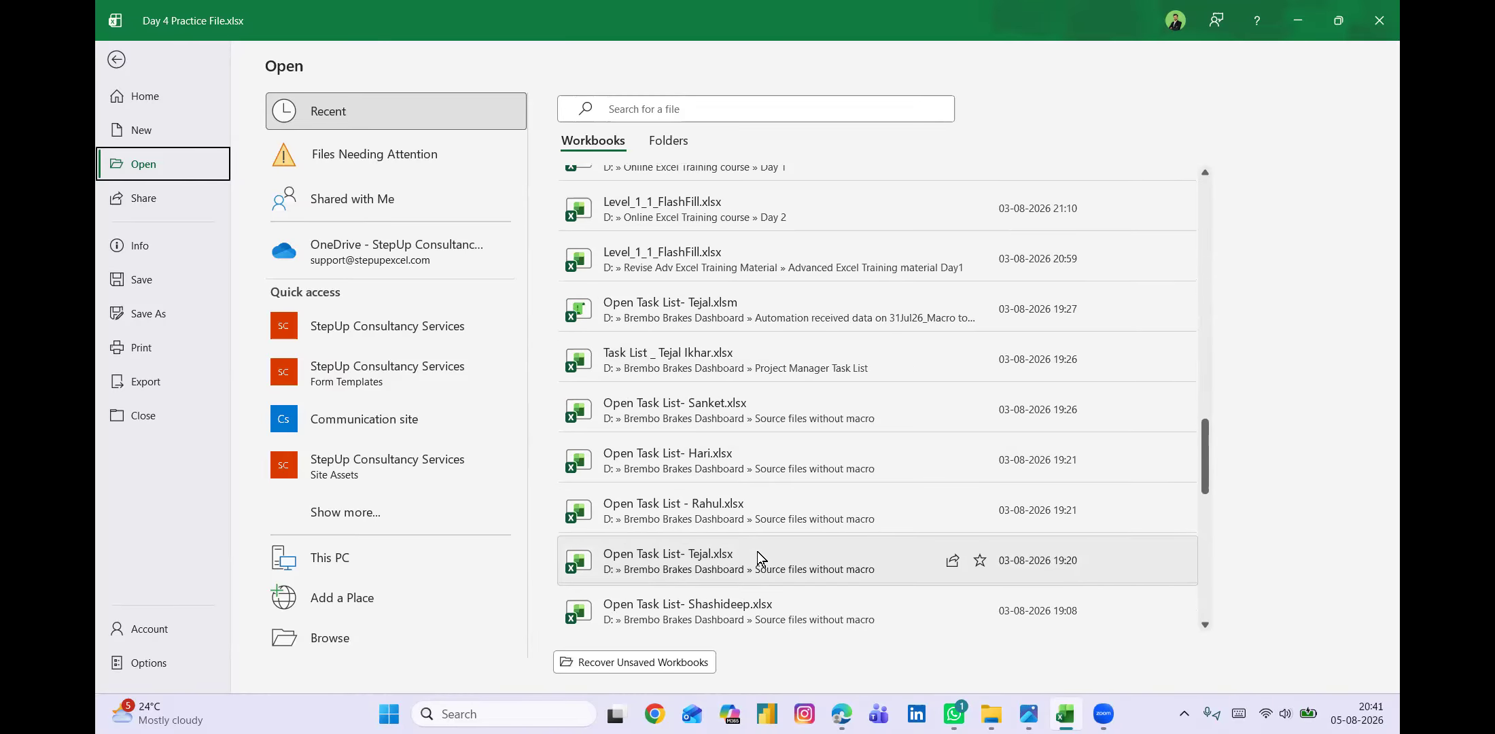
pyautogui.scroll(15, 758, 552)
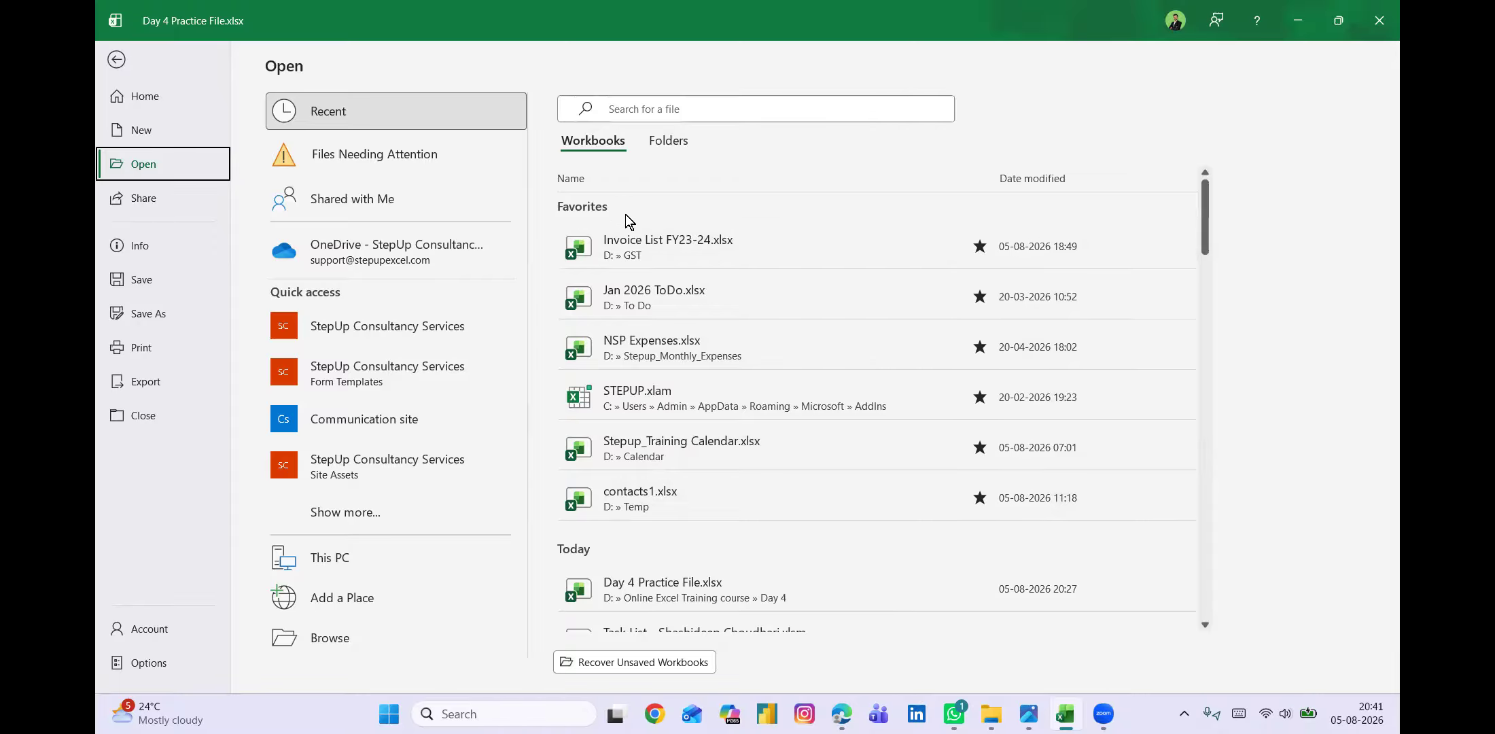
pyautogui.click(668, 441)
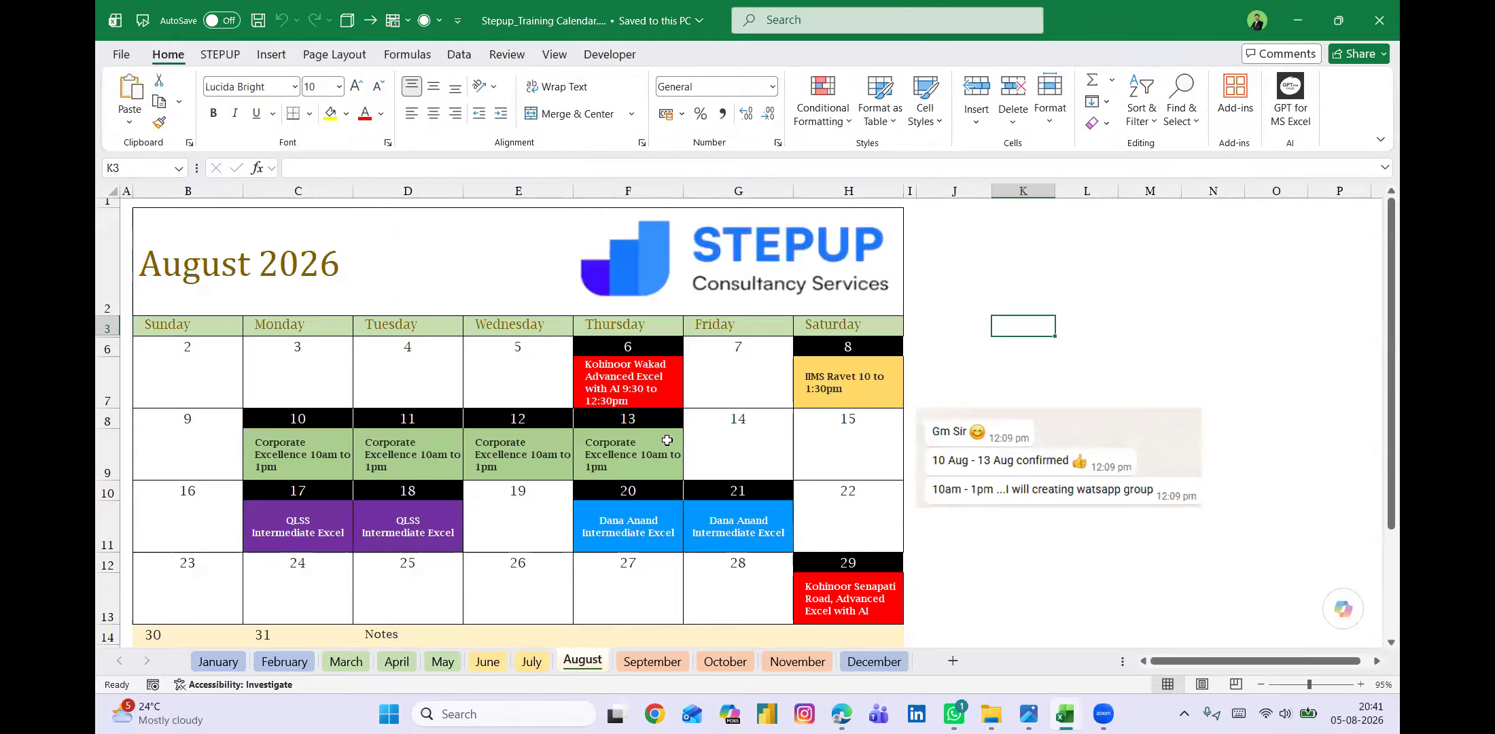
# Review the August 2026 training entries in the calendar and switch back to the Day 4 Practice File.
pyautogui.scroll(-1, 939, 546)
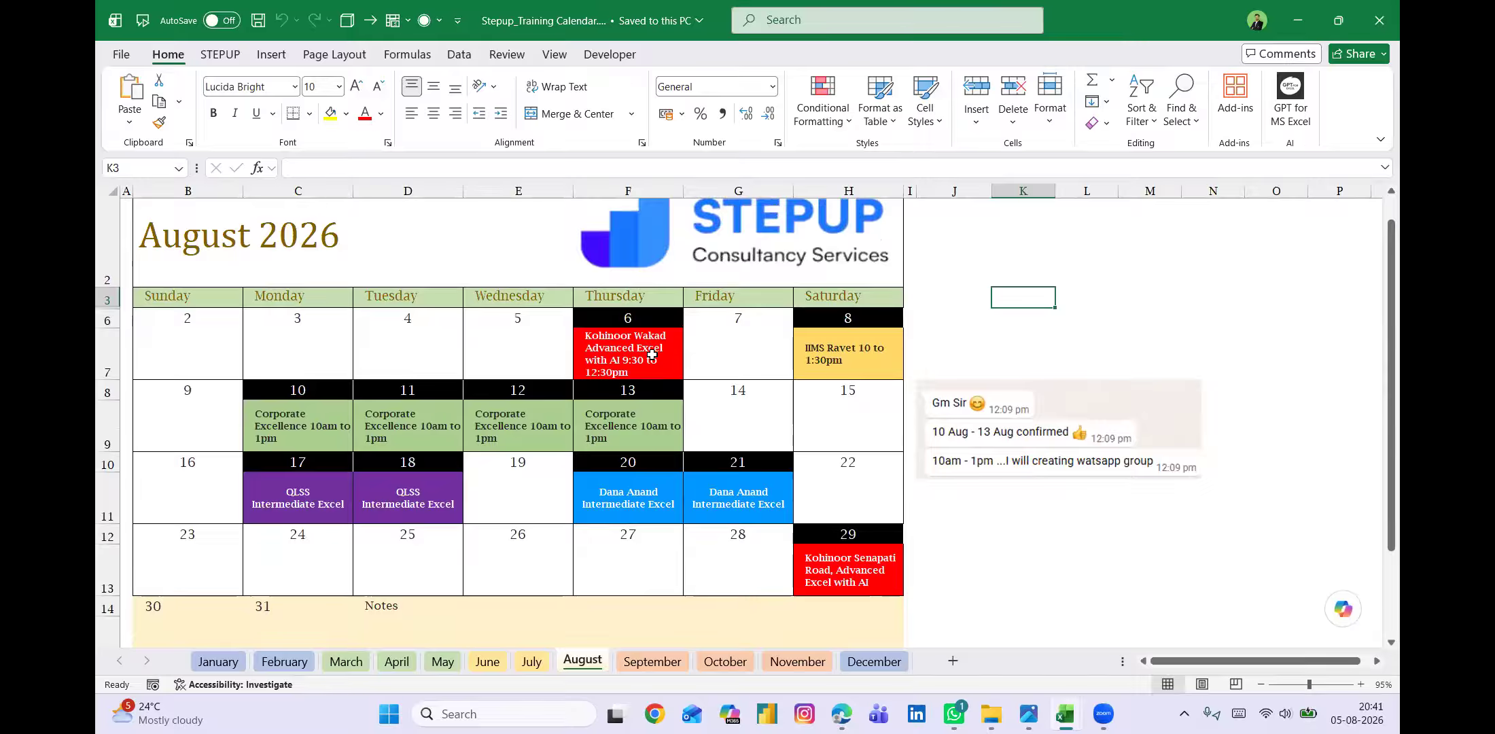
pyautogui.click(852, 360)
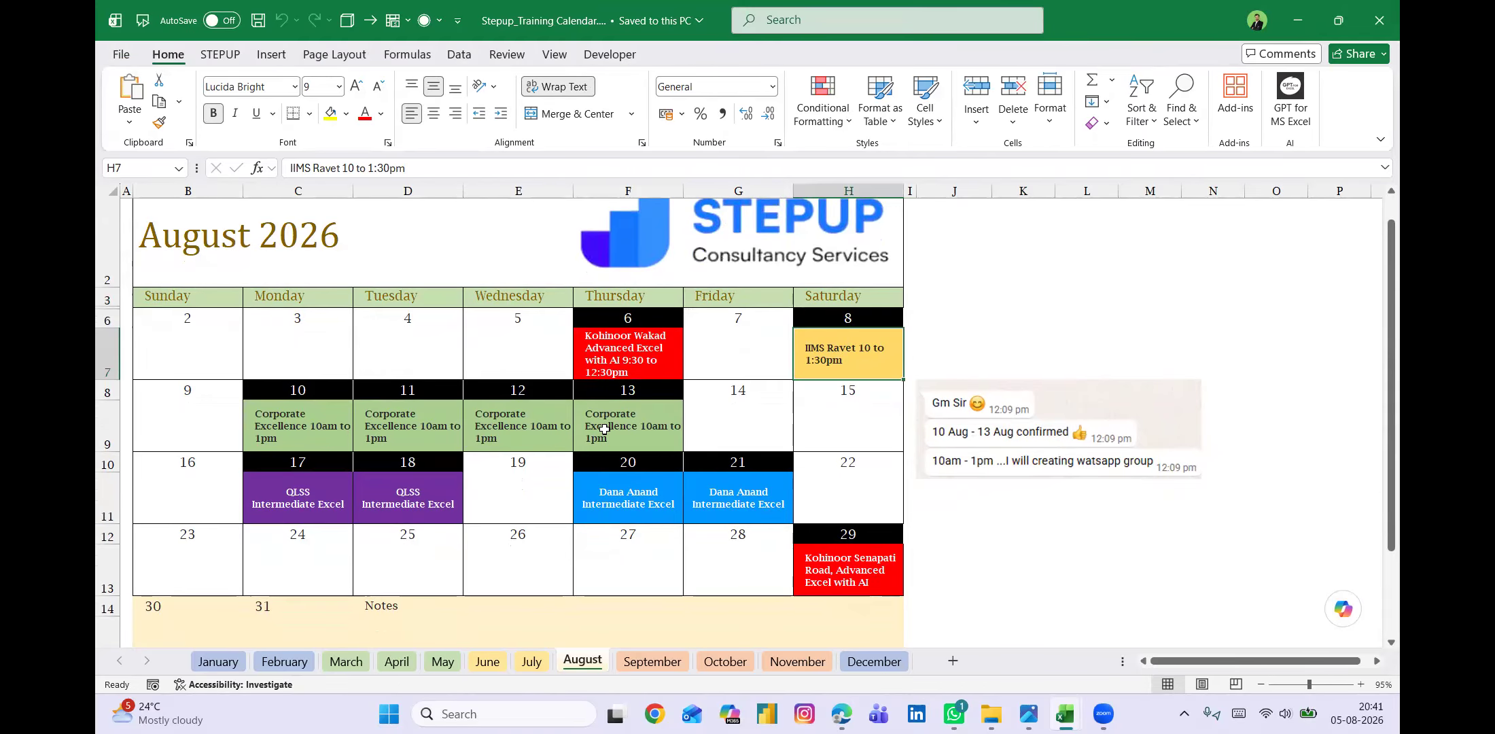
pyautogui.scroll(-1, 579, 508)
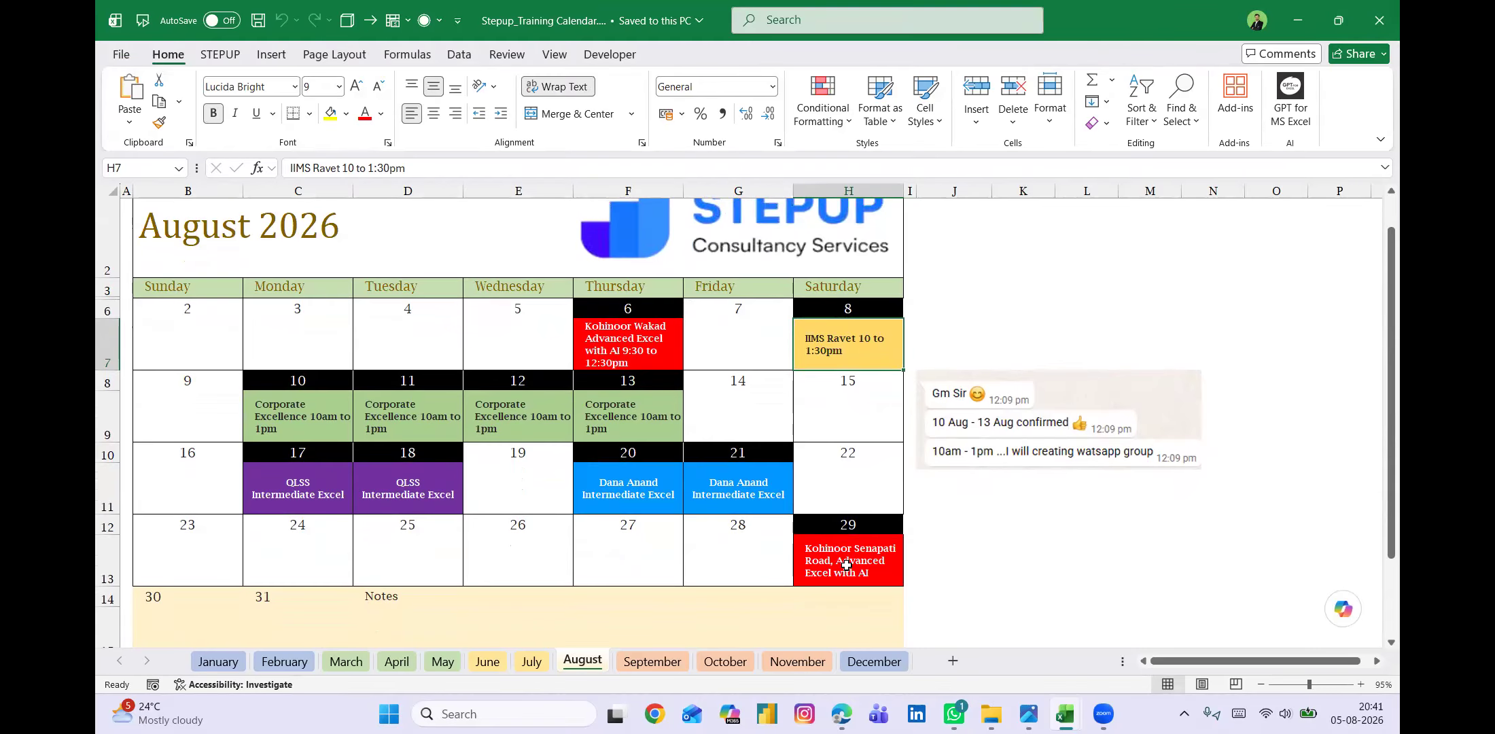
pyautogui.hotkey('ctrl', 'Tab')
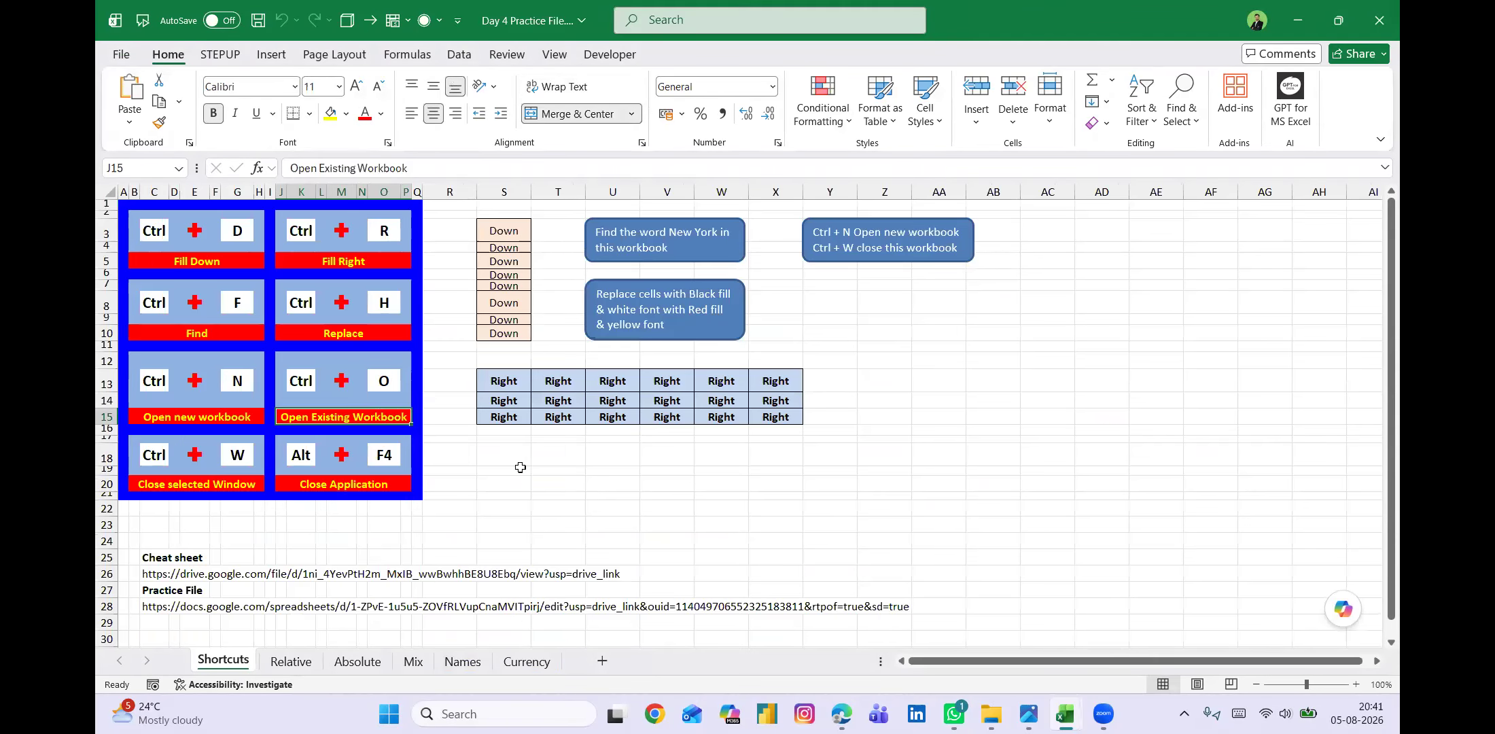
# Mark the GST folder as a favorite among the recent folders for opening files and return to the worksheet.
pyautogui.hotkey('ctrl', 'o')
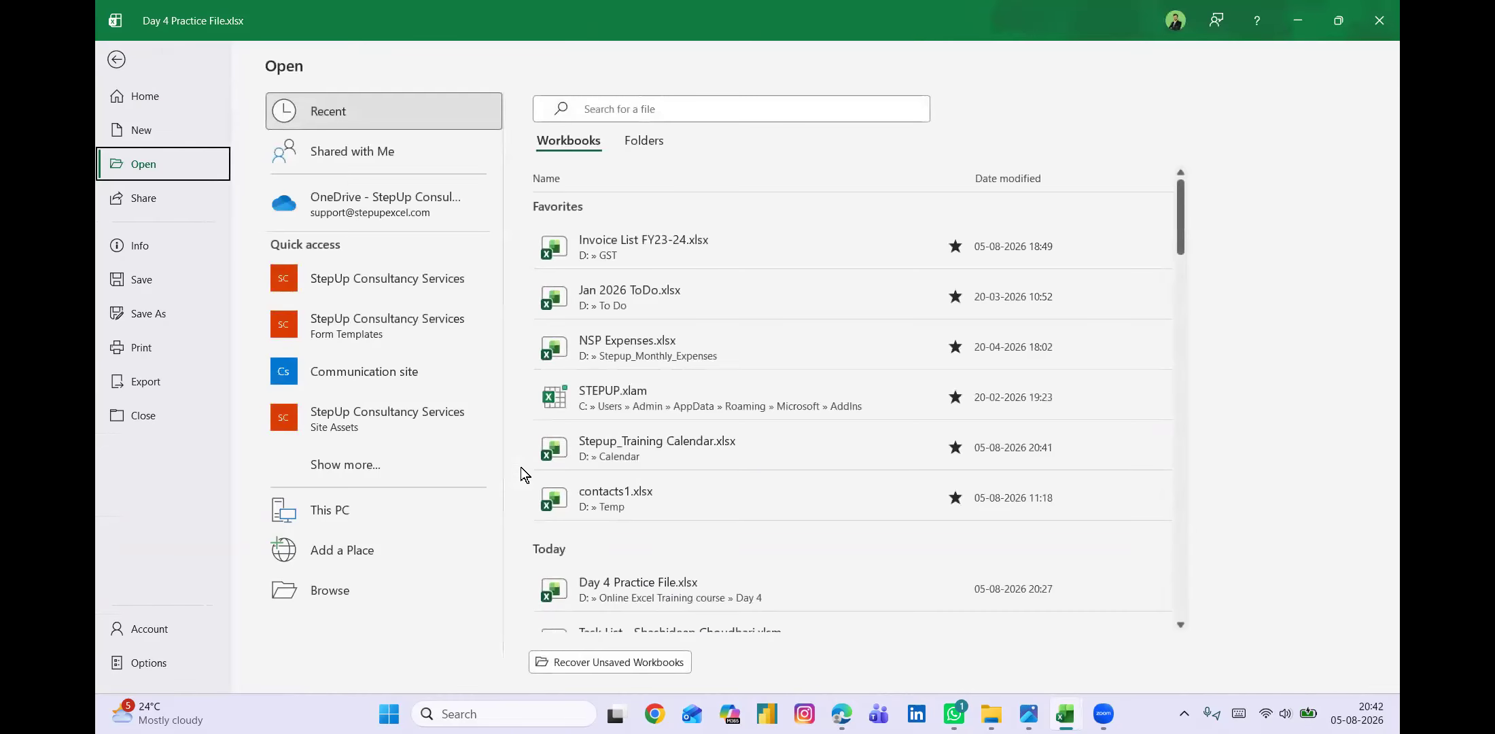
pyautogui.click(641, 141)
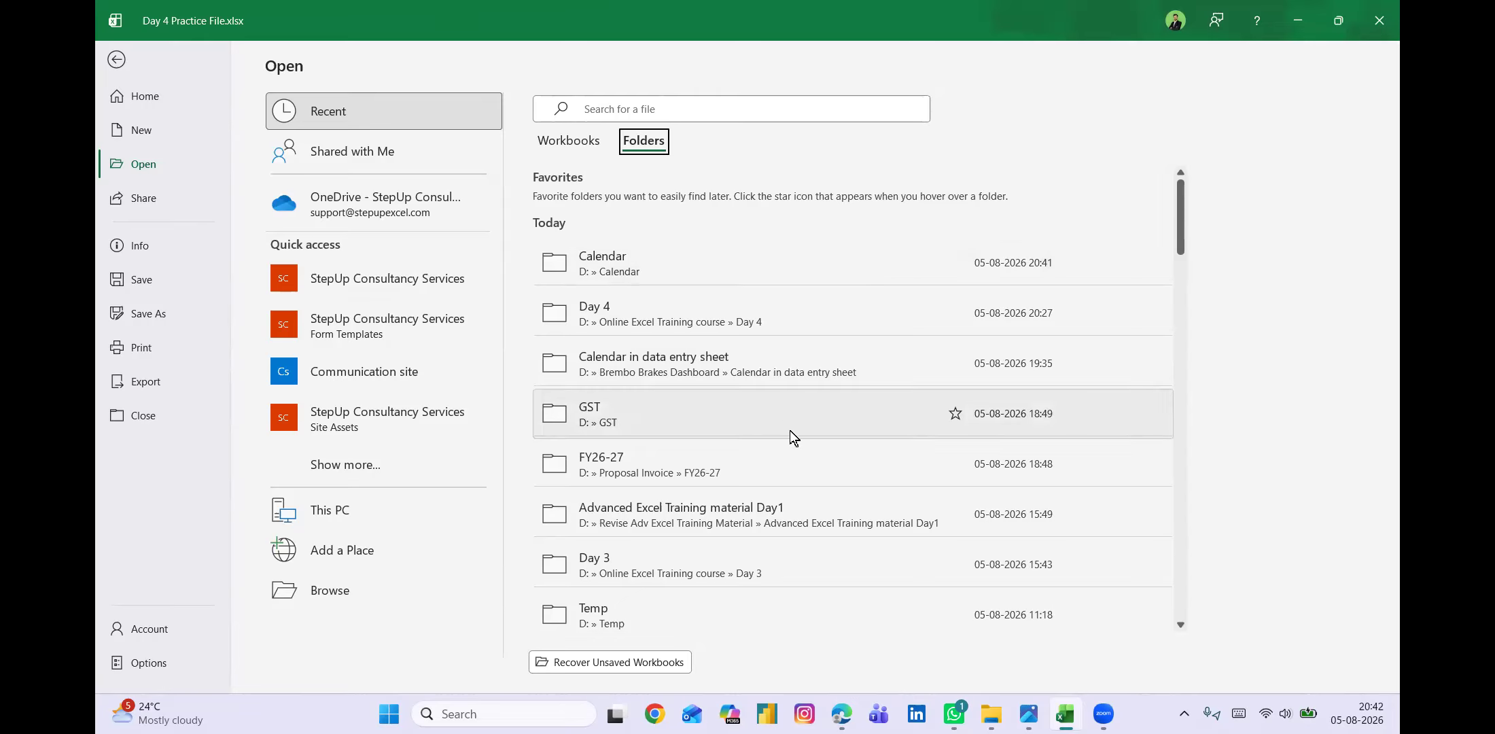
pyautogui.click(955, 413)
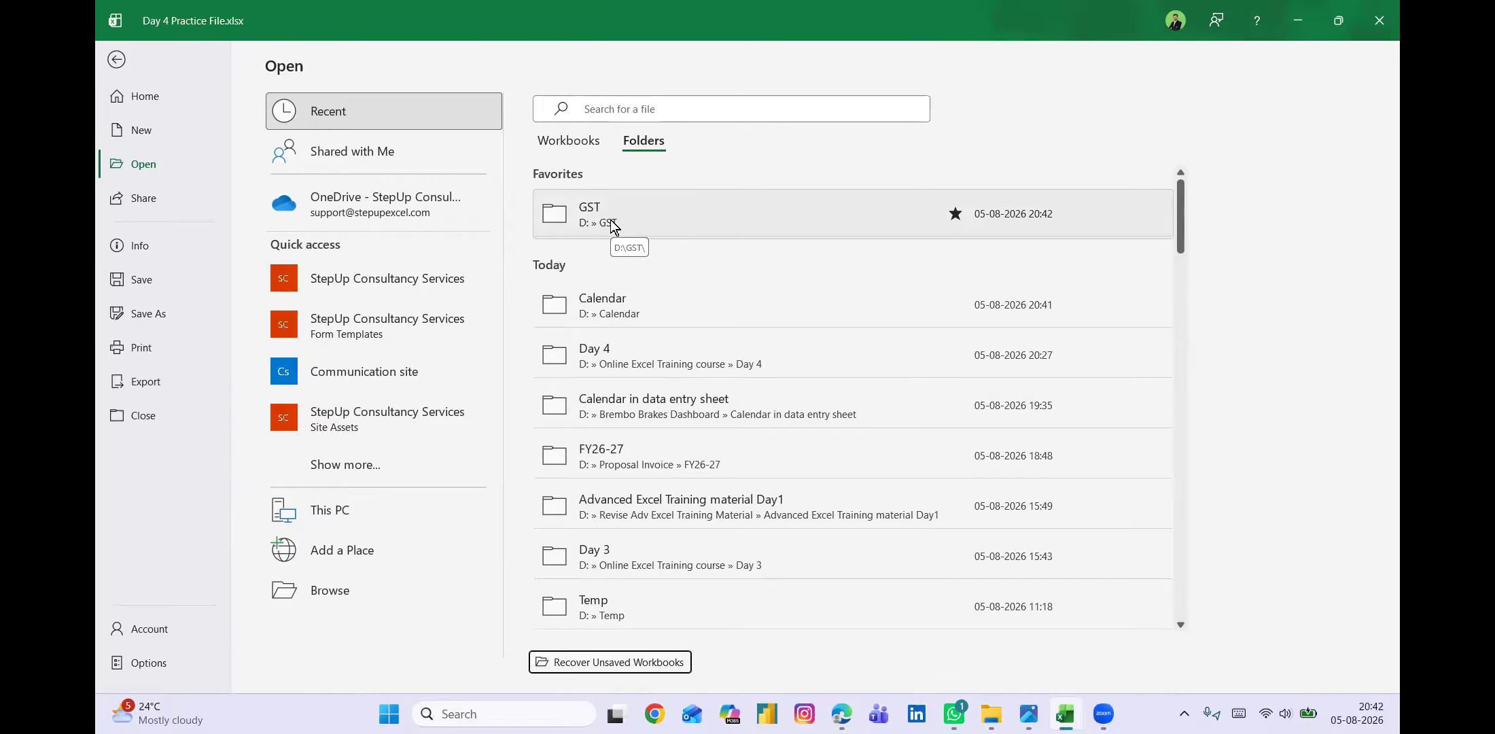
pyautogui.press('Escape')
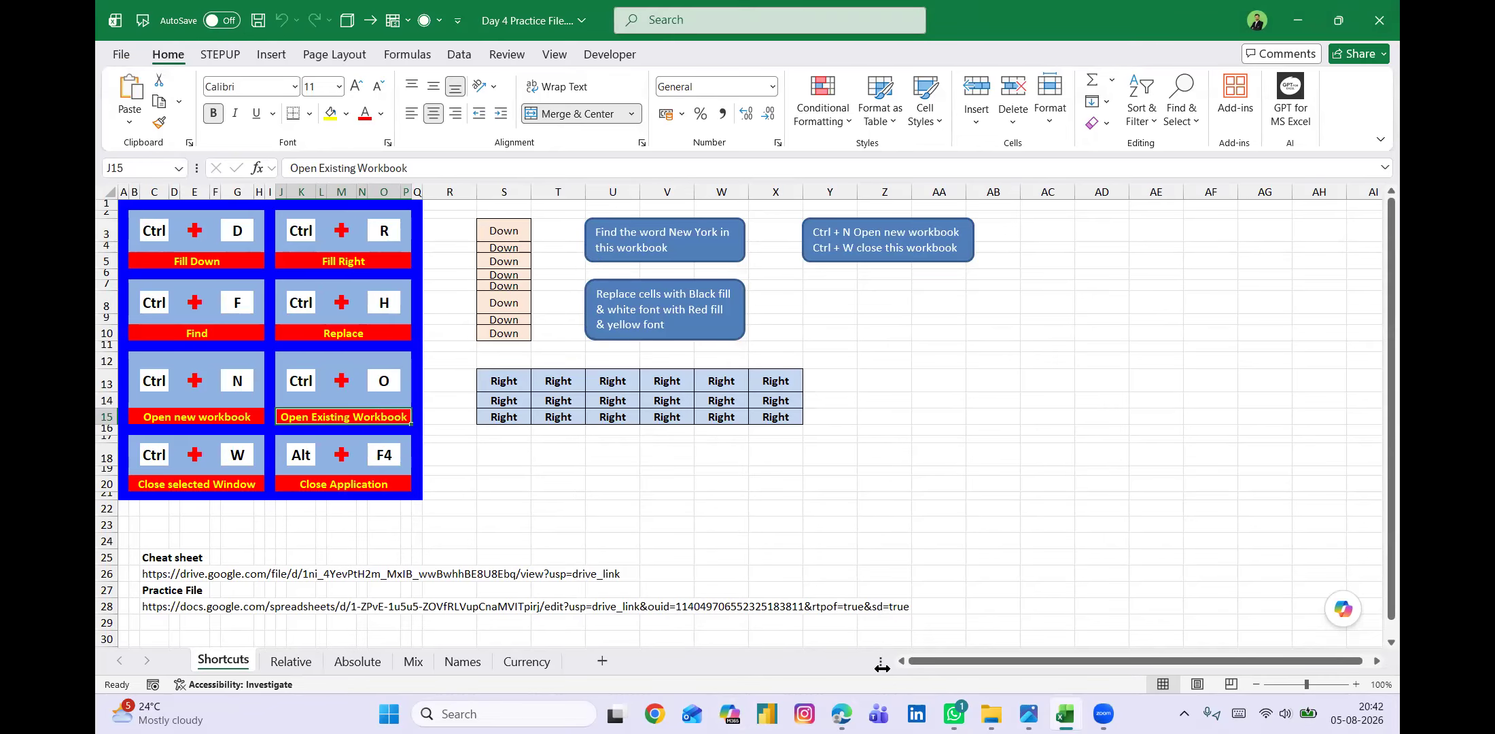
pyautogui.hotkey('alt', 'Tab')
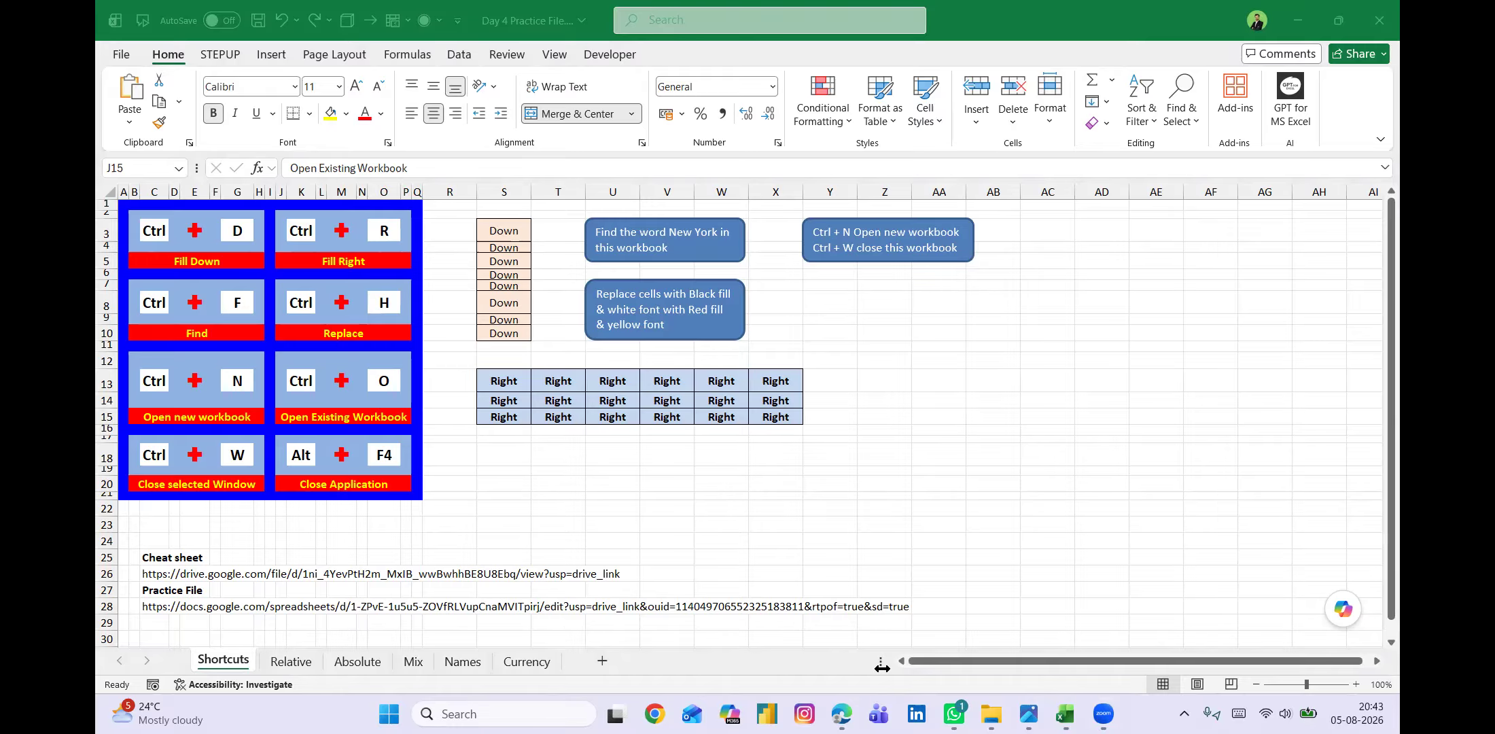
# Open the Relative sheet and examine the inputs and empty result cells of the Commission, GST and Interest tables.
pyautogui.click(291, 662)
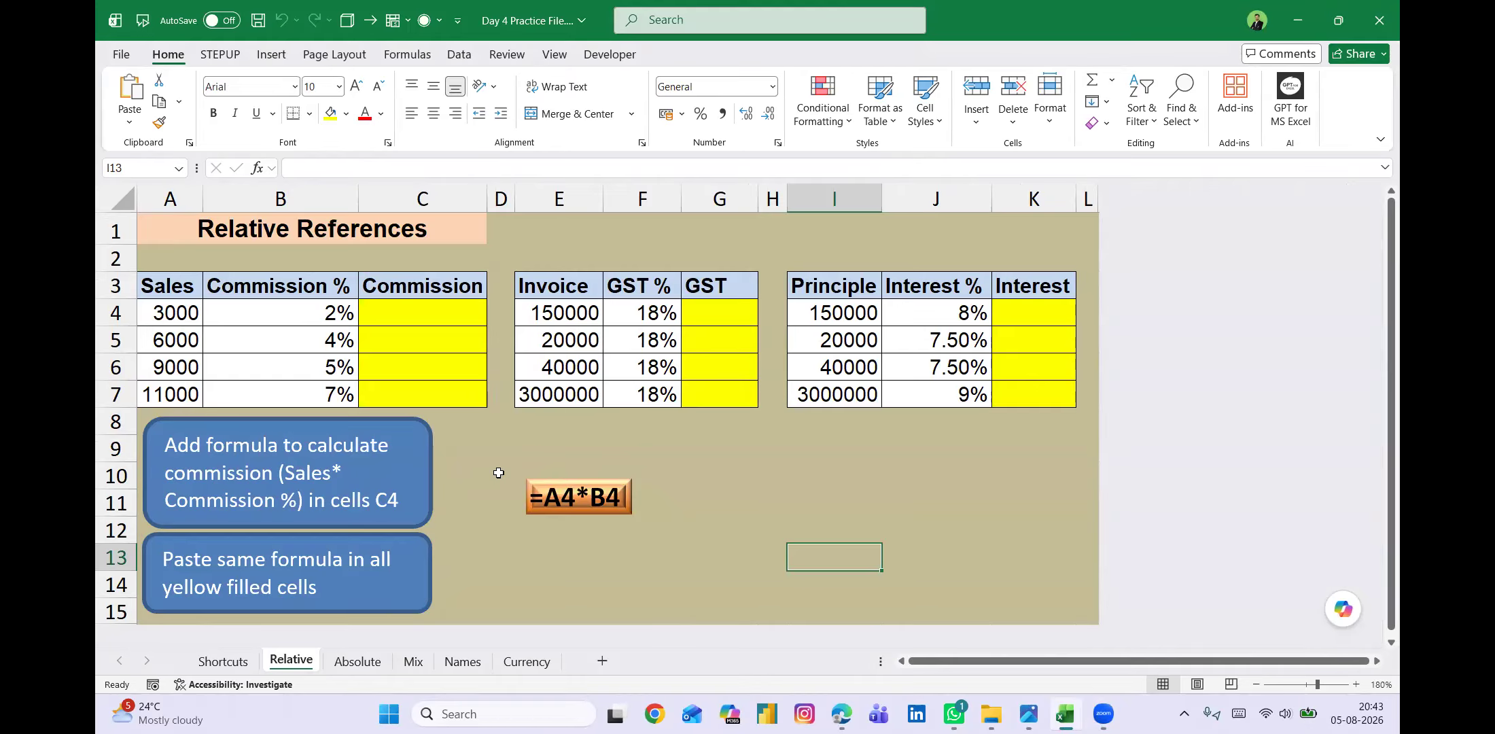
pyautogui.click(422, 311)
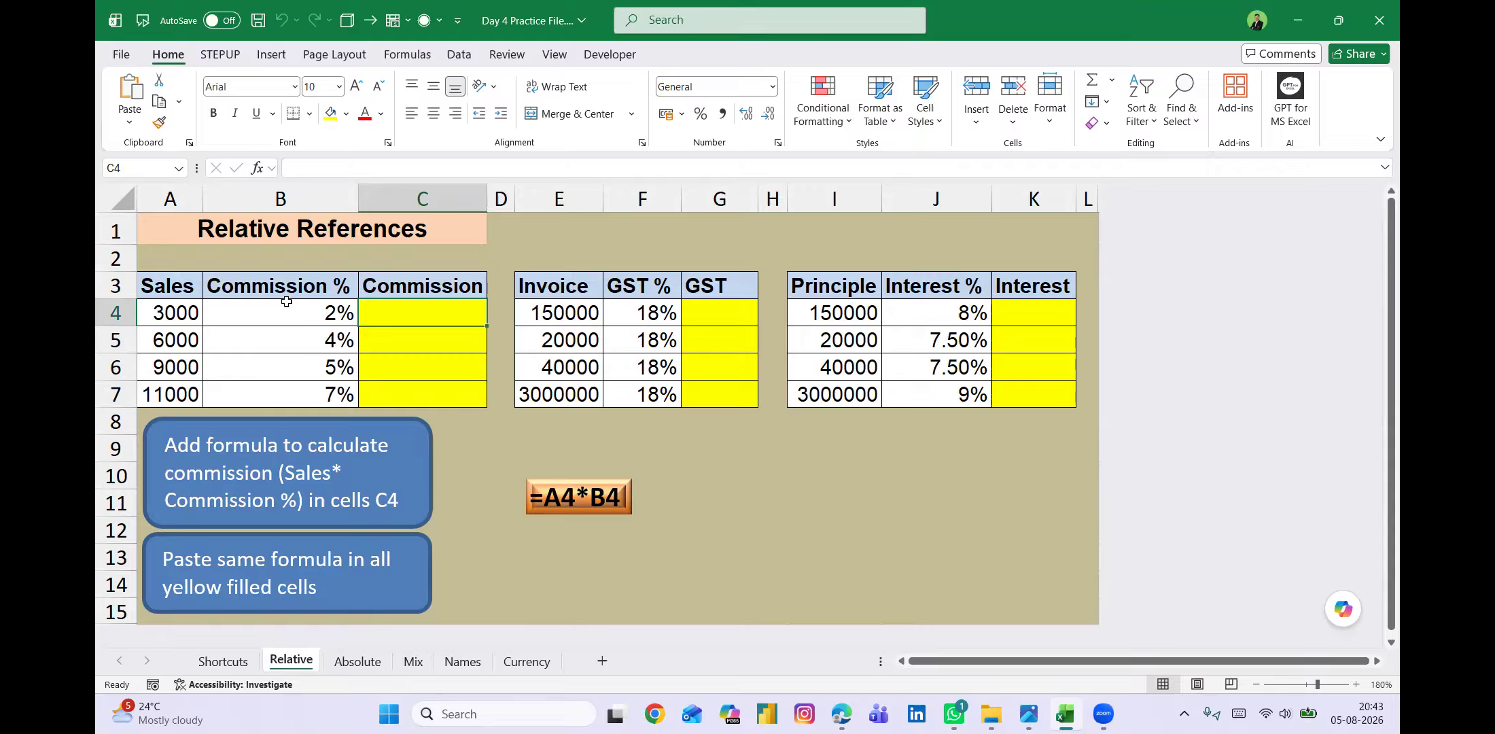
pyautogui.click(400, 285)
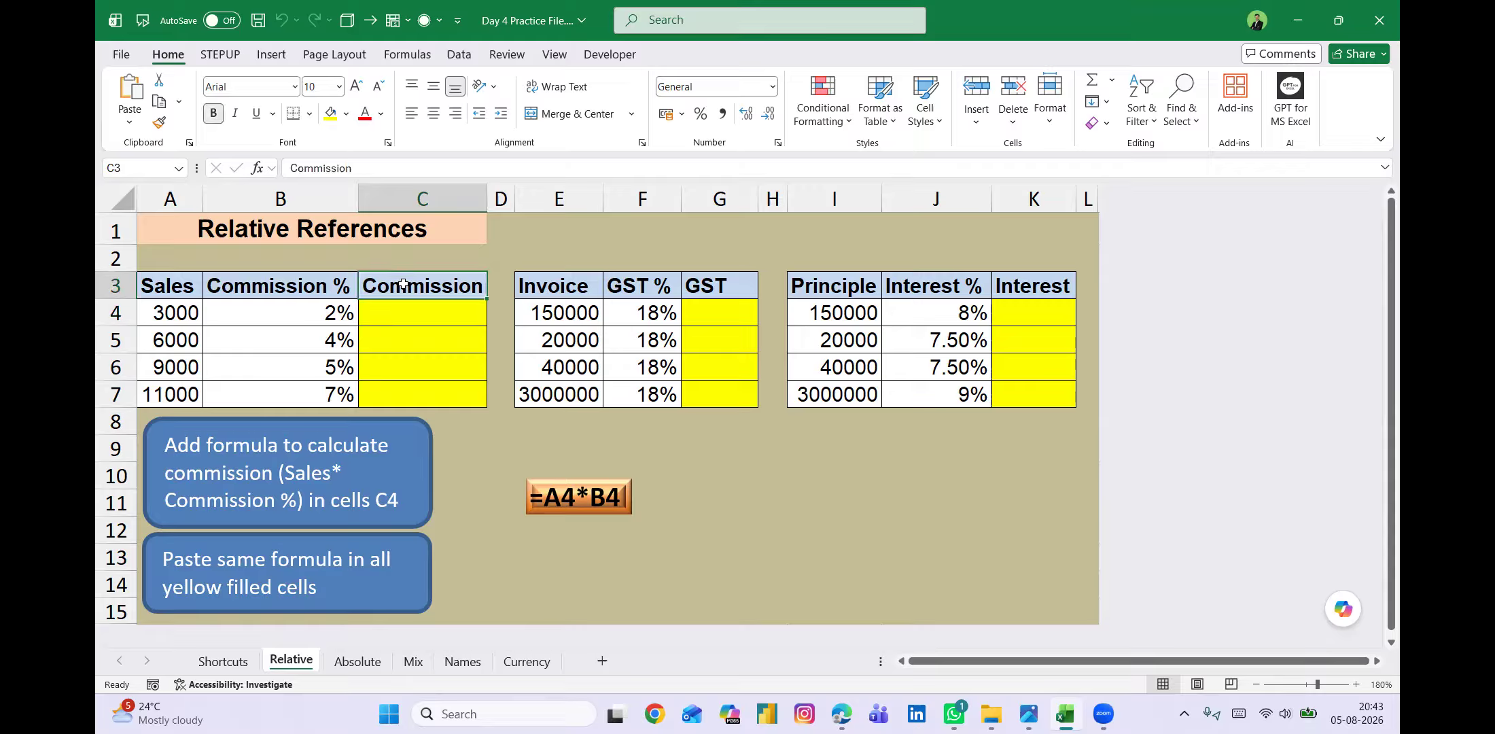
pyautogui.click(172, 316)
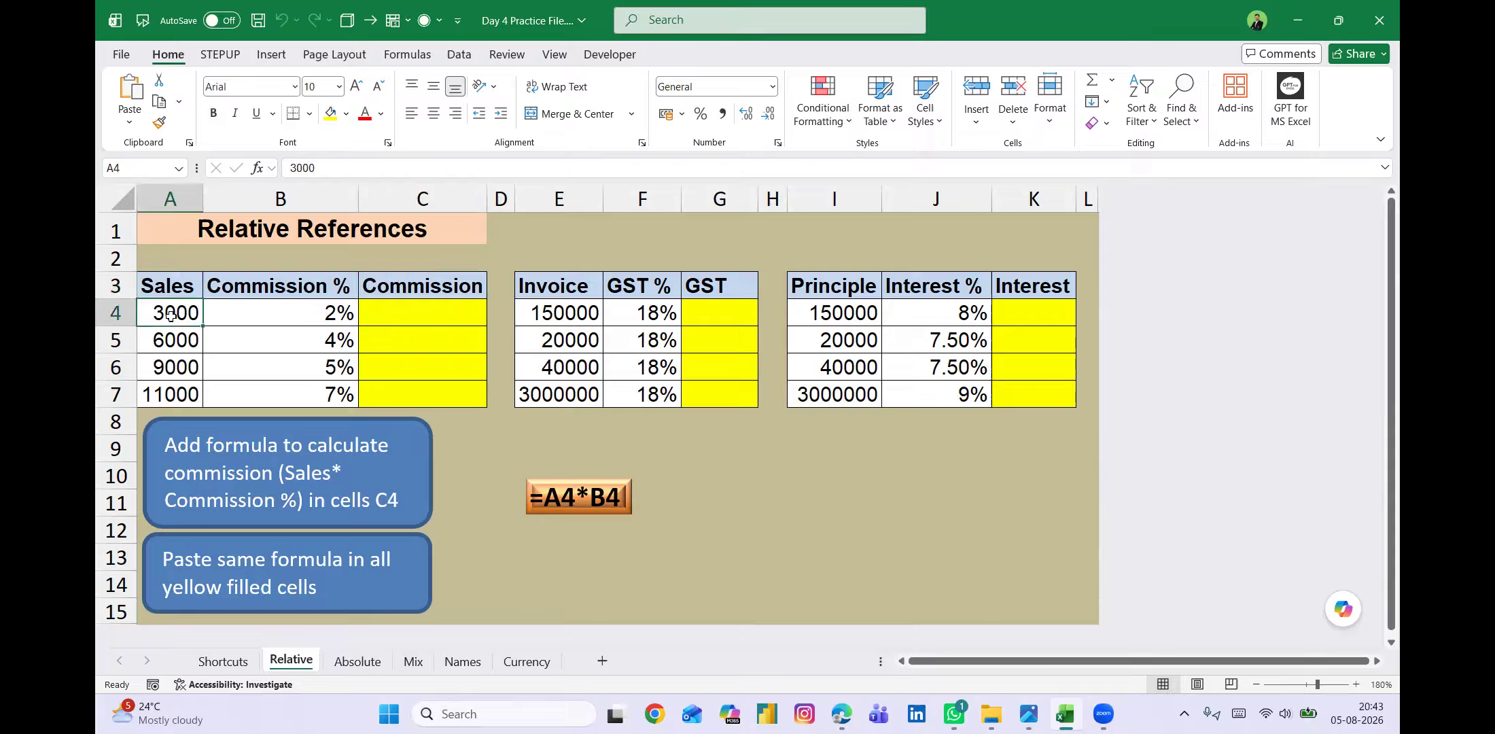
pyautogui.click(259, 313)
pyautogui.click(397, 311)
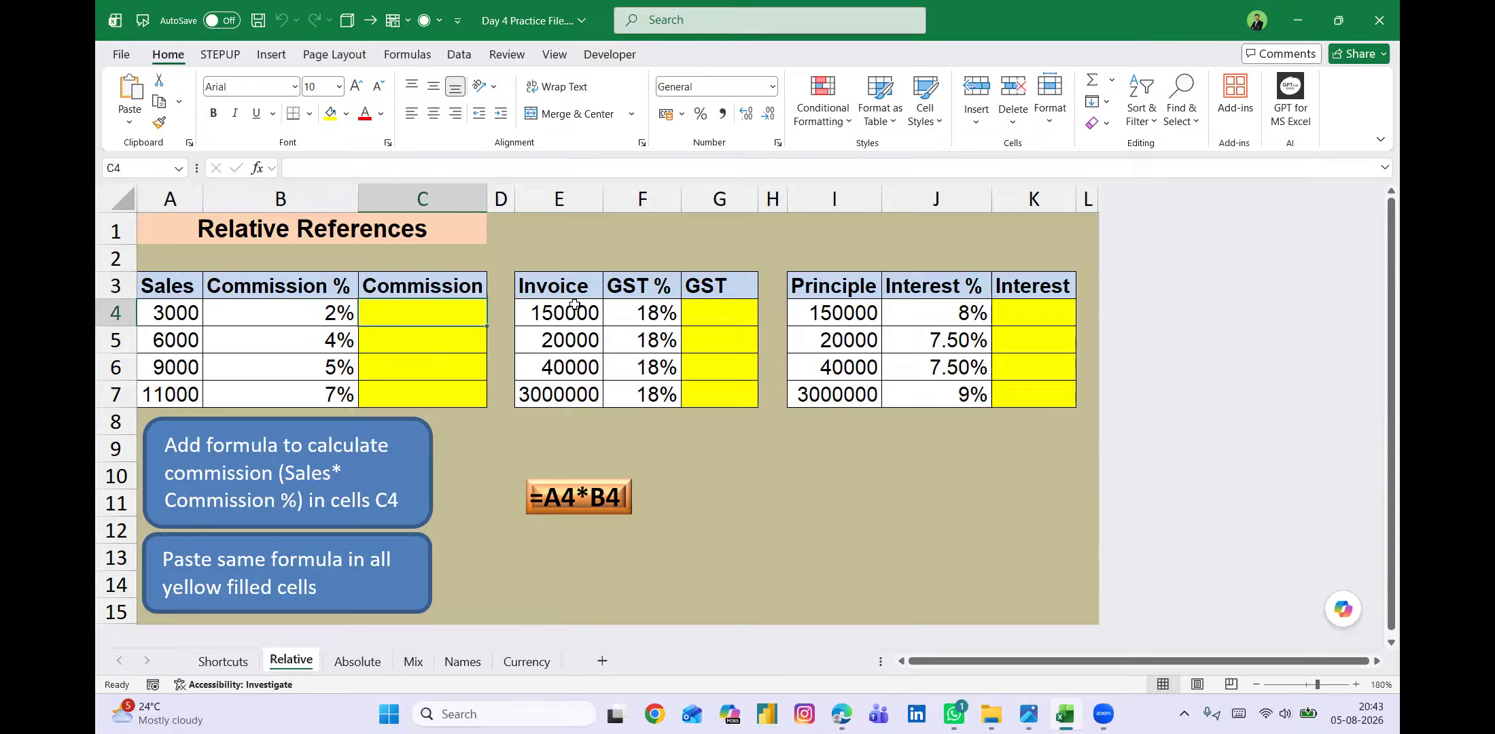
pyautogui.click(717, 309)
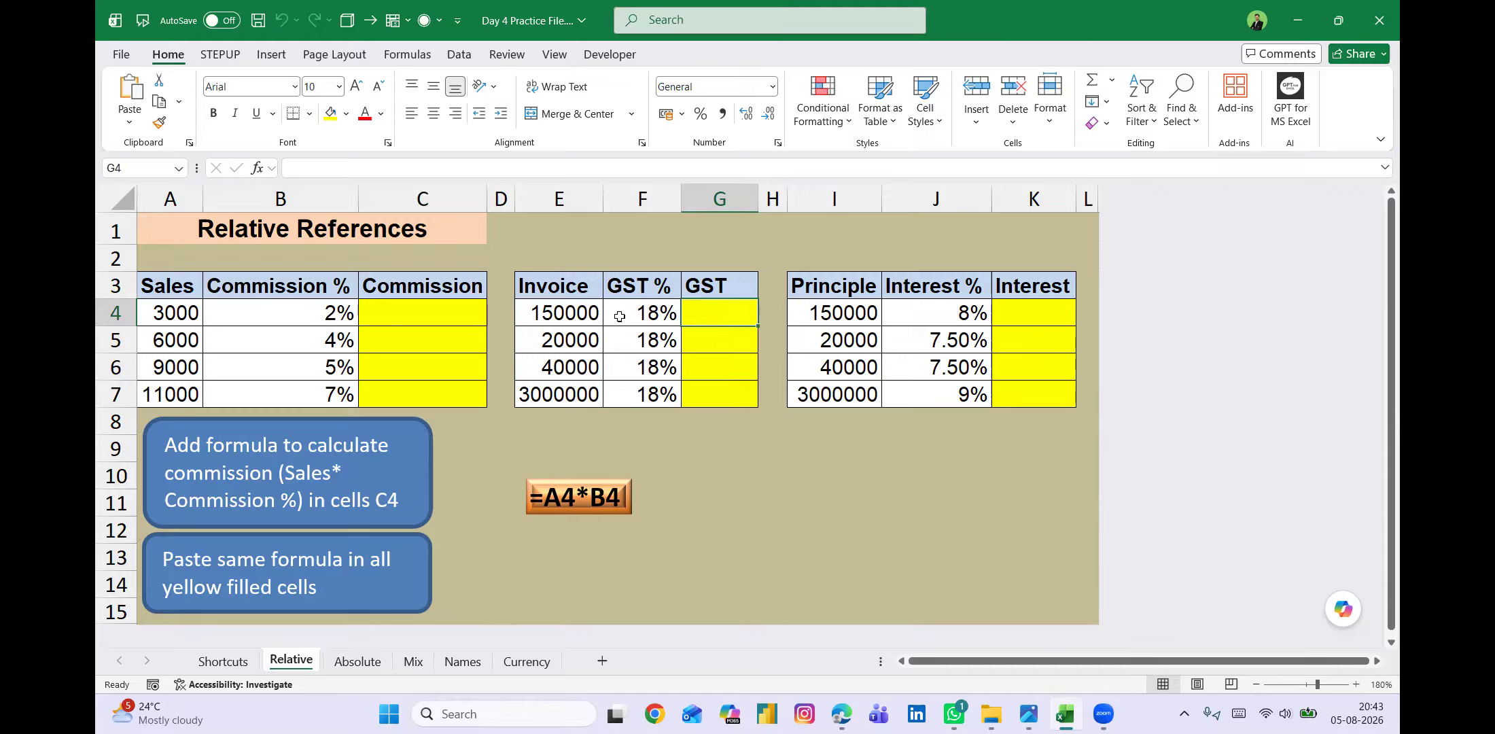
pyautogui.click(551, 310)
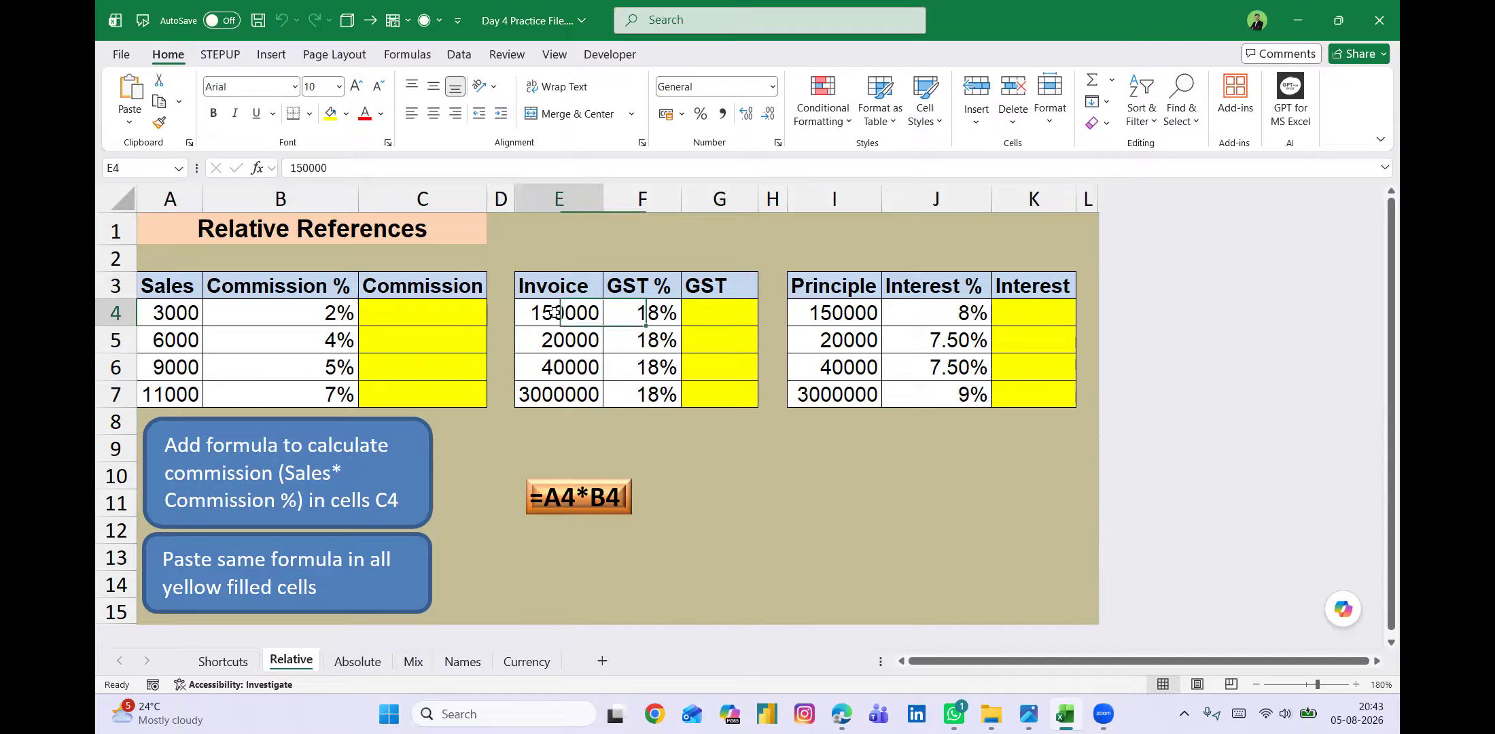
pyautogui.click(645, 314)
pyautogui.click(720, 317)
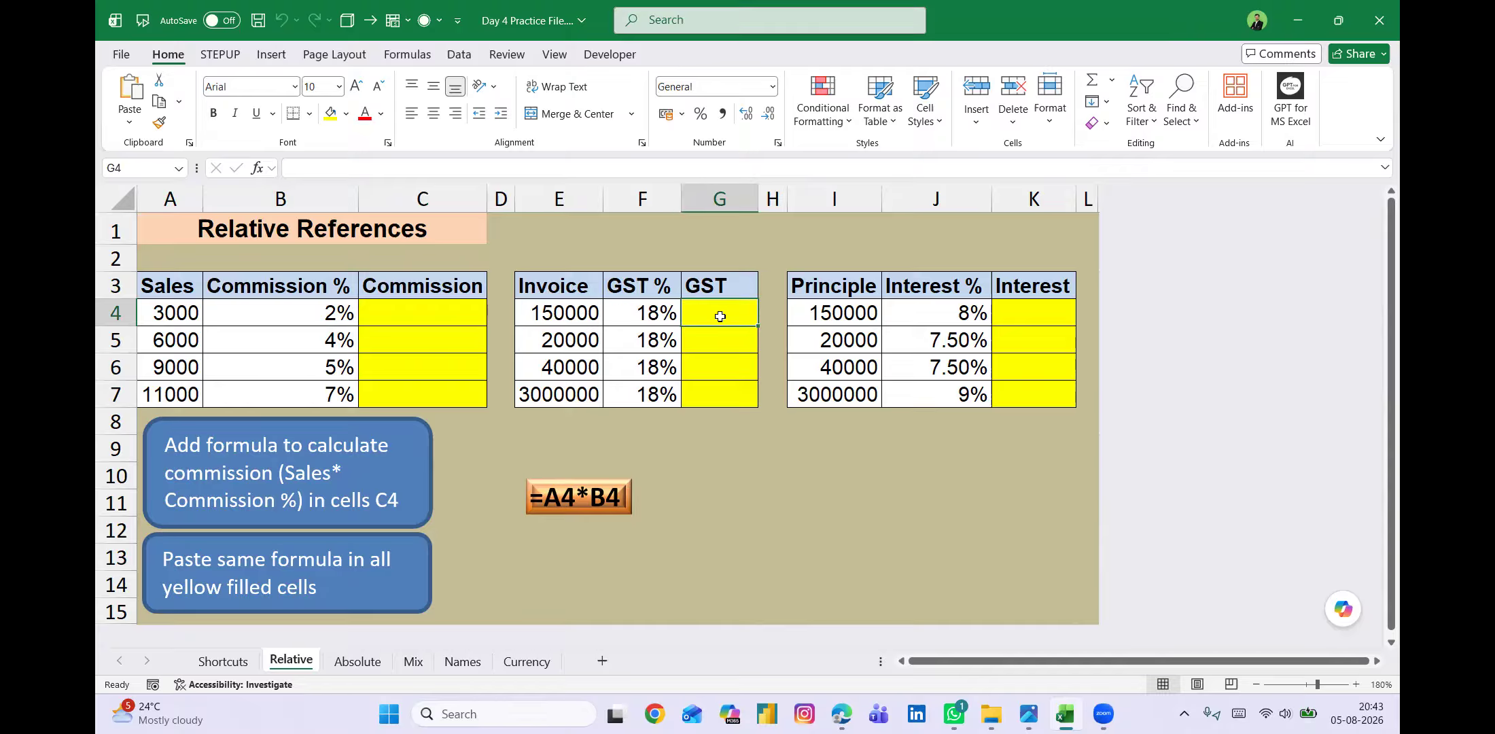
pyautogui.click(997, 275)
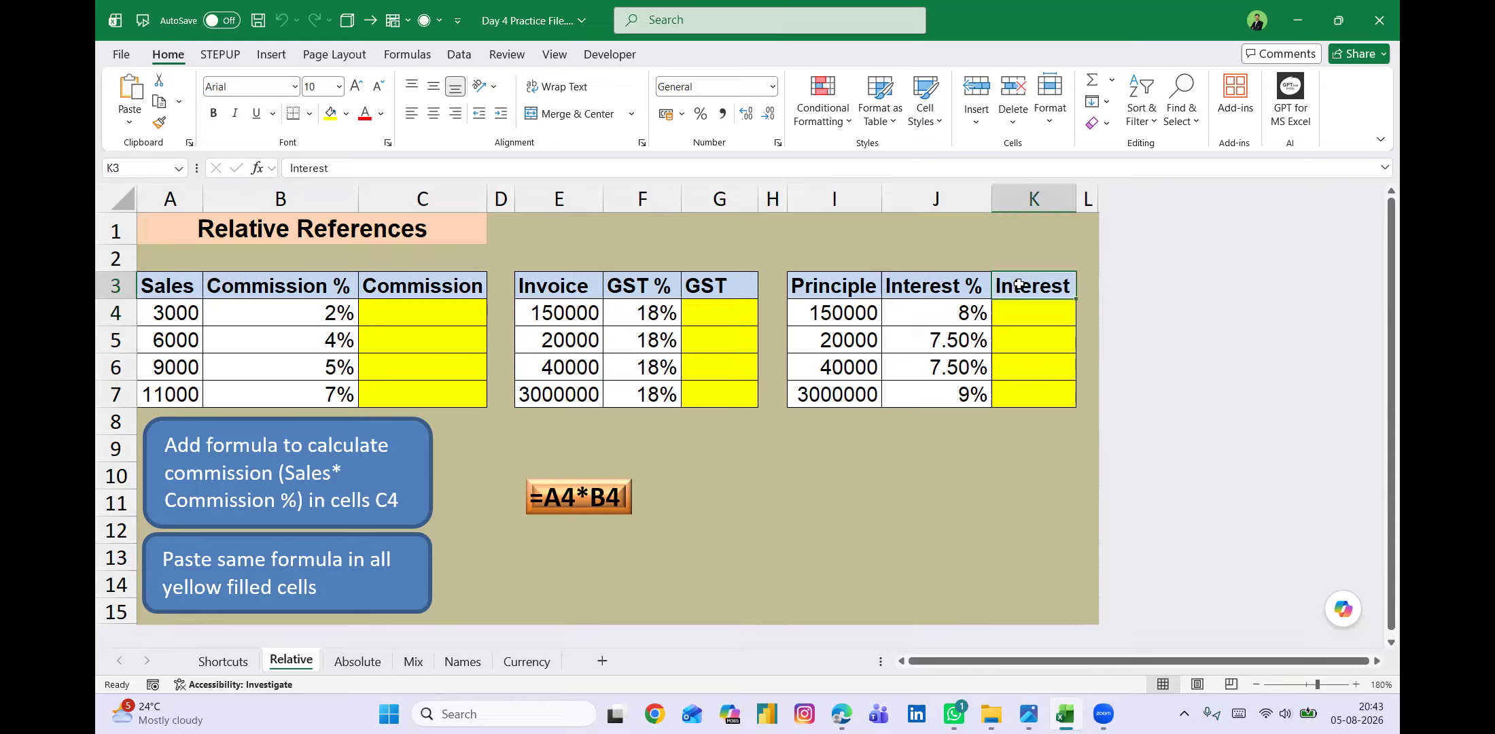
pyautogui.click(842, 312)
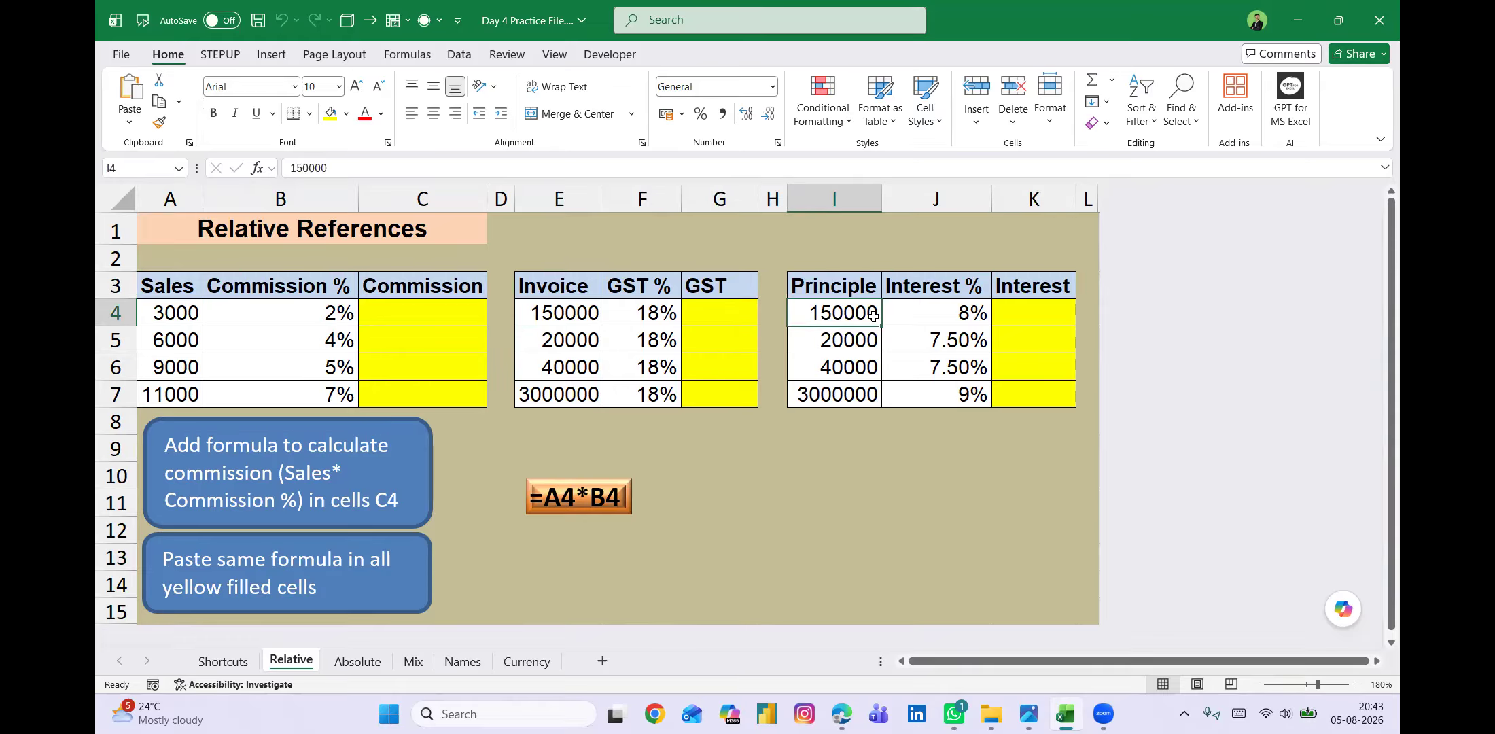
pyautogui.click(944, 313)
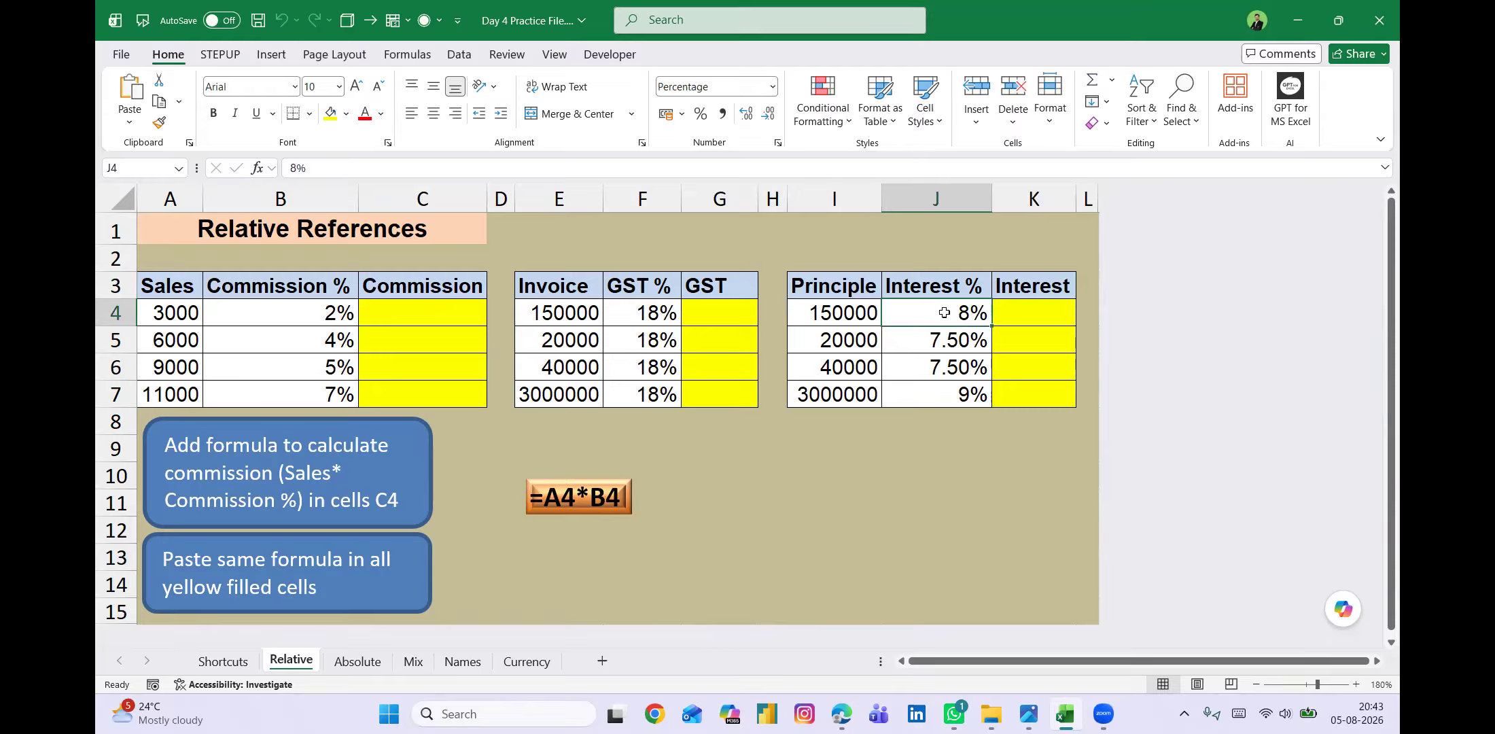
pyautogui.click(1032, 313)
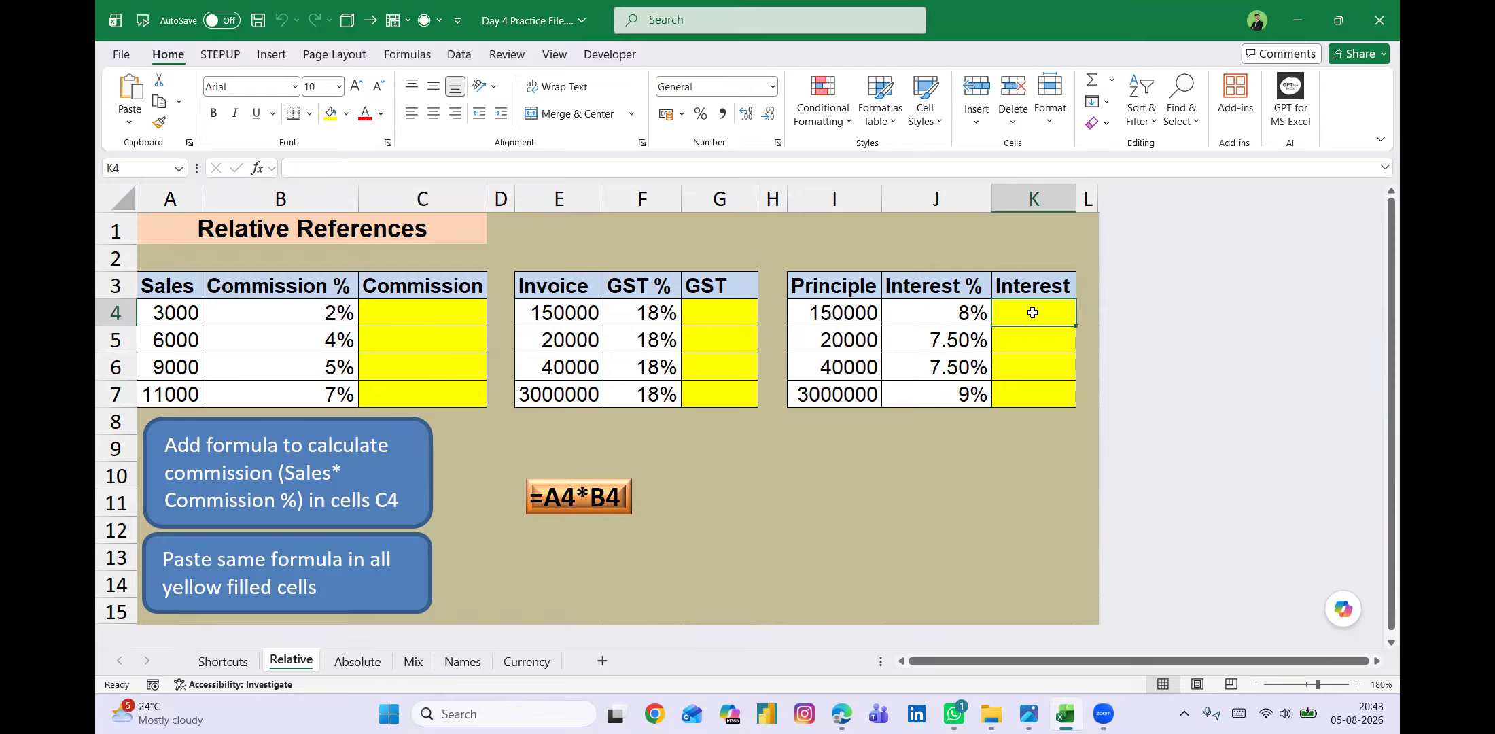
# Enter the formula =A4*B4 in cell C4 to calculate the first commission.
pyautogui.click(423, 316)
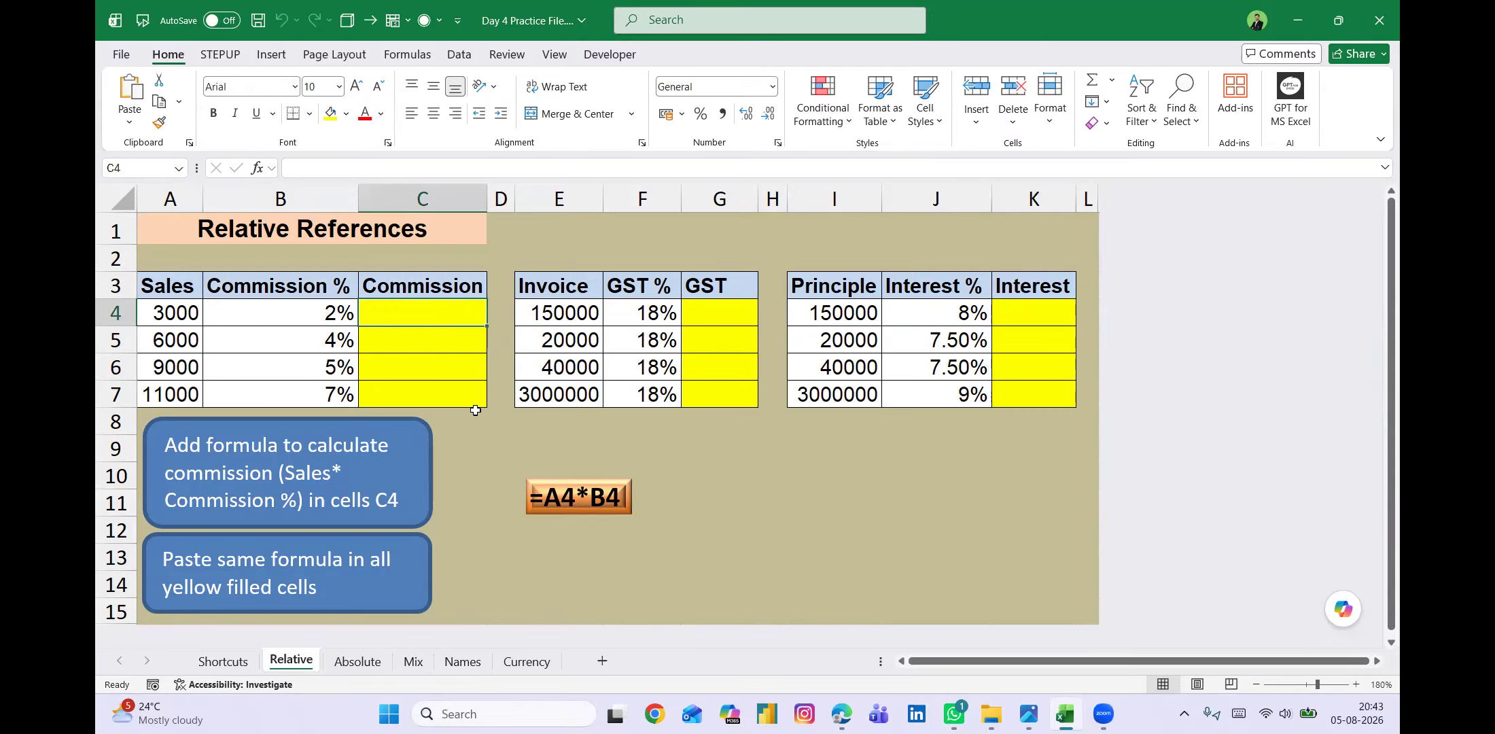
pyautogui.write('=')
pyautogui.press('Left')
pyautogui.press('Left')
pyautogui.write('*')
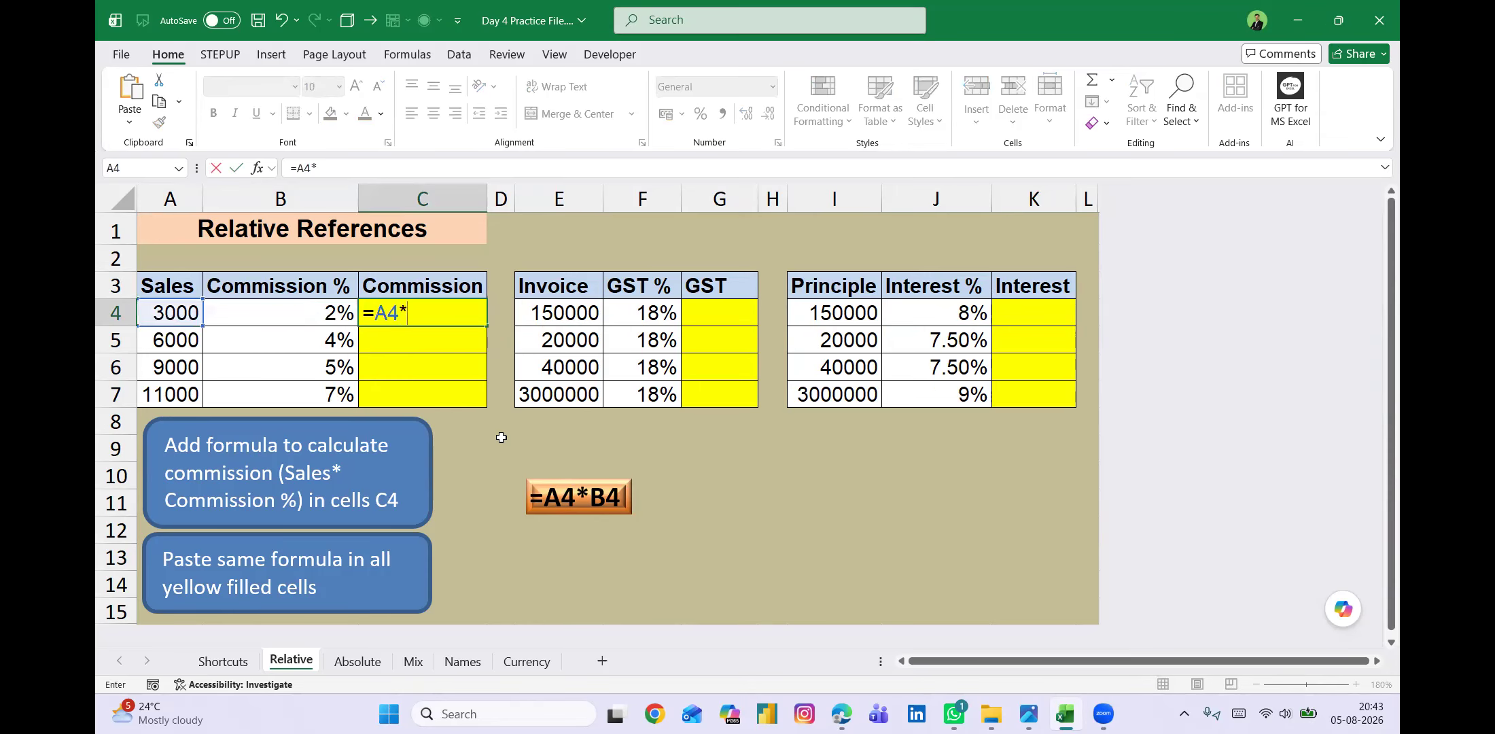
pyautogui.press('Left')
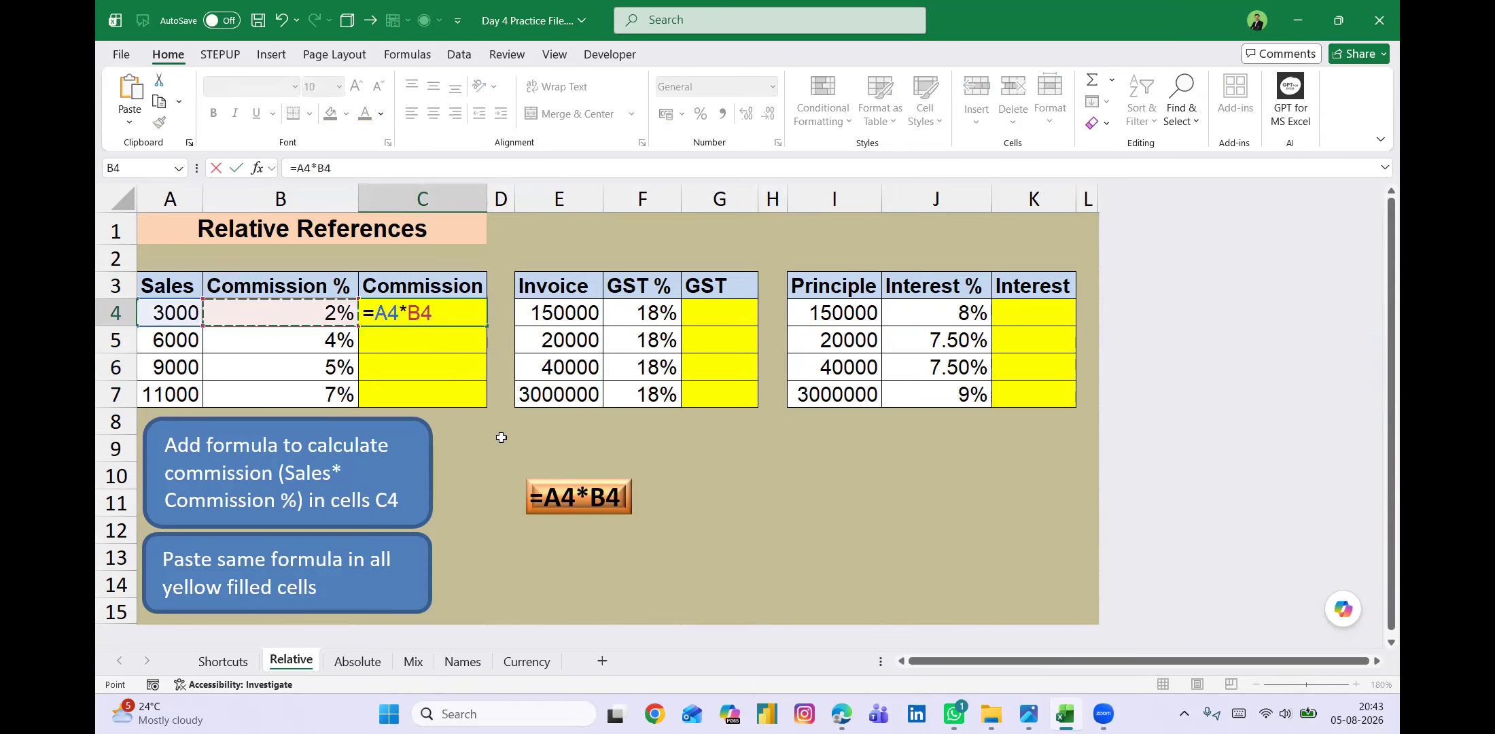
pyautogui.press('Return')
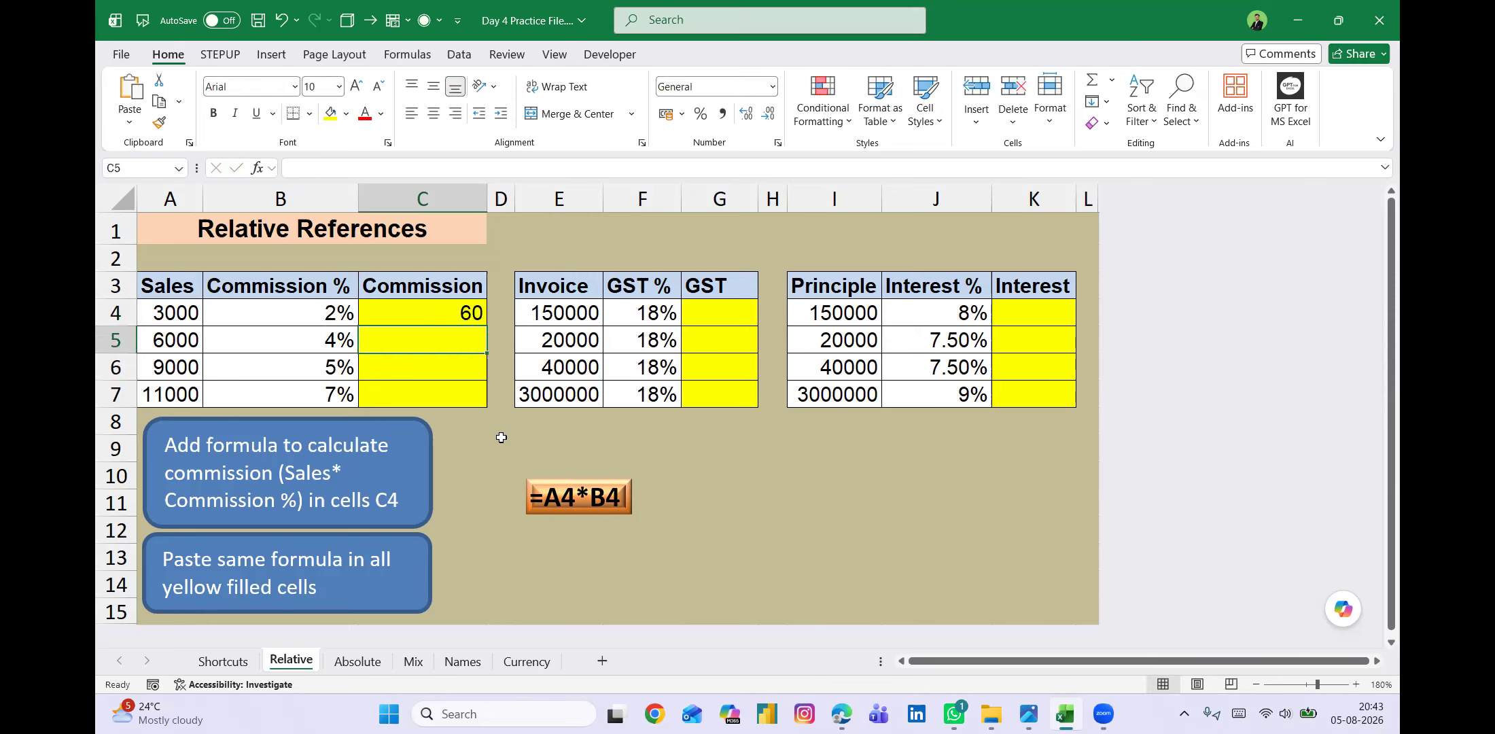
# Show the sheet's formulas to check the one in C4 and switch back to displaying values.
pyautogui.press('Up')
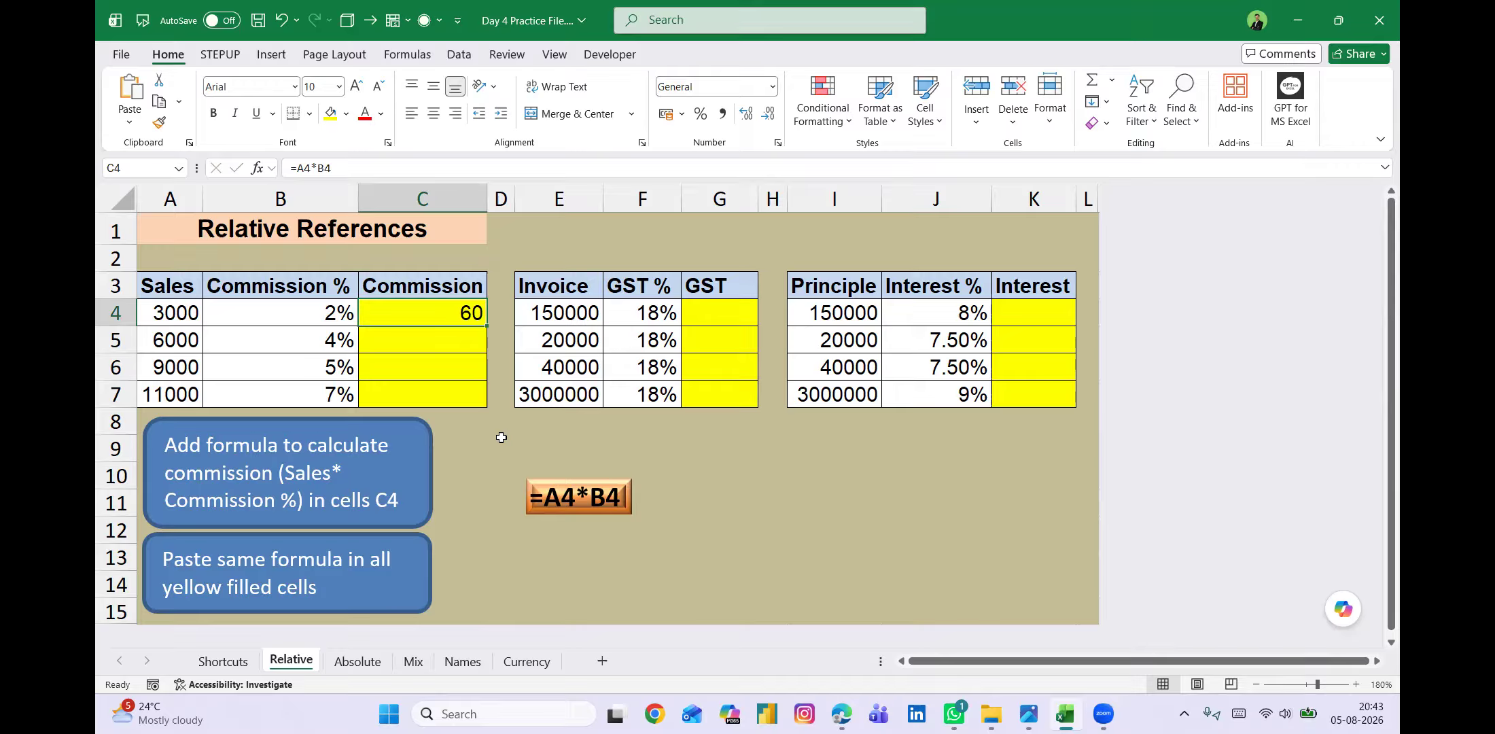
pyautogui.hotkey('ctrl', '`')
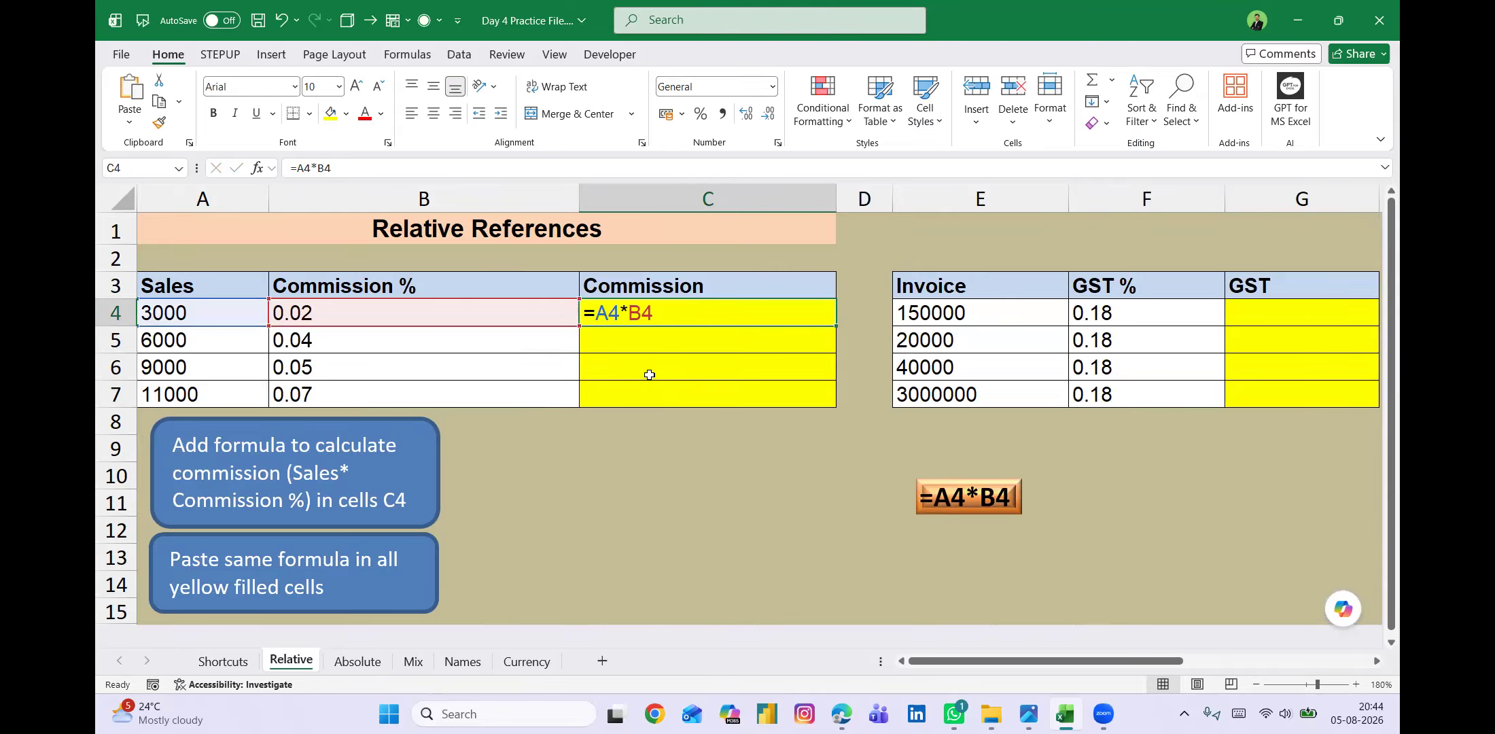
pyautogui.hotkey('ctrl', '`')
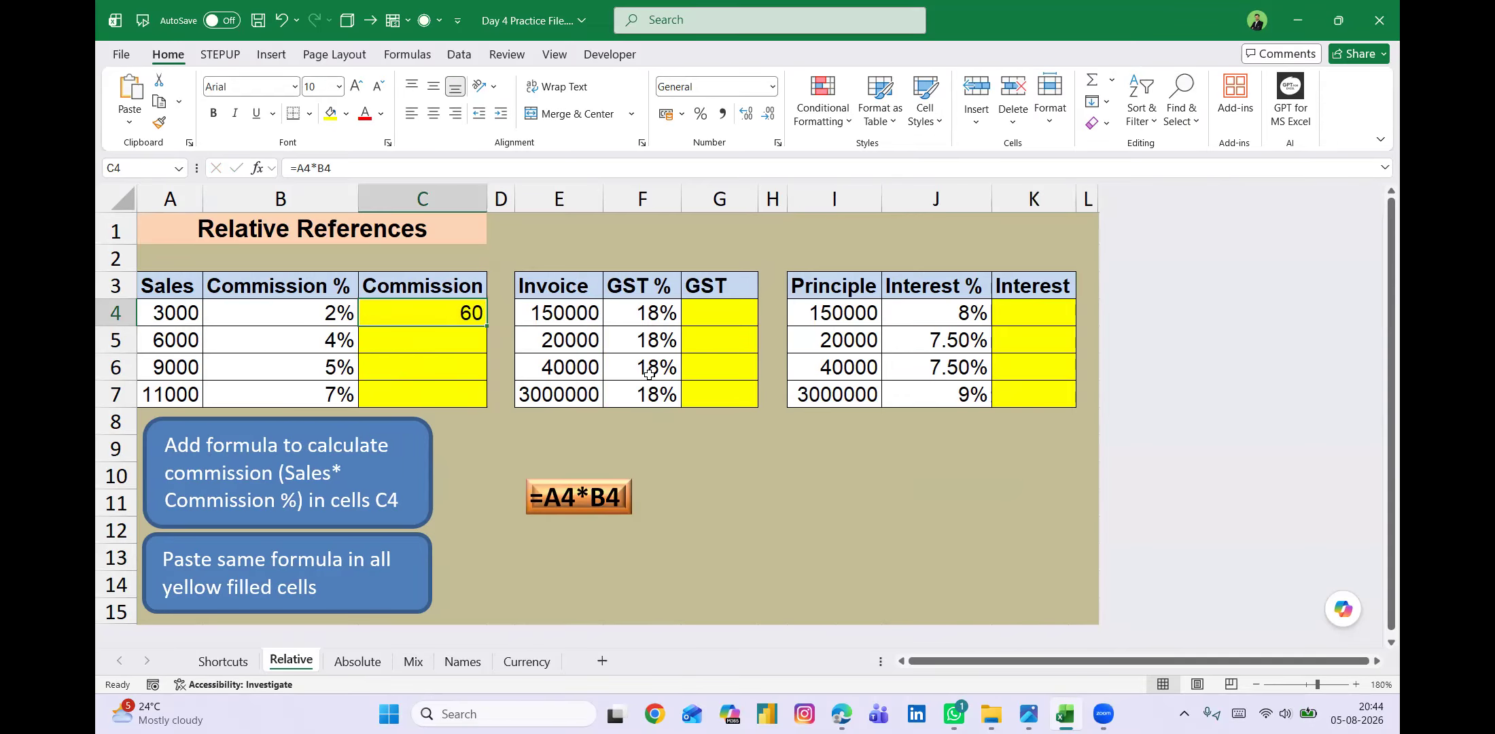
# Fill the commission formula from C4 down to C7 and copy C4:C7 into the GST cells G4:G7.
pyautogui.keyDown('shift'); pyautogui.click(448, 401); pyautogui.keyUp('shift')
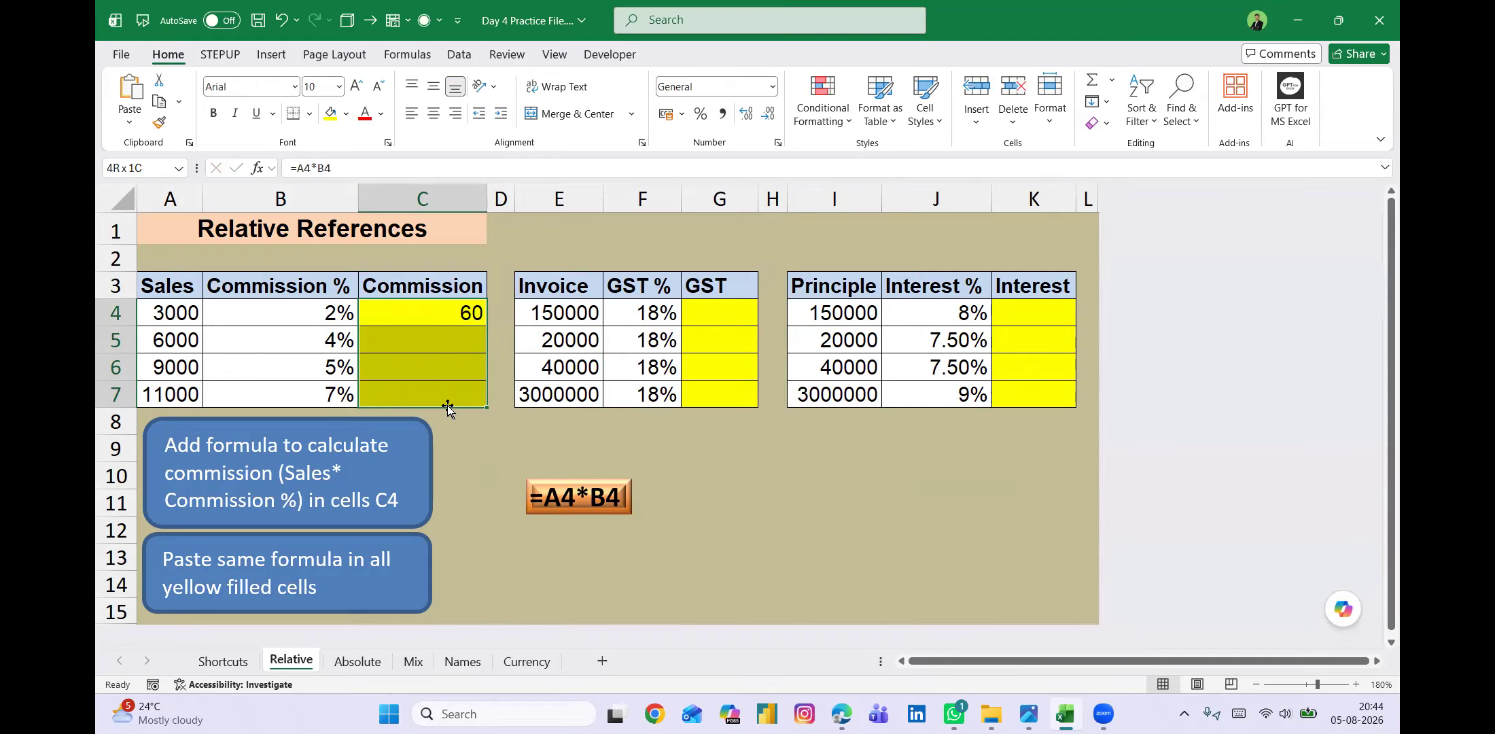
pyautogui.write('240 450 770')
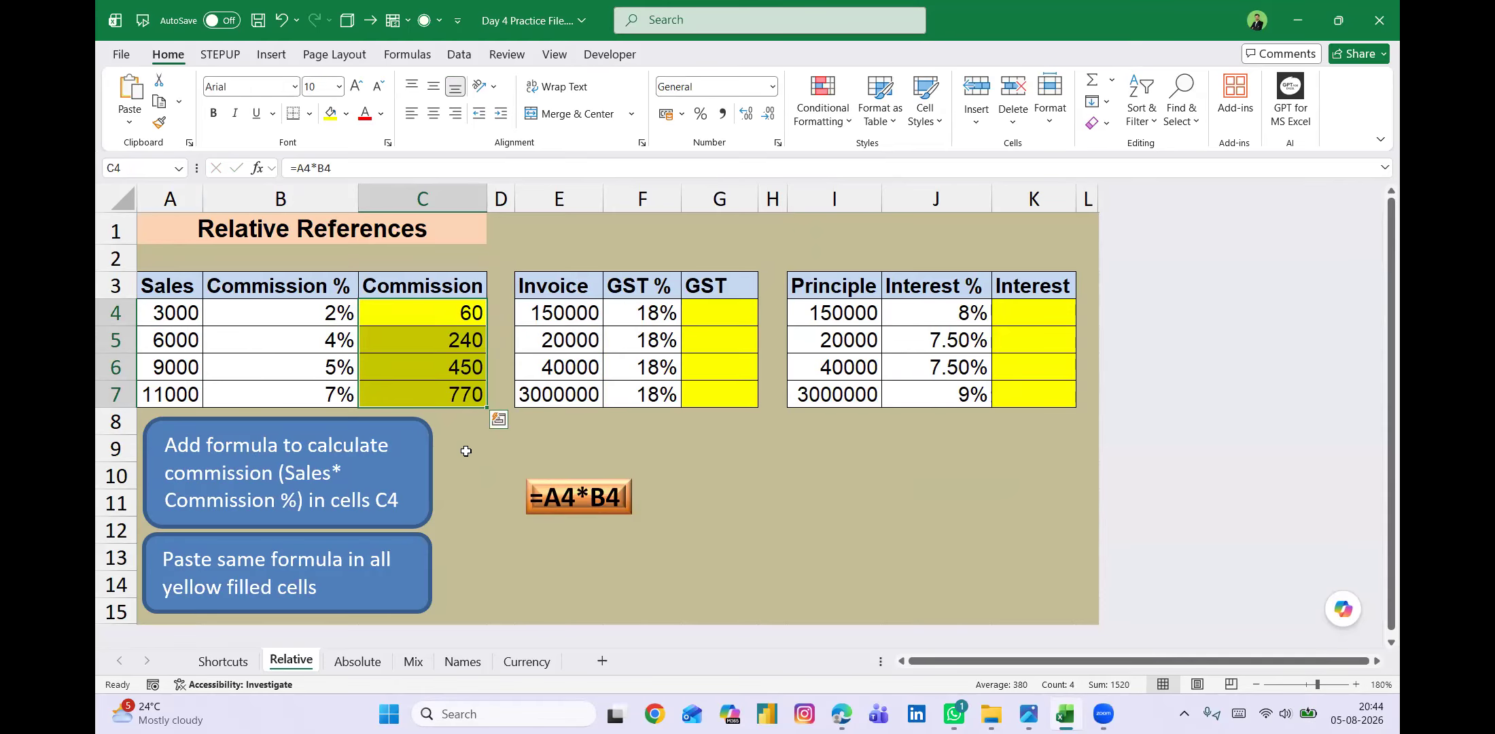
pyautogui.hotkey('ctrl', 'c')
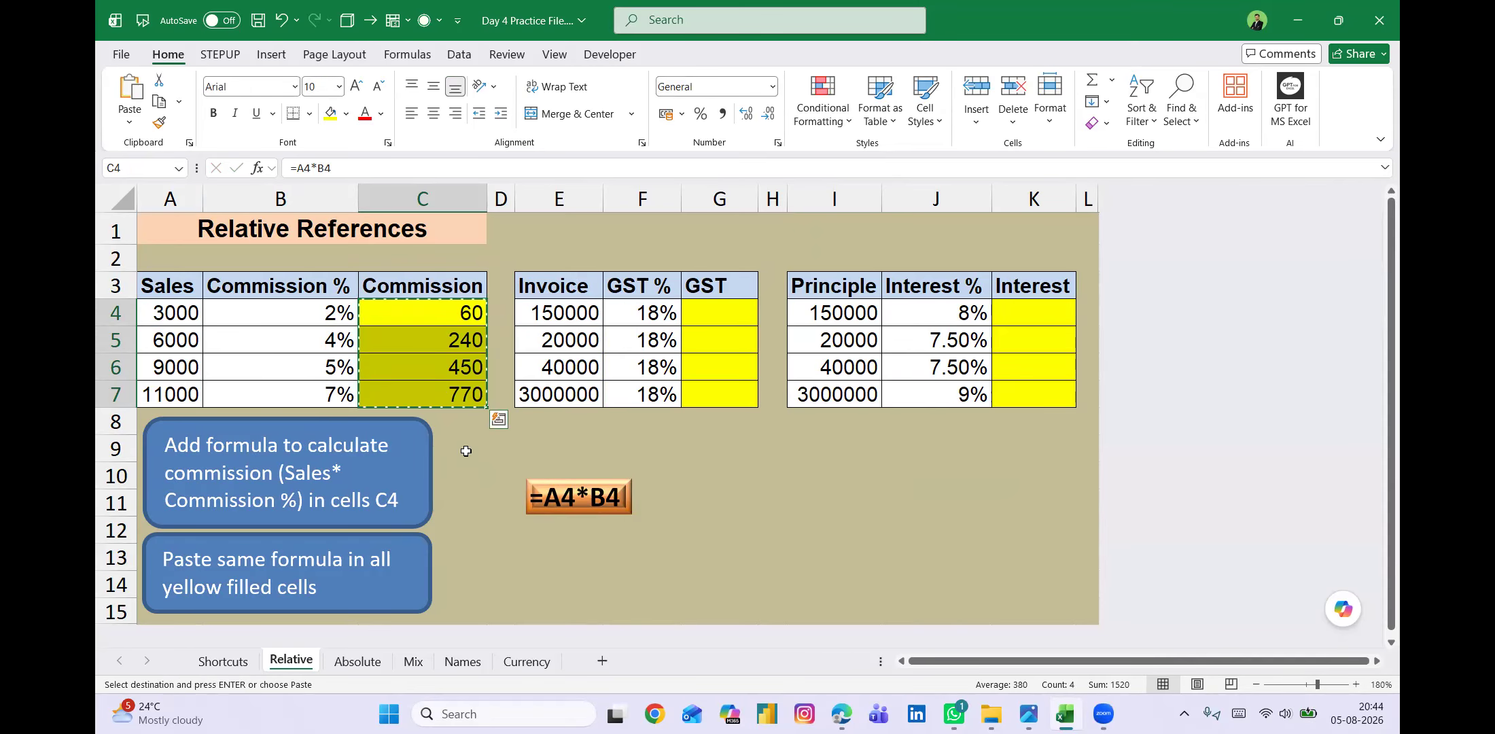
pyautogui.press('Right')
pyautogui.press('Right')
pyautogui.press('Right')
pyautogui.press('Right')
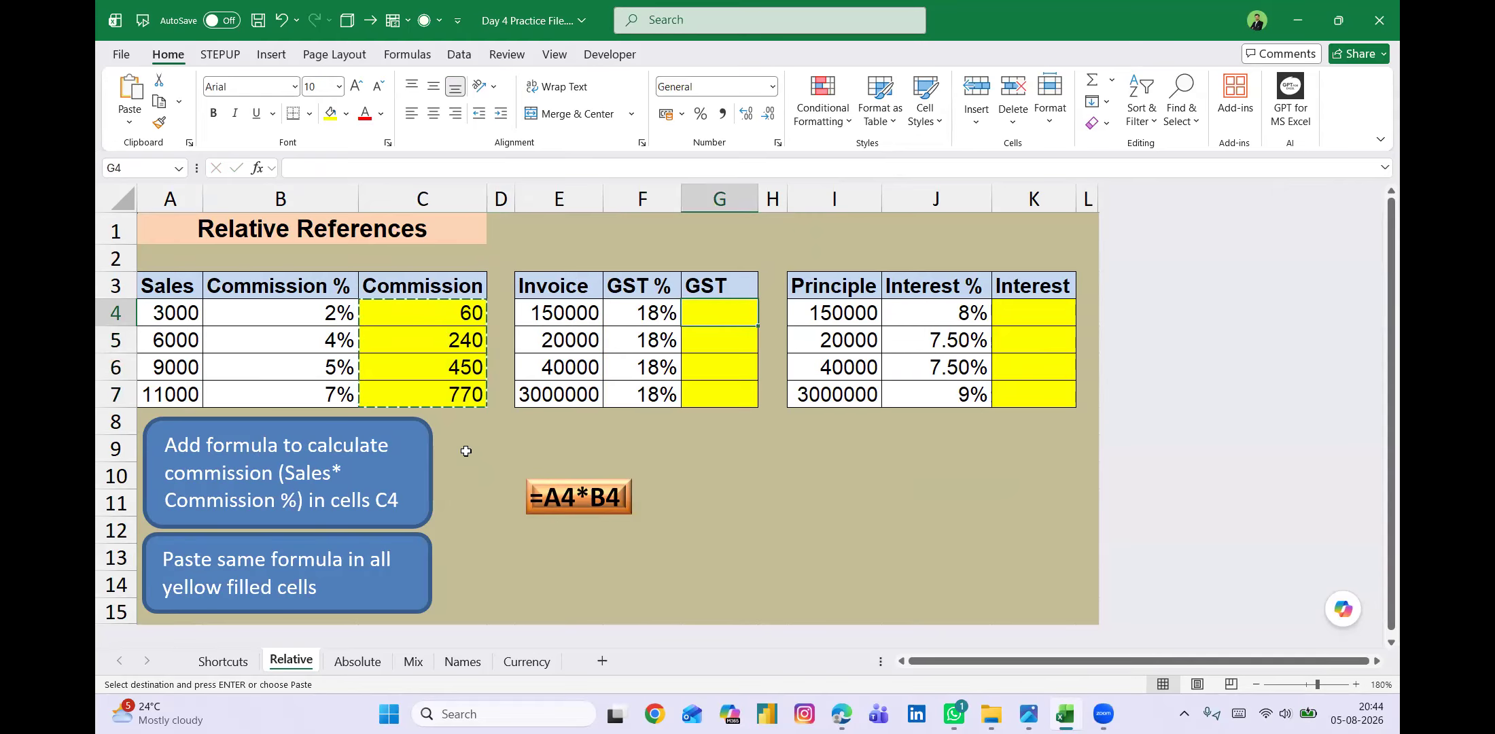
pyautogui.hotkey('shift', 'Down')
pyautogui.hotkey('shift', 'Down')
pyautogui.hotkey('shift', 'Down')
pyautogui.hotkey('ctrl', 'v')
# Paste the copied commission formulas into the Interest cells K4:K7 and end the copy mode.
pyautogui.press('Right')
pyautogui.press('Right')
pyautogui.press('Right')
pyautogui.press('Right')
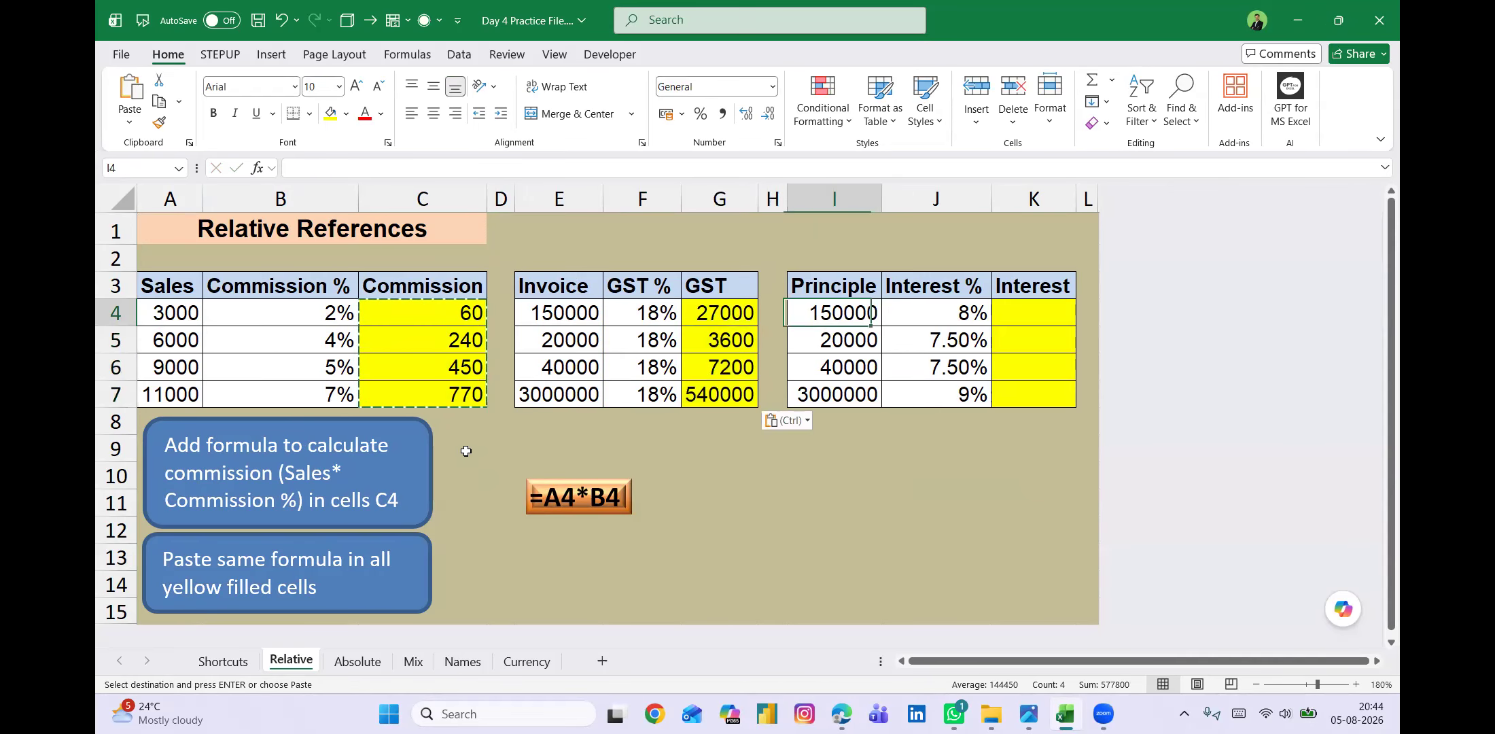
pyautogui.hotkey('shift', 'Down')
pyautogui.hotkey('shift', 'Down')
pyautogui.hotkey('shift', 'Down')
pyautogui.hotkey('ctrl', 'v')
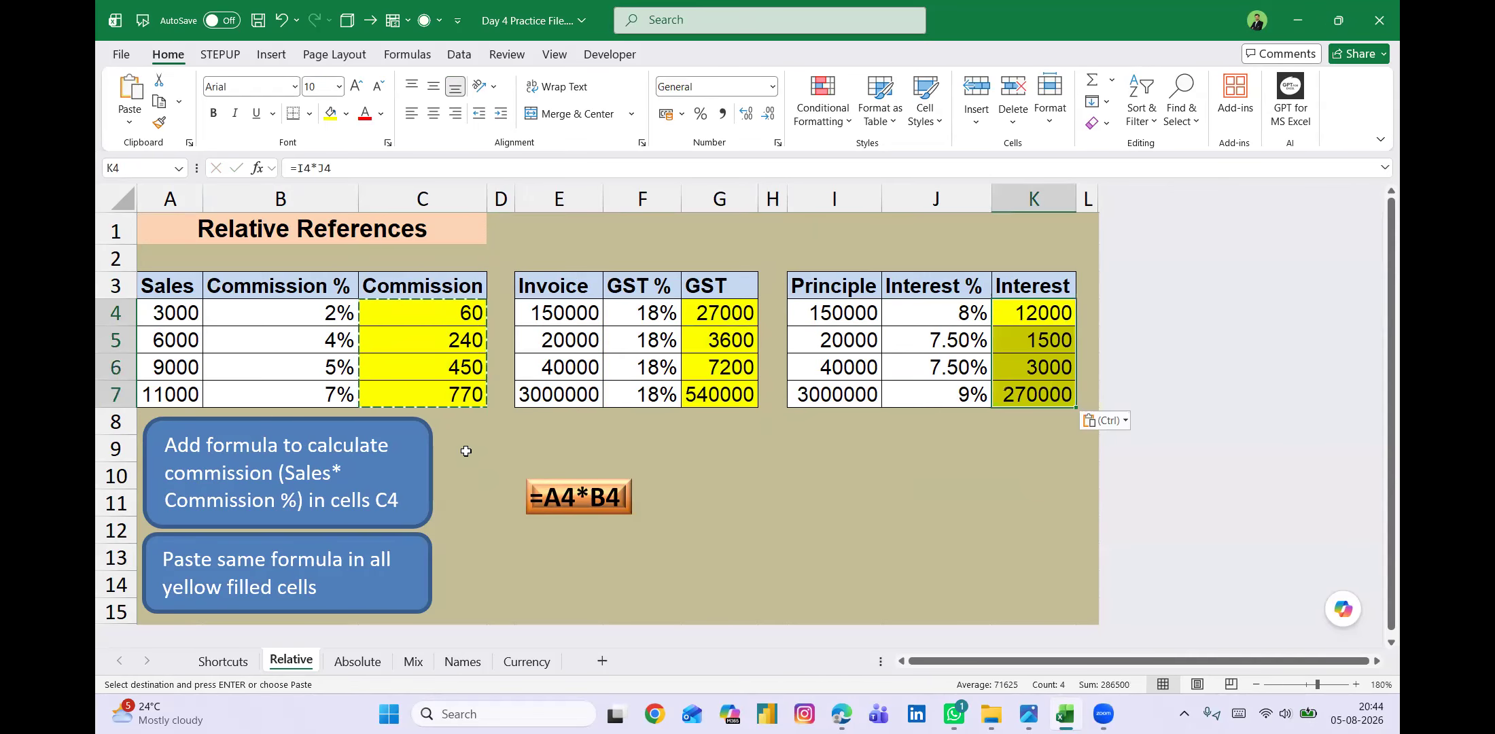
pyautogui.press('Escape')
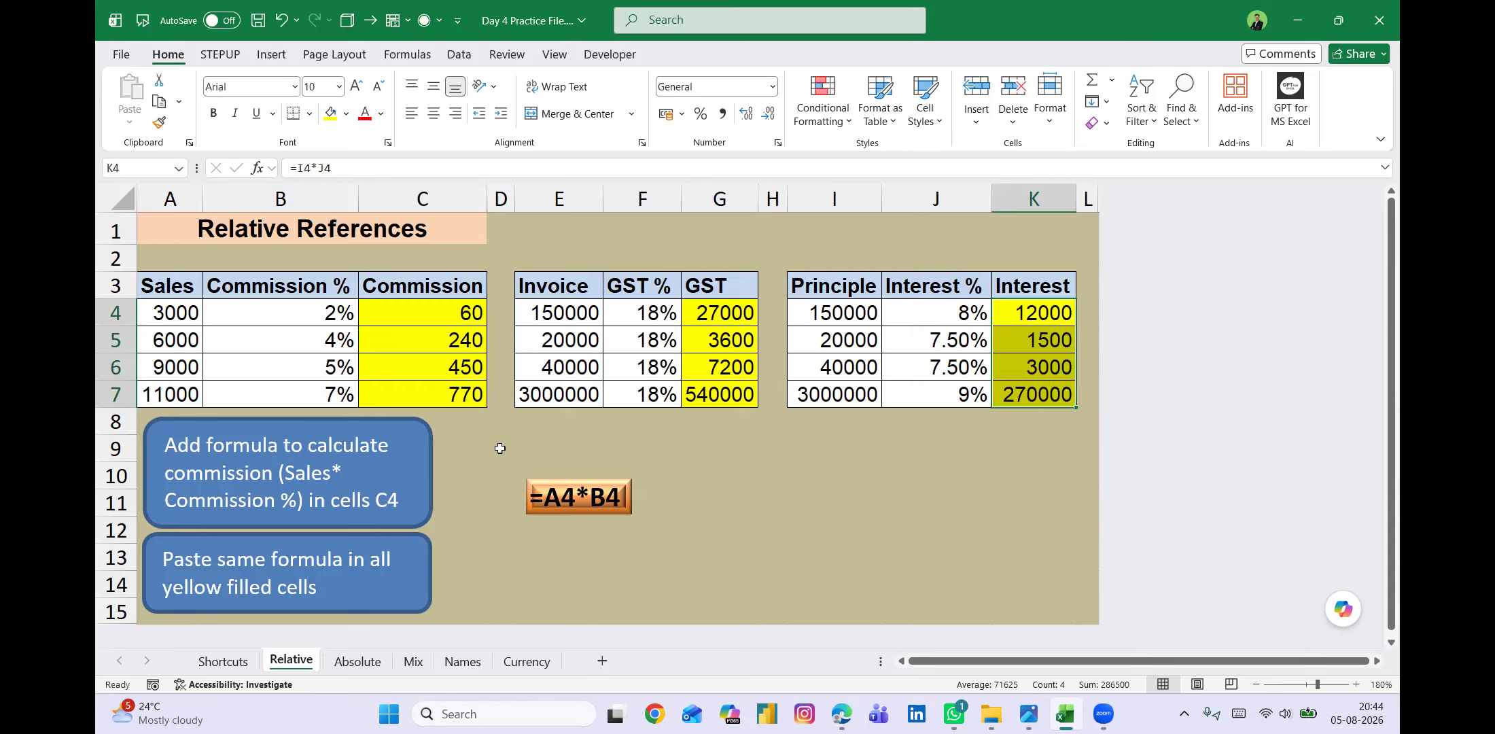
# Display the sheet's formulas and inspect the relative cell references in C4 and C5.
pyautogui.click(500, 447)
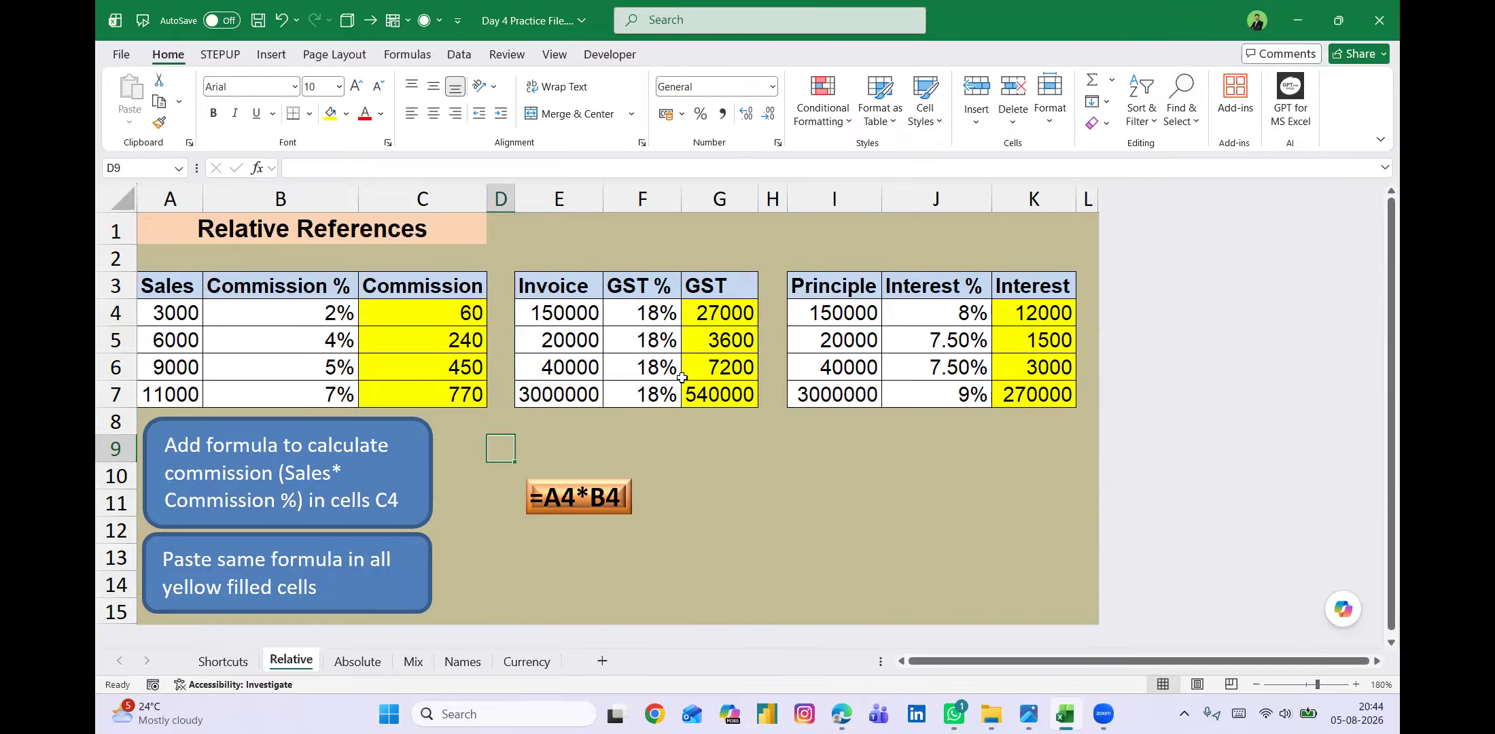
pyautogui.hotkey('ctrl', '`')
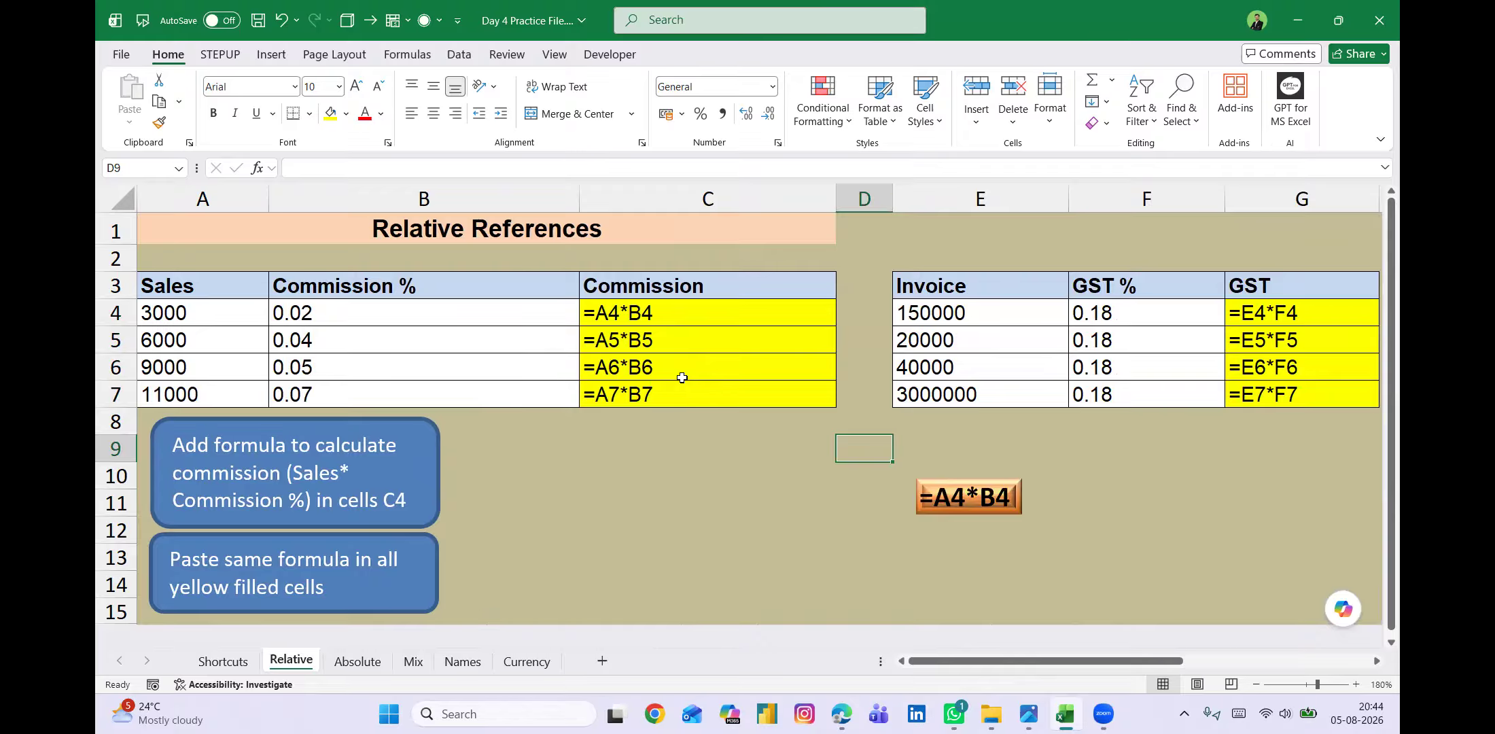
pyautogui.click(680, 317)
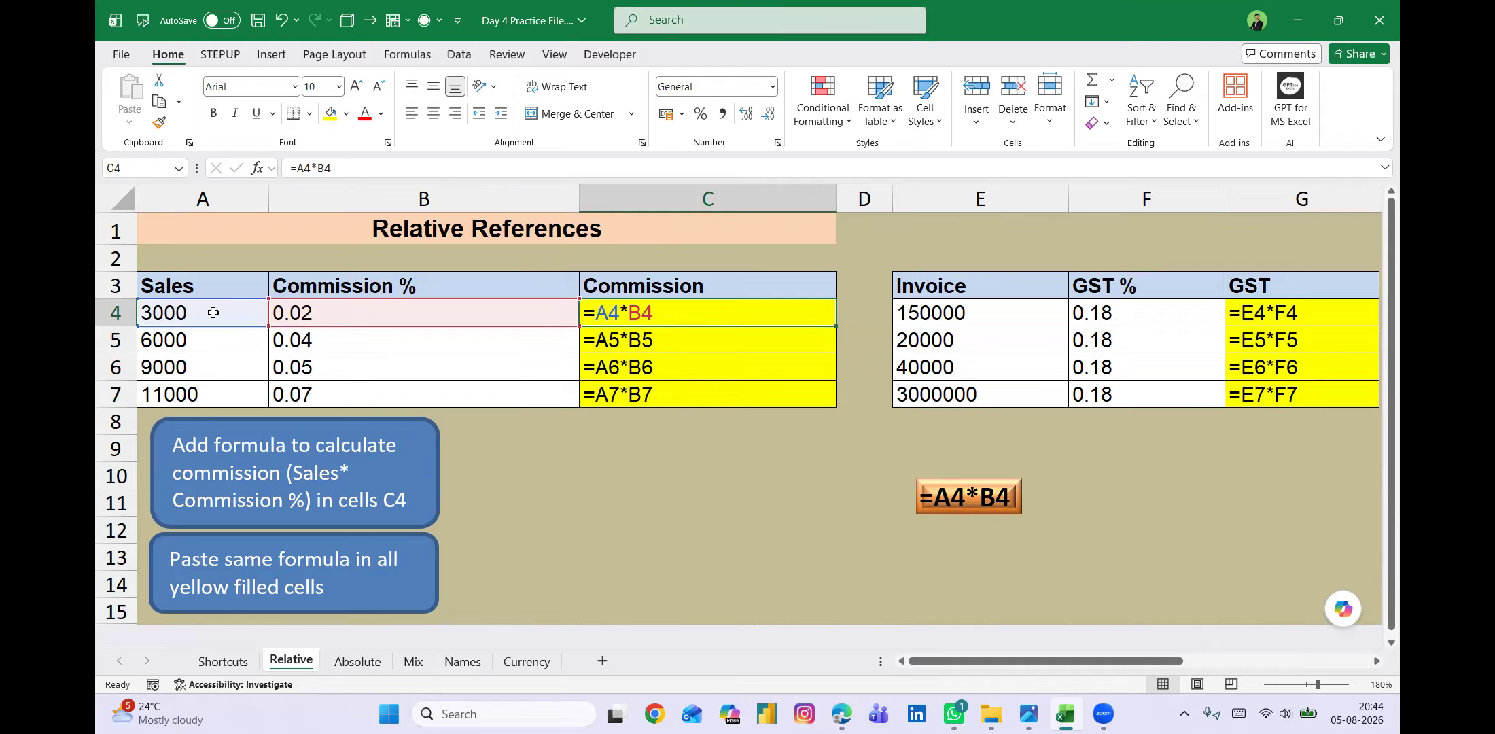
pyautogui.click(663, 343)
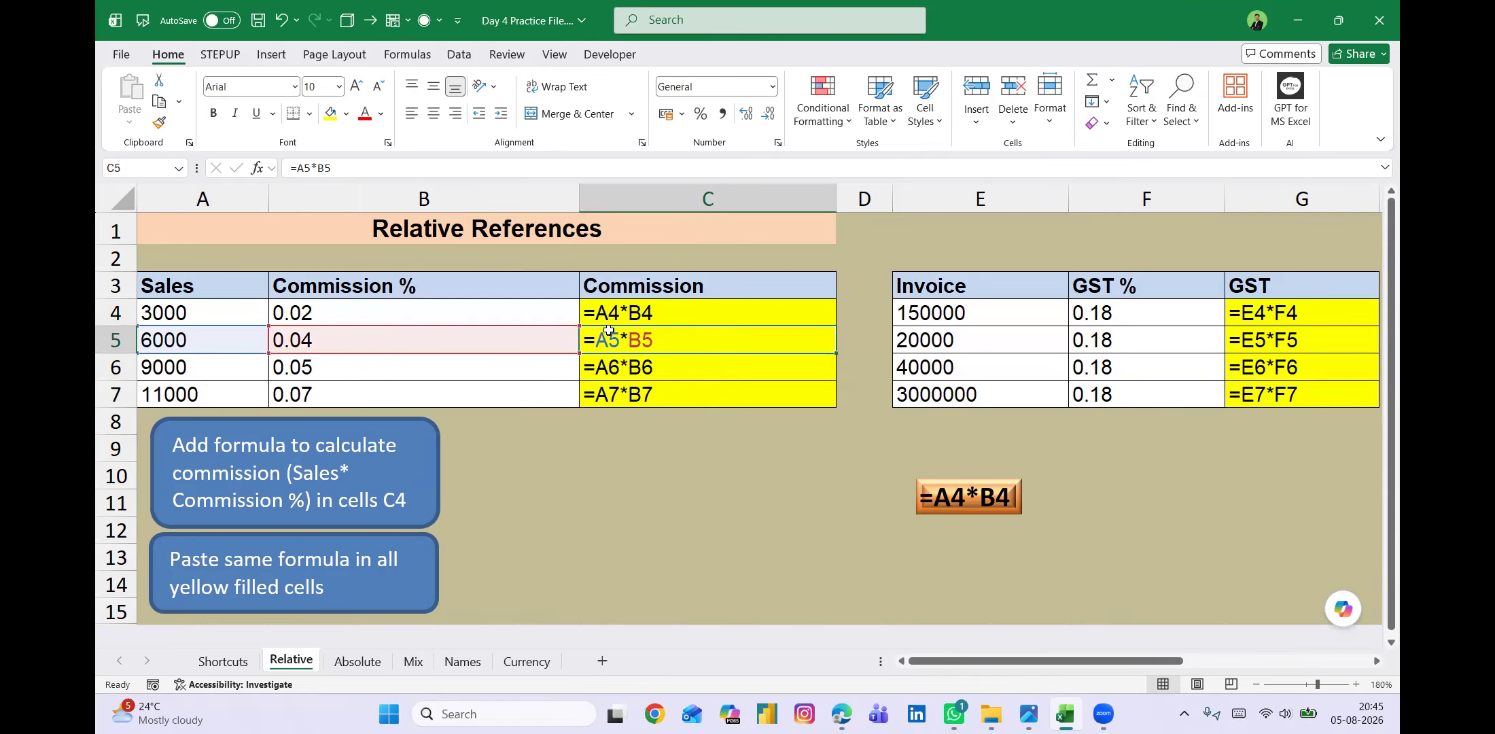
# Inspect the relative cell references in the Commission formulas C6, C7 and C4, the GST formula G4 and the Interest formula K4.
pyautogui.click(653, 364)
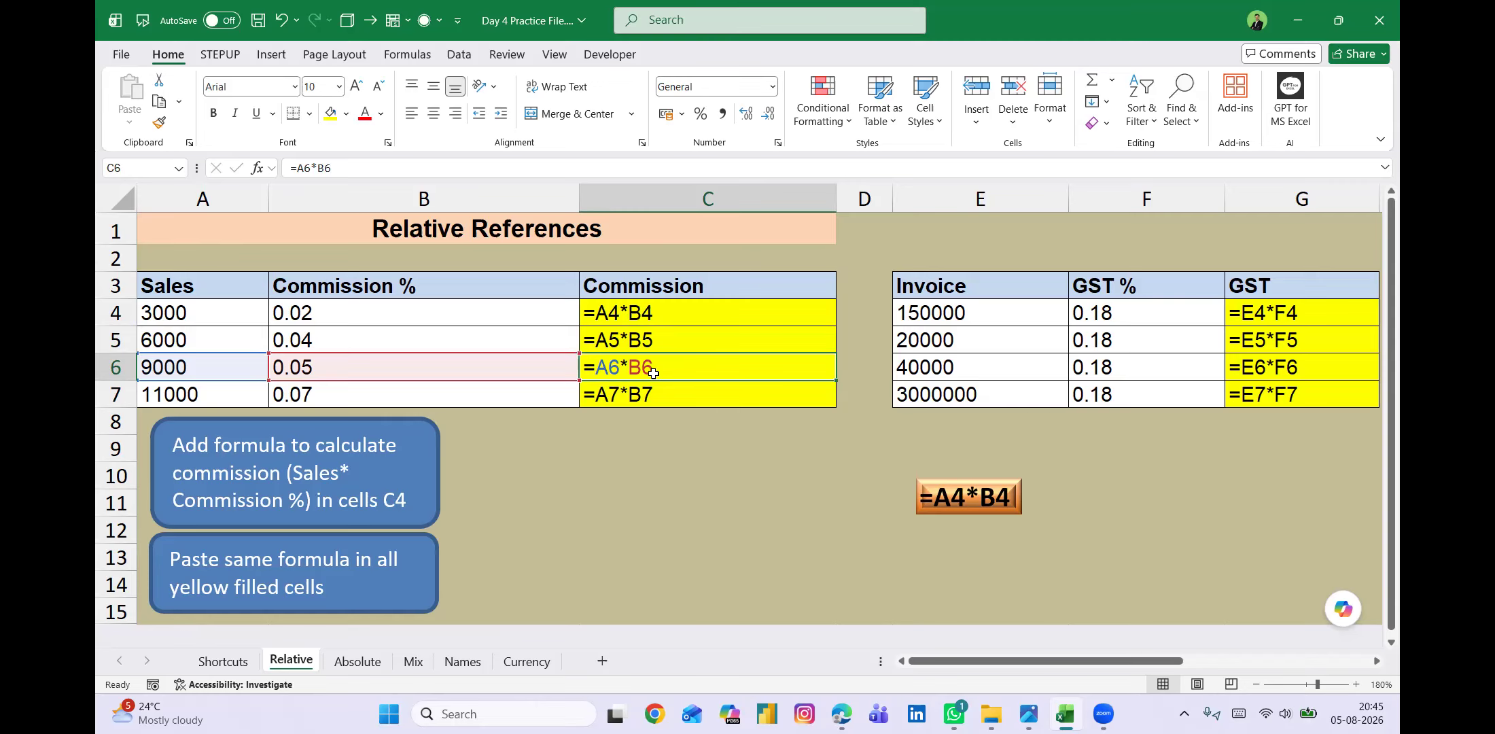
pyautogui.click(654, 392)
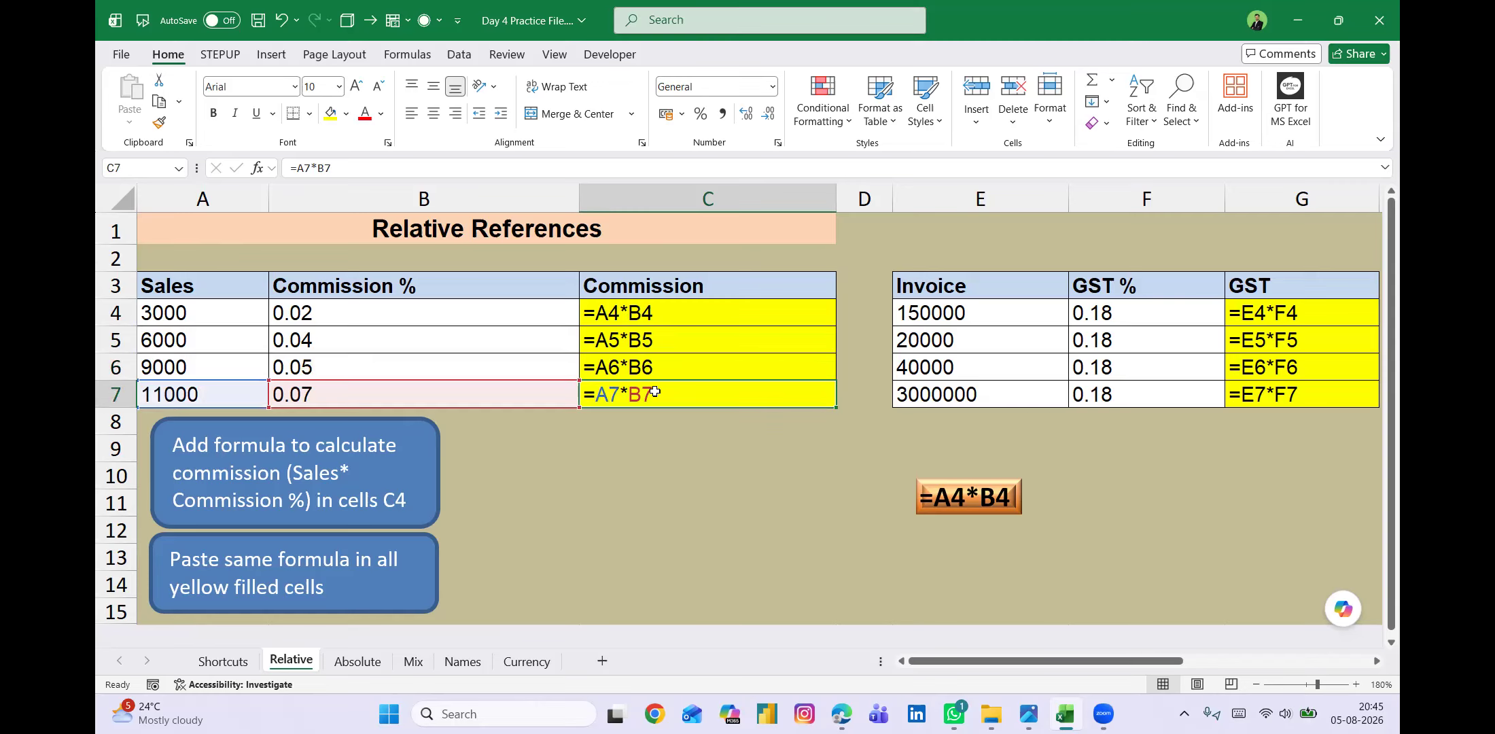
pyautogui.click(680, 314)
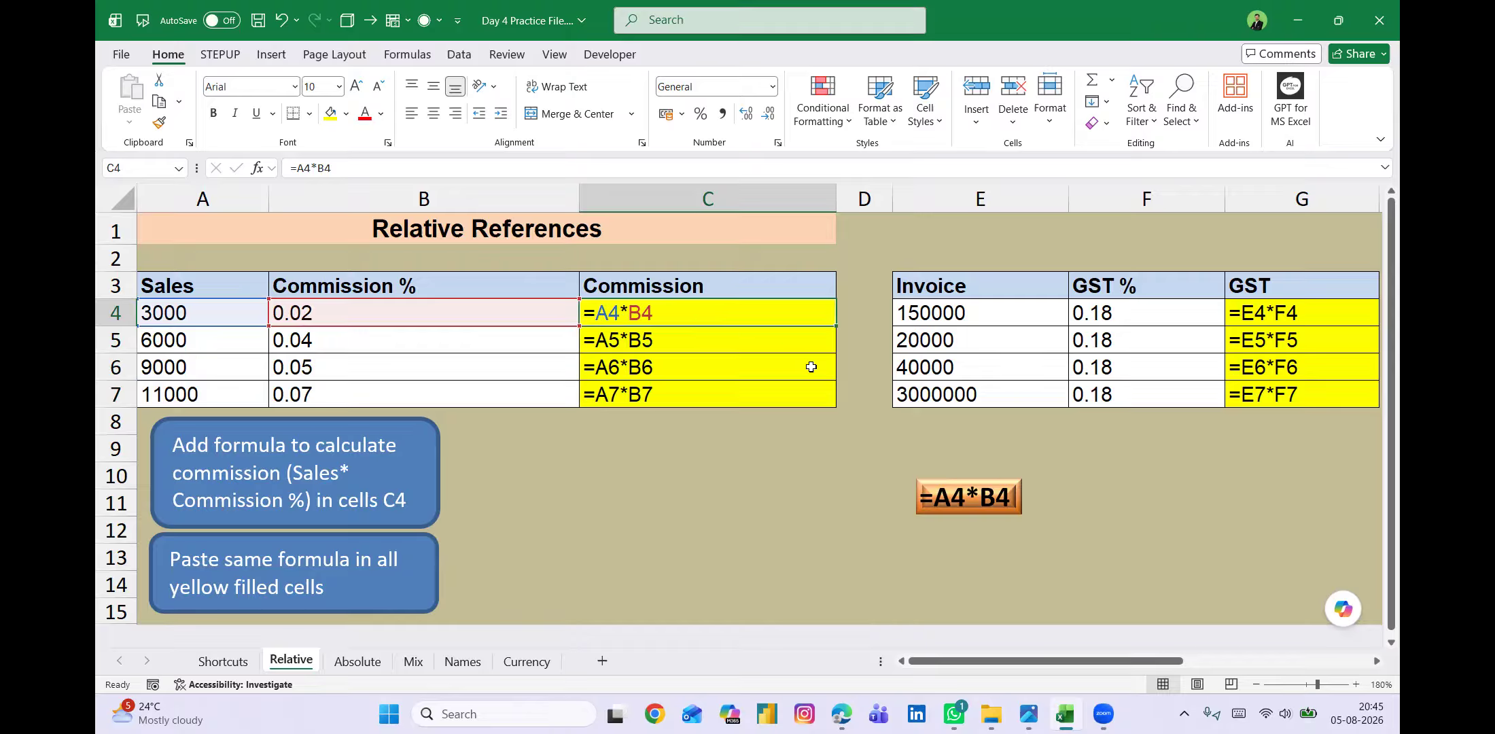
pyautogui.hscroll(2, 810, 367)
pyautogui.hscroll(3, 810, 367)
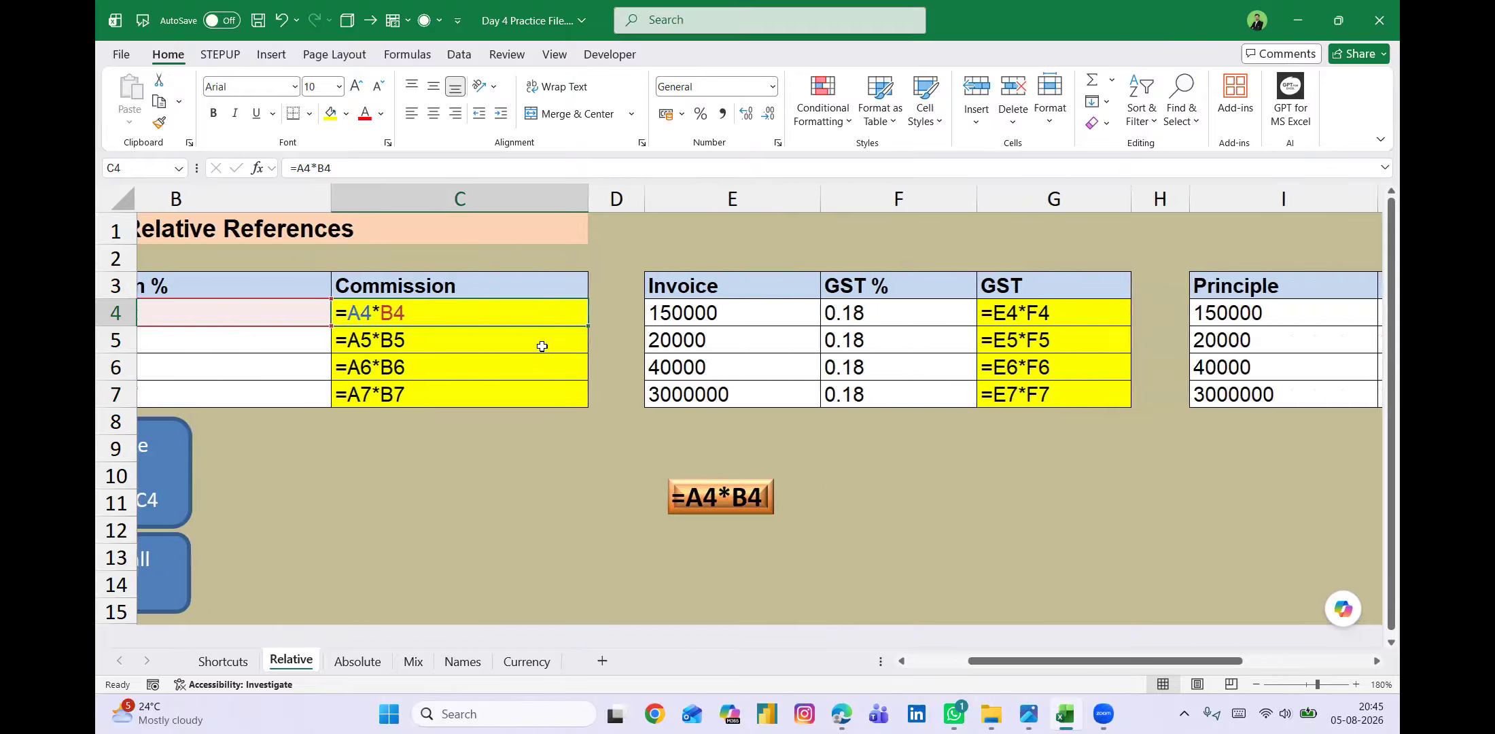
pyautogui.click(1029, 316)
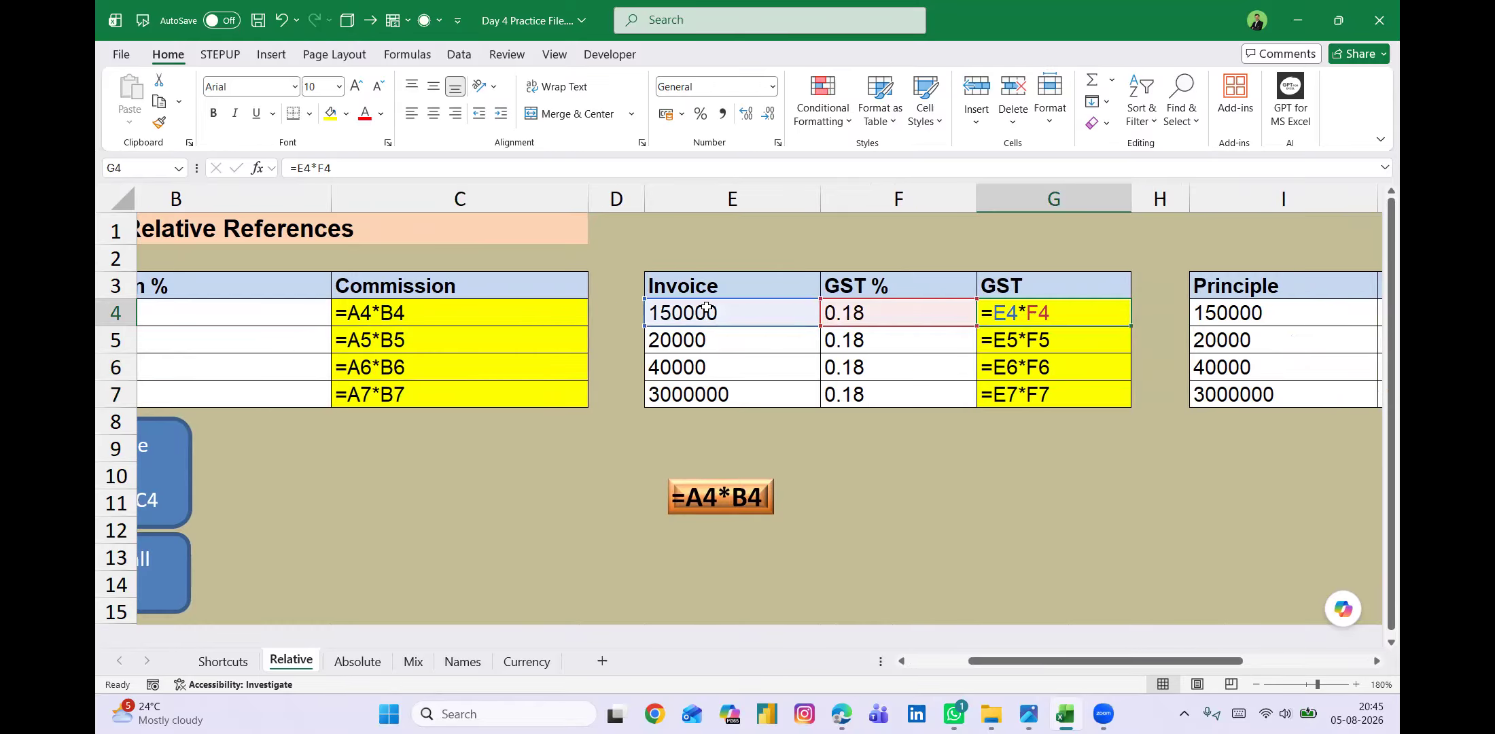
pyautogui.hscroll(1, 911, 340)
pyautogui.hscroll(4, 911, 340)
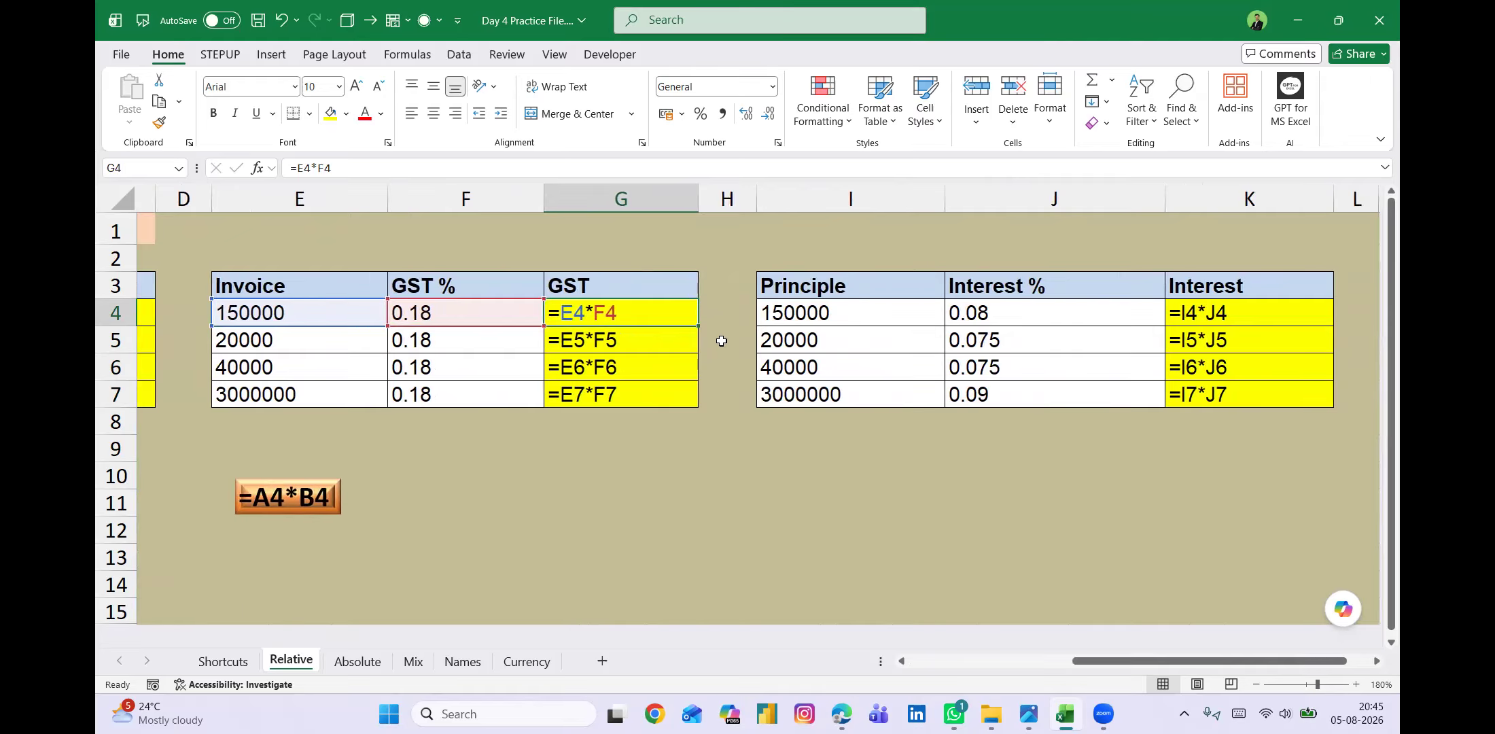
pyautogui.click(1232, 314)
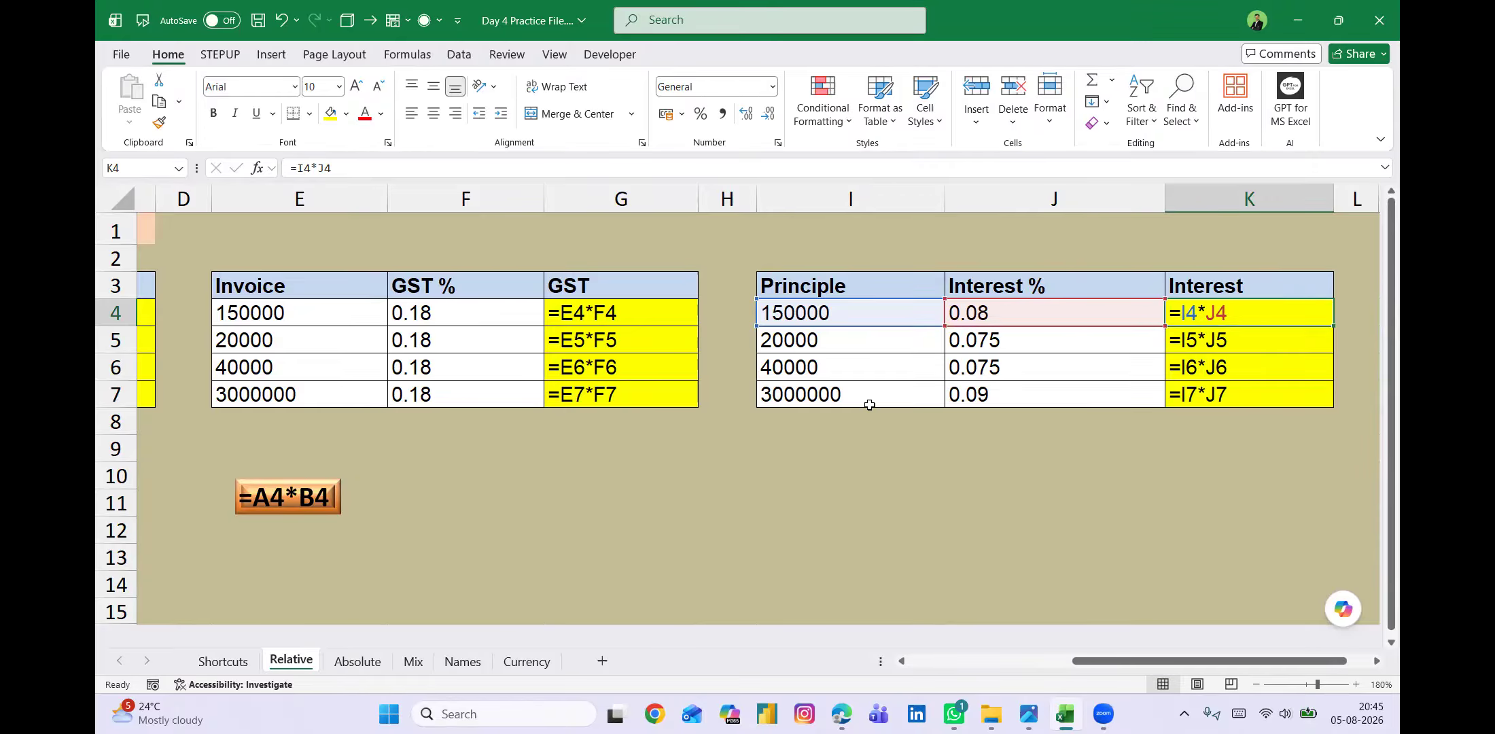
# Switch the Relative sheet back to displaying values and open the Absolute sheet.
pyautogui.hotkey('ctrl', '`')
pyautogui.hscroll(-3, 644, 490)
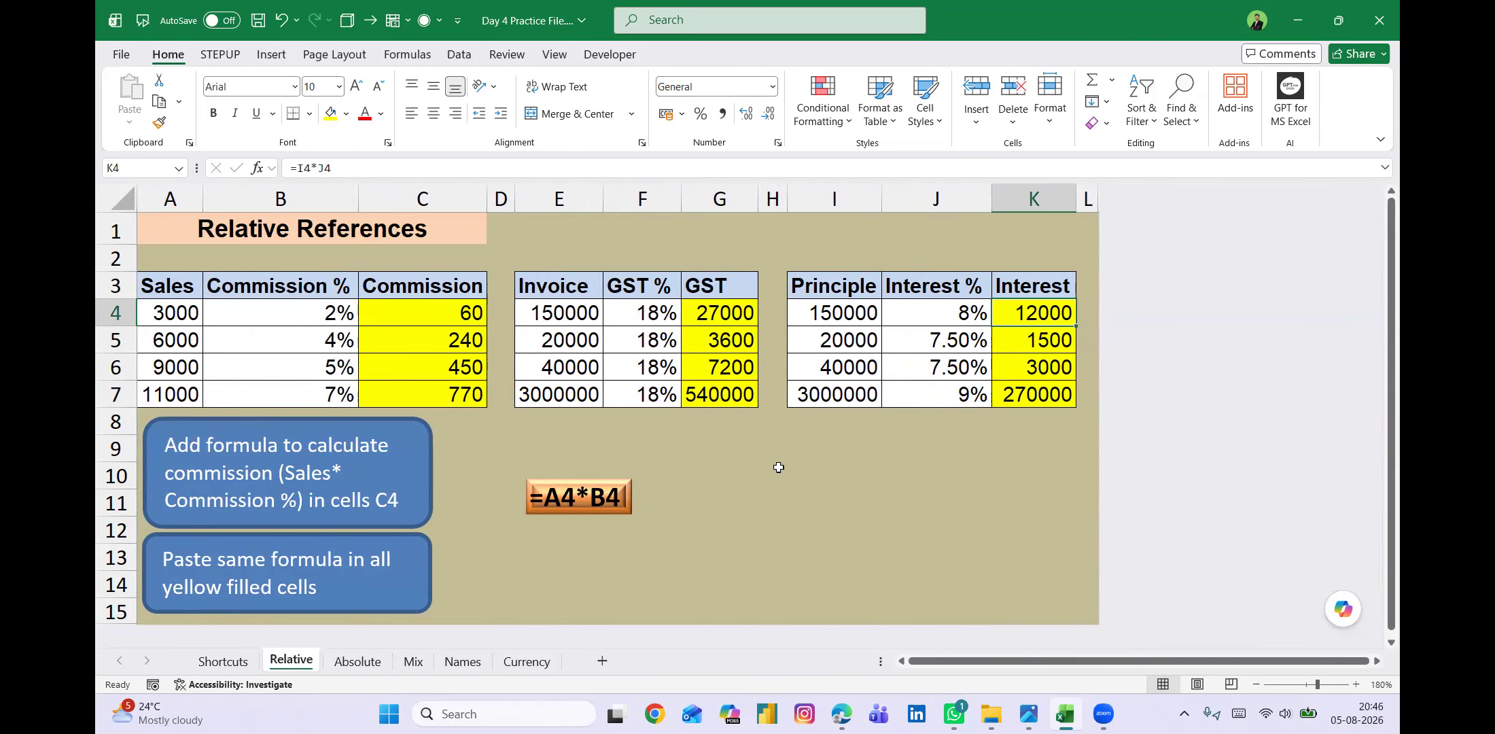
pyautogui.click(358, 661)
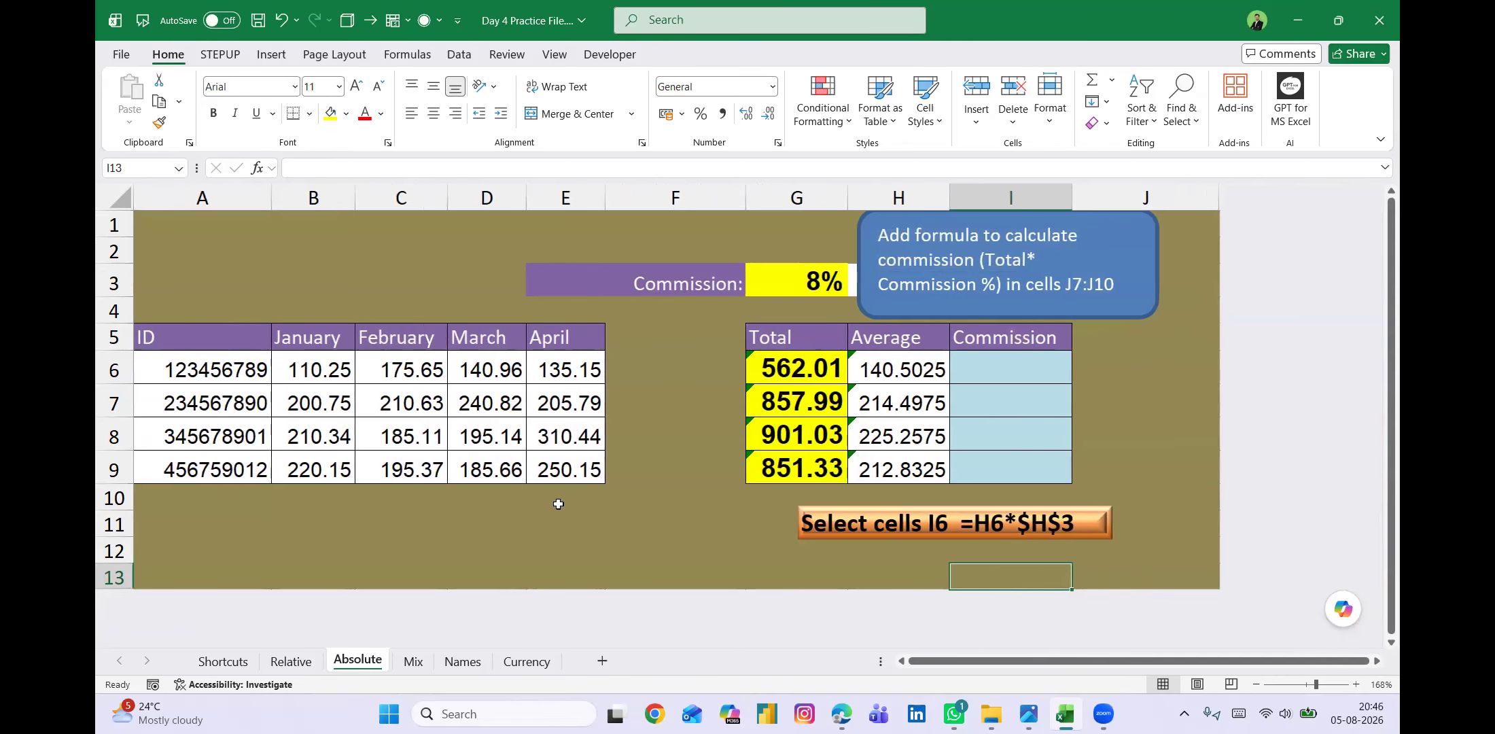
# Review the IDs in A6:A9, the Total formula in G6, the Commission cell I6 and the commission rate in G3.
pyautogui.moveTo(240, 367); pyautogui.dragTo(237, 467)
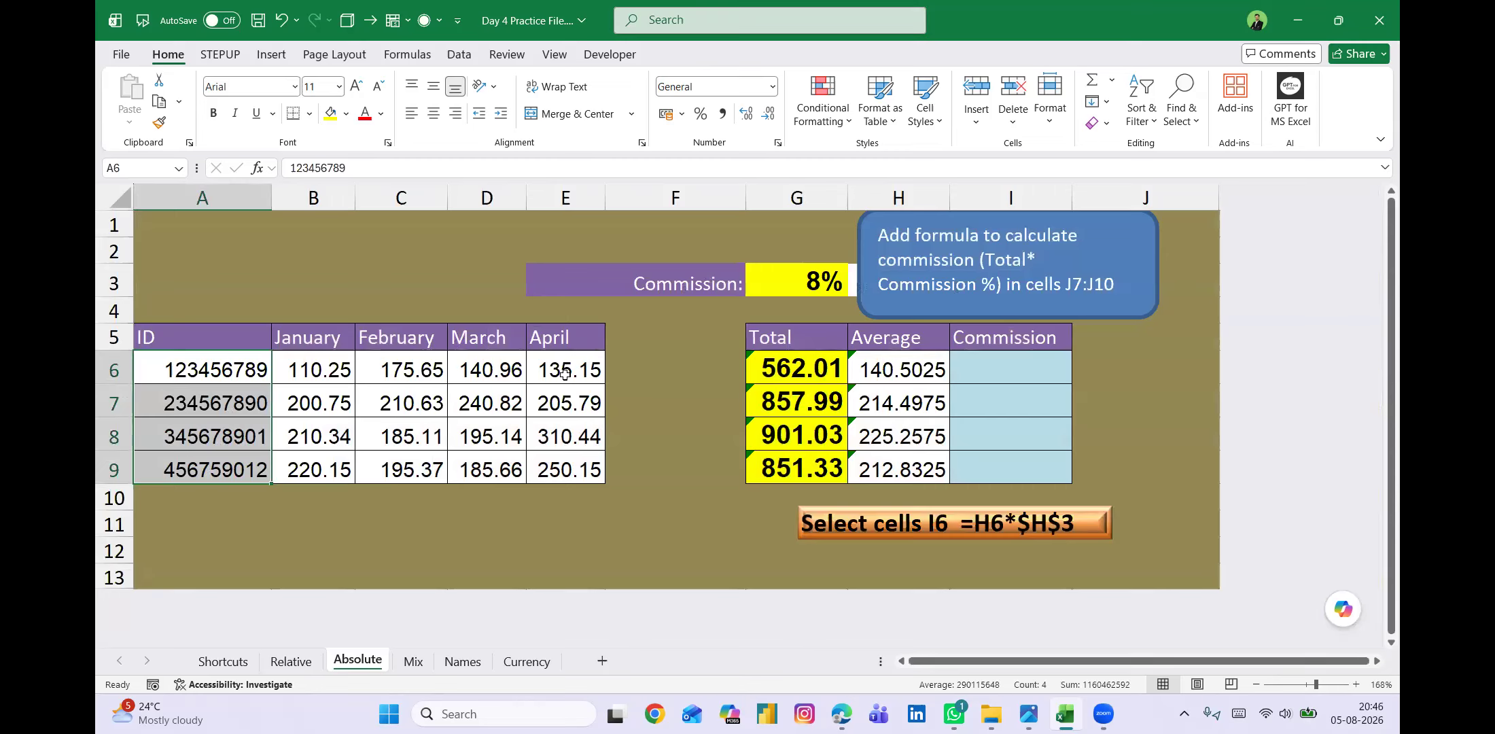
pyautogui.click(793, 369)
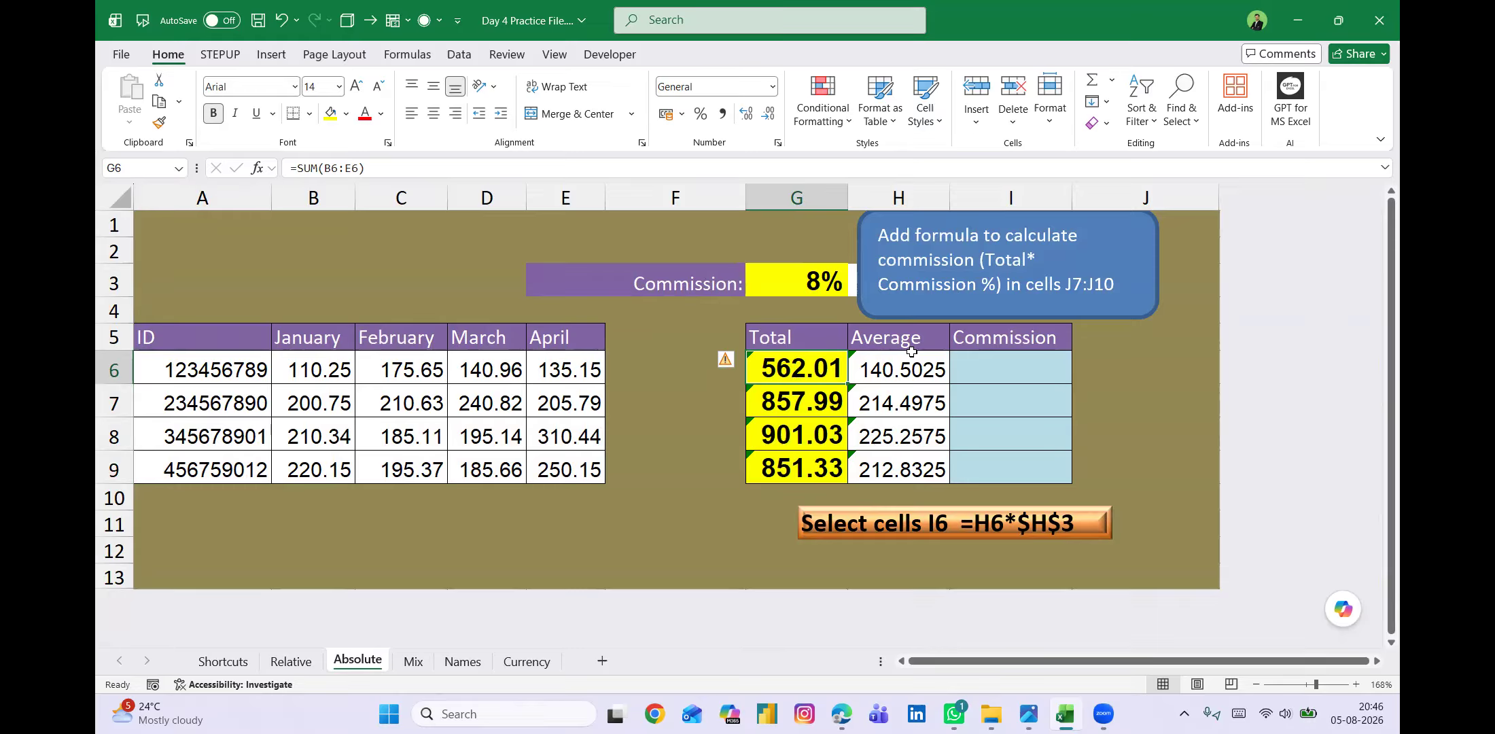
pyautogui.click(986, 368)
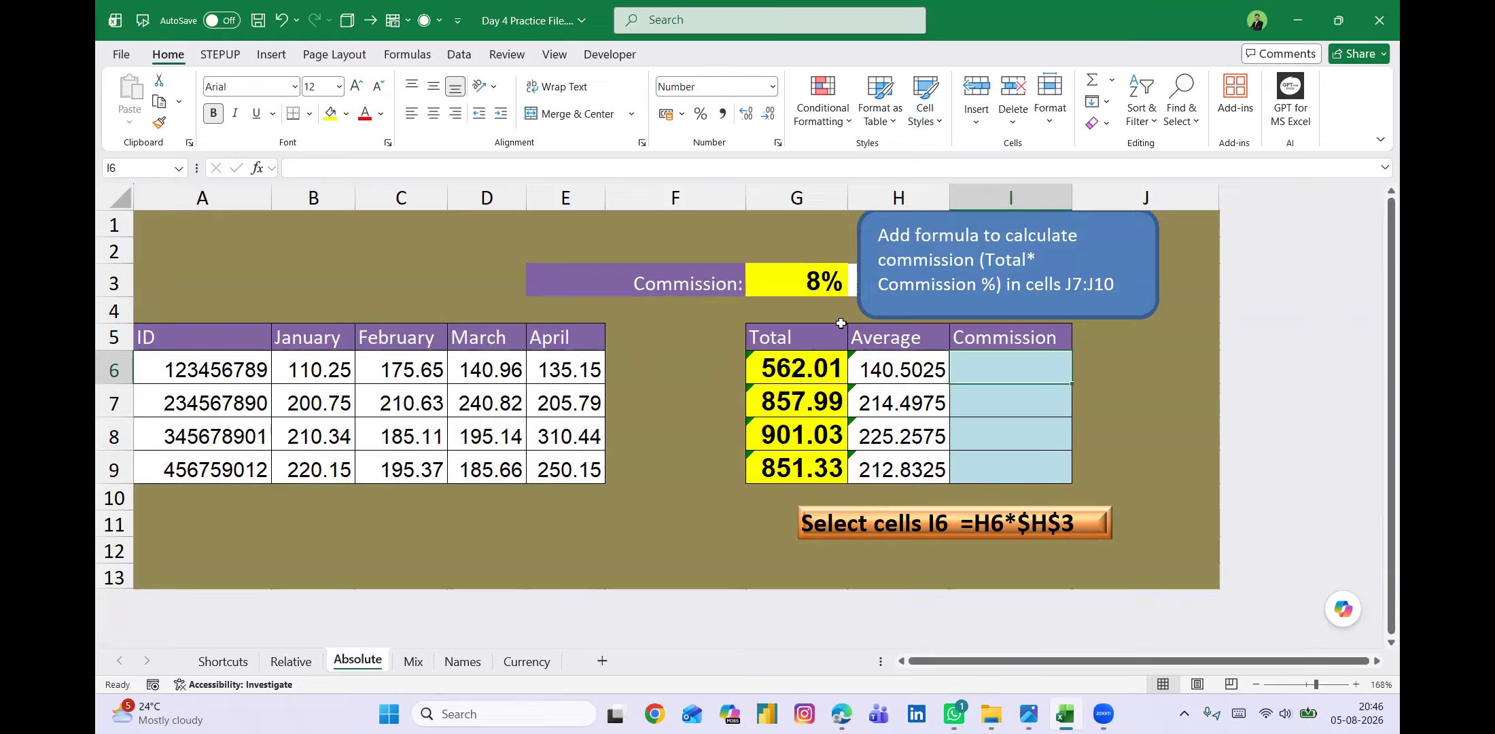
pyautogui.click(800, 281)
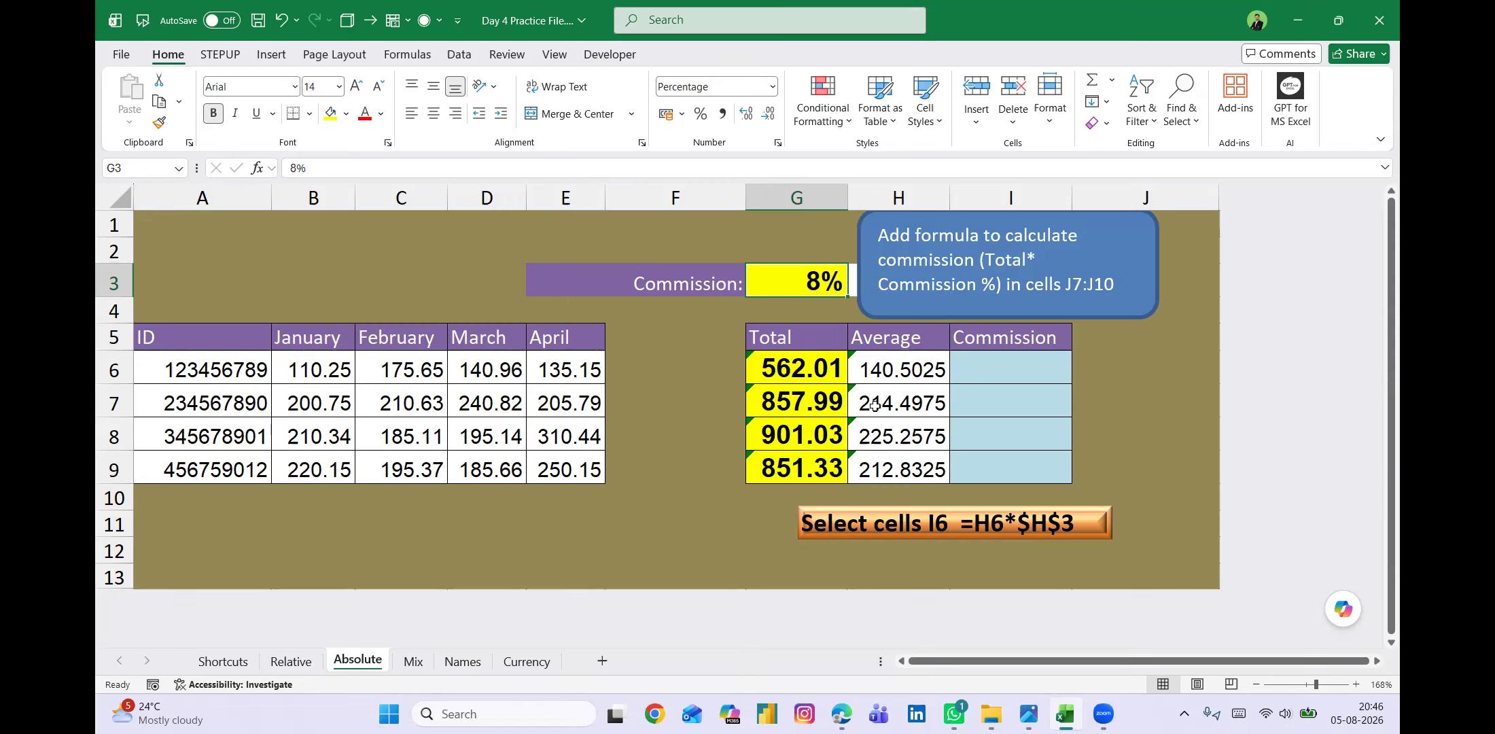
pyautogui.click(1005, 369)
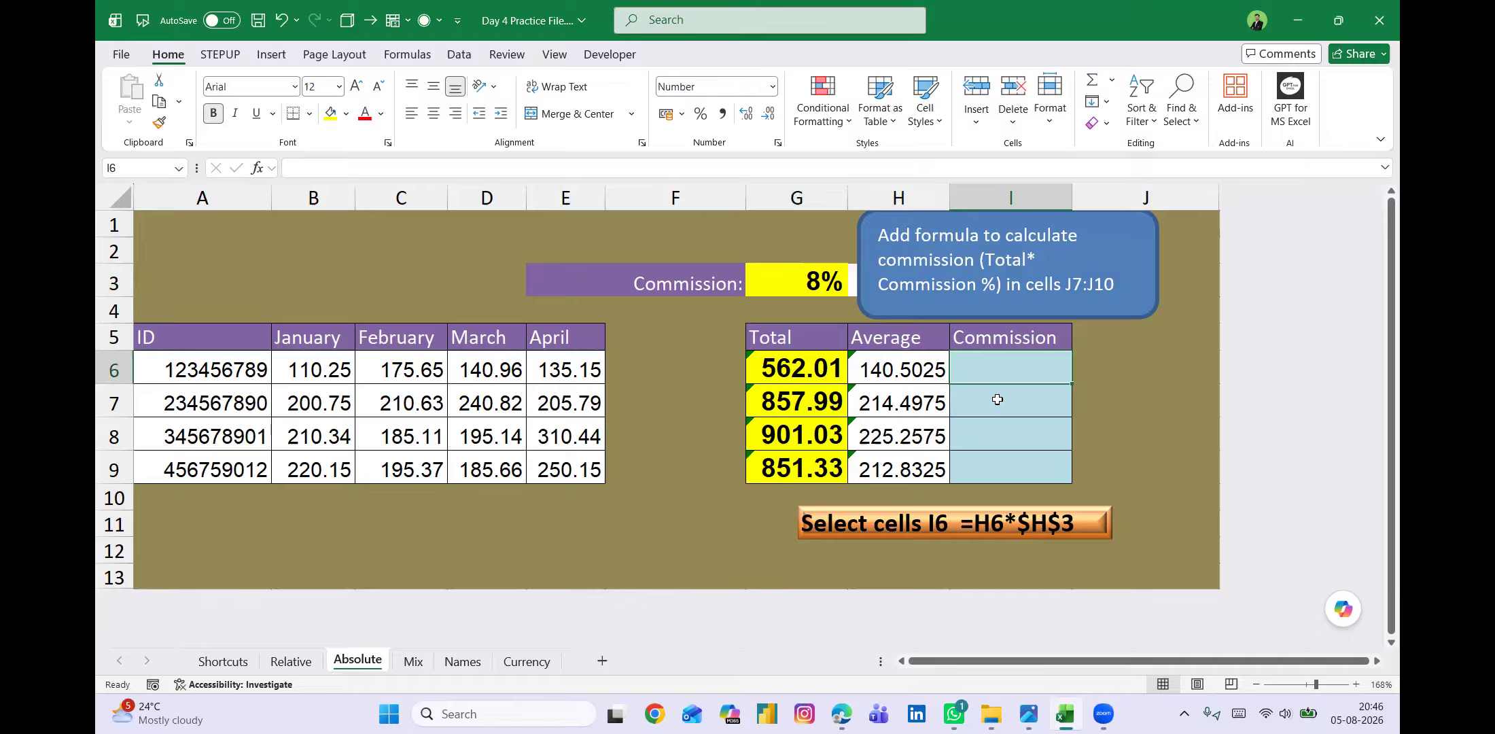
pyautogui.click(806, 369)
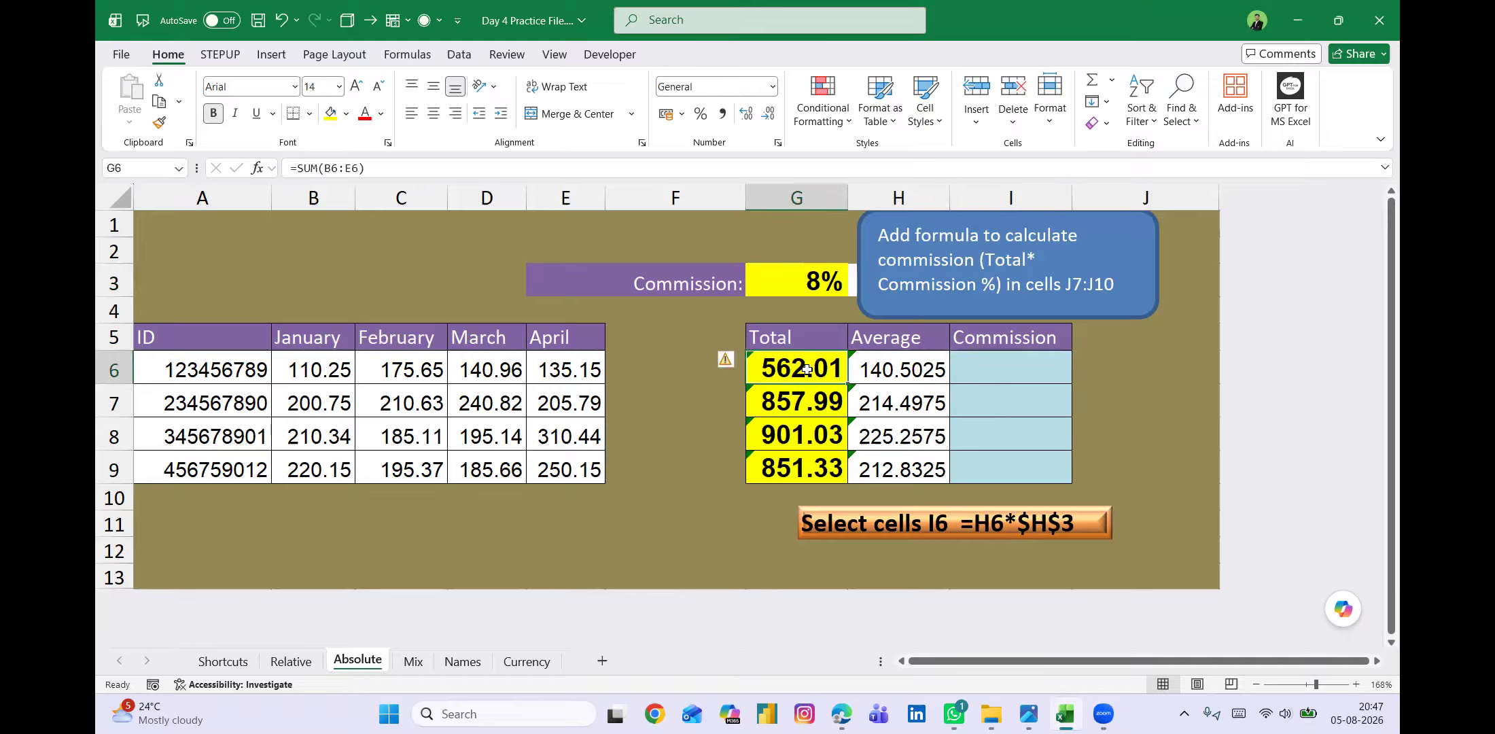
pyautogui.click(799, 281)
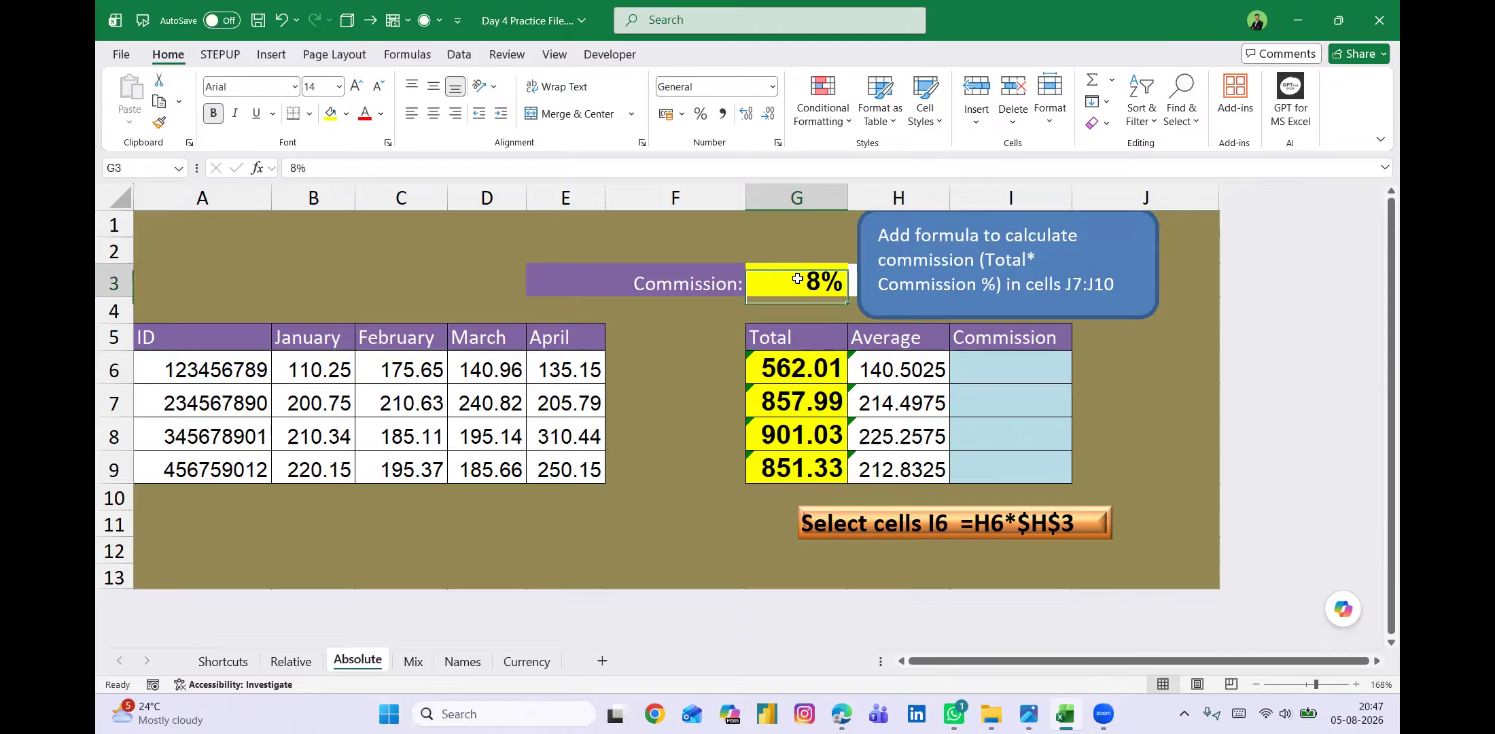
# Enter the formula =G6*G3 in the first Commission cell, I6.
pyautogui.click(994, 369)
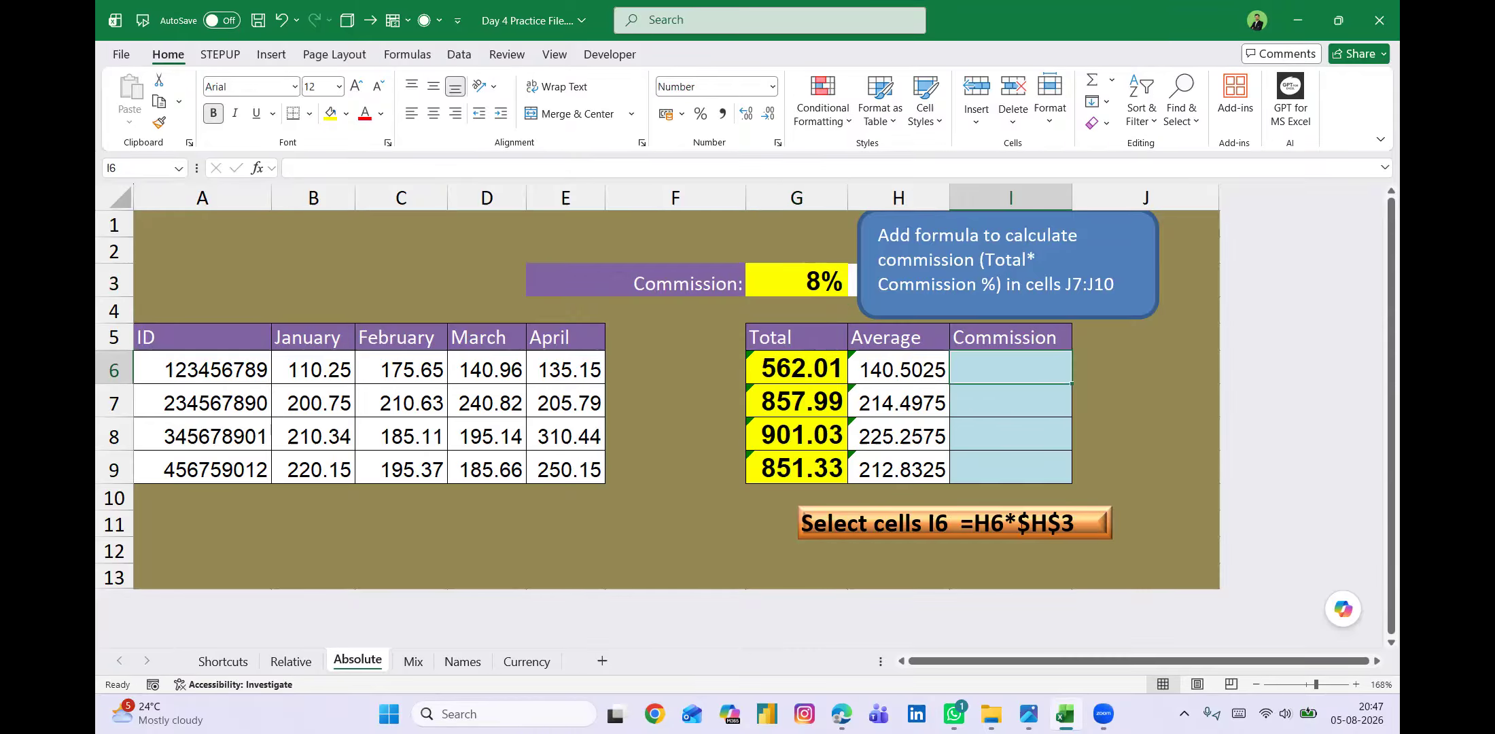
pyautogui.write('=')
pyautogui.press('Left')
pyautogui.press('Left')
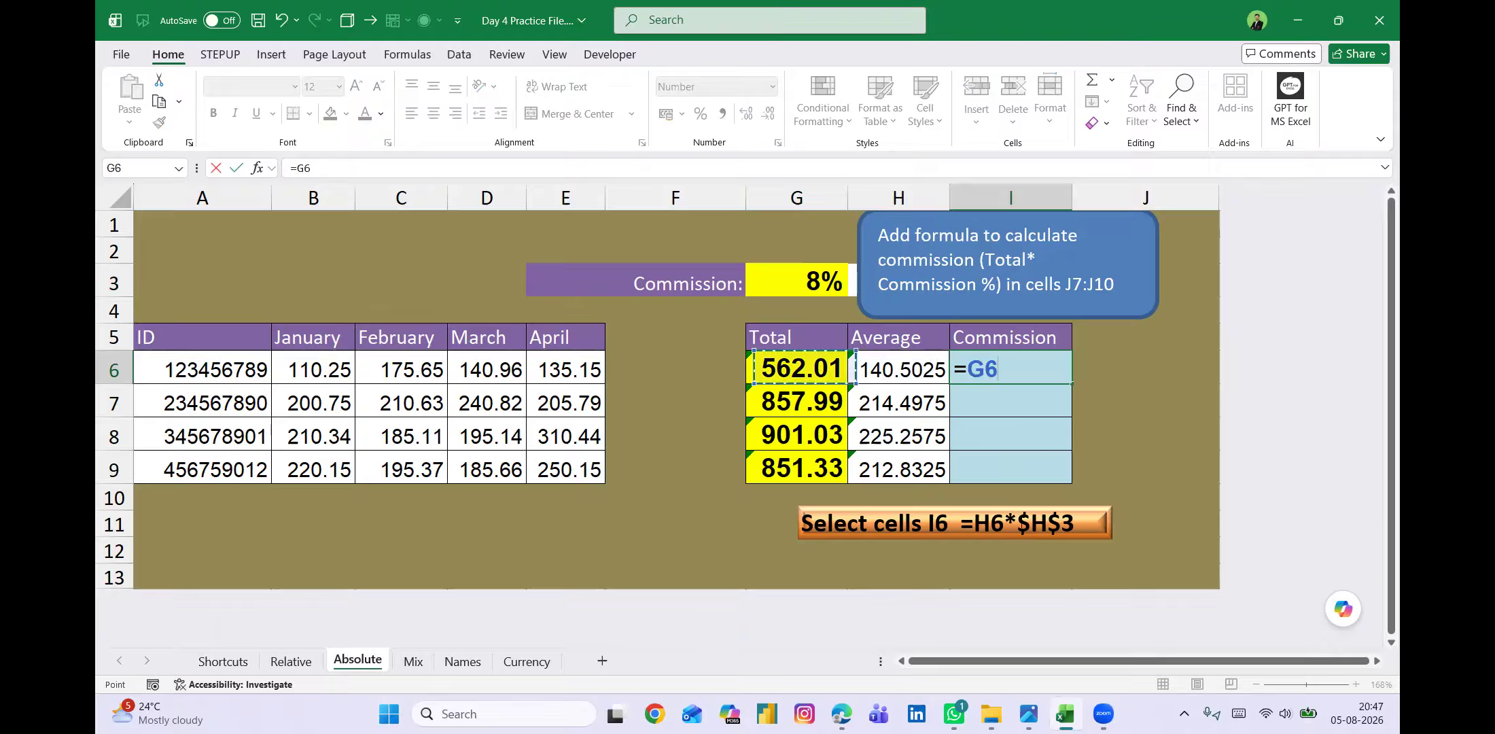
pyautogui.write('*')
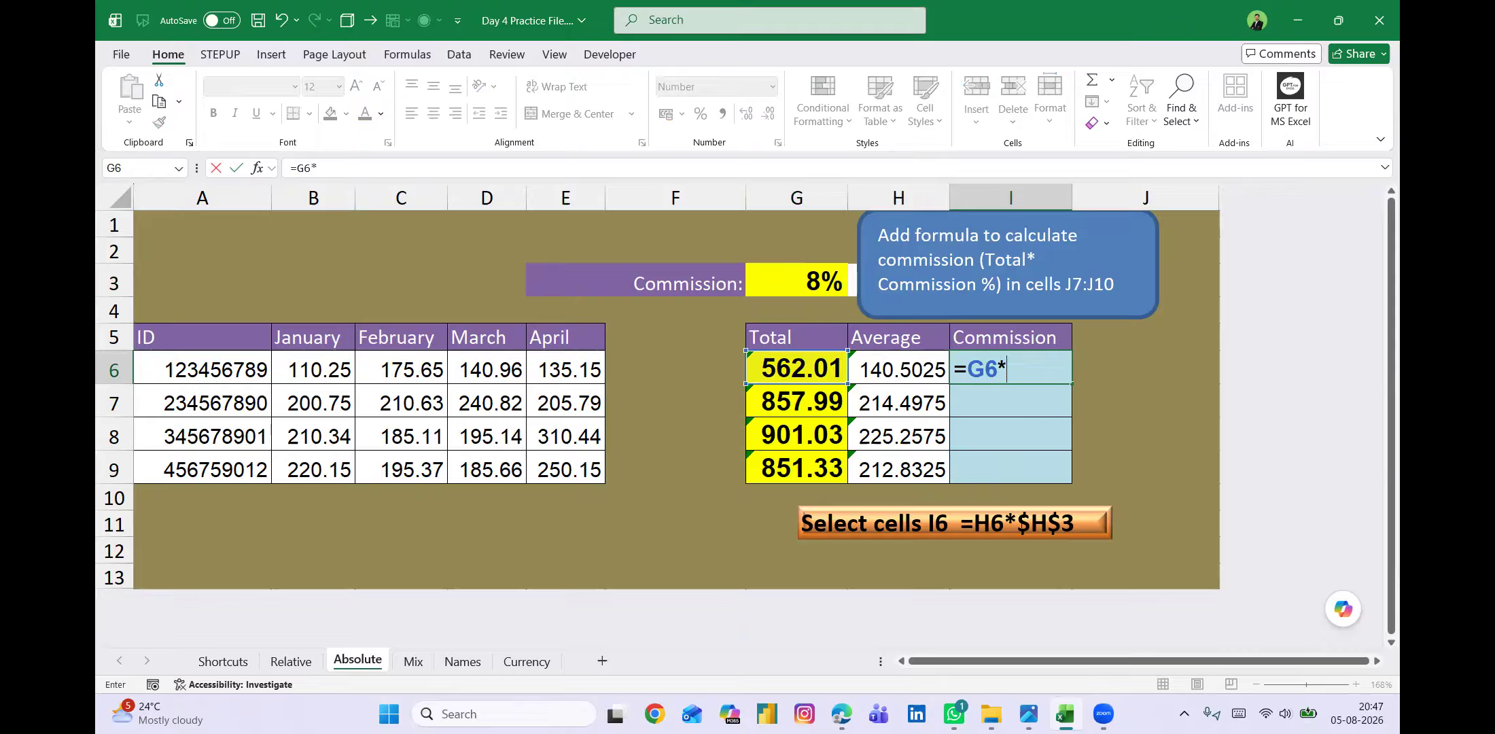
pyautogui.press('Left')
pyautogui.press('Left')
pyautogui.press('Up')
pyautogui.press('Up')
pyautogui.press('Up')
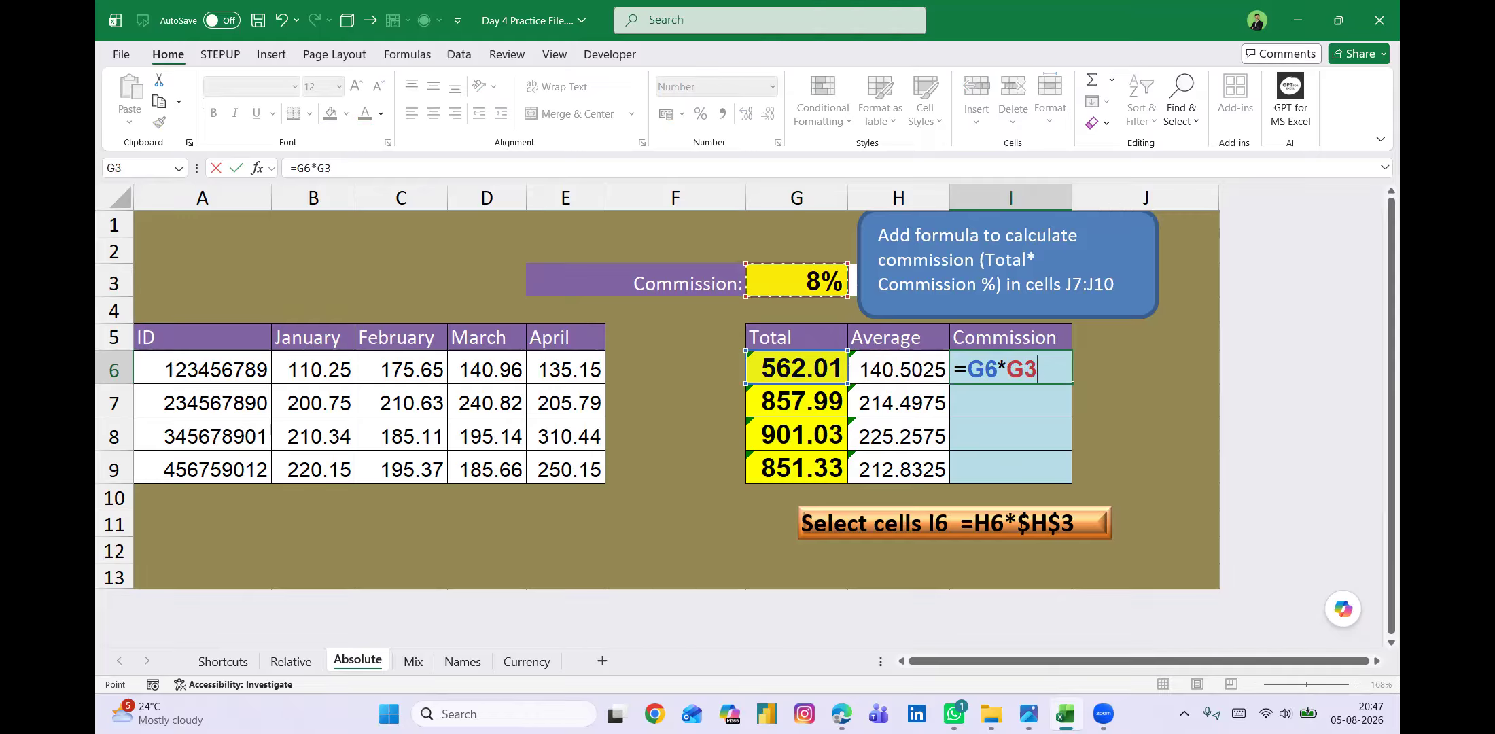
pyautogui.press('Return')
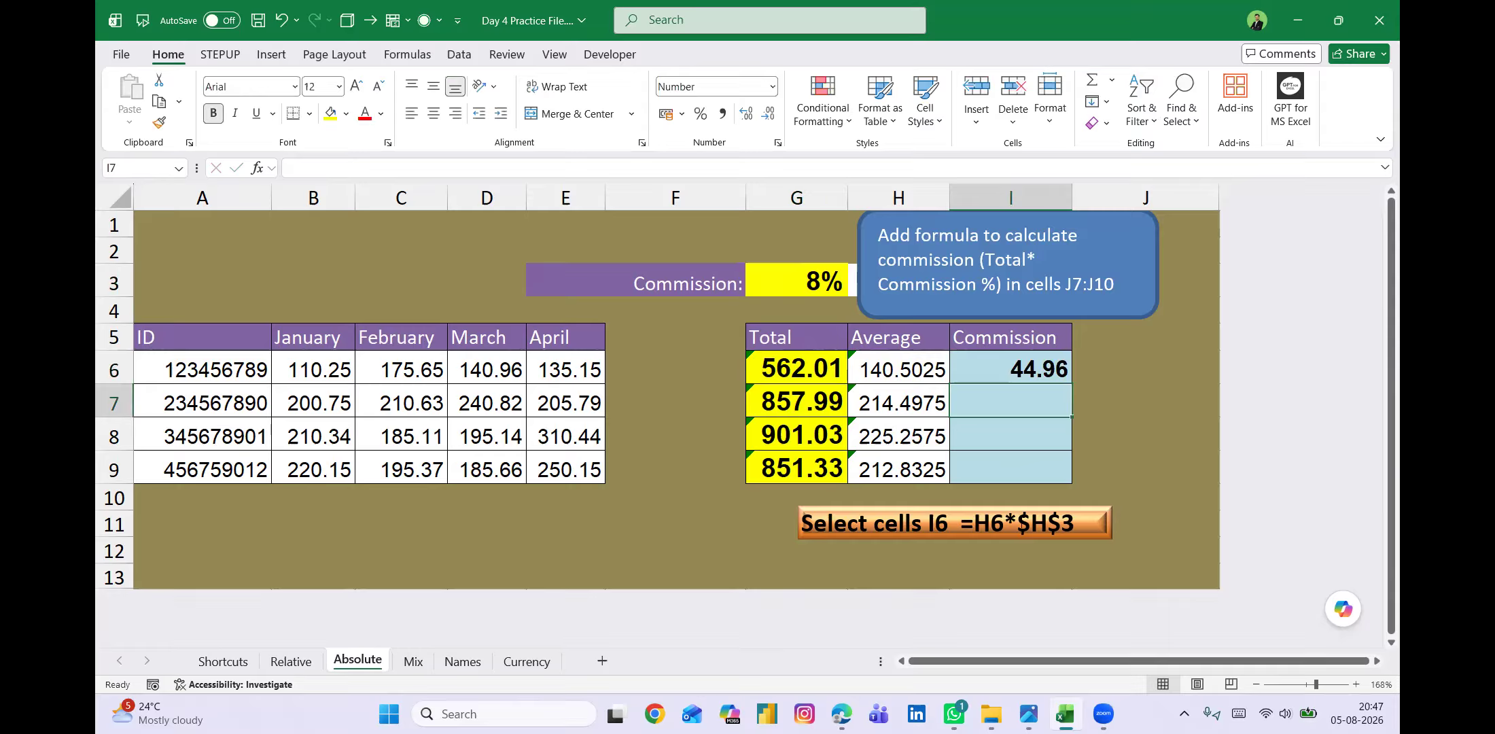
# Fill the commission formula from I6 down to I9 and deselect the range.
pyautogui.click(1010, 367)
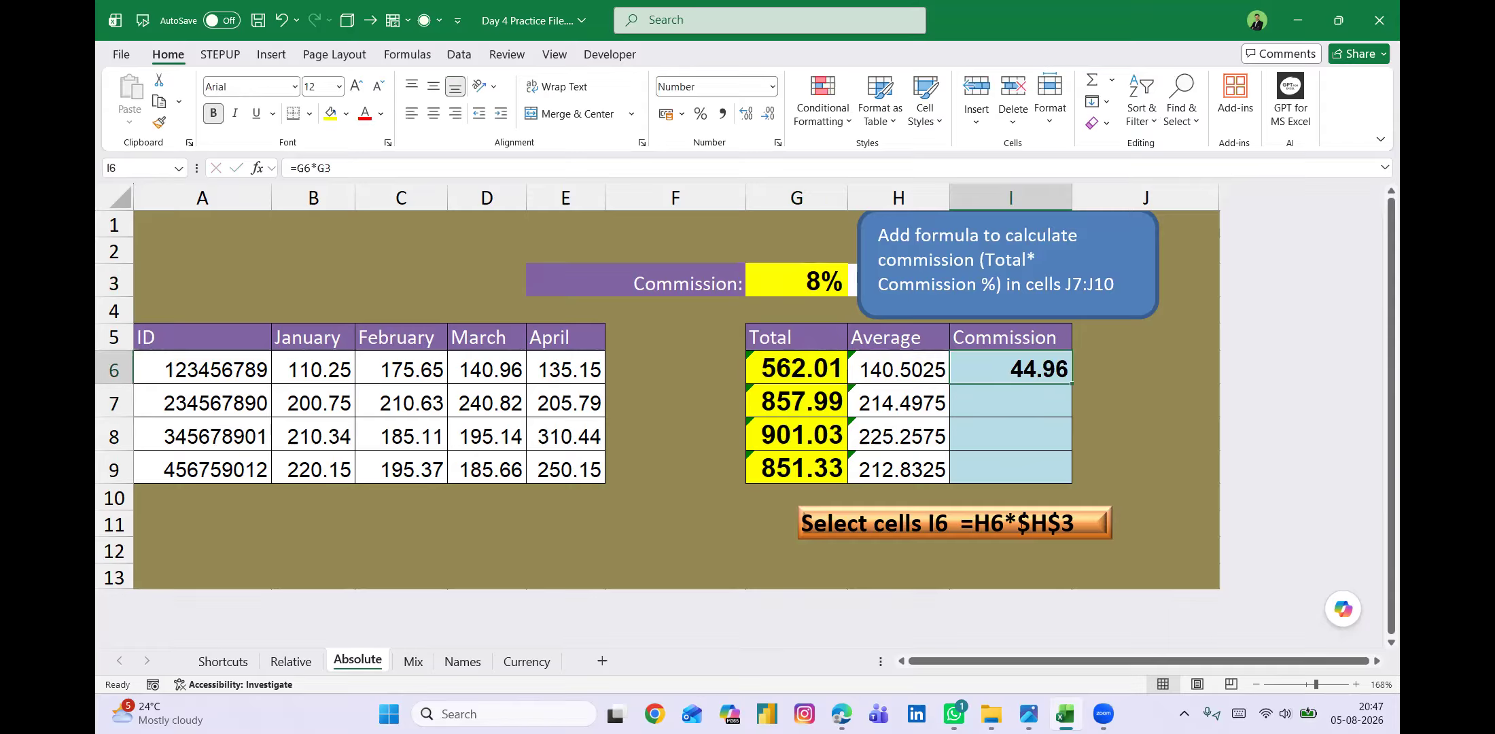
pyautogui.hotkey('shift', 'Down')
pyautogui.hotkey('shift', 'Down')
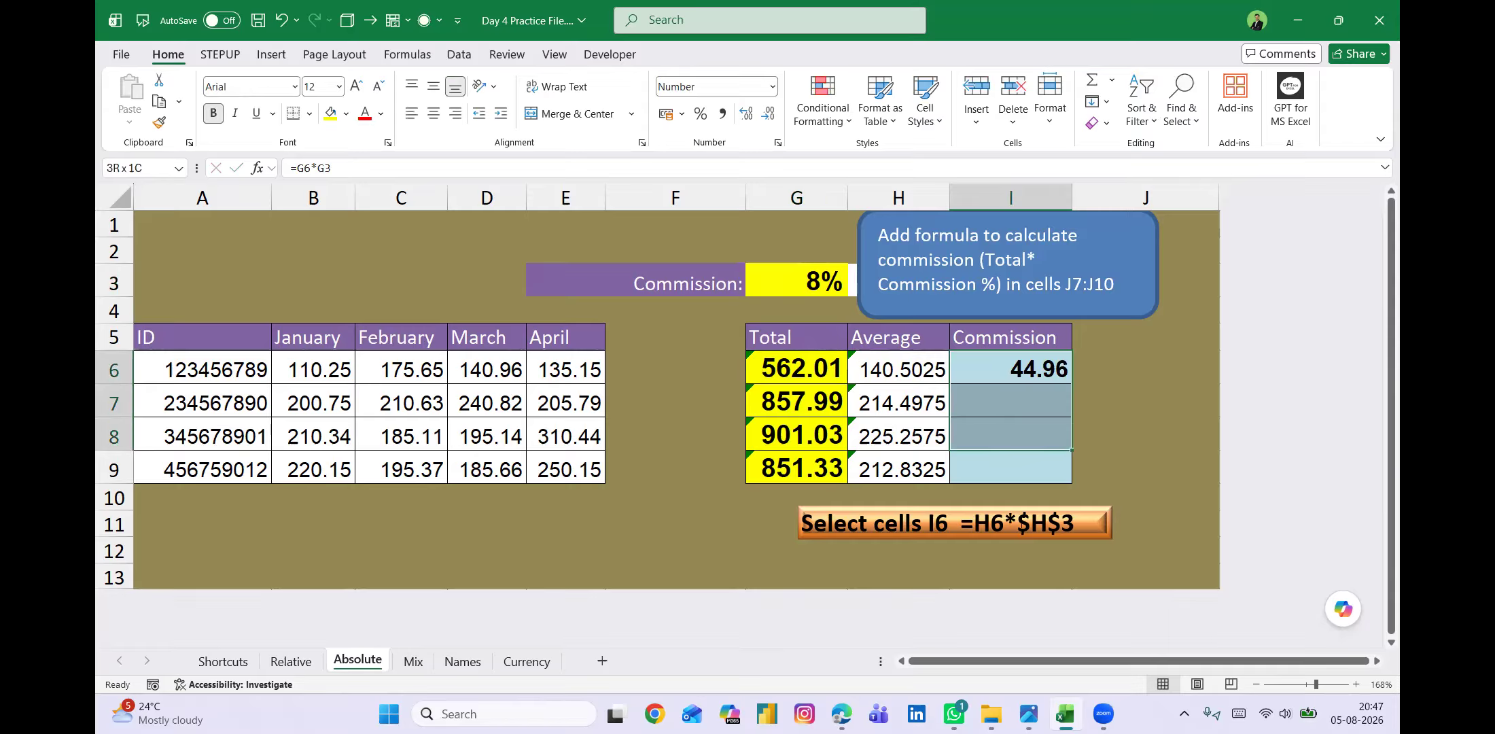
pyautogui.hotkey('shift', 'Down')
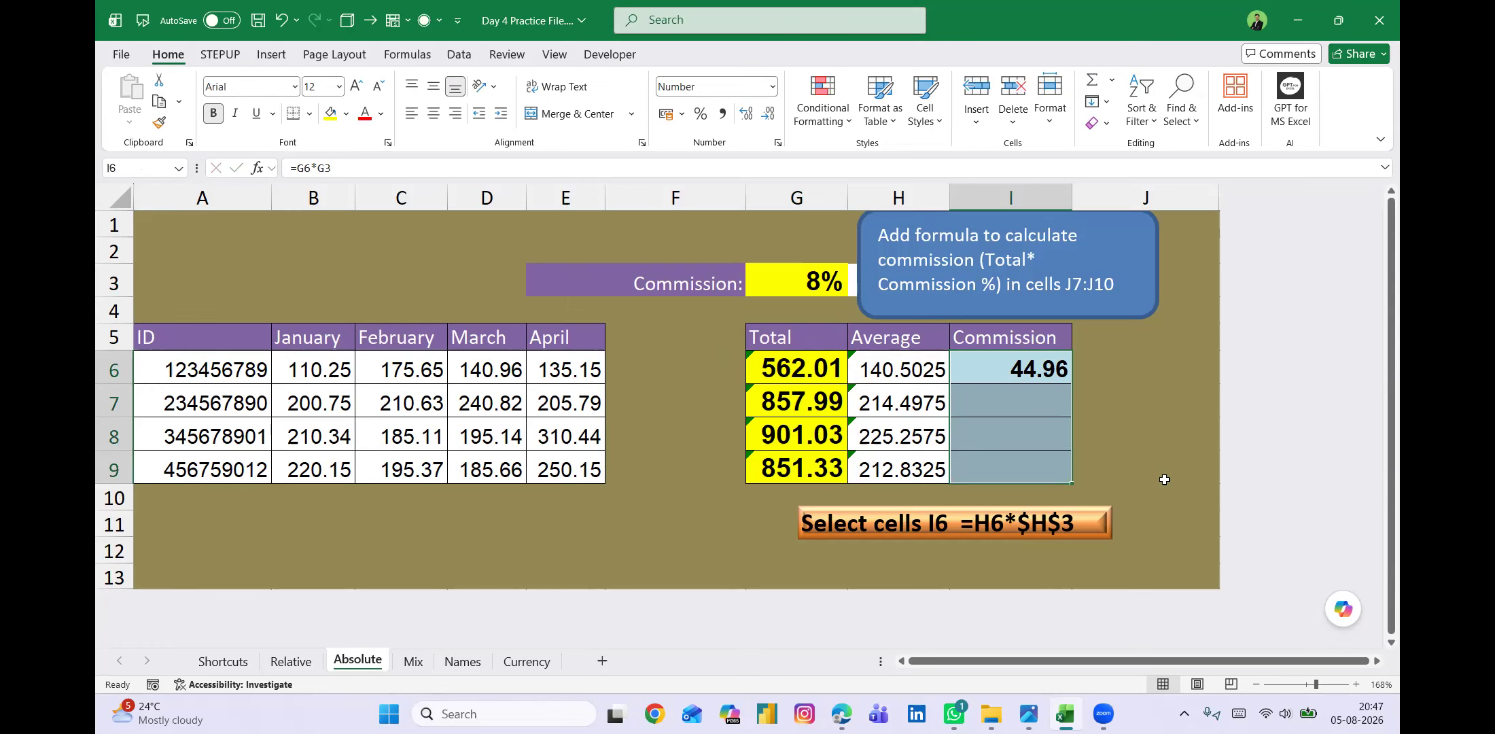
pyautogui.hotkey('ctrl', 'd')
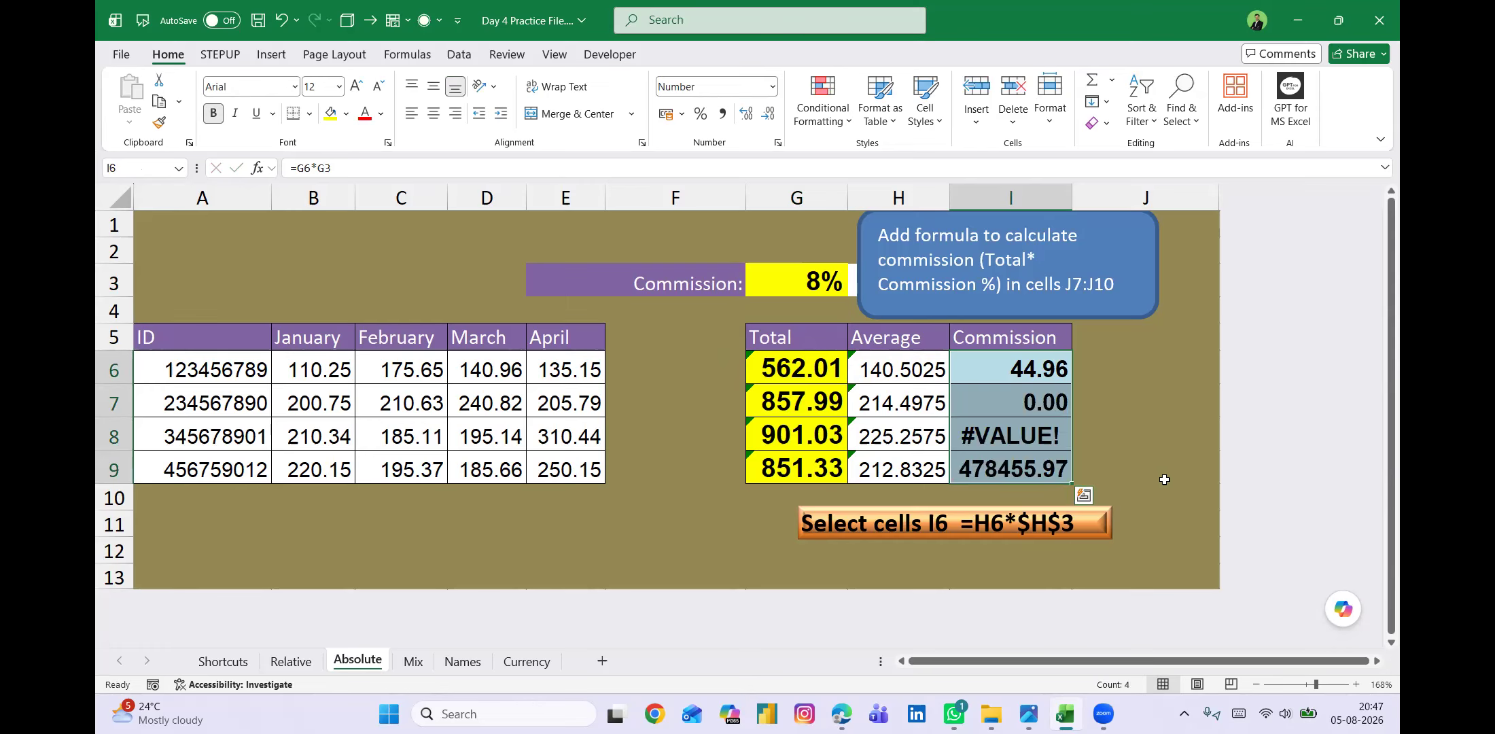
pyautogui.click(1107, 435)
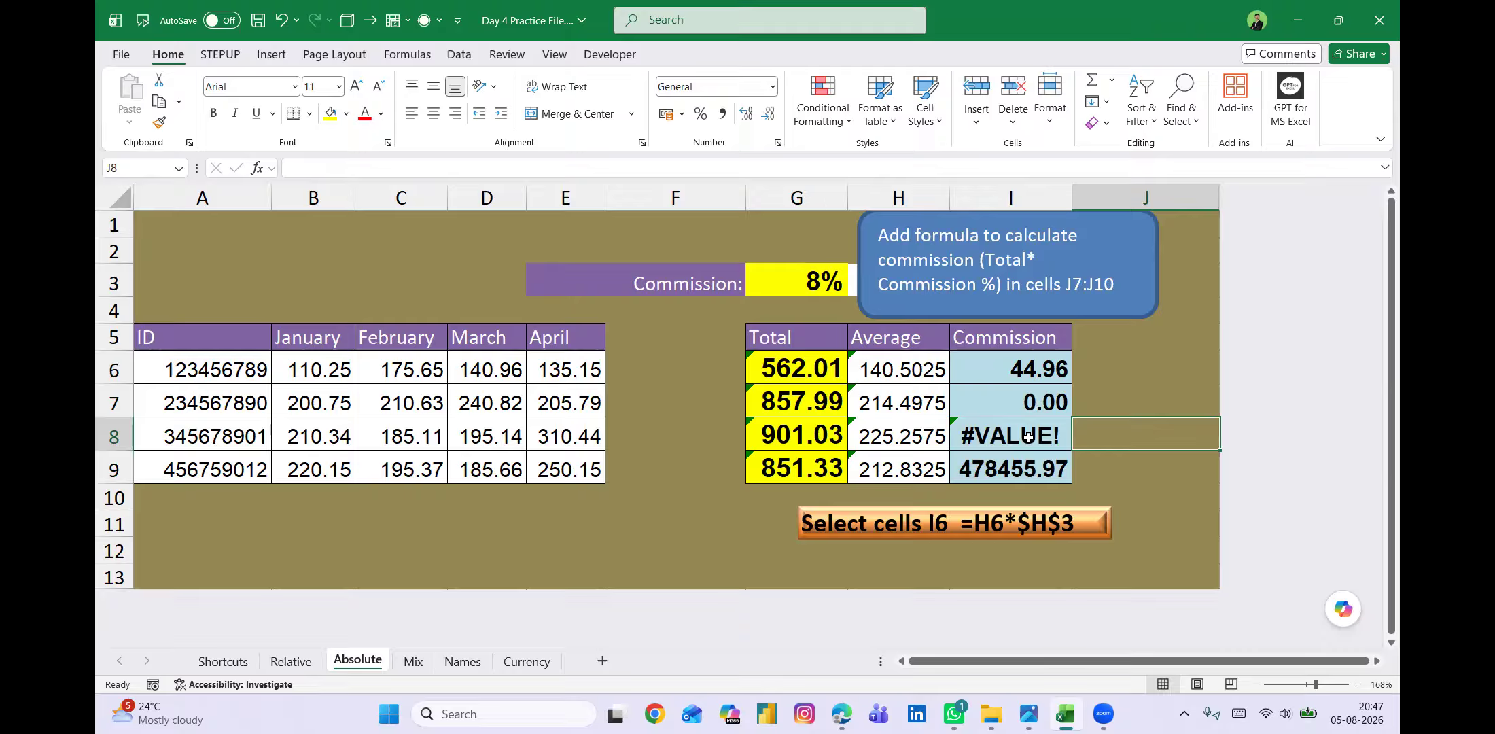
# Trace the precedents of the commission formulas in I6 and I7.
pyautogui.click(995, 365)
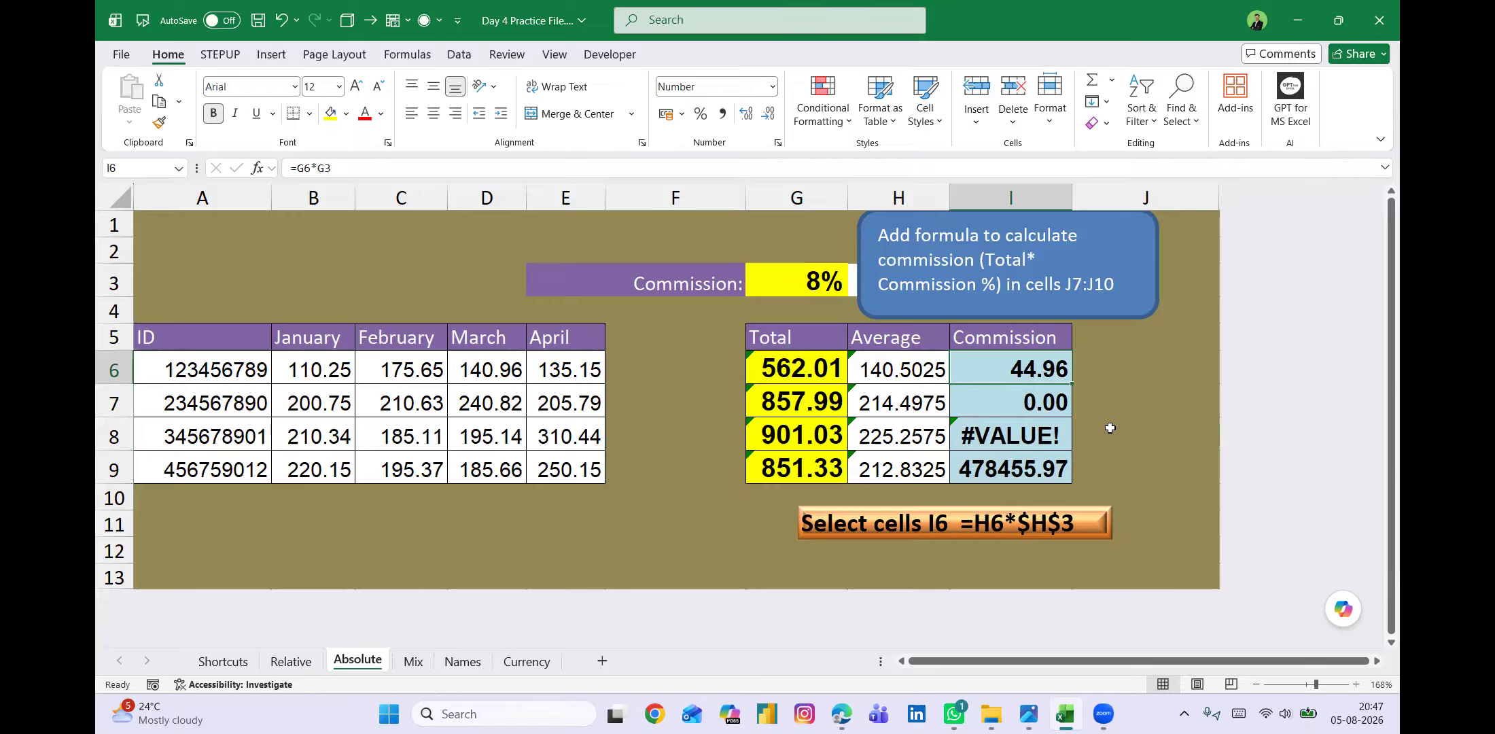
pyautogui.press('alt')
pyautogui.press('m')
pyautogui.press('p')
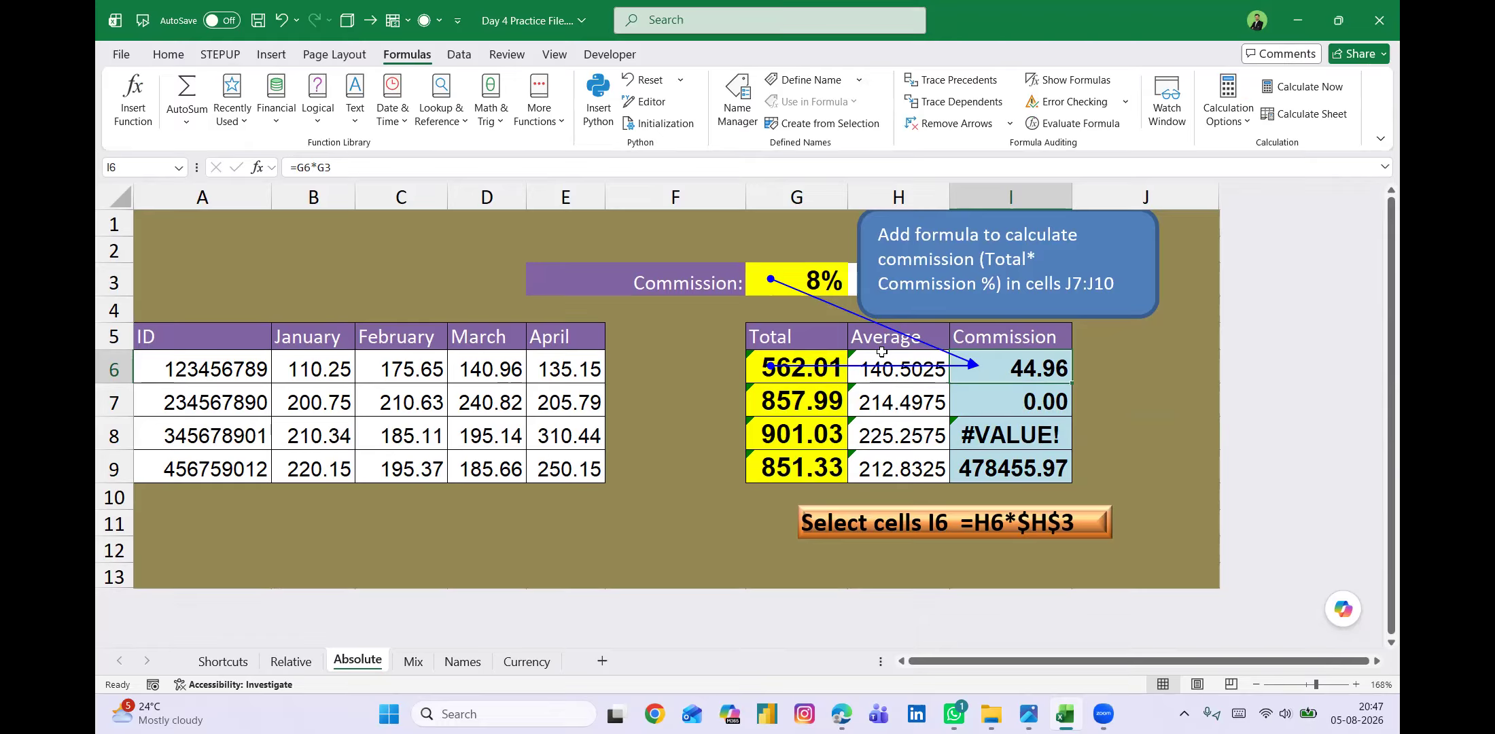
pyautogui.click(988, 403)
pyautogui.hotkey('alt', 'm')
pyautogui.press('p')
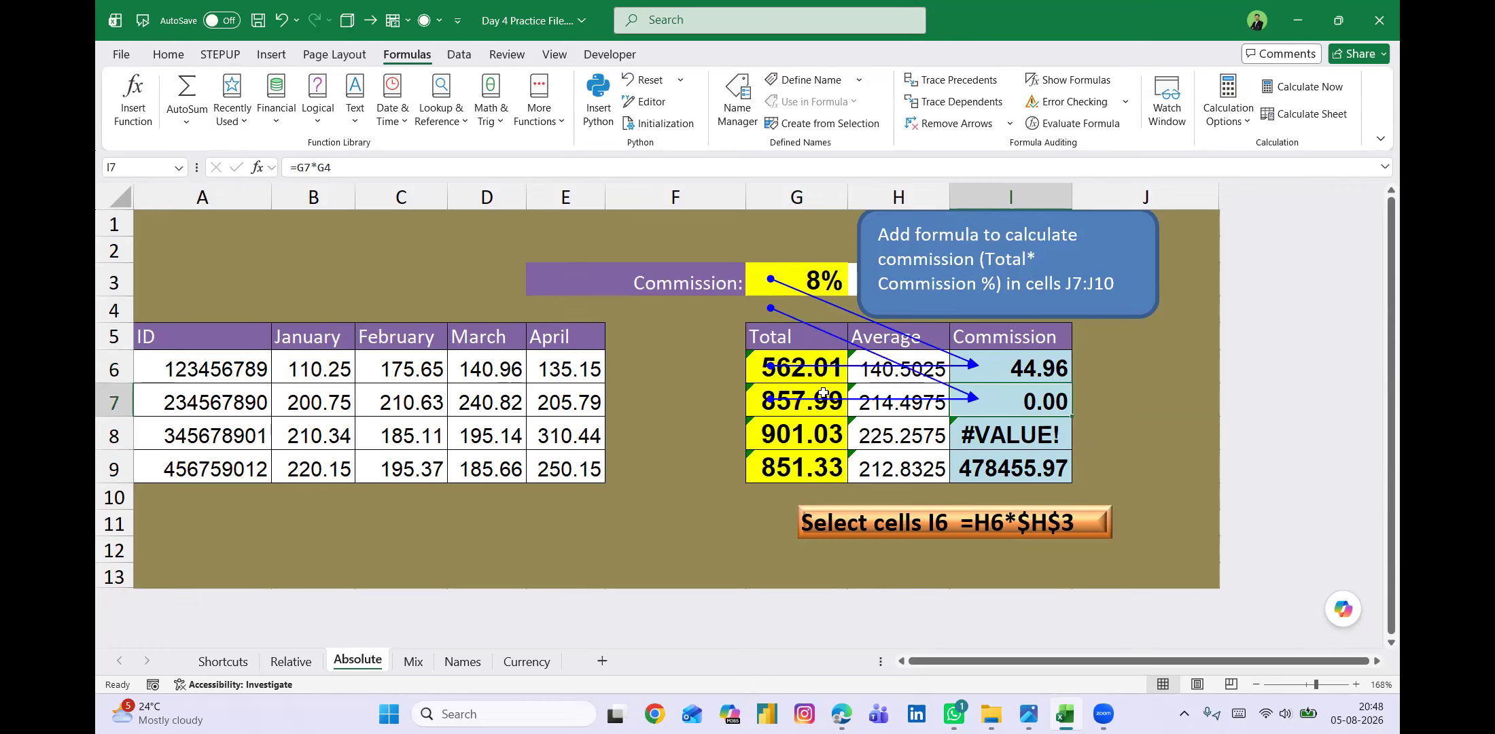
# Check cell G4, referenced by the formula in I7, and trace the precedents of the commission formula in I8.
pyautogui.click(799, 307)
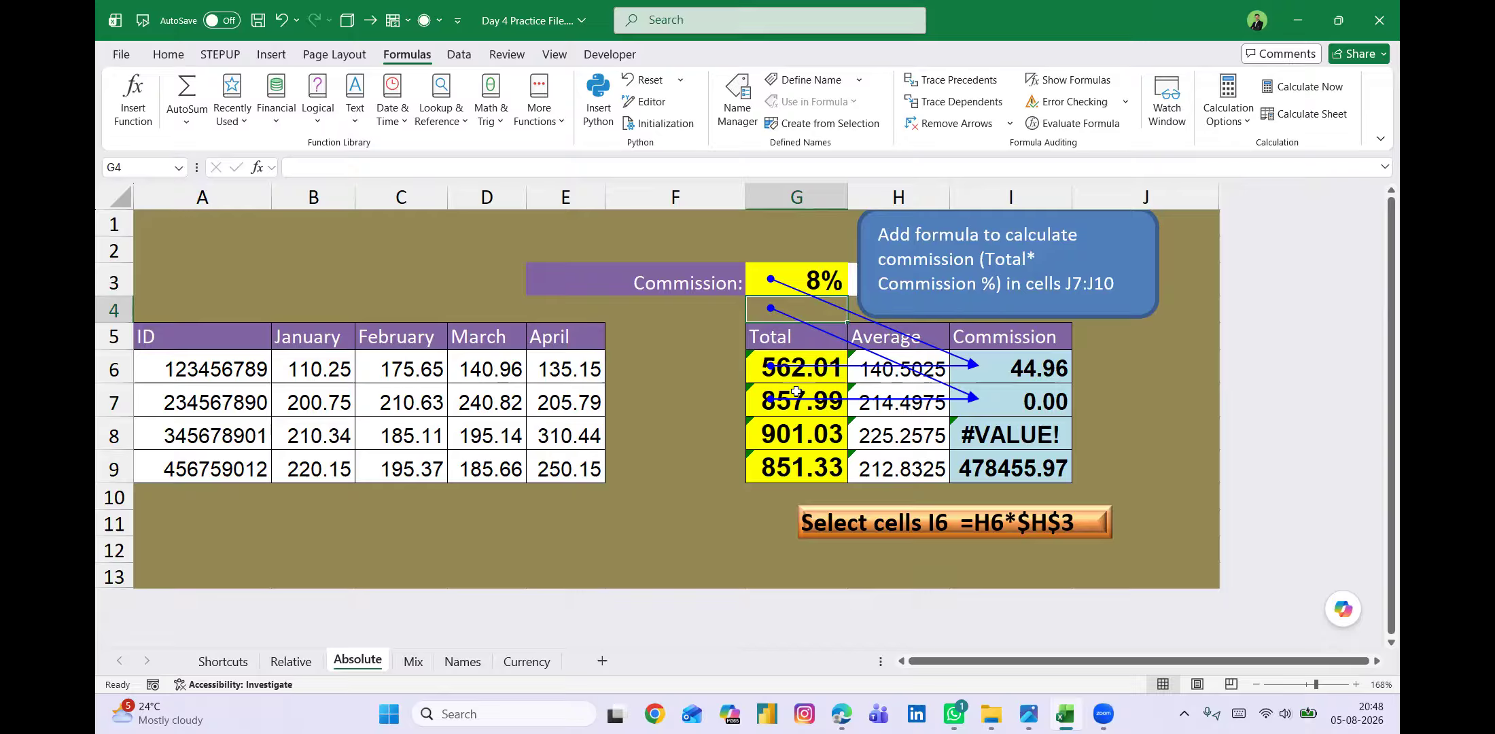
pyautogui.click(1003, 393)
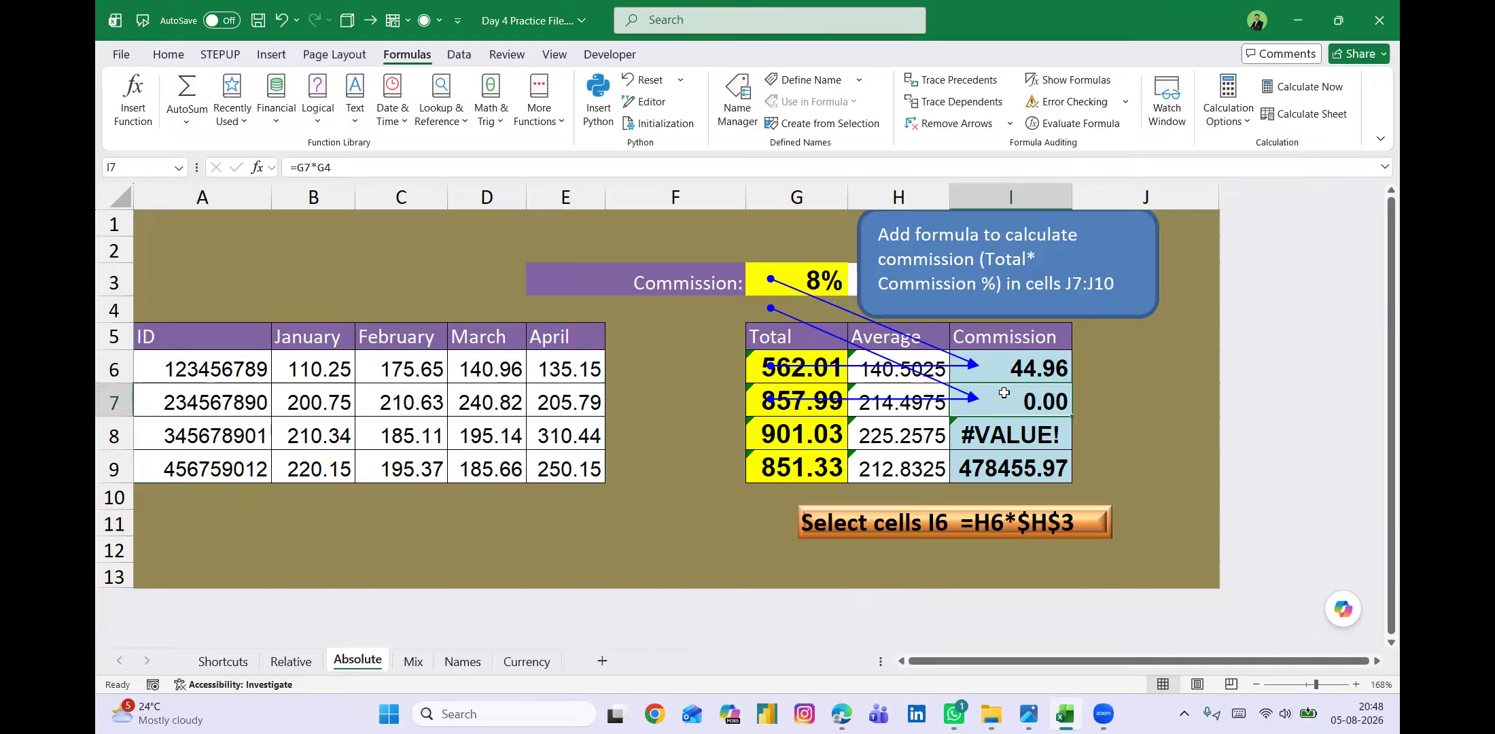
pyautogui.click(1003, 431)
pyautogui.hotkey('alt', 'm')
pyautogui.press('p')
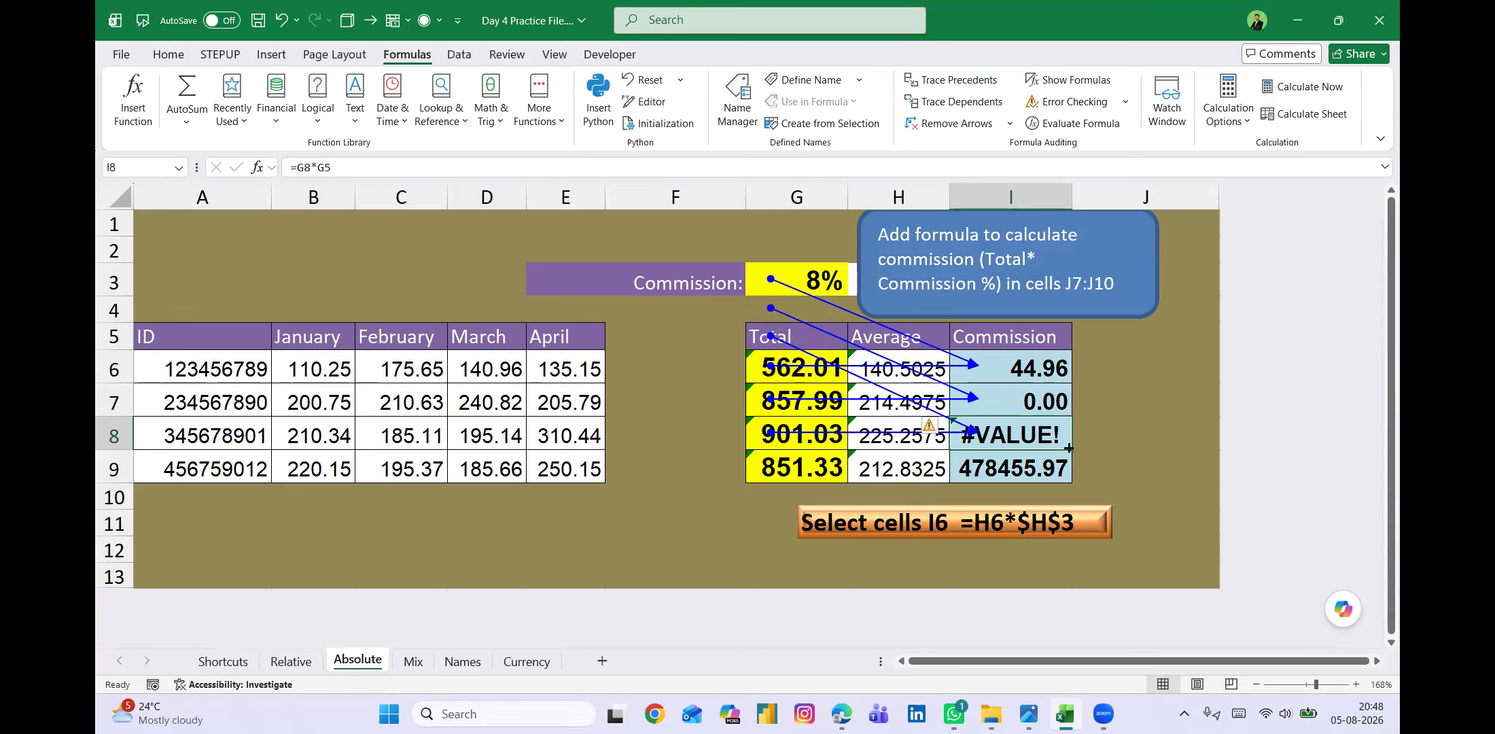
# Compare the commission formula in I6 with the Total cells G6 and G7 and the rate cell G3.
pyautogui.click(1025, 365)
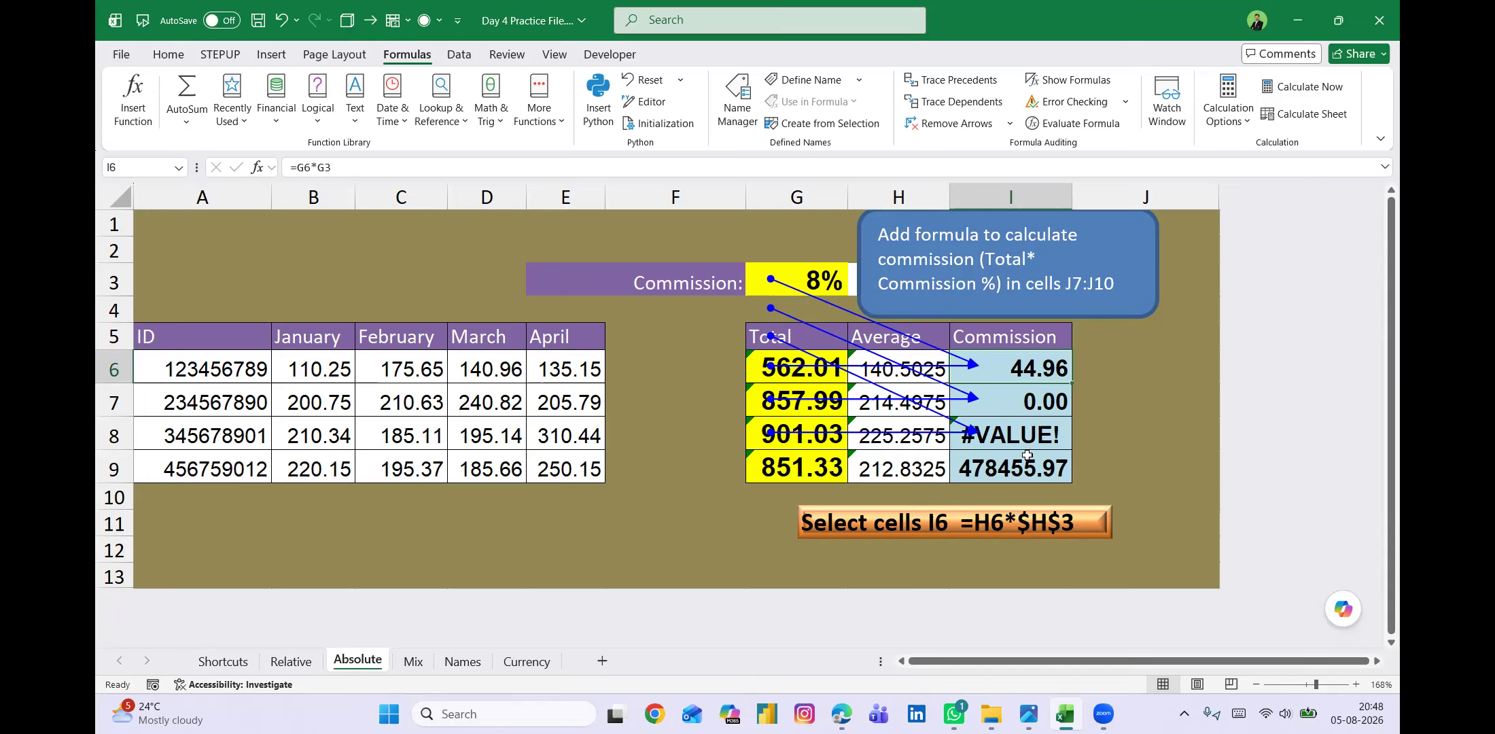
pyautogui.click(758, 362)
pyautogui.click(780, 392)
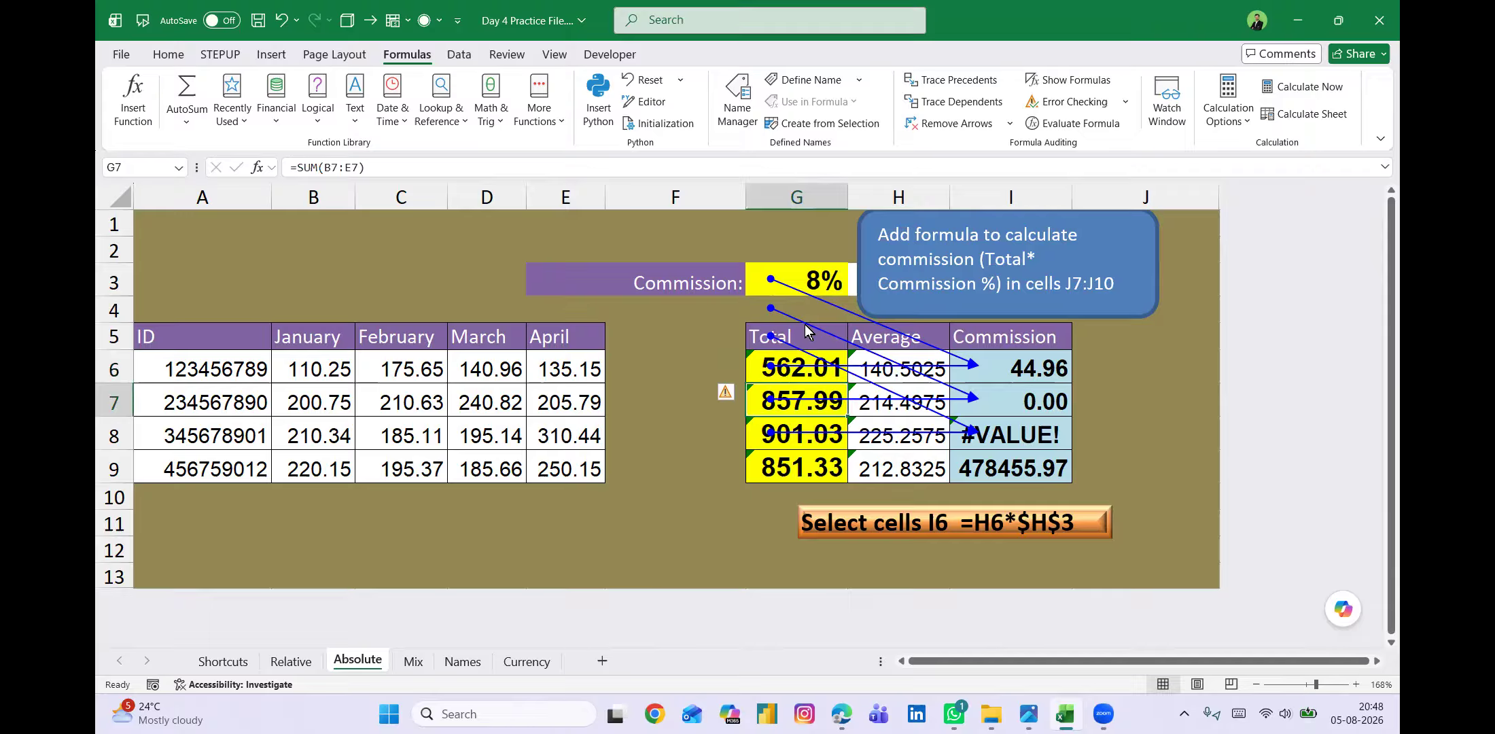
pyautogui.click(758, 276)
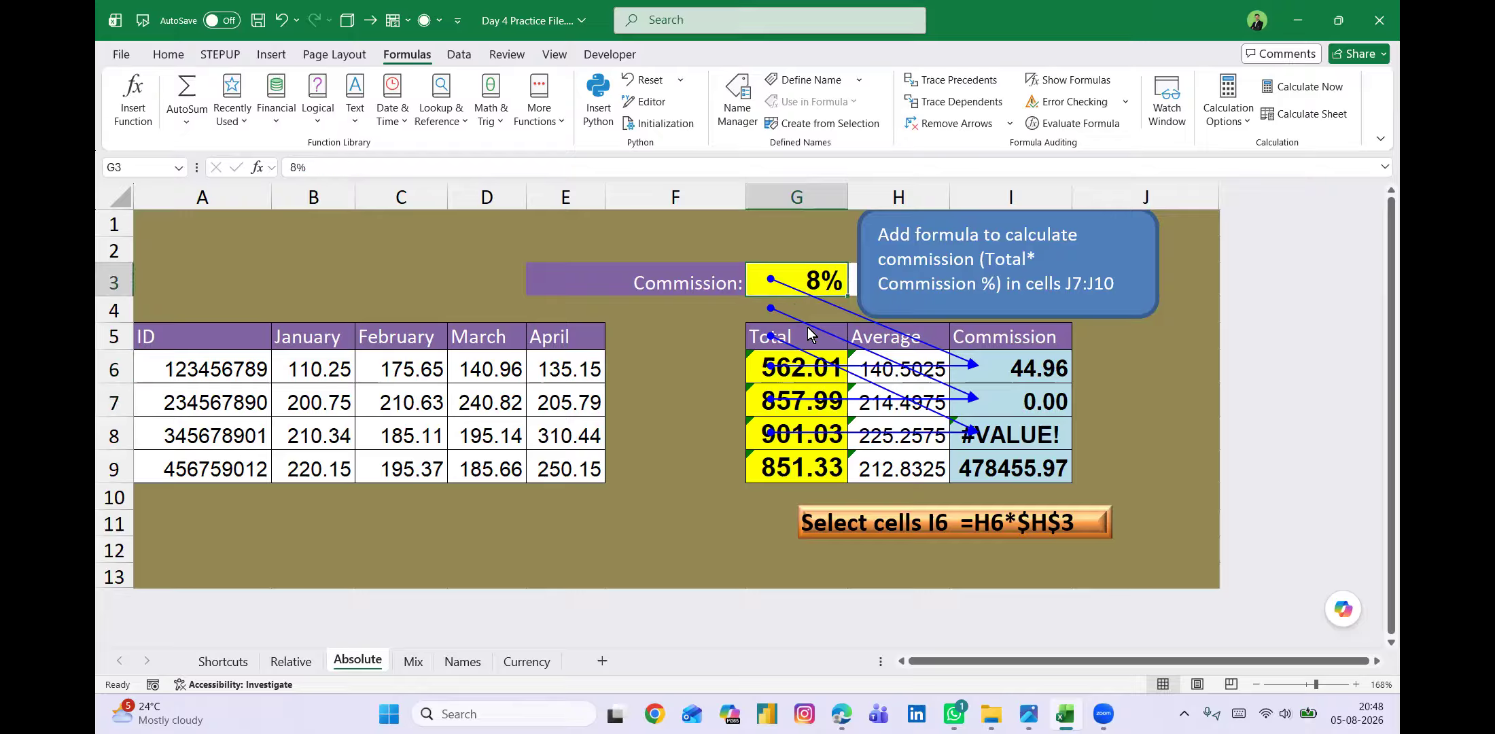
# Review the cells below the rate in column G, from G4 down to the Total in G9, and return to G3.
pyautogui.press('Down')
pyautogui.press('Down')
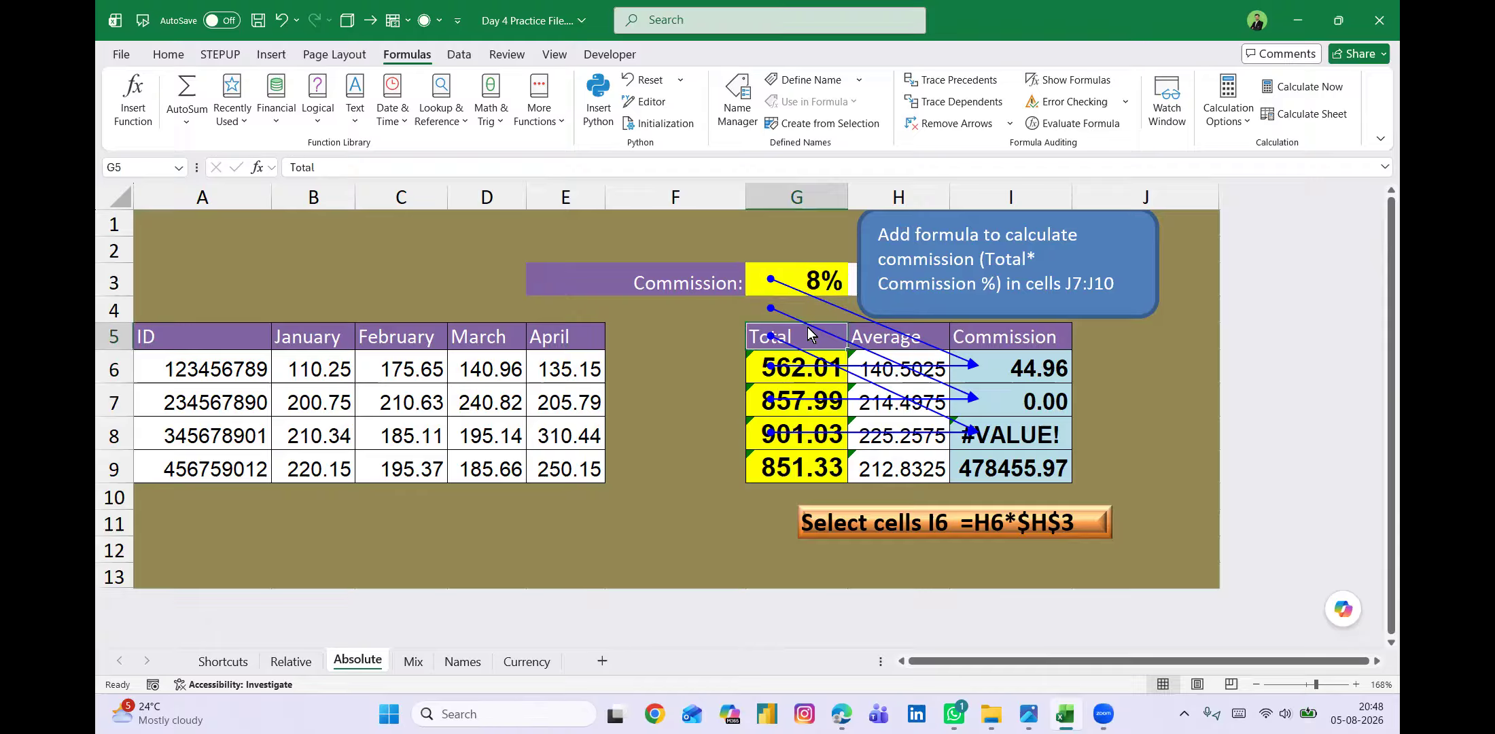
pyautogui.click(767, 370)
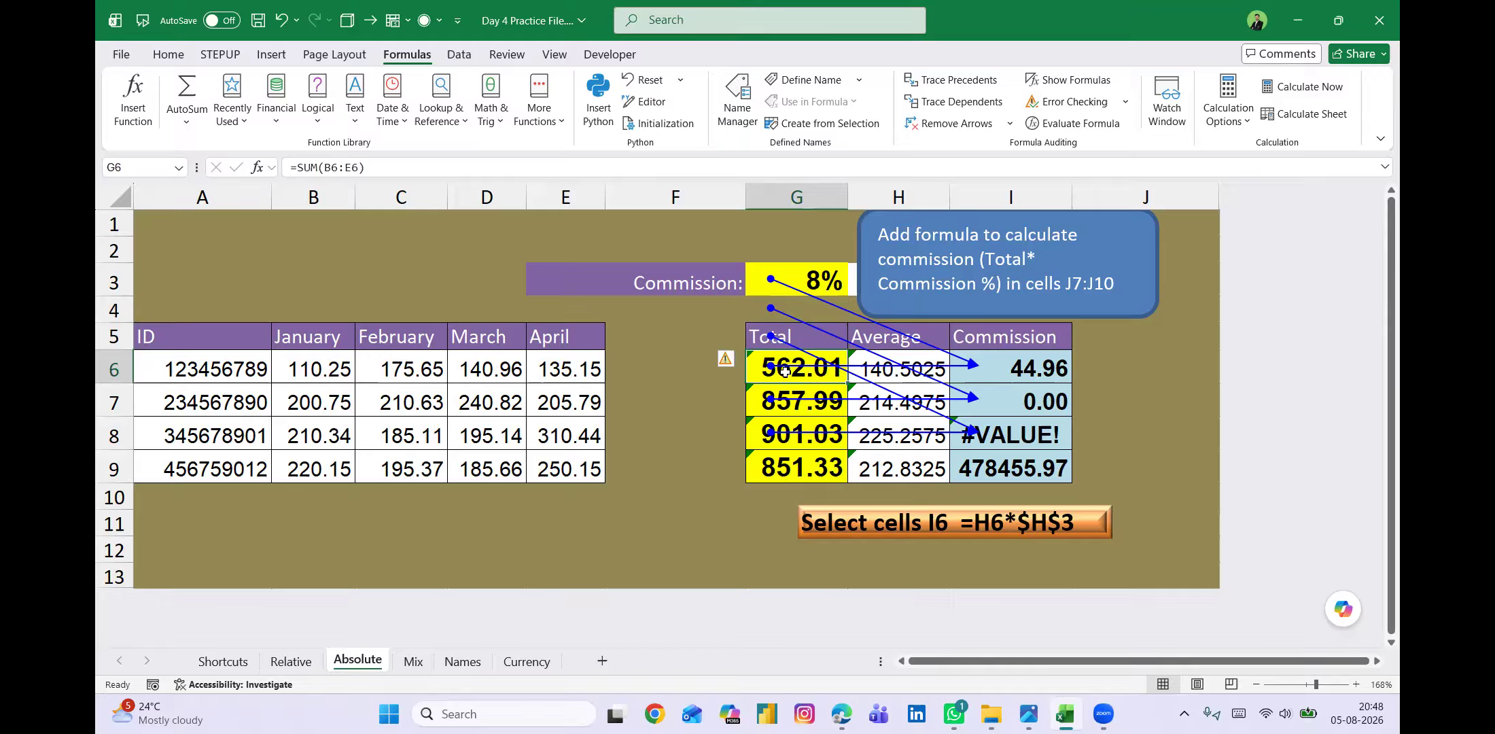
pyautogui.press('Down')
pyautogui.press('Down')
pyautogui.press('Down')
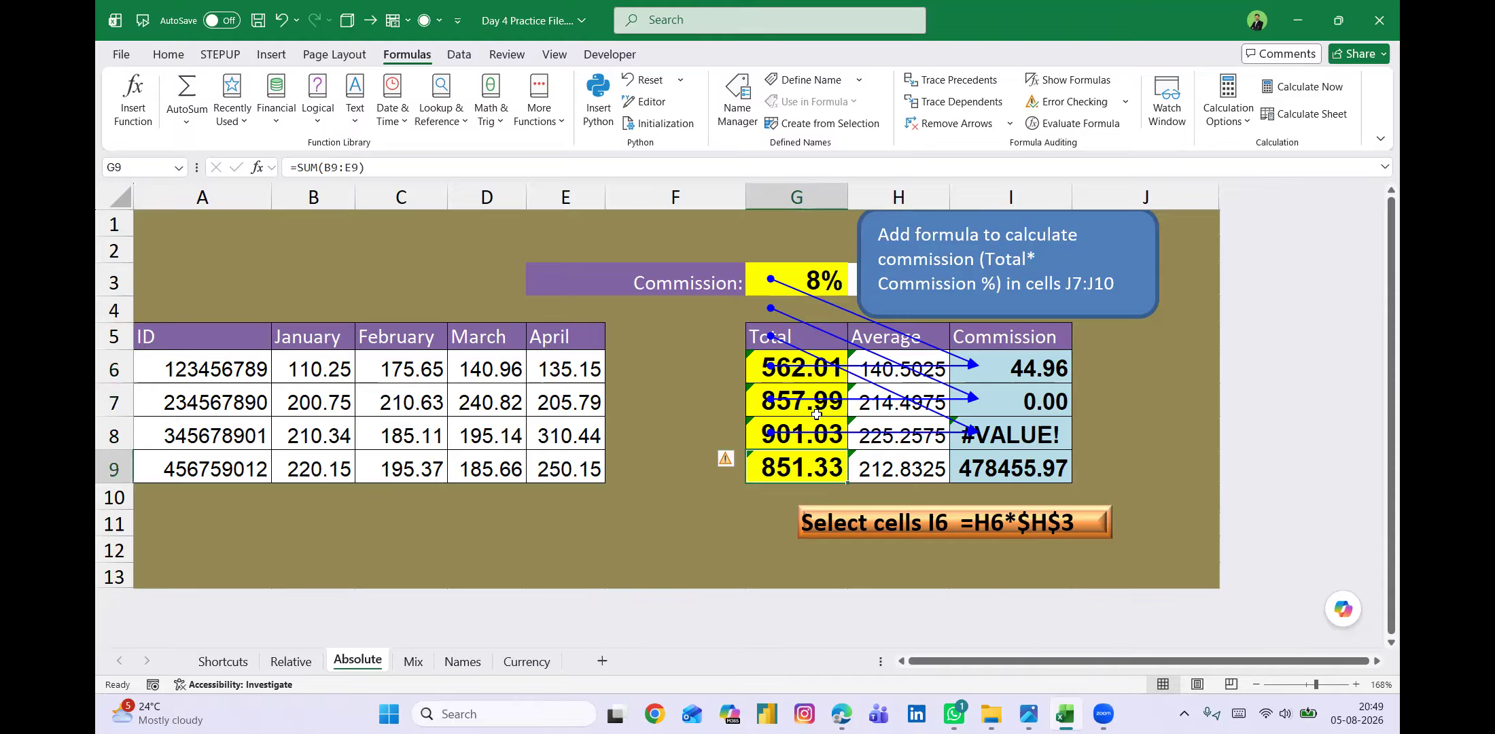
pyautogui.press('Up')
pyautogui.press('Up')
pyautogui.press('Up')
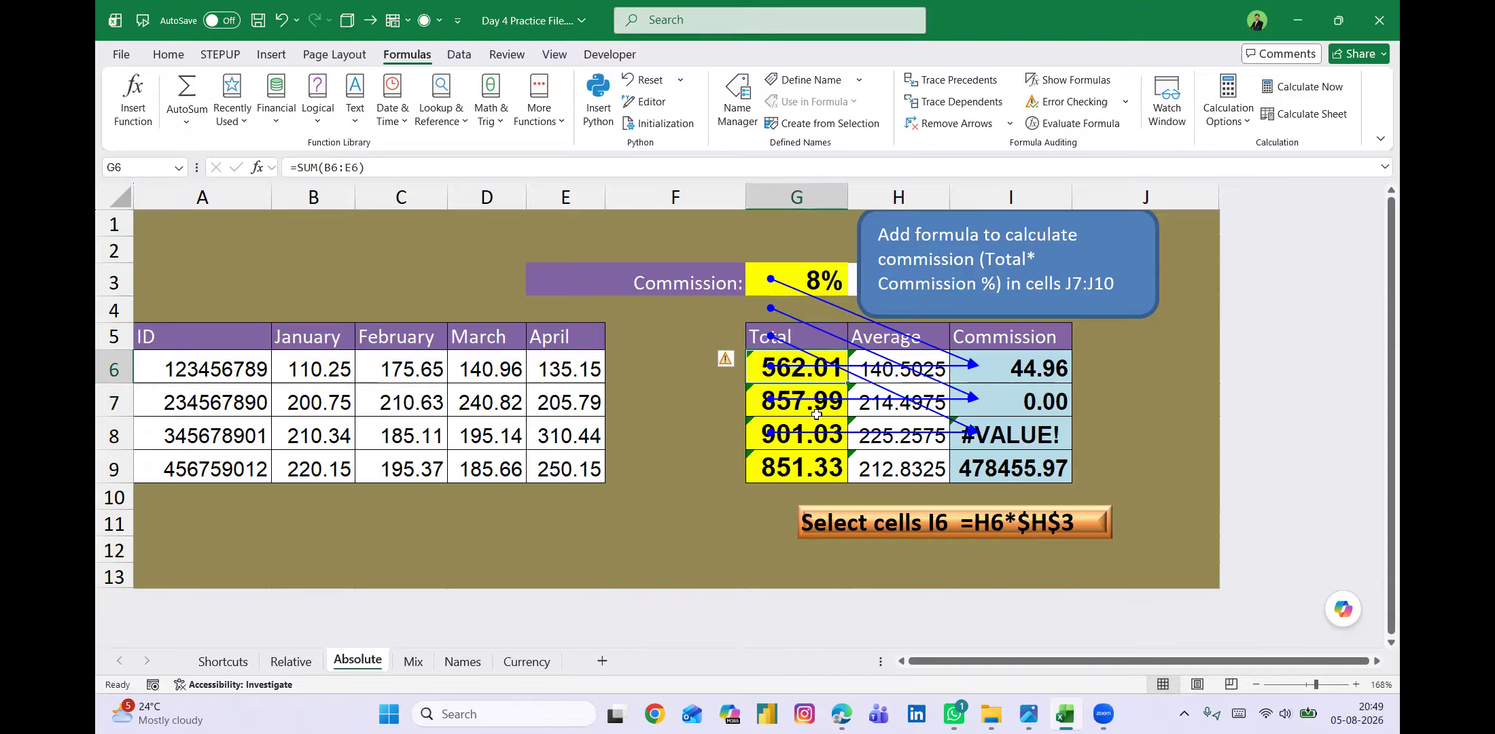
pyautogui.click(783, 274)
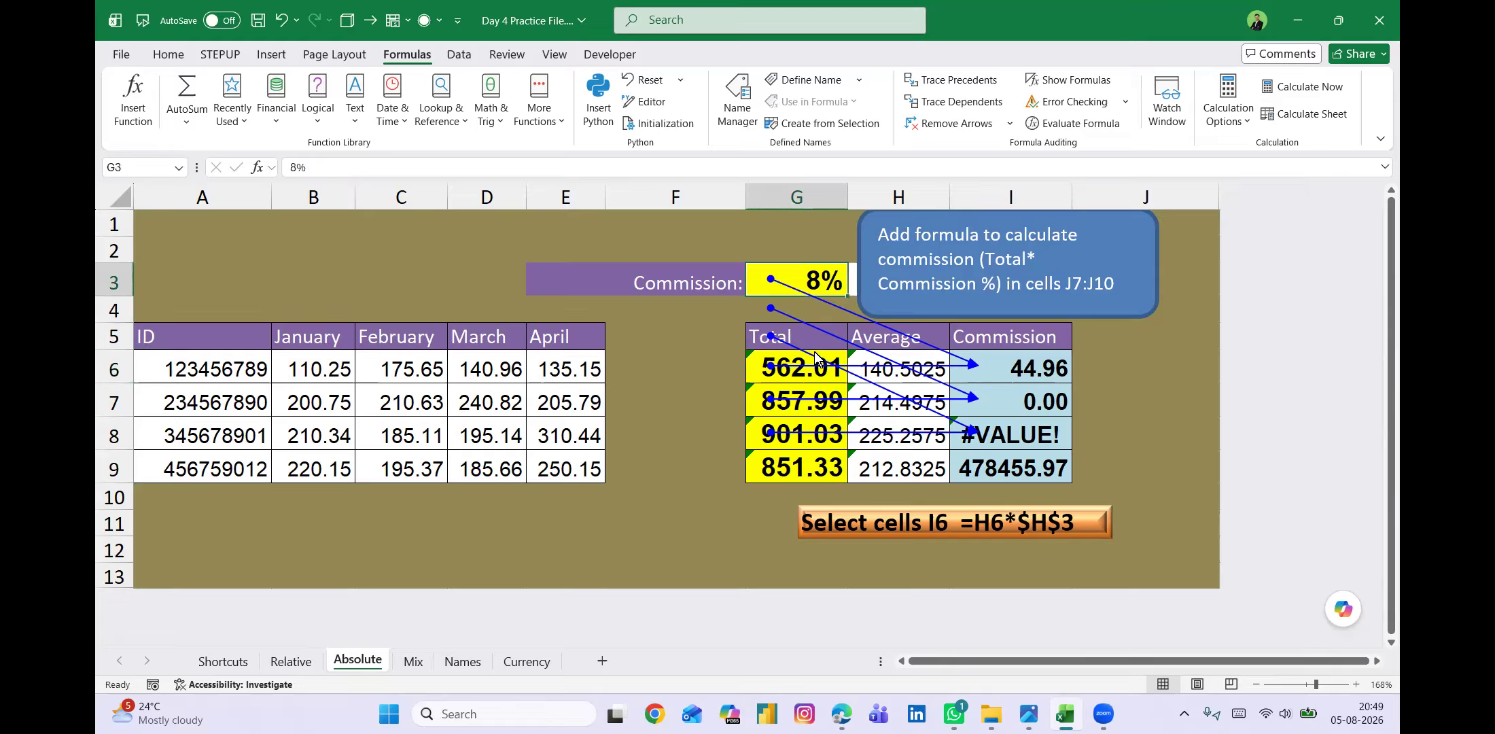
# Clear the commission formulas from I6:I9.
pyautogui.click(1013, 368)
pyautogui.keyDown('shift'); pyautogui.click(1008, 467); pyautogui.keyUp('shift')
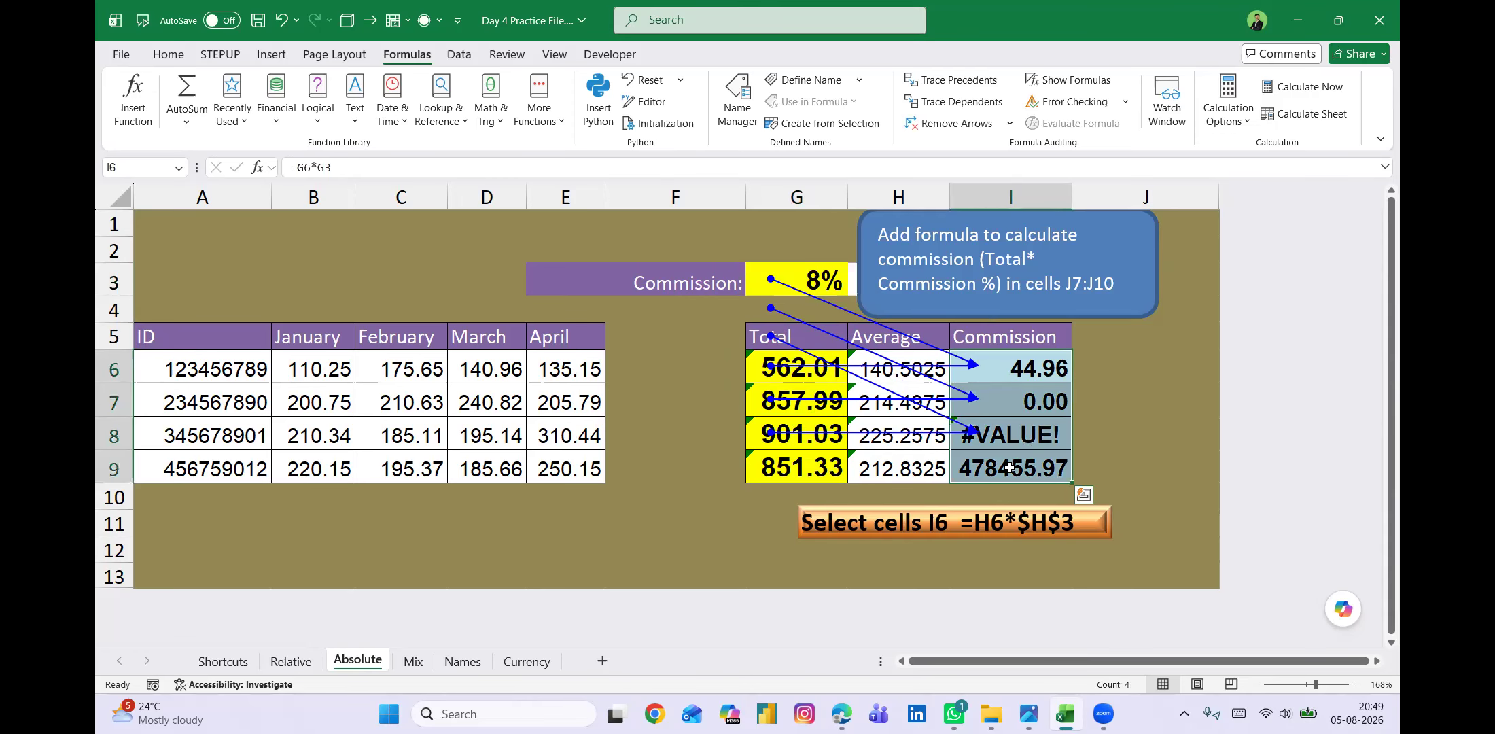
pyautogui.press('Delete')
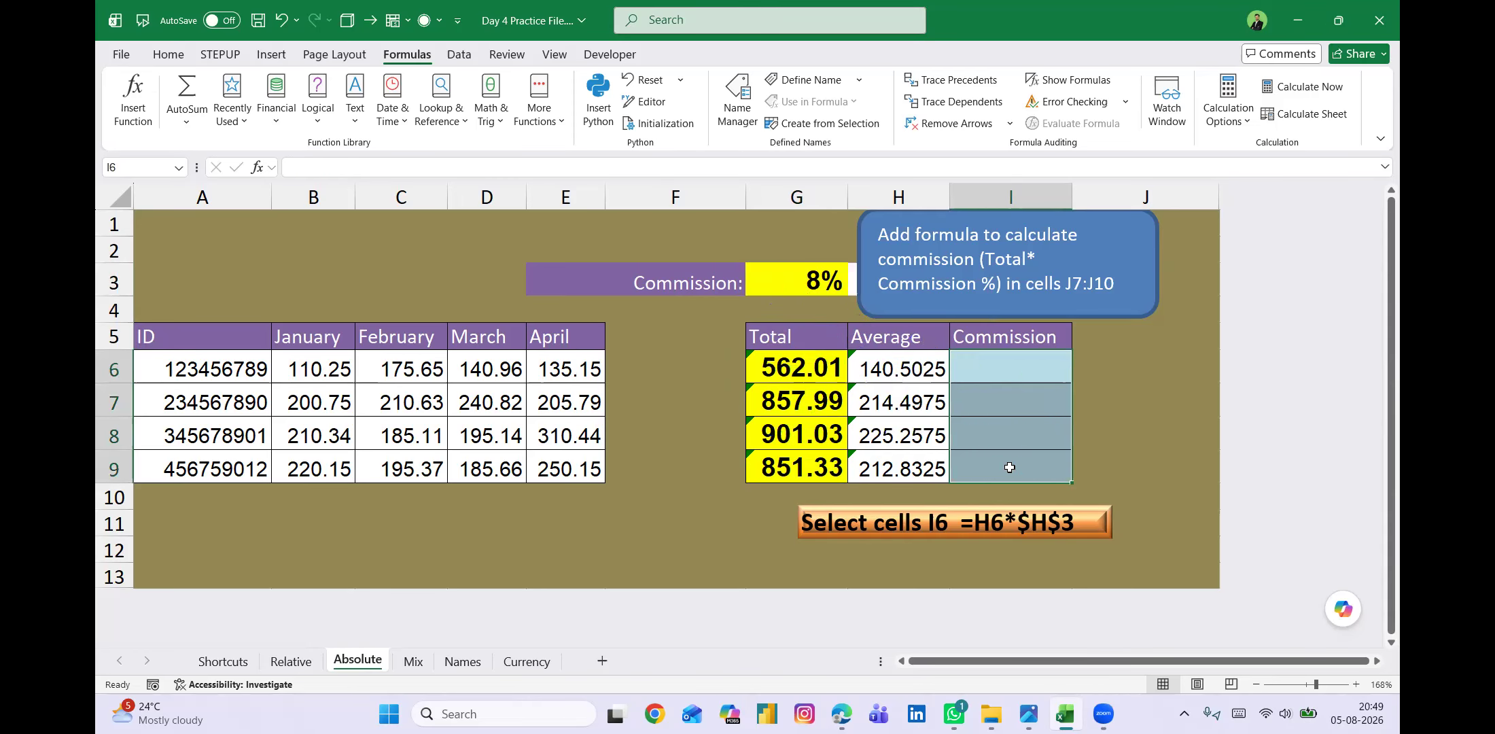
# Enter the commission formula =G6*$G$3 in I6, with the rate cell locked as an absolute reference.
pyautogui.click(991, 369)
pyautogui.write('=')
pyautogui.press('Left')
pyautogui.press('Left')
pyautogui.write('*')
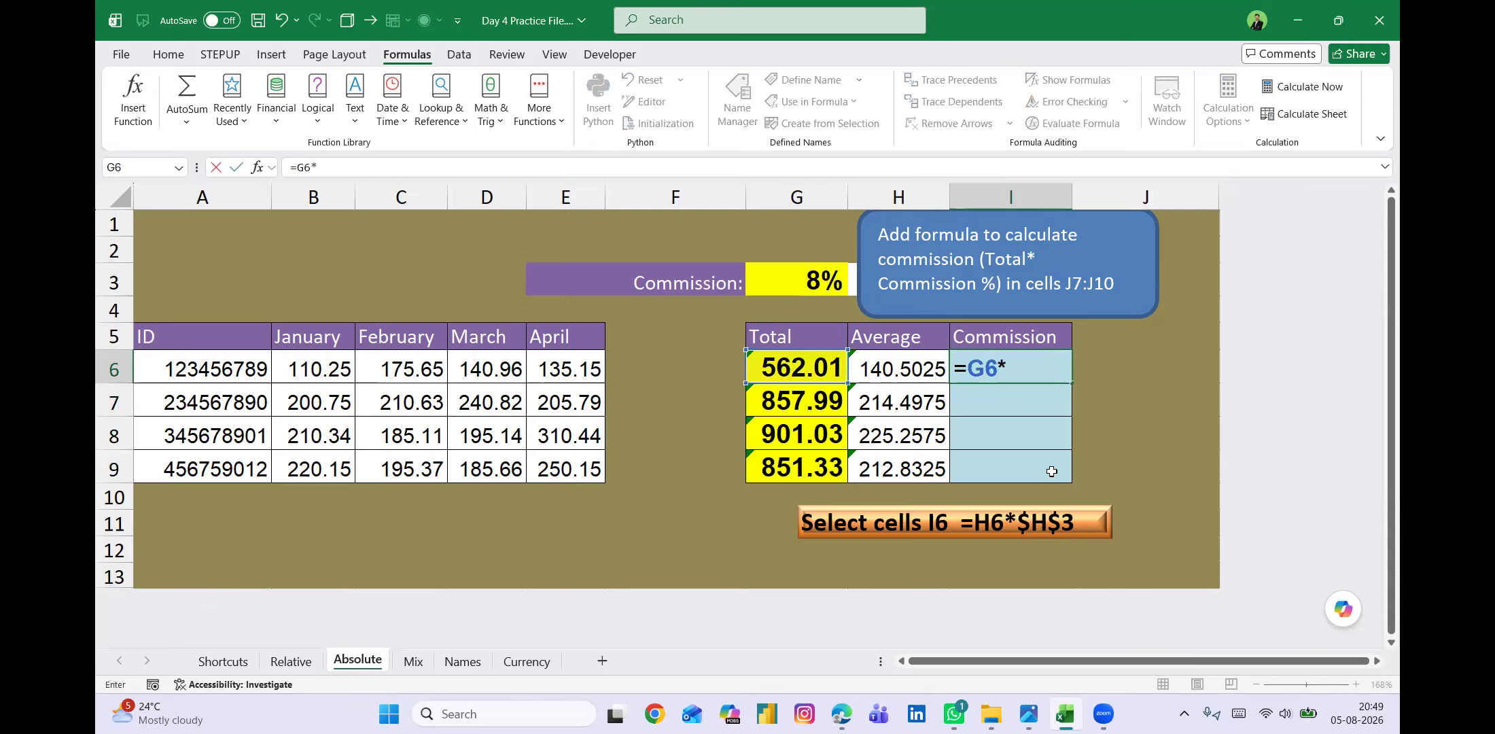
pyautogui.press('Left')
pyautogui.press('Left')
pyautogui.press('Up')
pyautogui.press('Up')
pyautogui.press('Up')
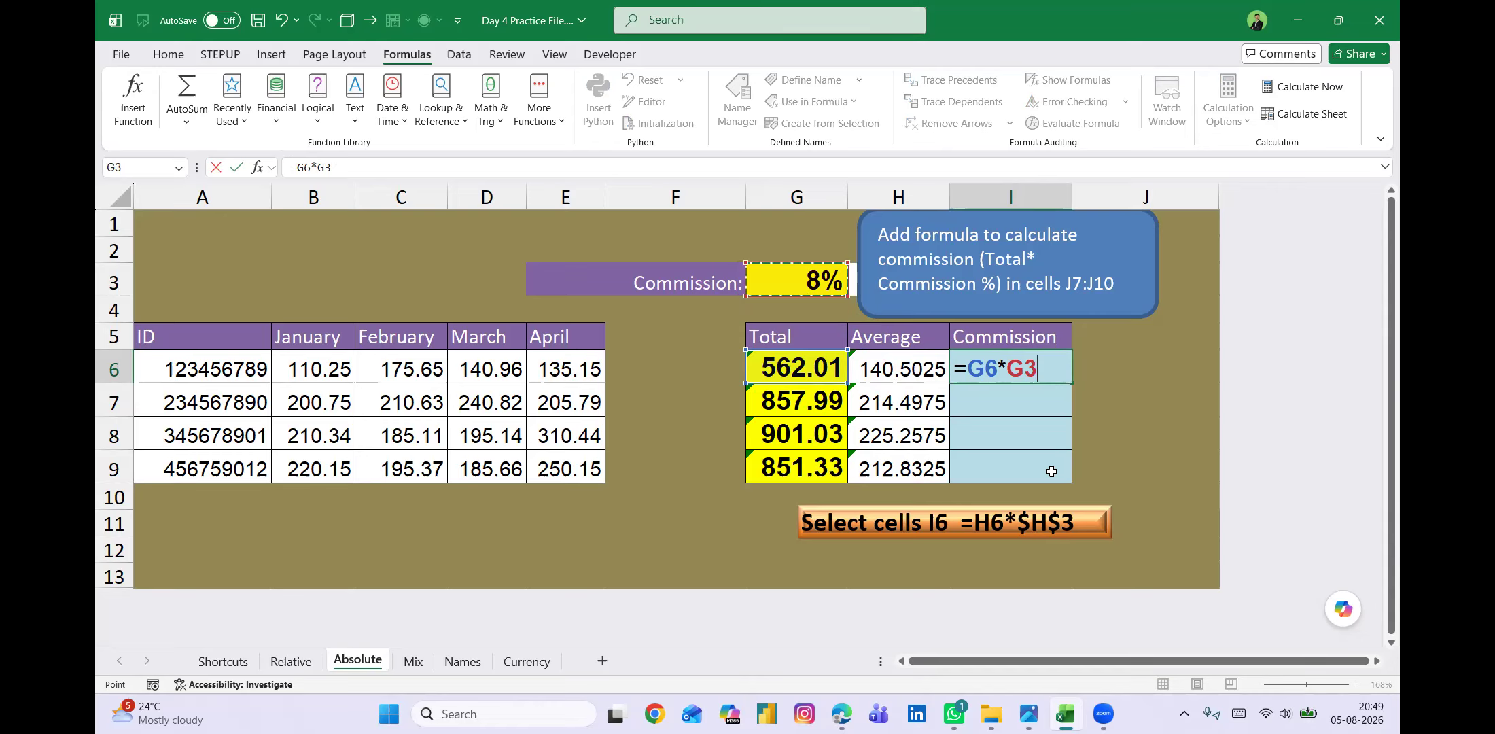
pyautogui.press('F4')
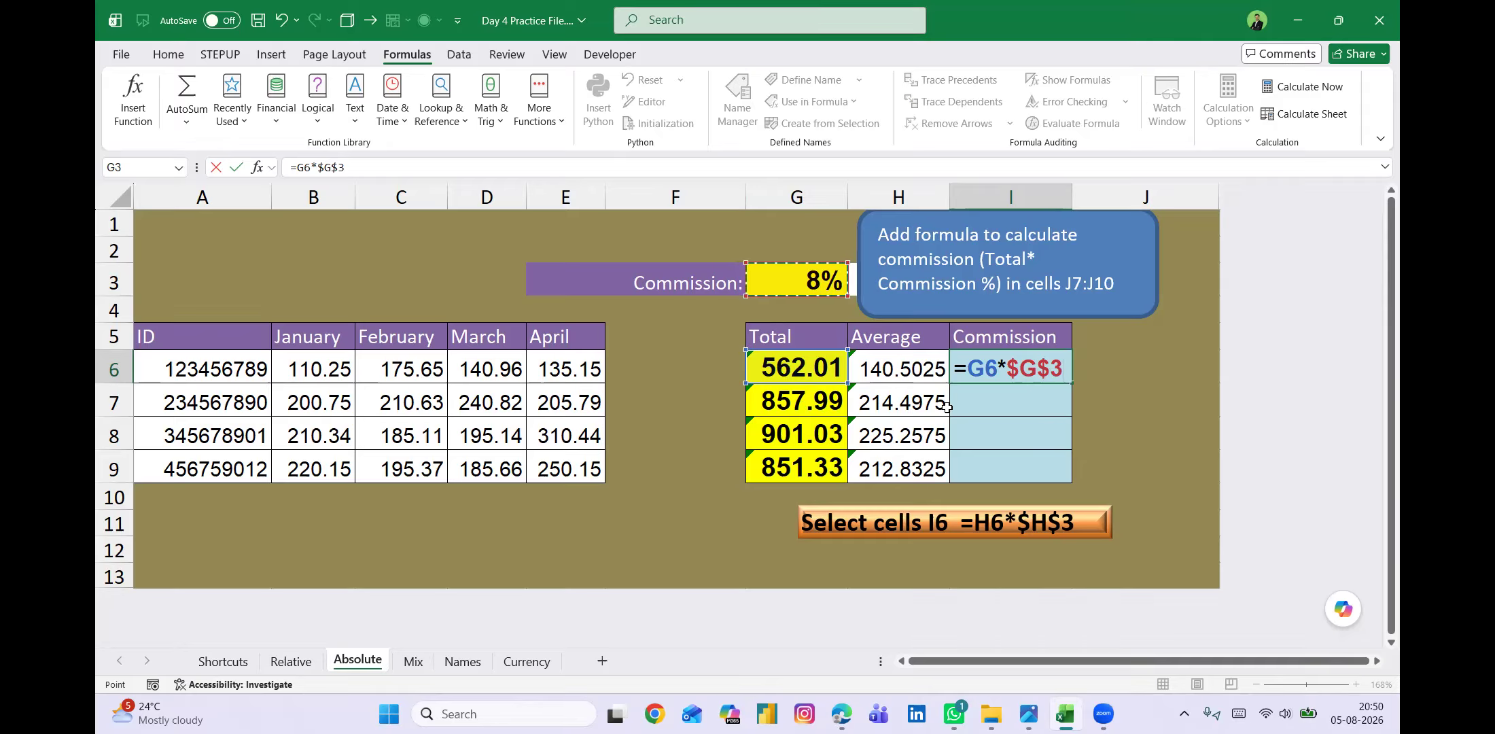
pyautogui.hotkey('ctrl', 'Return')
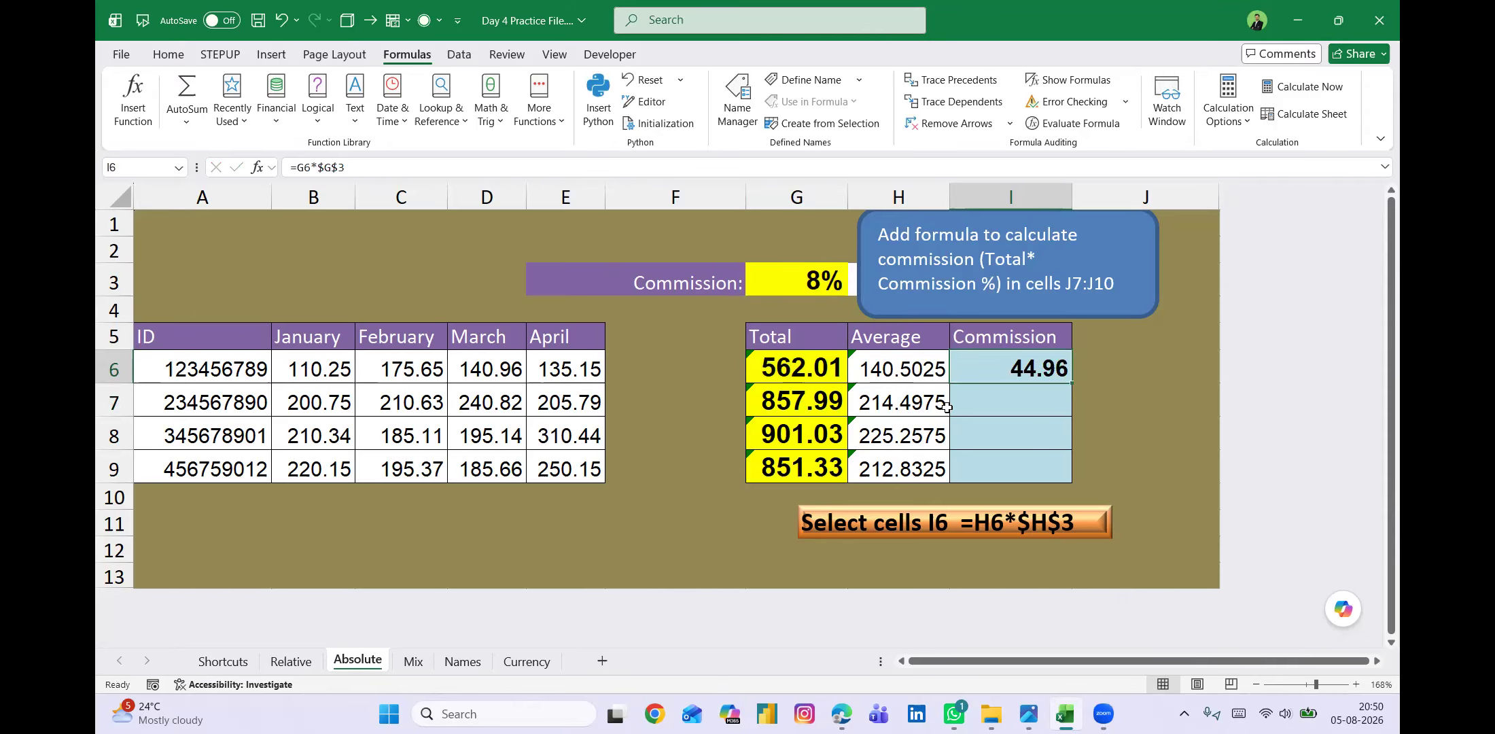
# Fill the commission formula from I6 down to I9.
pyautogui.keyDown('shift'); pyautogui.click(949, 411); pyautogui.keyUp('shift')
pyautogui.hotkey('shift', 'Down')
pyautogui.hotkey('shift', 'Down')
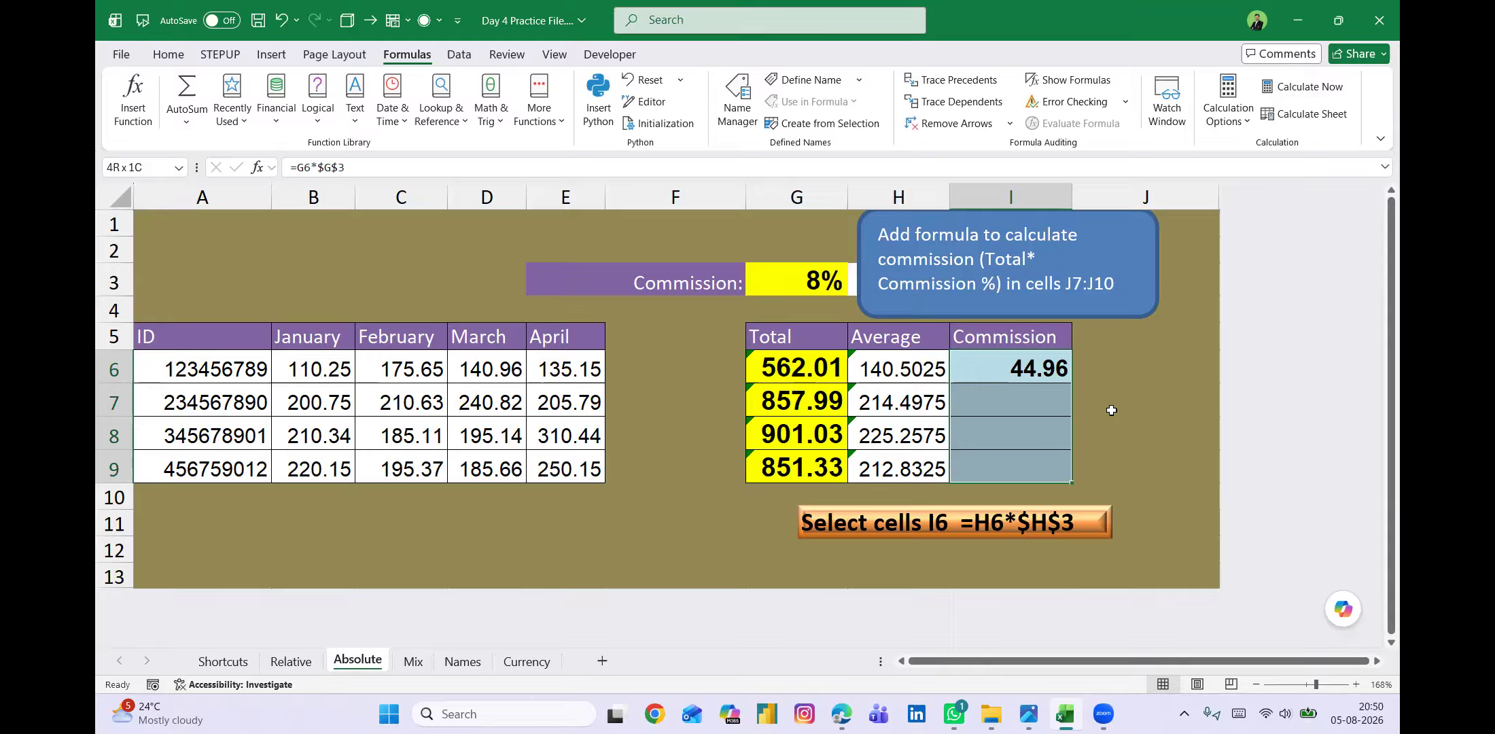
pyautogui.hotkey('ctrl', 'd')
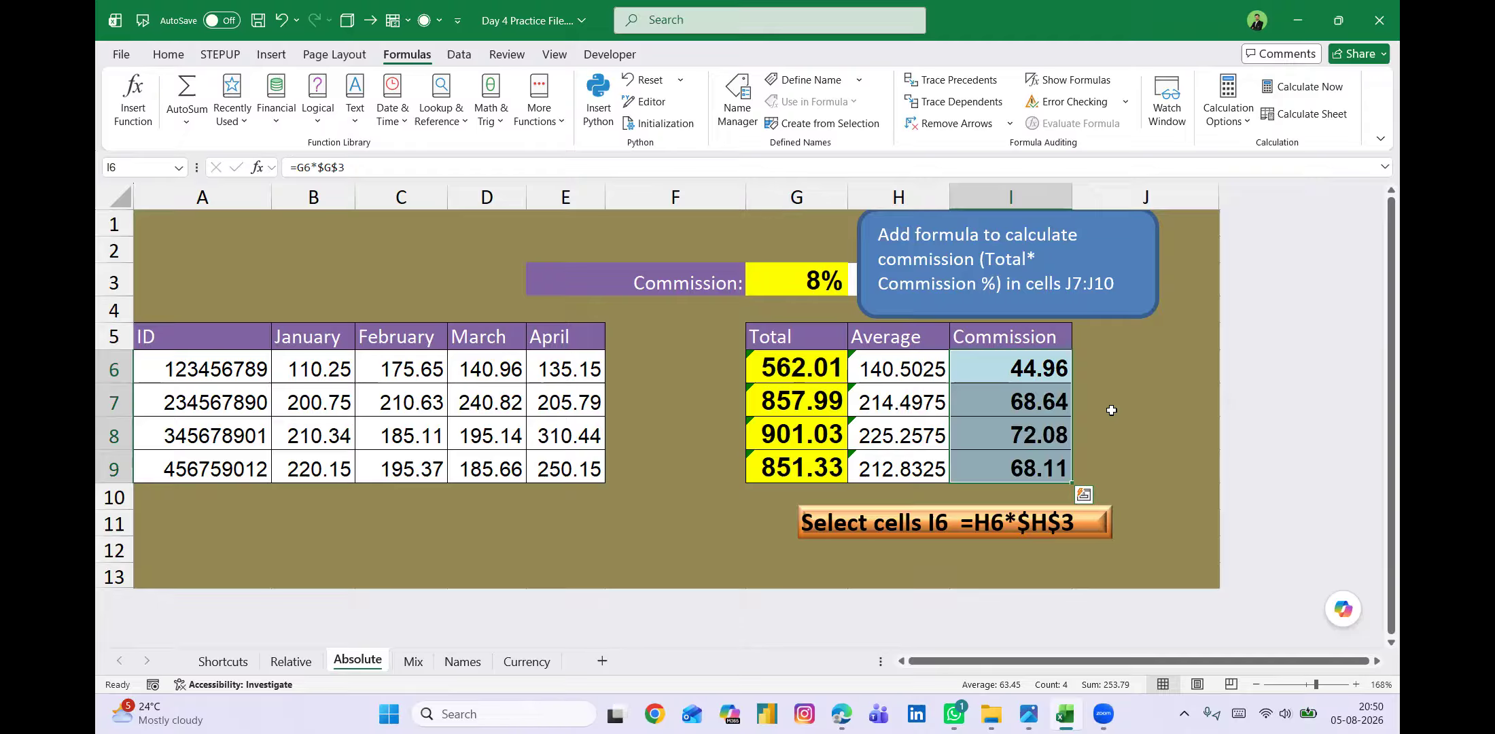
# Trace the dependents of the commission rate cell G3.
pyautogui.click(789, 275)
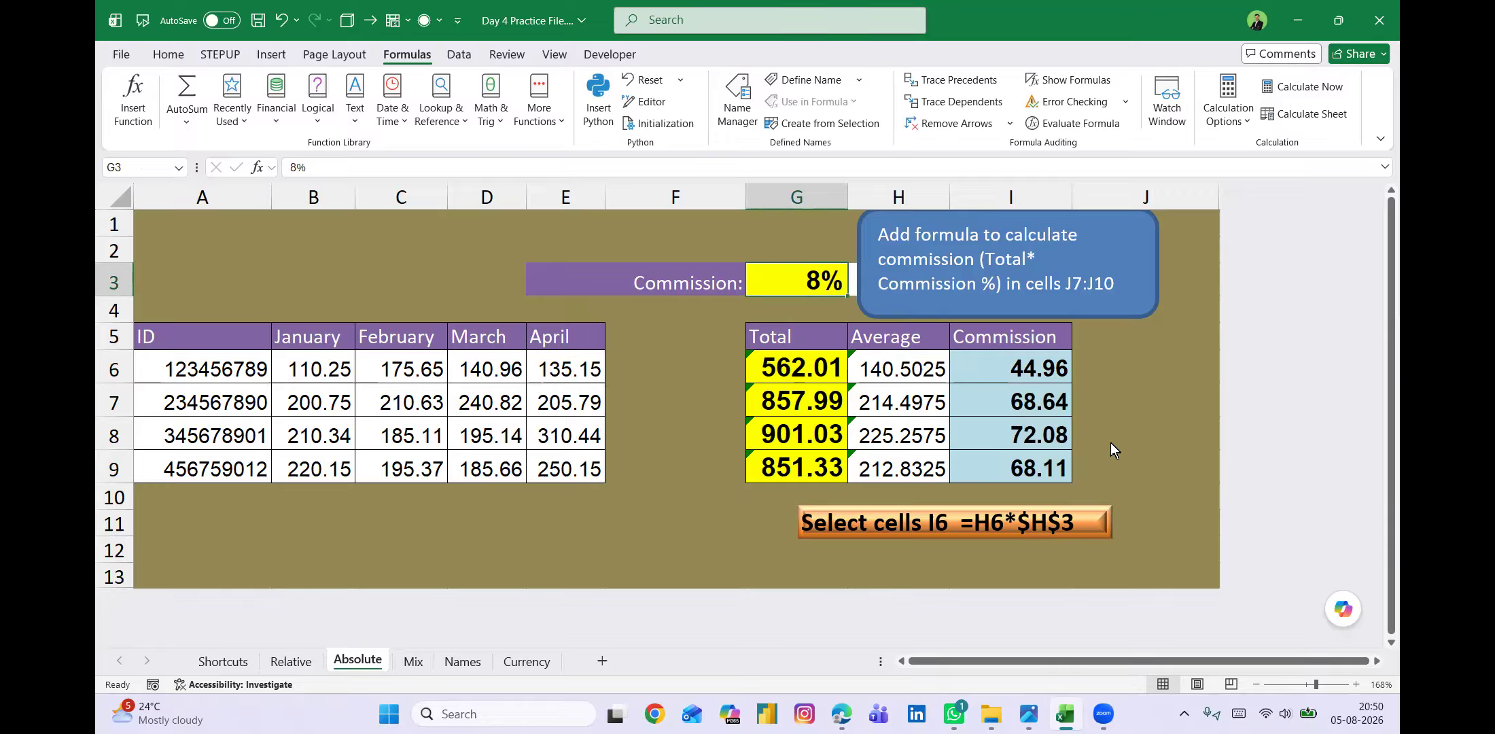
pyautogui.press('alt')
pyautogui.press('m')
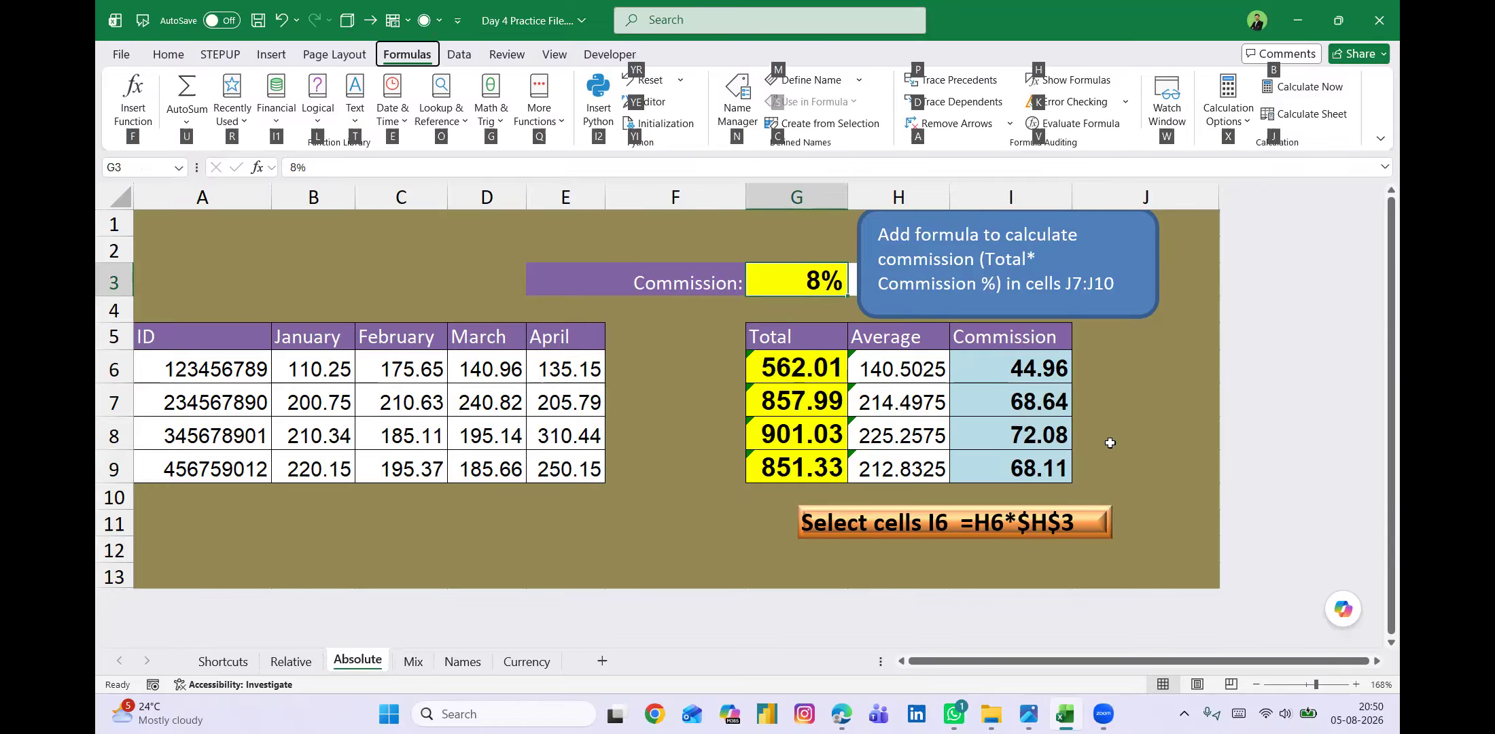
pyautogui.press('d')
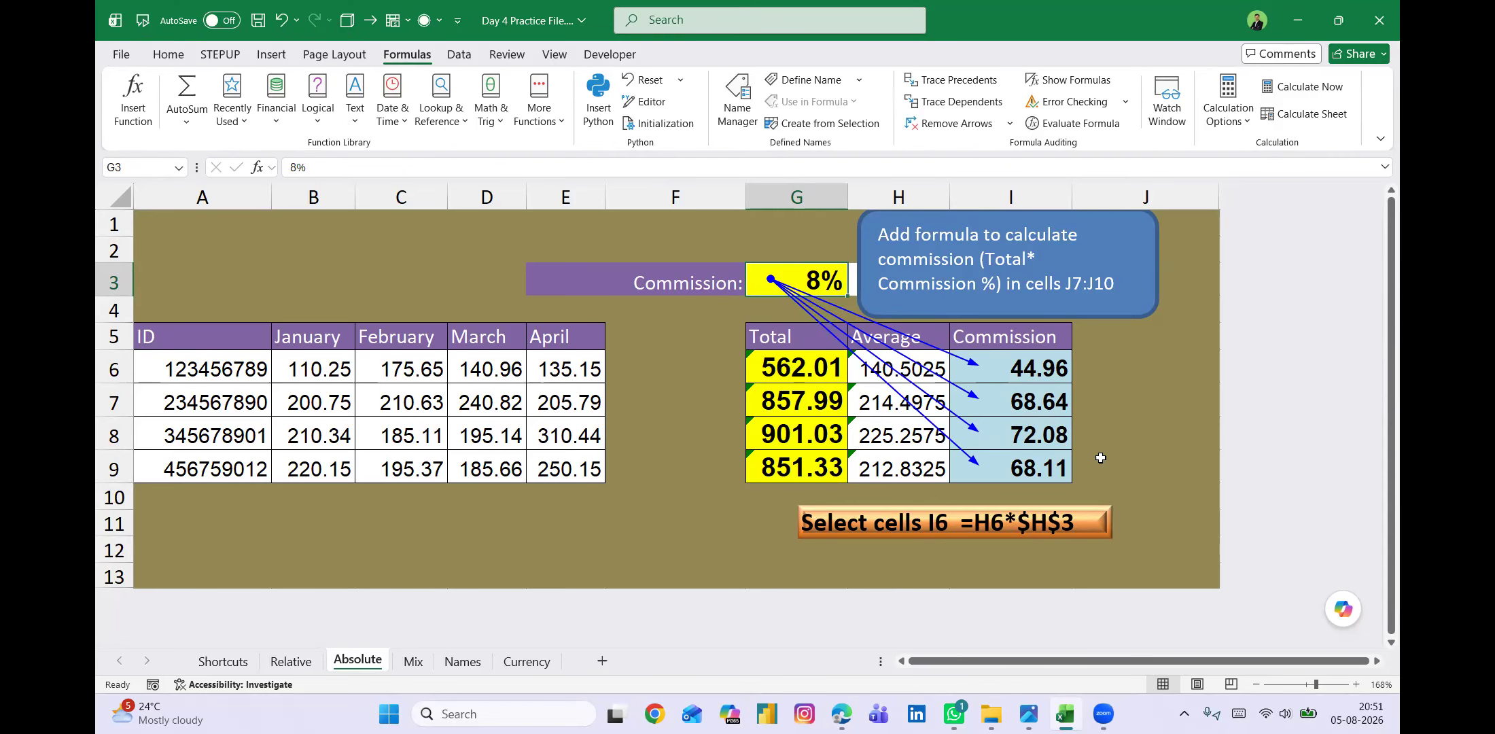
# Show the sheet's formulas to examine the references in the Commission column, and return to showing values.
pyautogui.hotkey('ctrl', '`')
pyautogui.hscroll(4, 1101, 458)
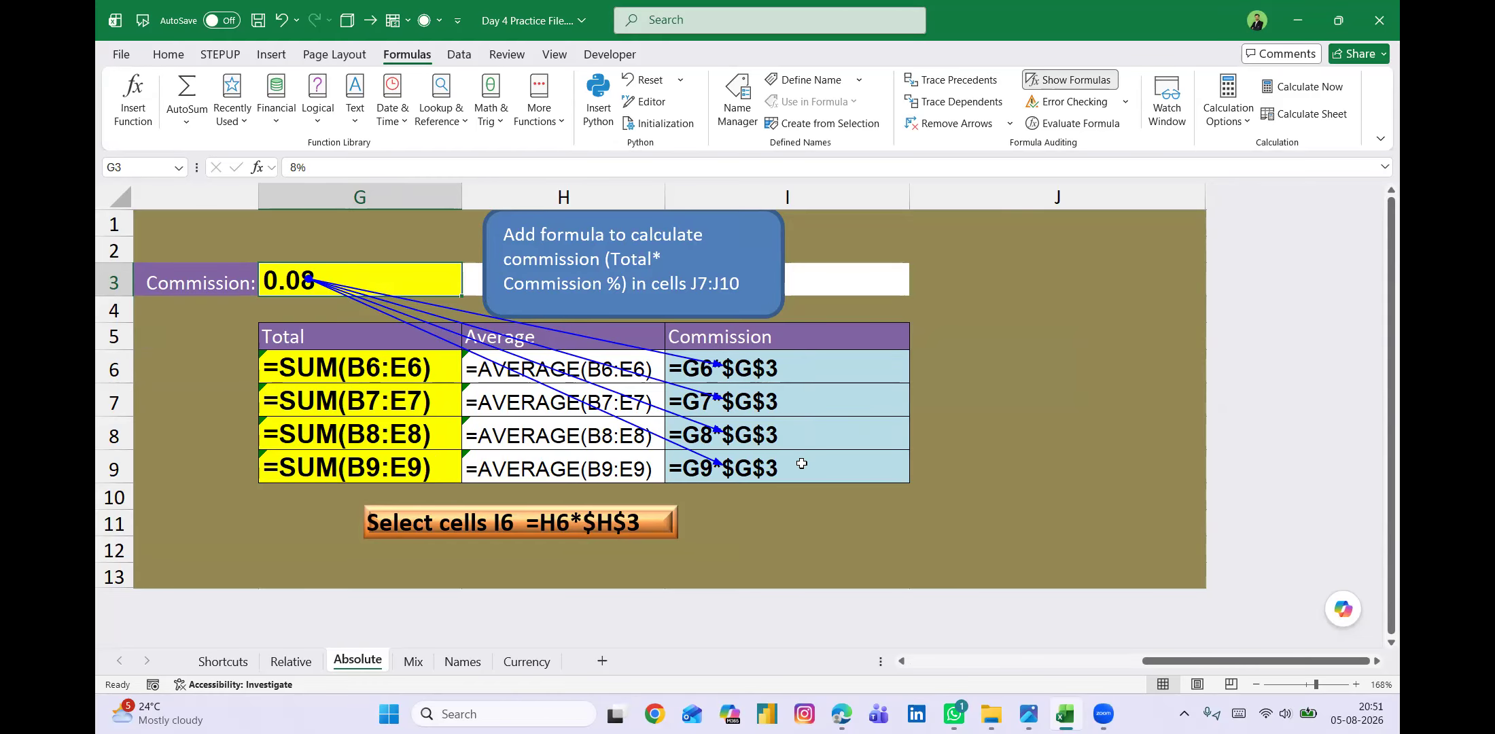
pyautogui.hotkey('ctrl', '`')
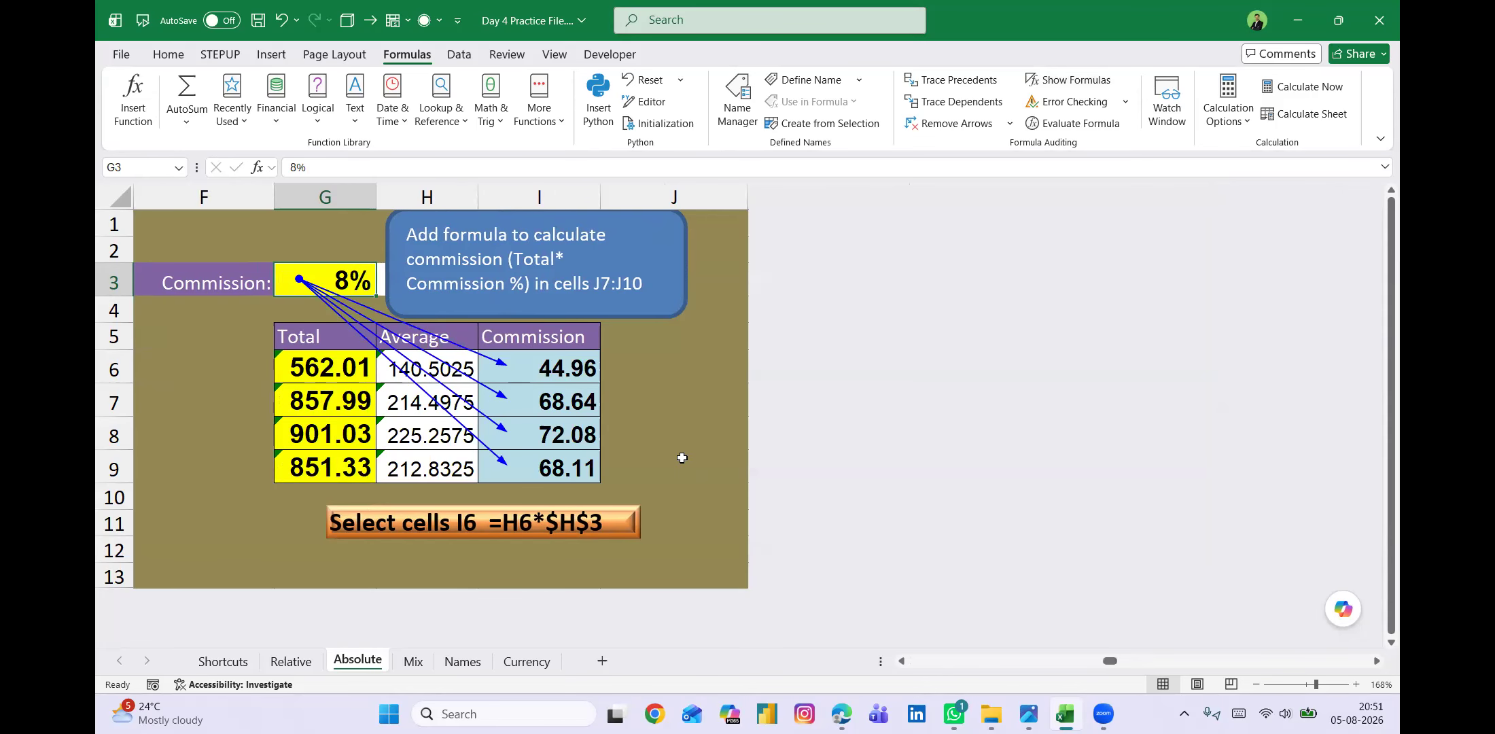
pyautogui.hscroll(-5, 682, 457)
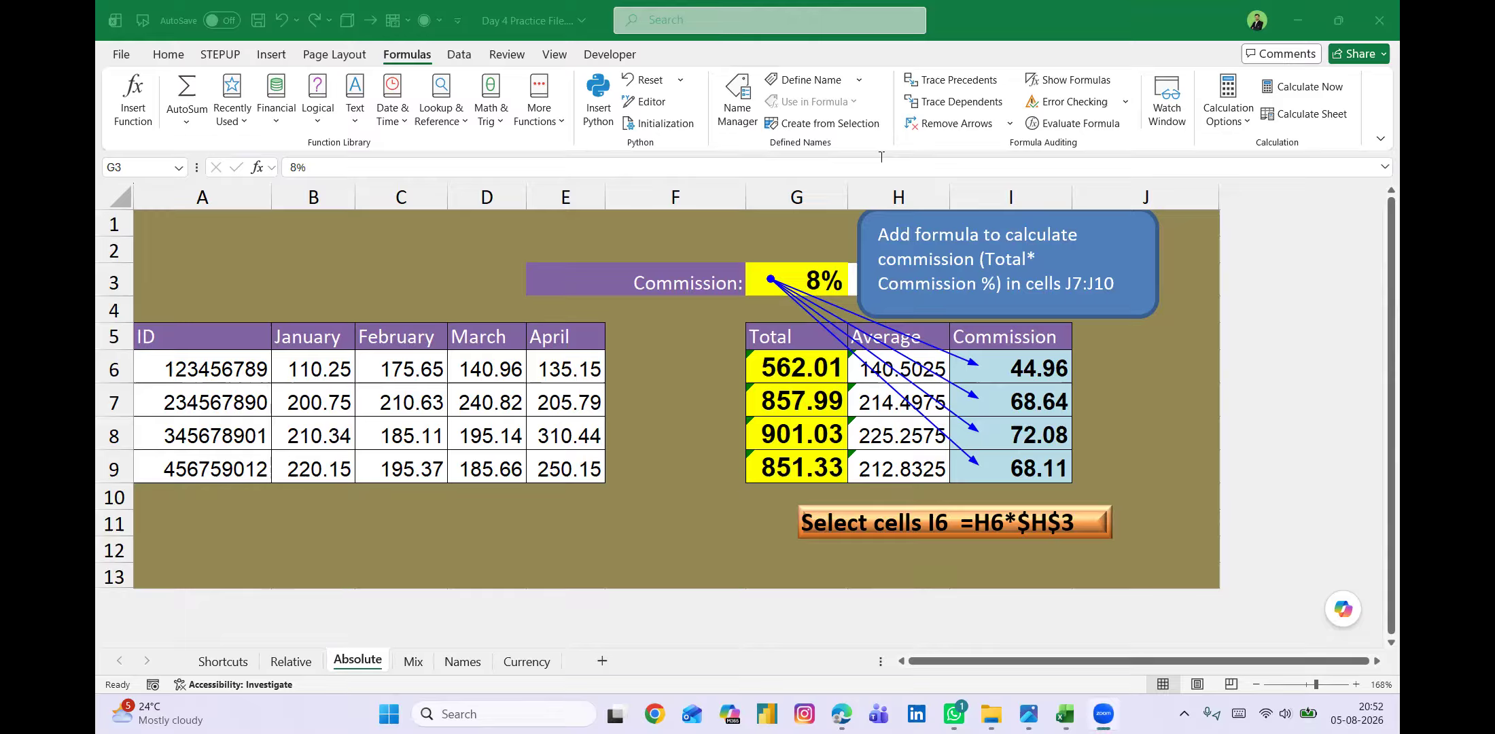
# Open the Mix sheet and select D9, the Comm Q1 cell for North.
pyautogui.click(412, 659)
pyautogui.click(413, 660)
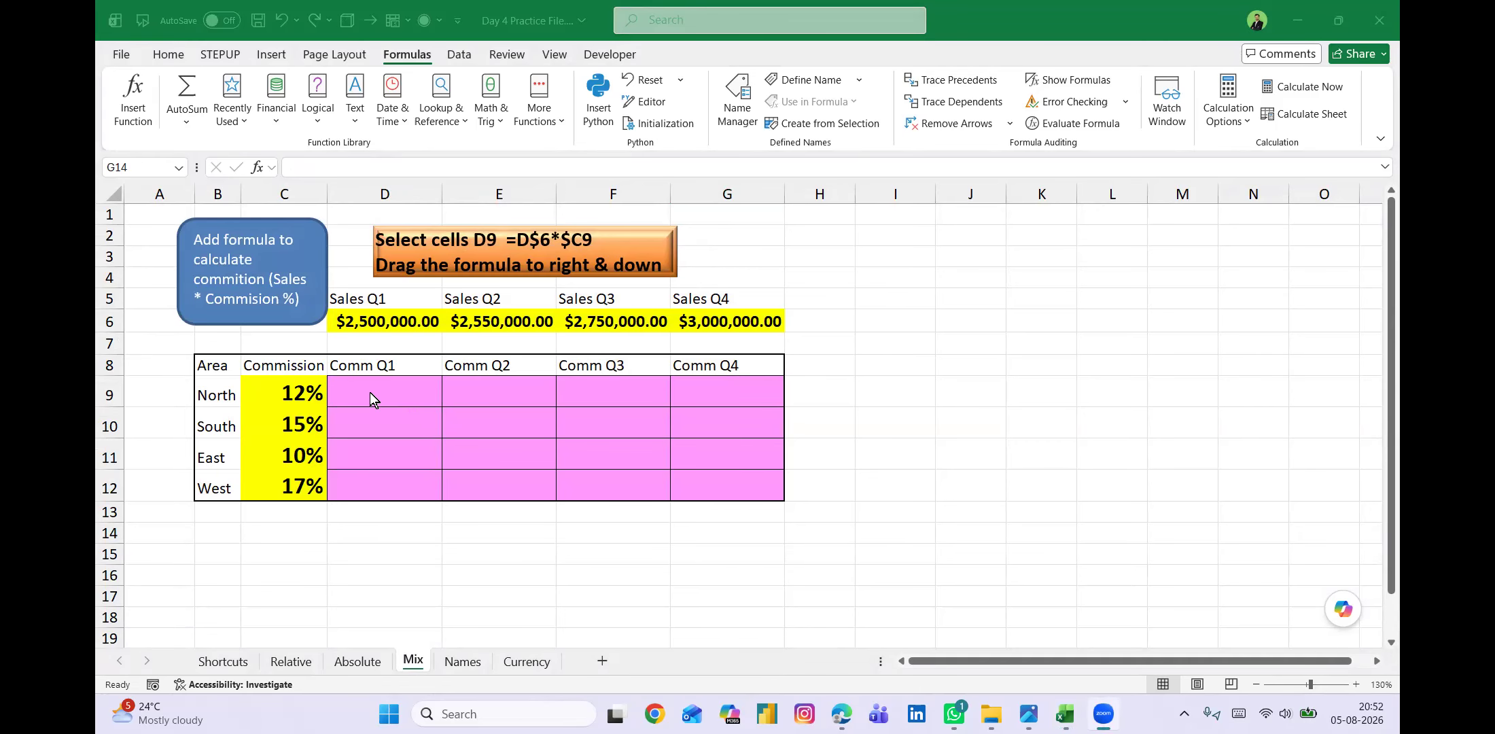
pyautogui.click(370, 393)
pyautogui.click(397, 394)
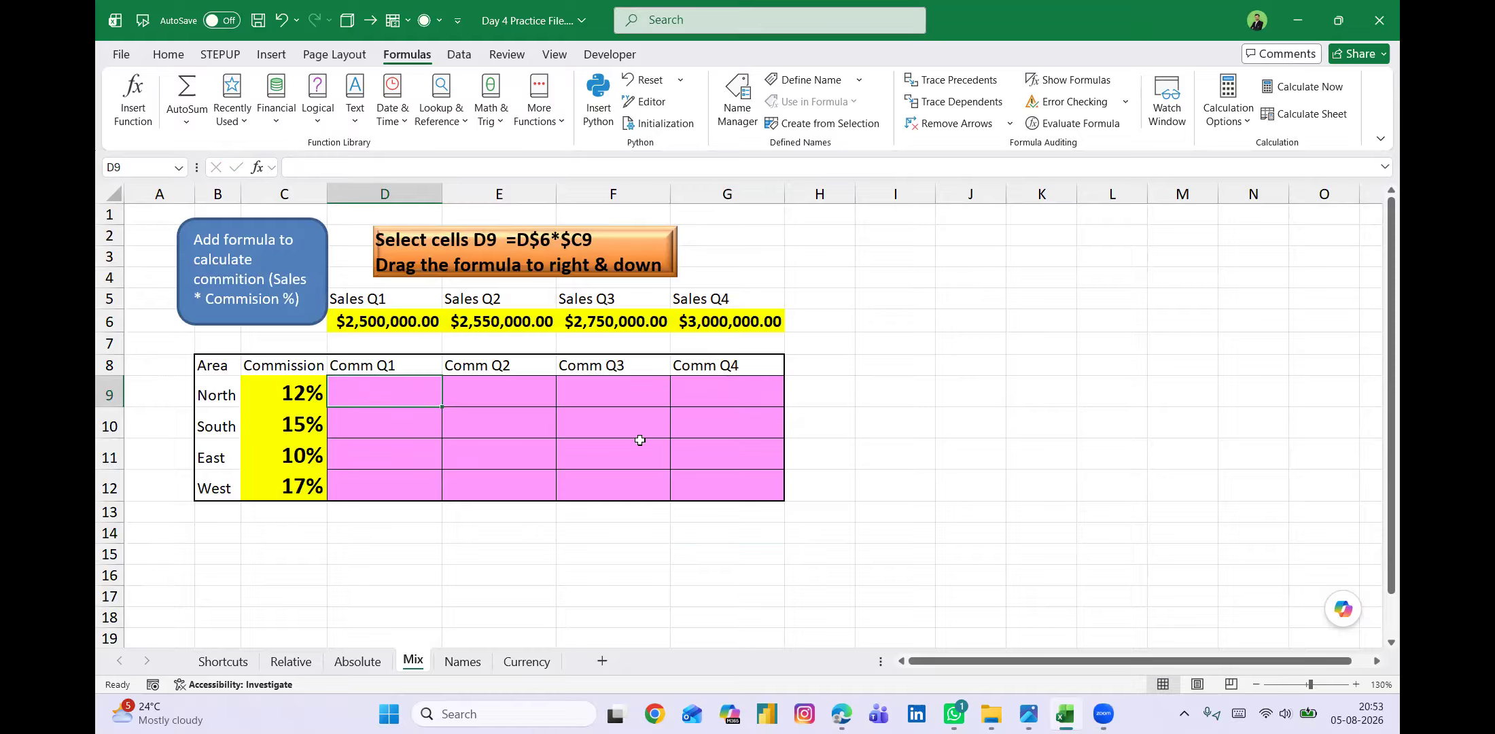
# Review the quarterly sales in D6:G6 and the area commission rates in C9:C12.
pyautogui.click(385, 321)
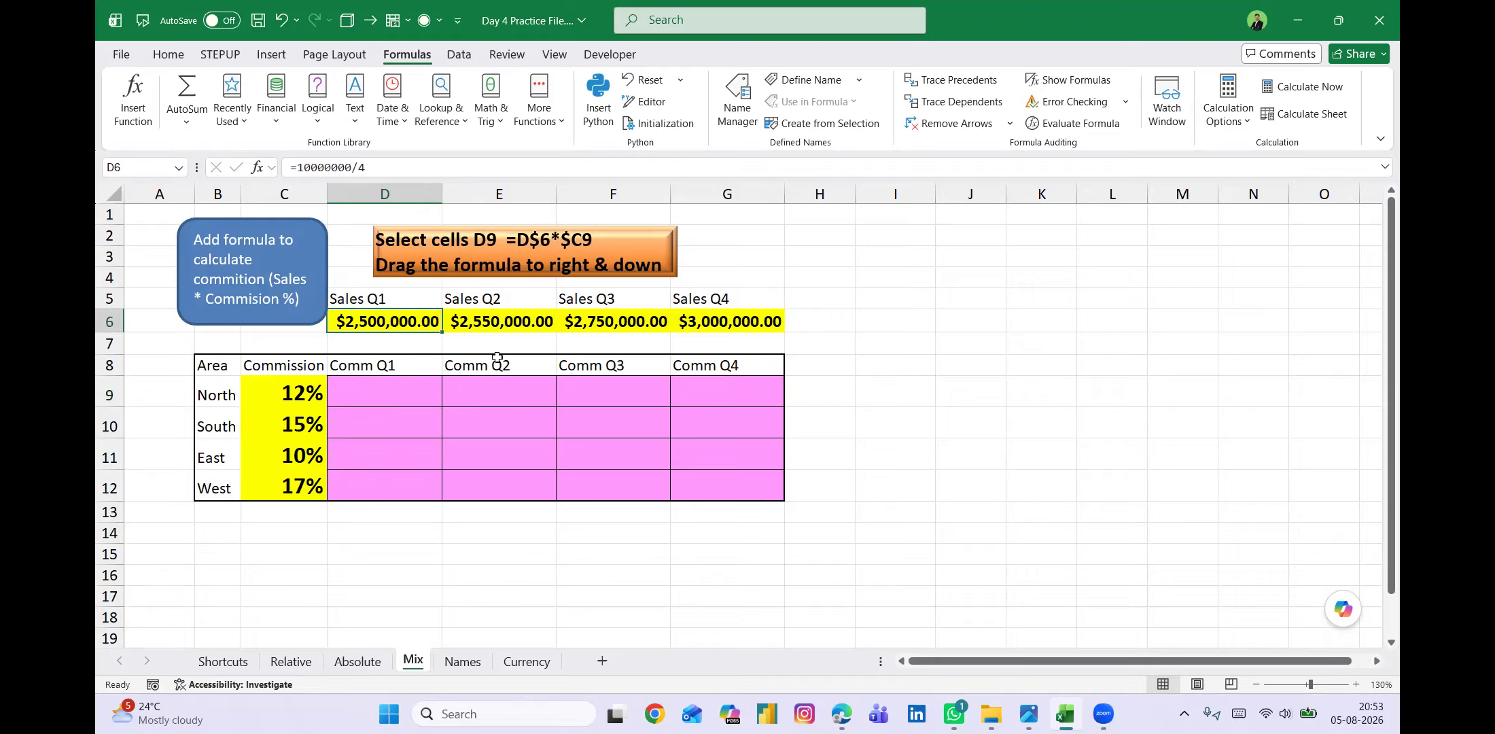
pyautogui.click(520, 331)
pyautogui.click(600, 330)
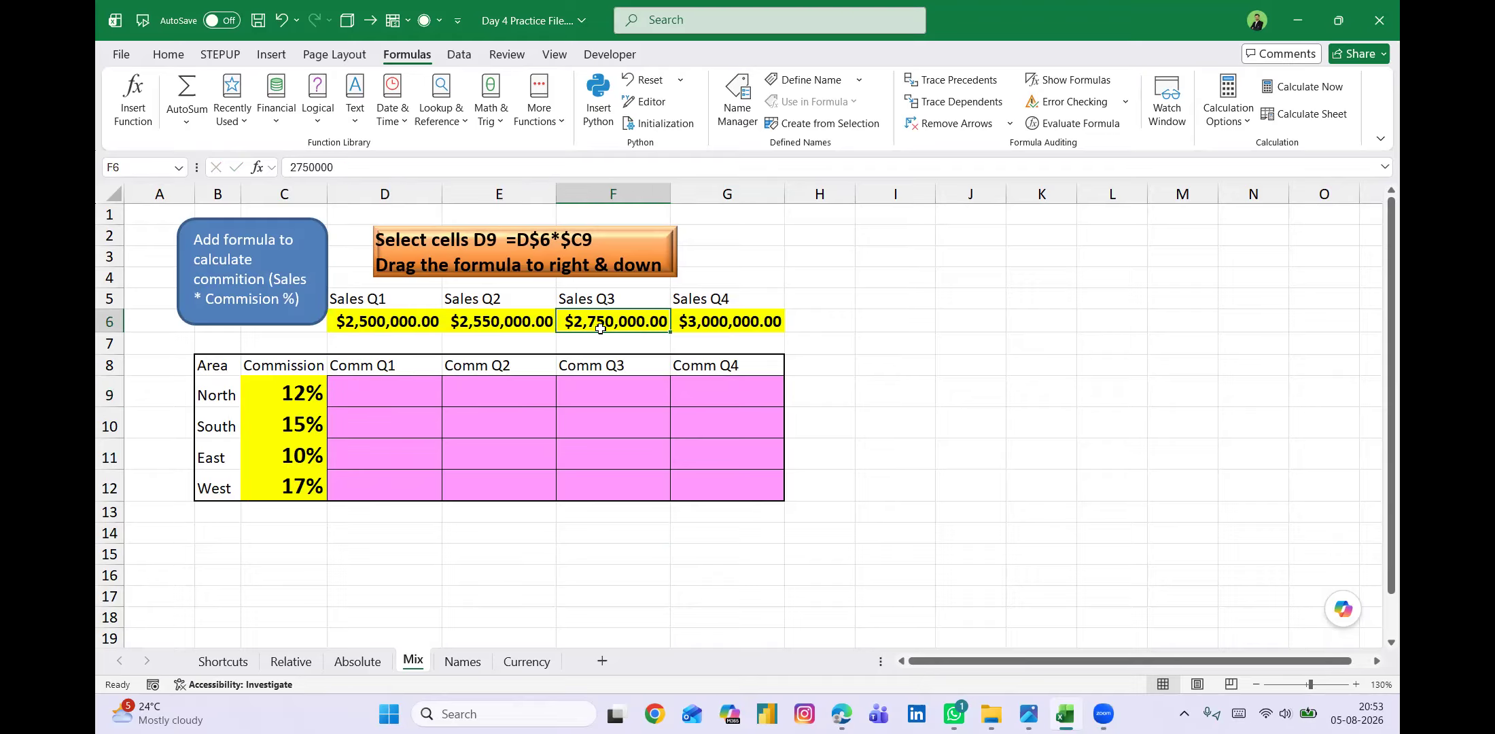
pyautogui.click(715, 332)
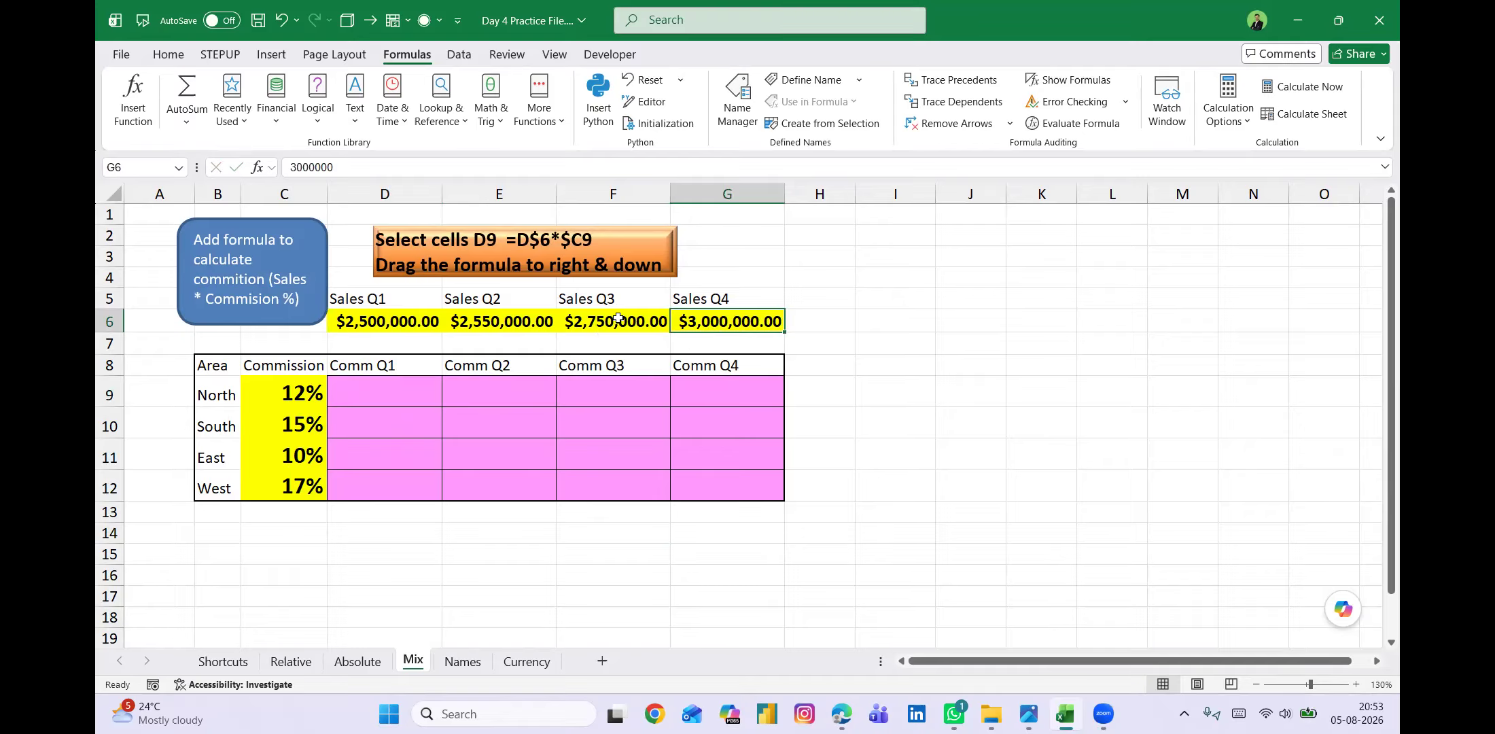
pyautogui.click(285, 392)
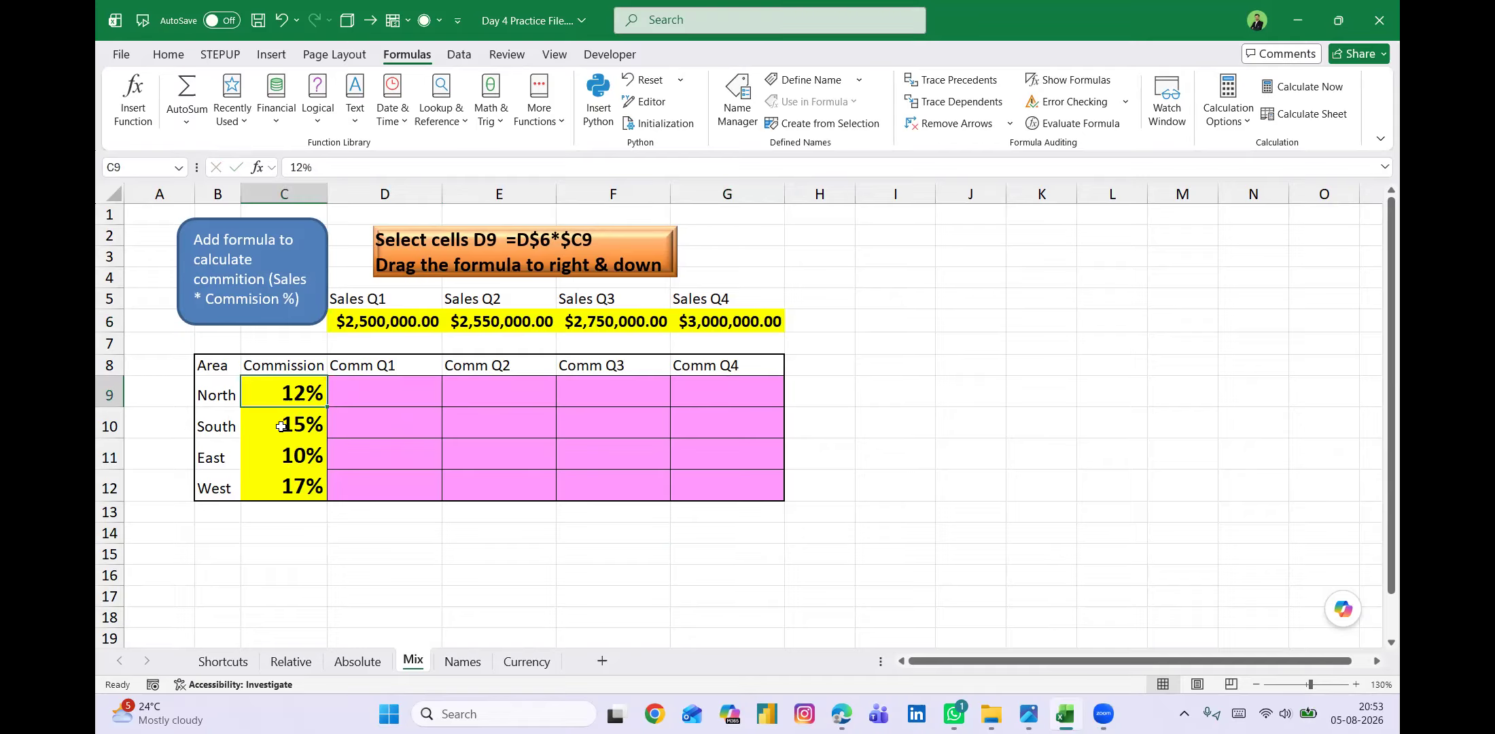
pyautogui.click(281, 426)
pyautogui.click(281, 457)
pyautogui.click(284, 487)
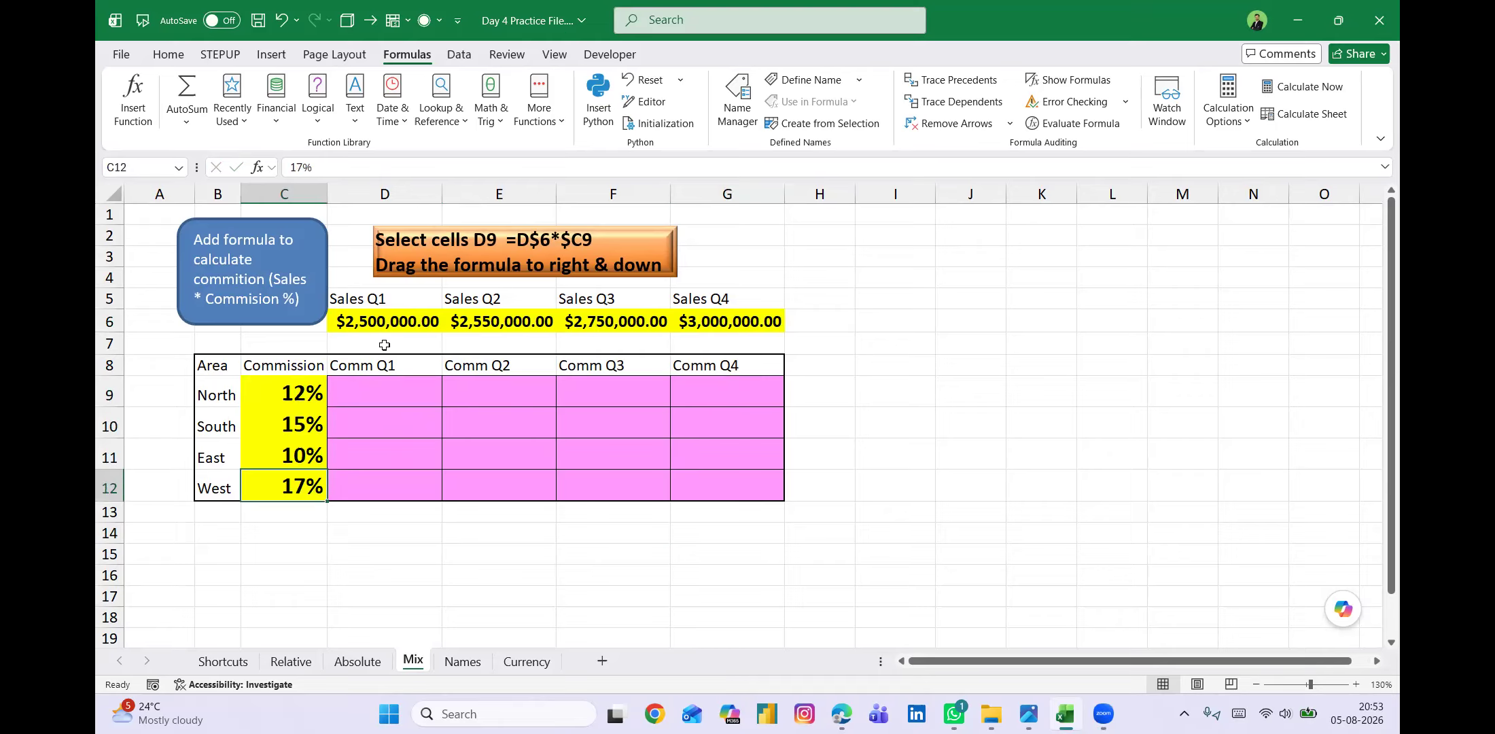
# Check the empty Comm Q1 cells for North and South and the Comm Q2 cell for South.
pyautogui.click(374, 387)
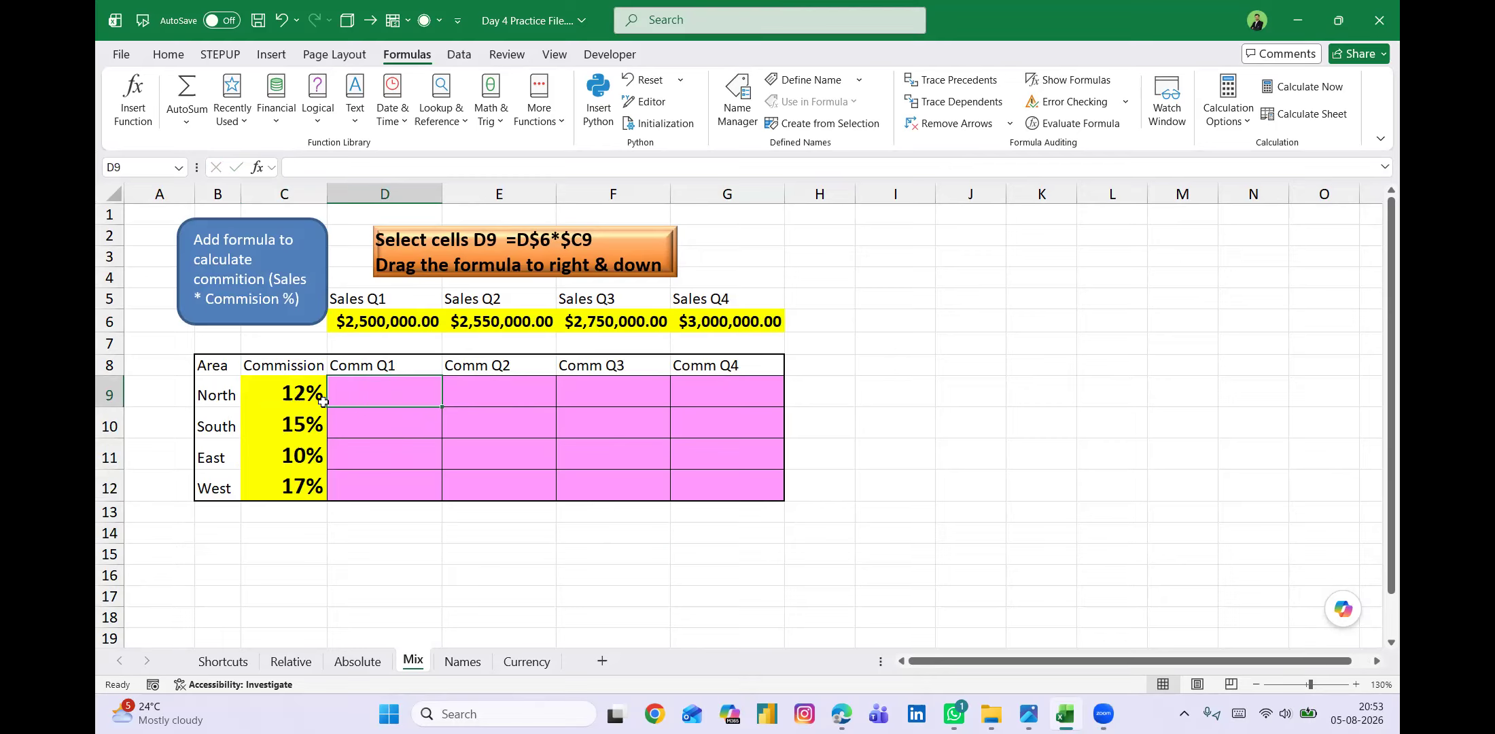
pyautogui.click(391, 416)
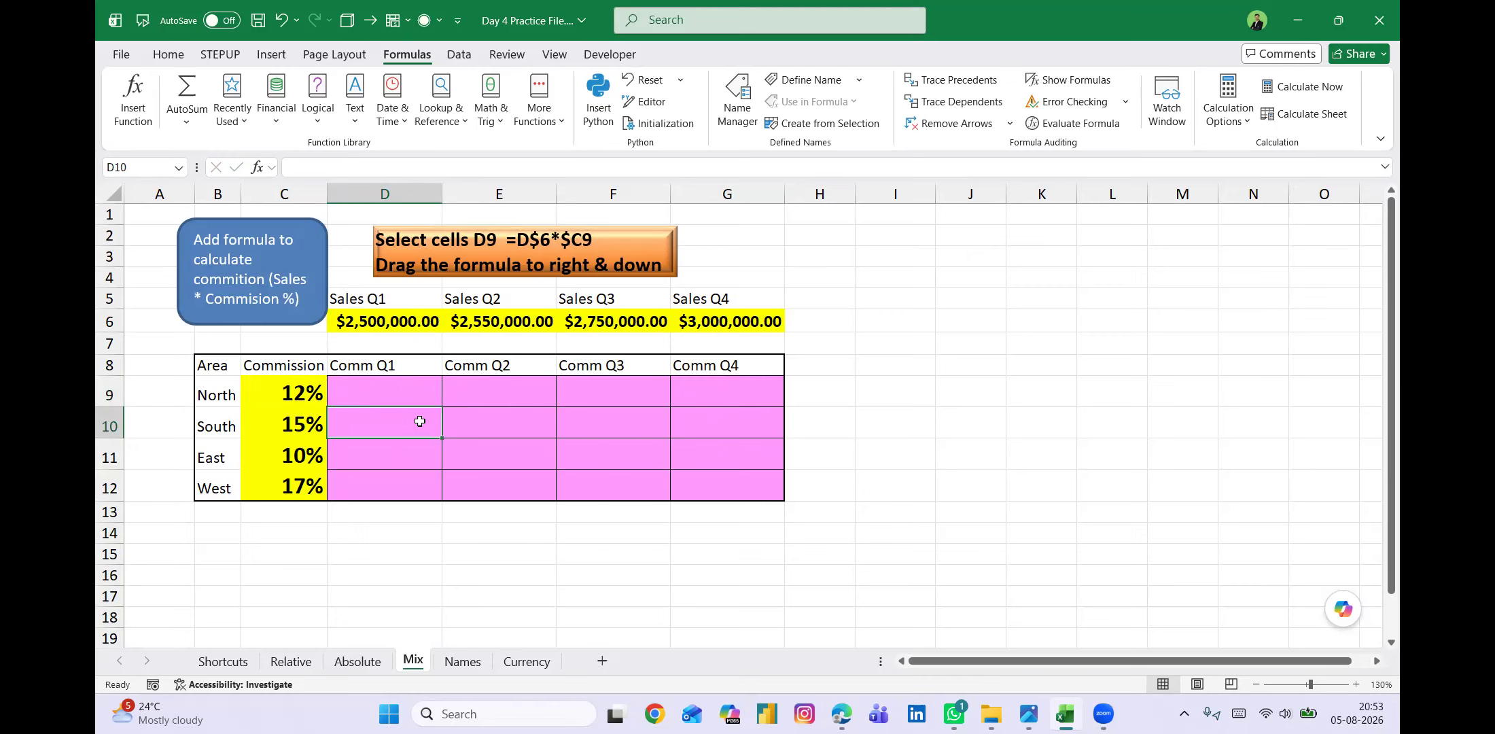
pyautogui.click(479, 419)
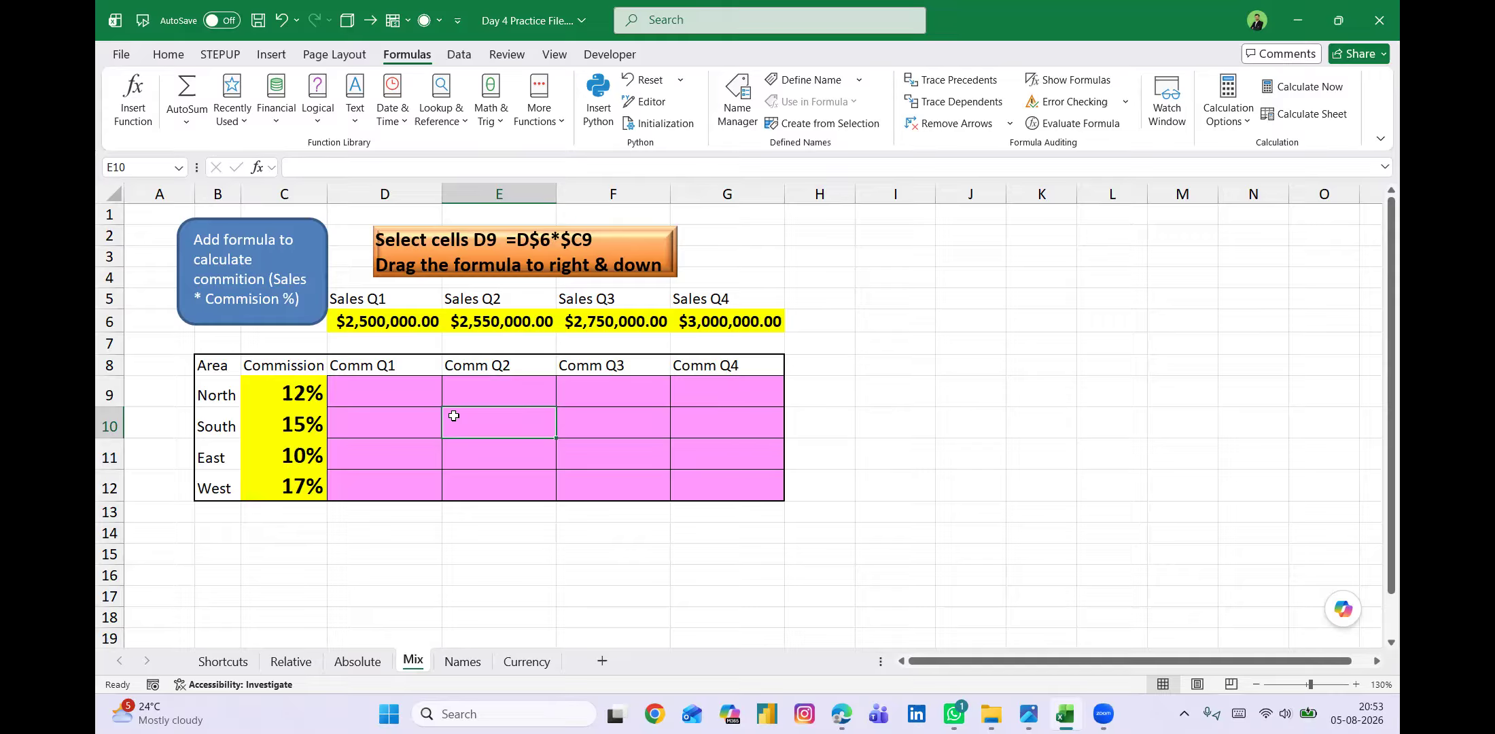
# Enter the formula =$D$6*C9 in D9 to calculate North's Q1 commission with the sales cell locked.
pyautogui.click(398, 392)
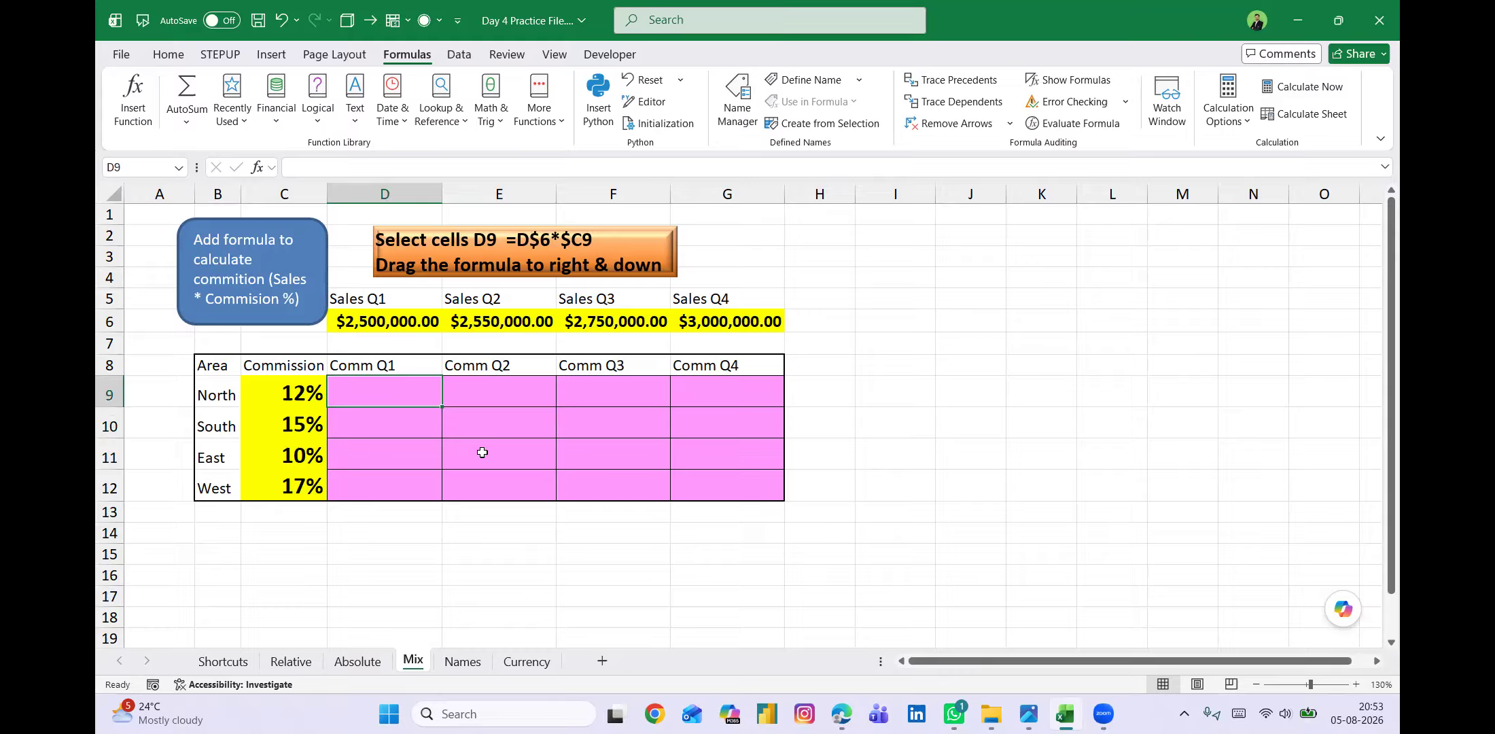
pyautogui.write('=')
pyautogui.press('Up')
pyautogui.press('Up')
pyautogui.press('Up')
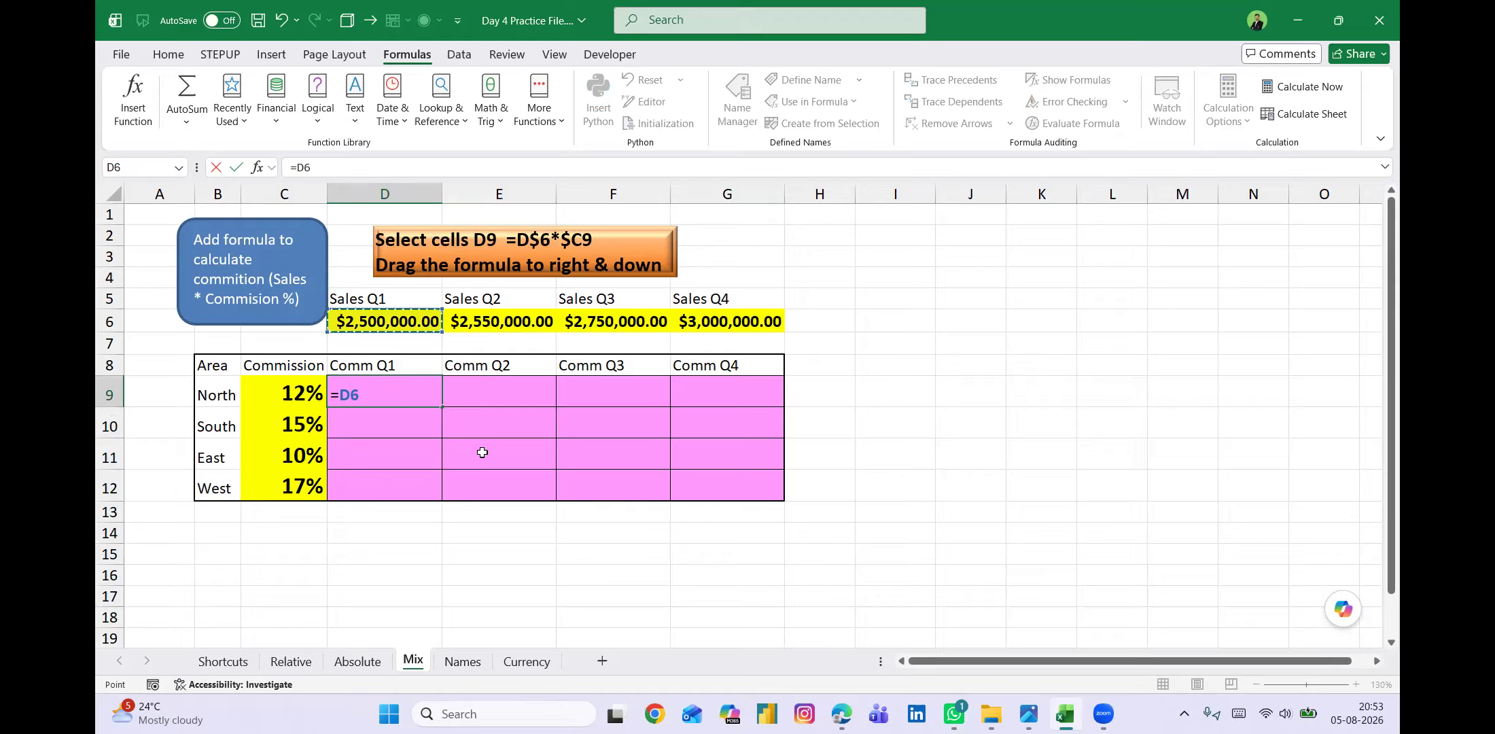
pyautogui.press('F4')
pyautogui.write('*')
pyautogui.press('Left')
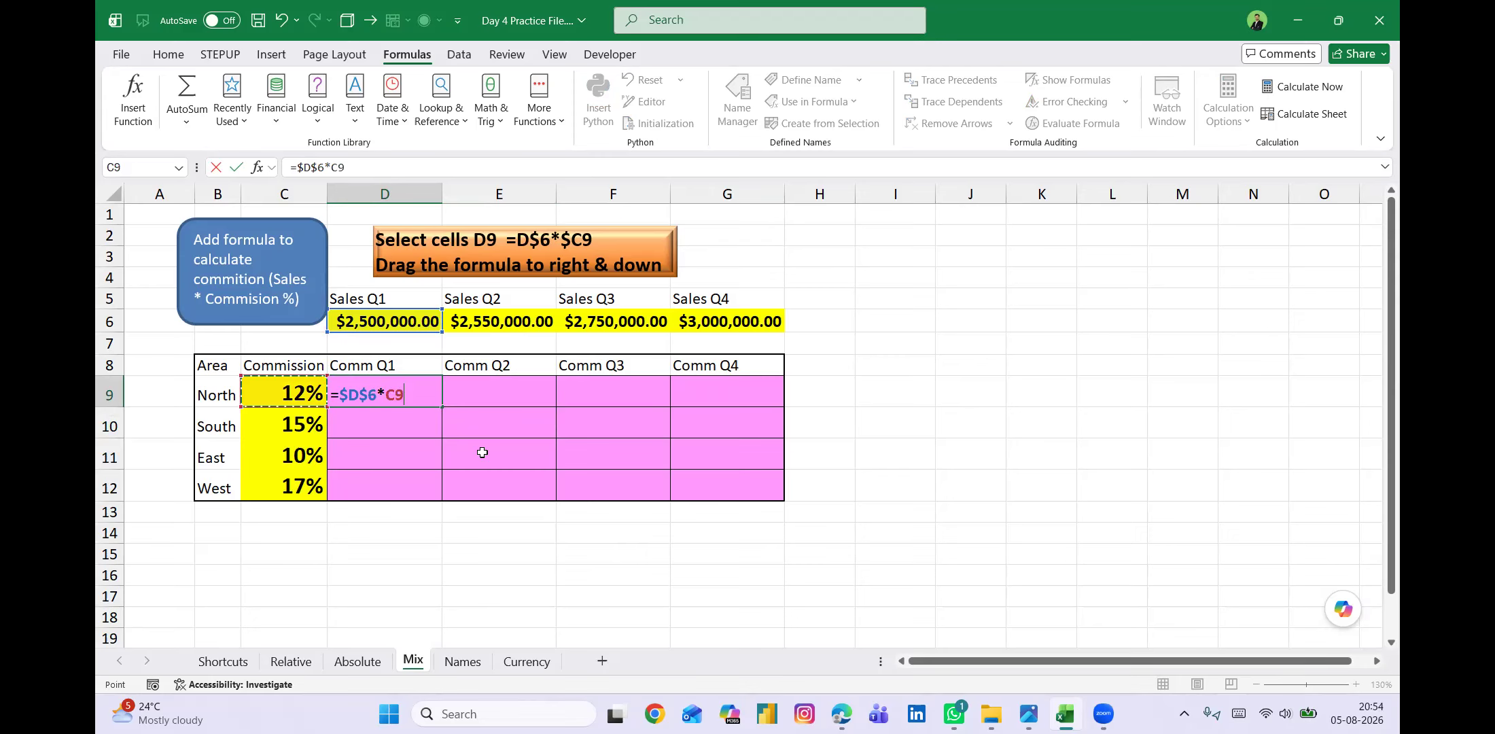
pyautogui.press('Return')
# Select the commission table D9:G12 and fill the formula in D9 down the rows.
pyautogui.press('Up')
pyautogui.hotkey('shift', 'Down')
pyautogui.hotkey('shift', 'Down')
pyautogui.hotkey('shift', 'Down')
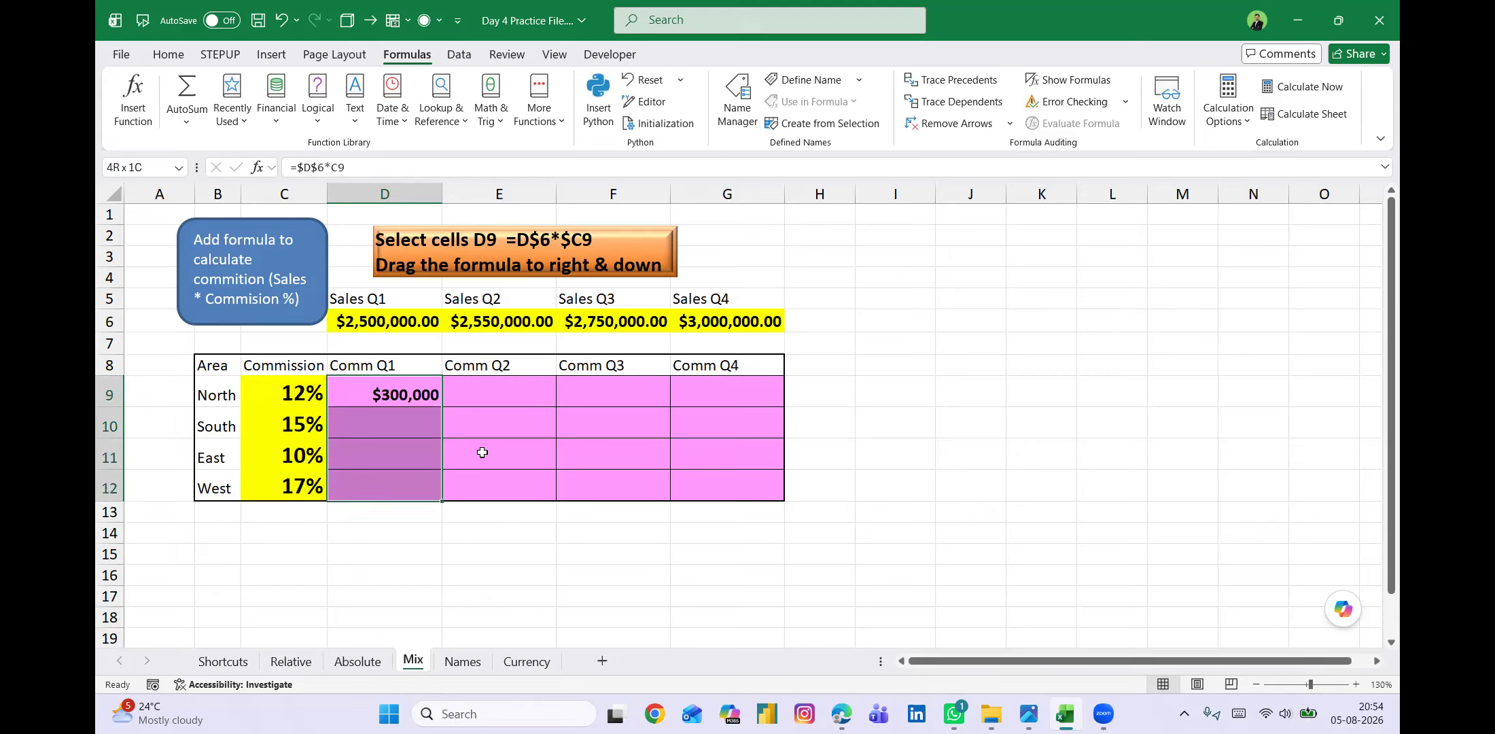
pyautogui.hotkey('shift', 'Right')
pyautogui.hotkey('shift', 'Right')
pyautogui.hotkey('shift', 'Right')
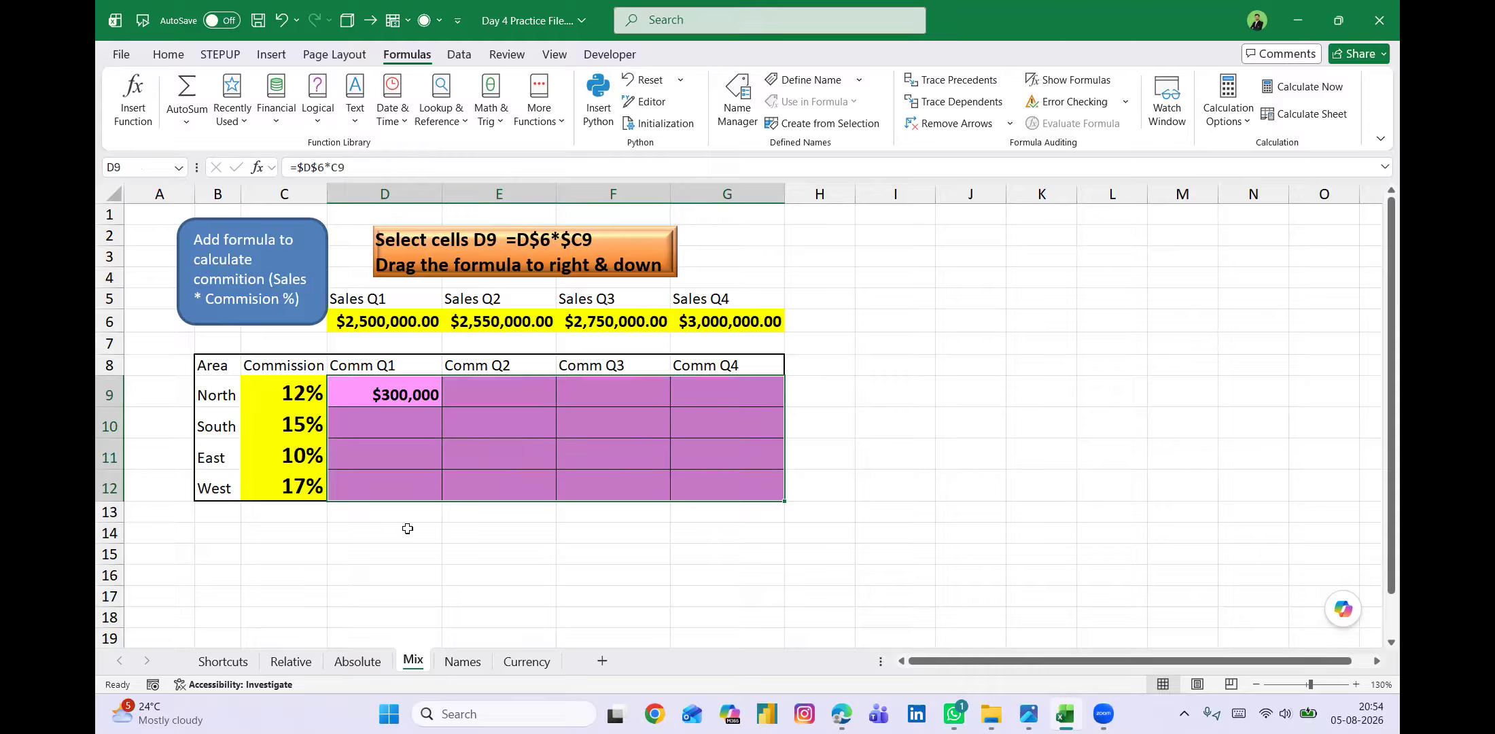
pyautogui.hotkey('ctrl', 'd')
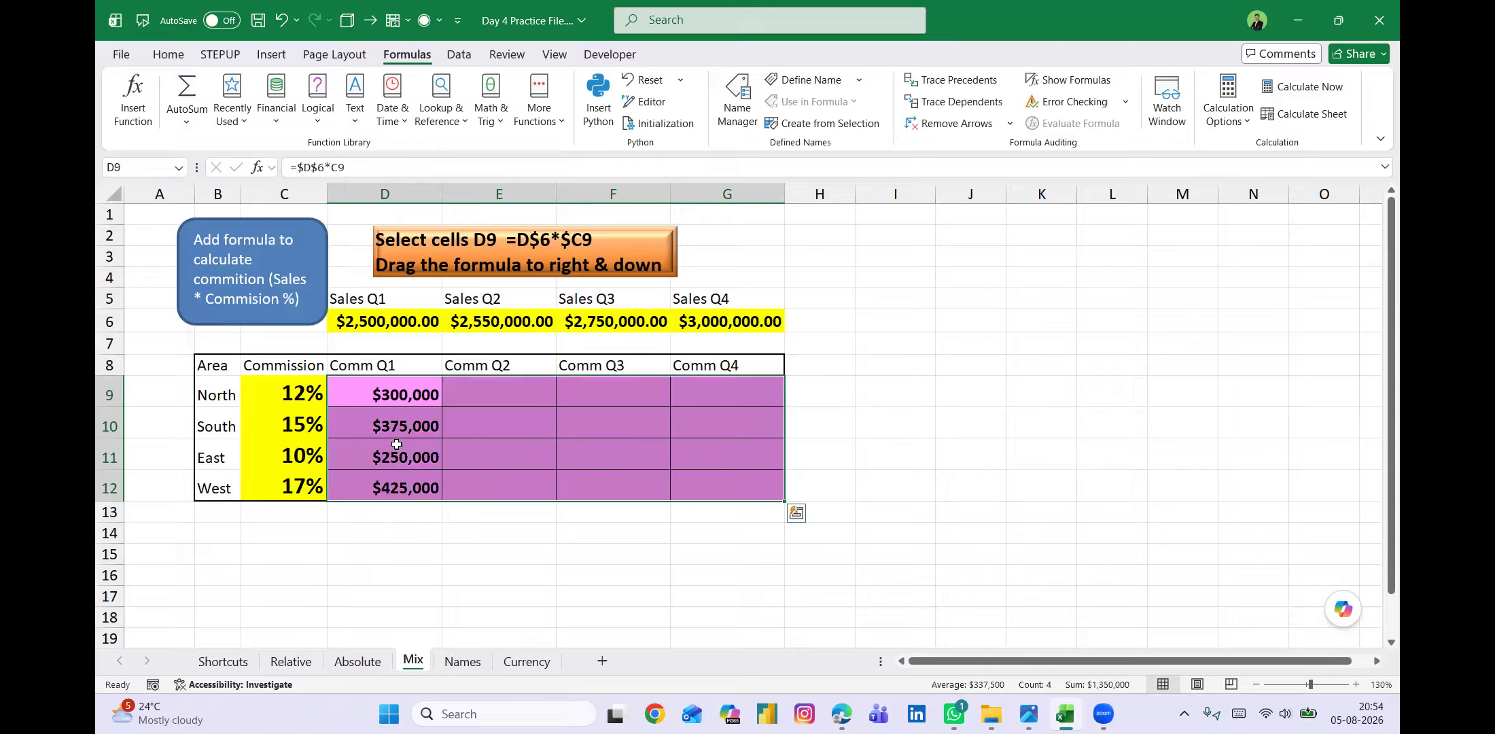
# Fill the Comm Q1 formulas across to Comm Q4, and clear the commission table D9:G12.
pyautogui.hotkey('ctrl', 'r')
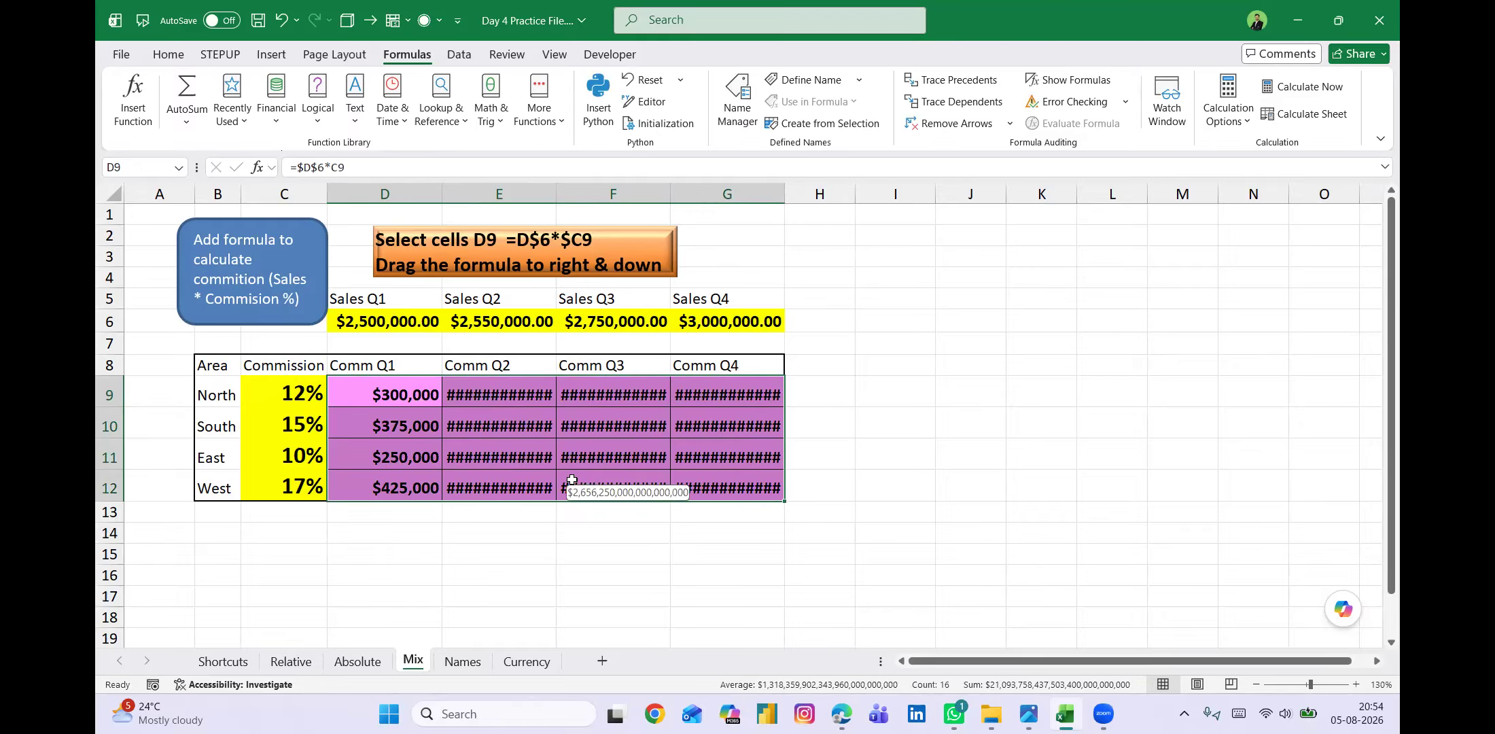
pyautogui.press('Delete')
# Enter the formula =D6*$C$9 in D9 to calculate North's Q1 commission with the commission rate cell locked.
pyautogui.click(382, 389)
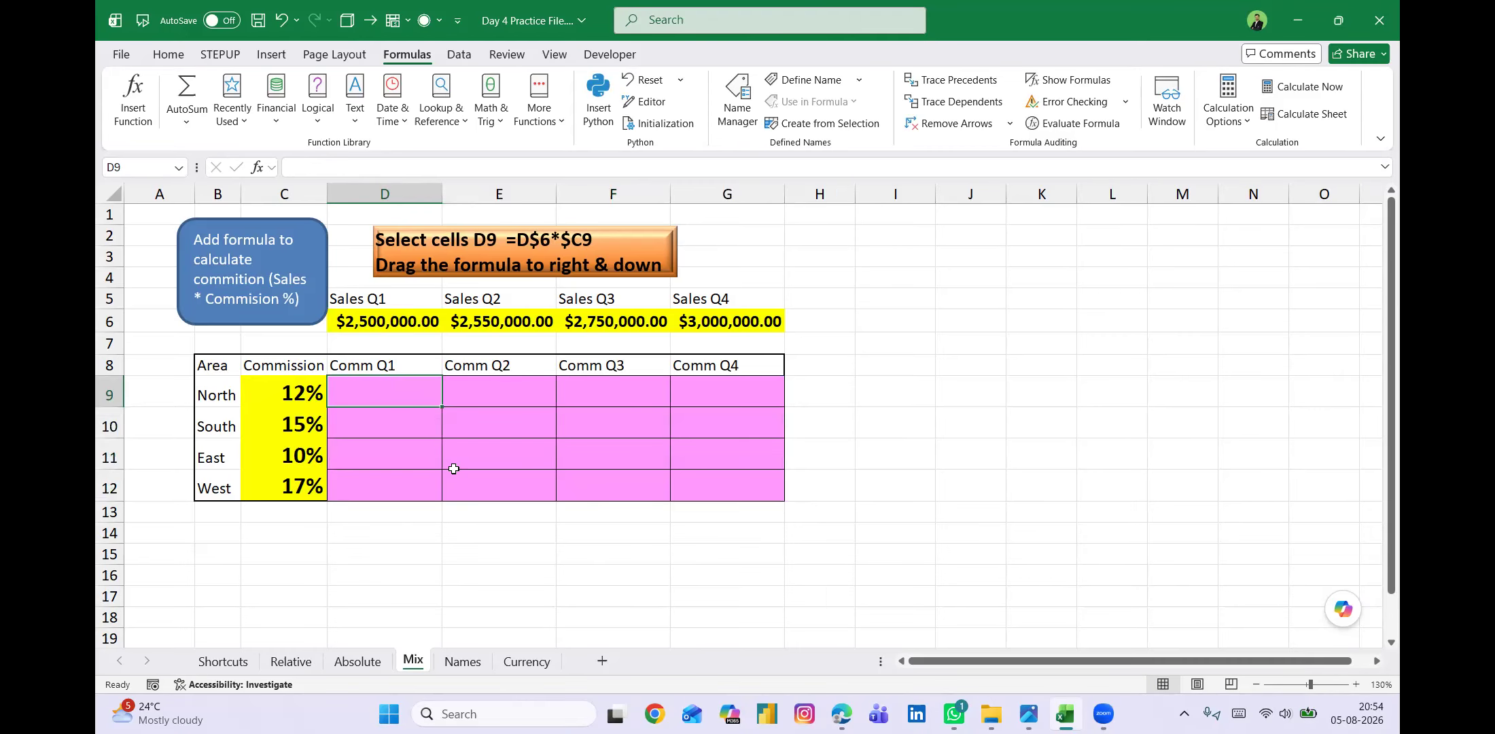
pyautogui.write('=')
pyautogui.press('Up')
pyautogui.press('Up')
pyautogui.press('Up')
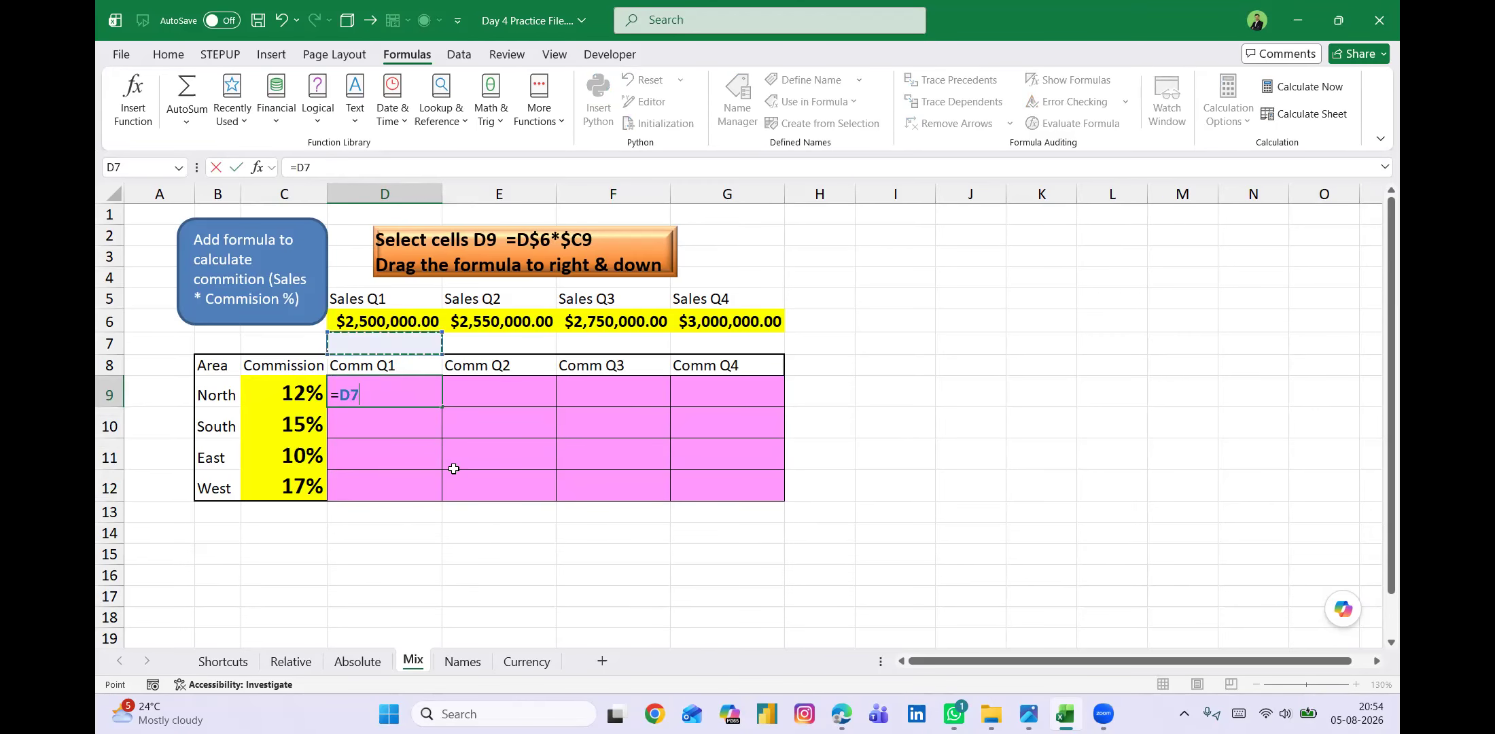
pyautogui.write('*')
pyautogui.press('Left')
pyautogui.press('F4')
pyautogui.hotkey('ctrl', 'Return')
# Fill the formula in D9 down and across the commission table D9:G12, and clear the whole range again.
pyautogui.hotkey('shift', 'Right')
pyautogui.hotkey('shift', 'Right')
pyautogui.hotkey('shift', 'Right')
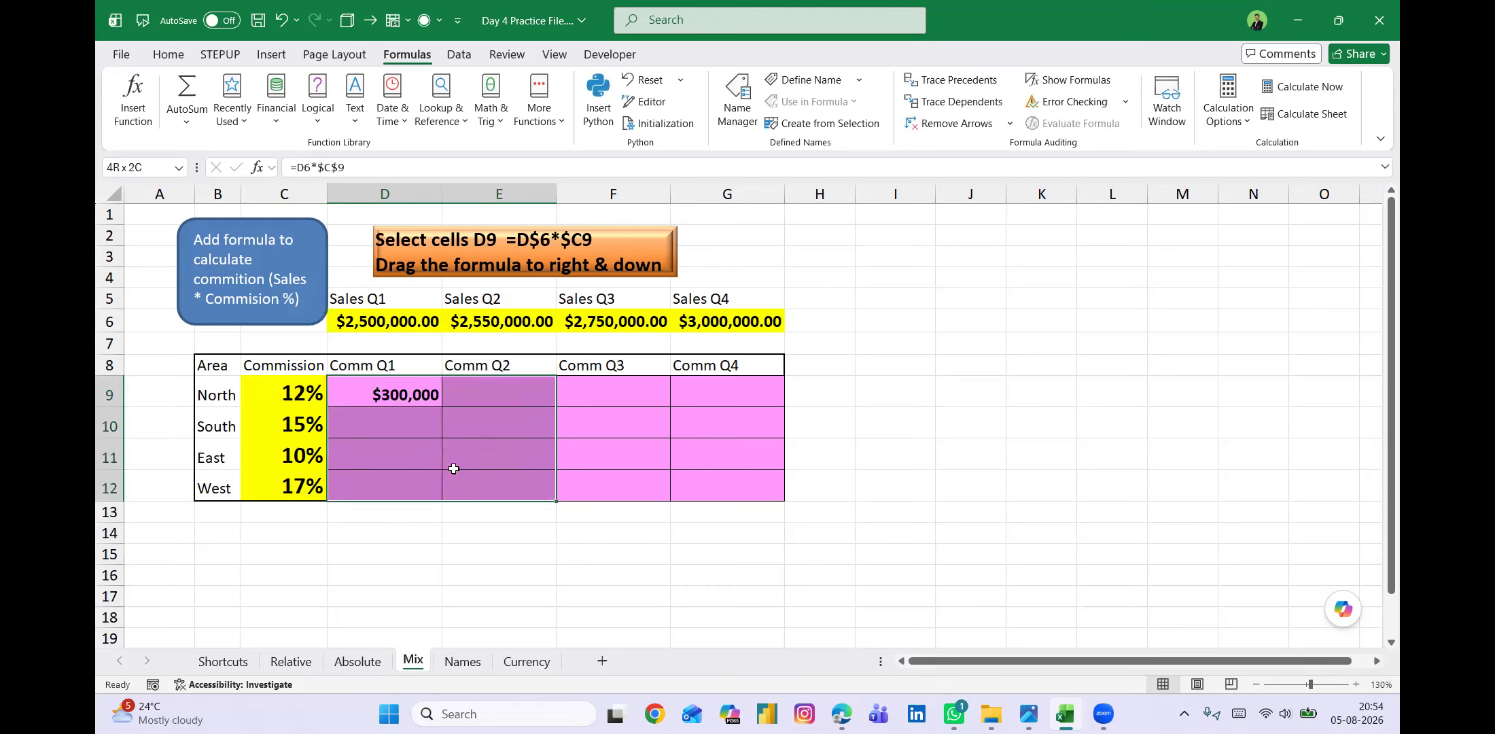
pyautogui.hotkey('ctrl', 'd')
pyautogui.hotkey('ctrl', 'r')
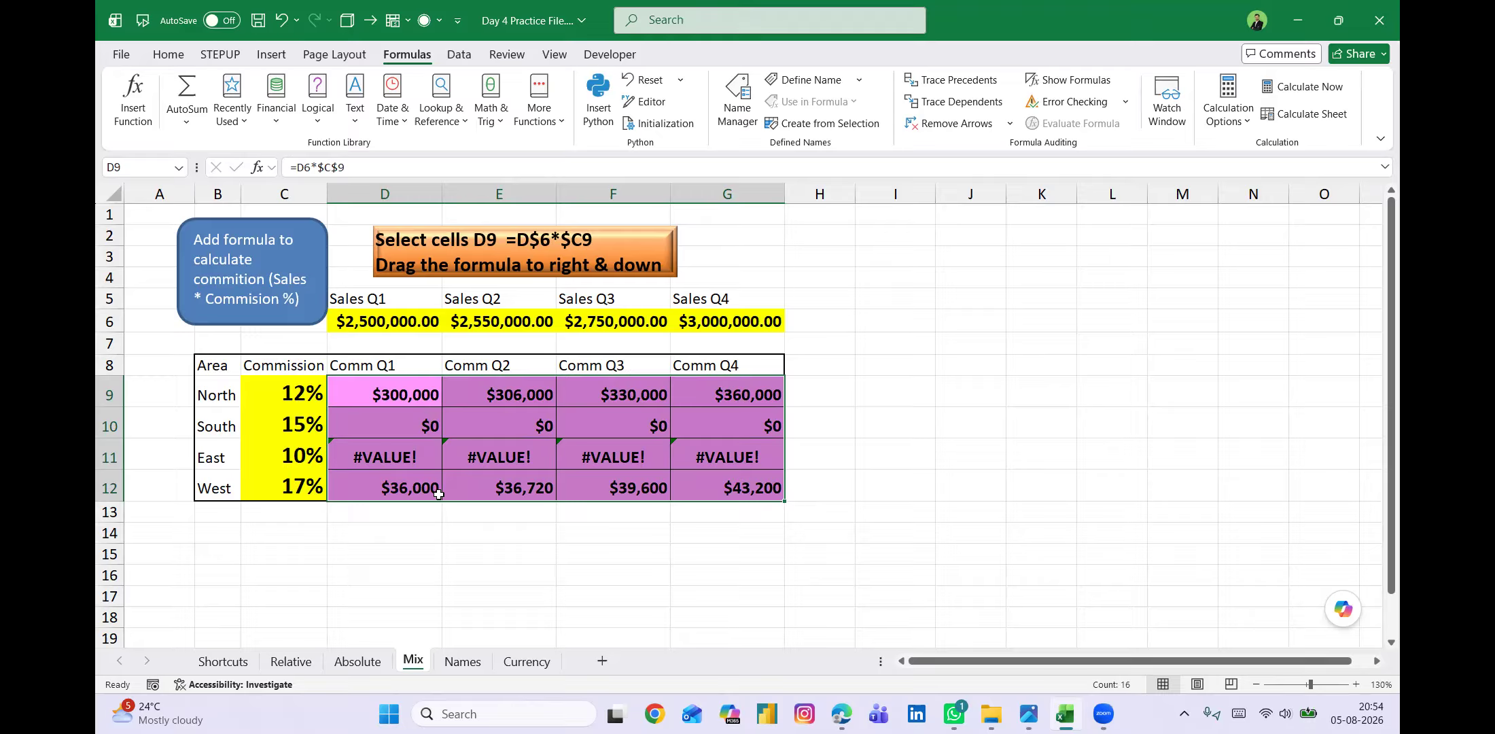
pyautogui.press('Delete')
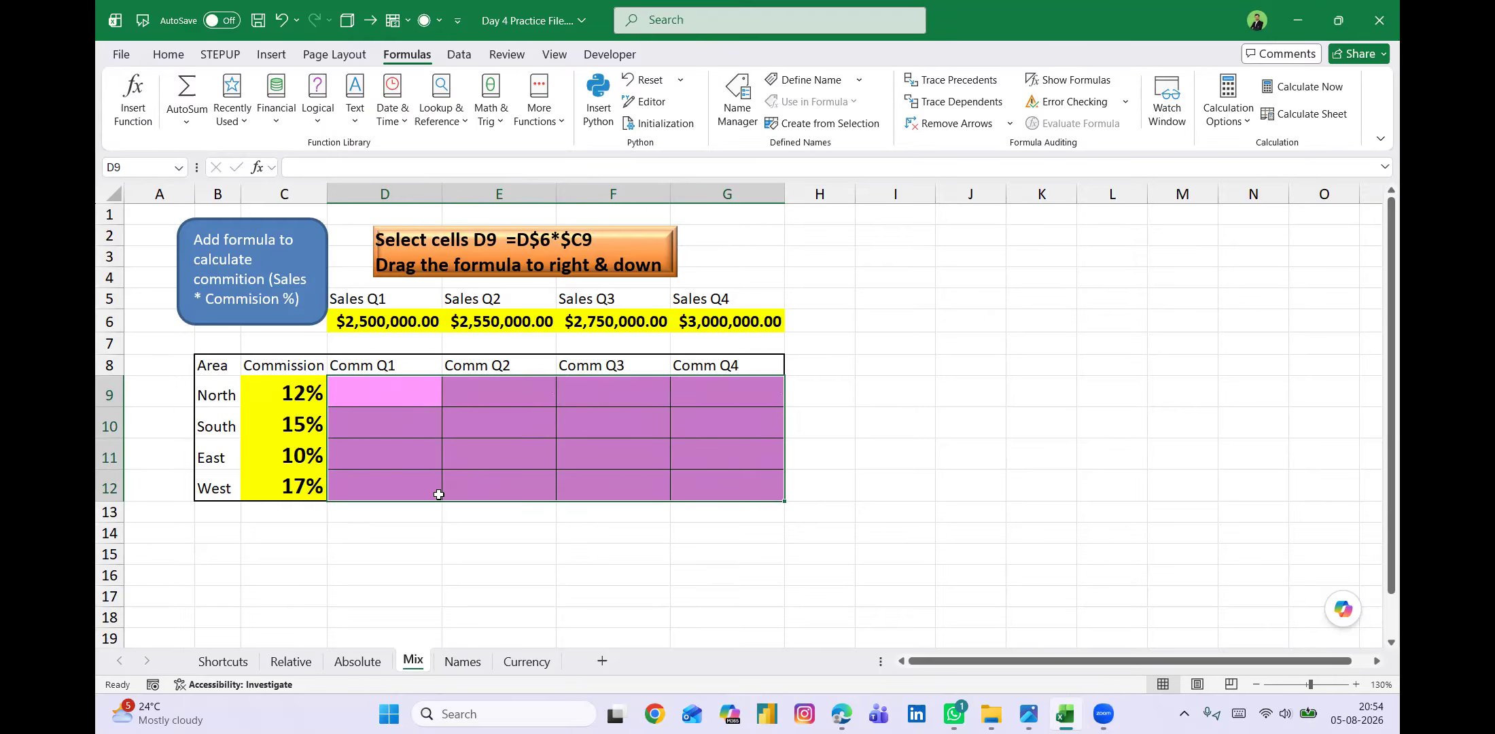
pyautogui.click(383, 390)
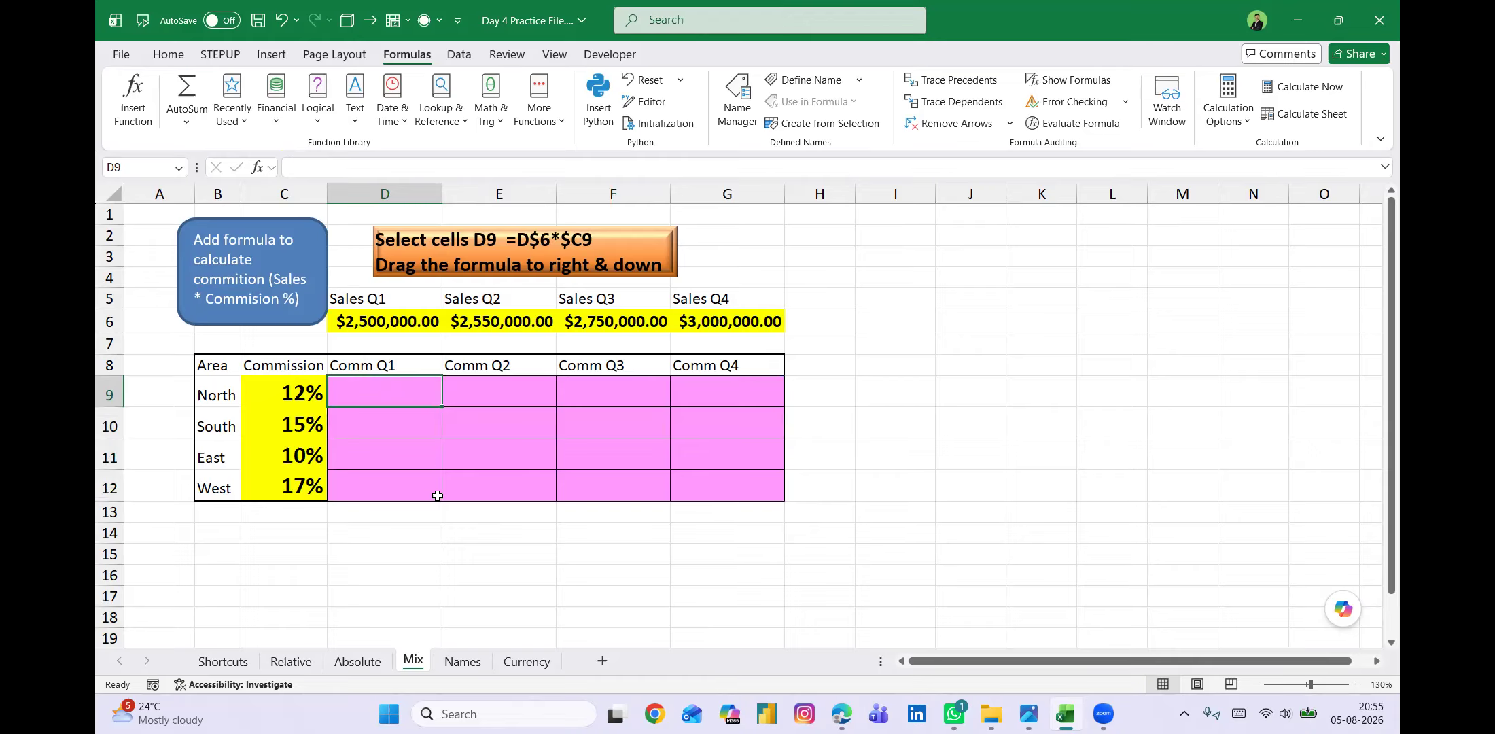
pyautogui.write('=')
pyautogui.press('Up')
pyautogui.press('Up')
pyautogui.press('Up')
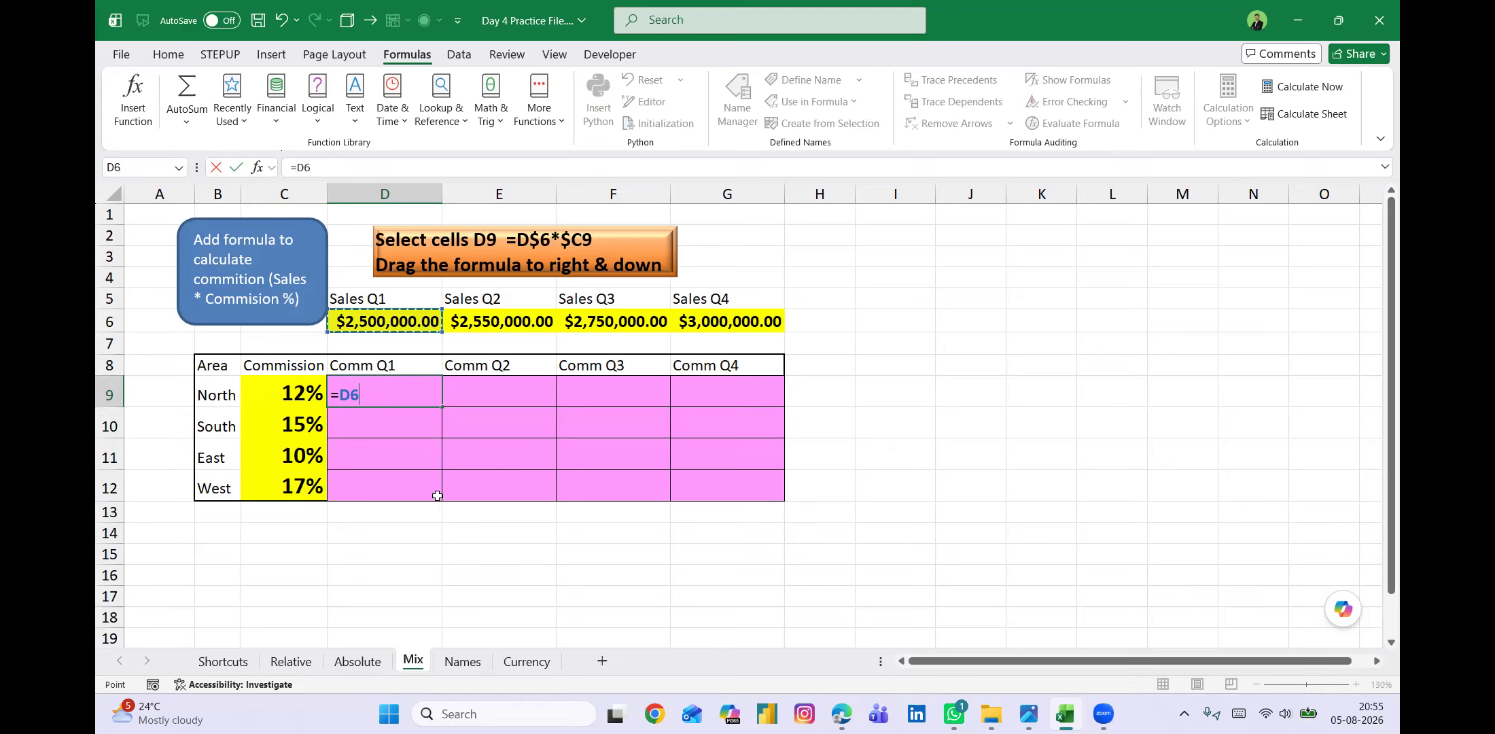
pyautogui.press('Escape')
# List the sales cell references D6, E6, F6 and G6 down cells I6 to I9 and select them.
pyautogui.click(895, 322)
pyautogui.write('D6 E6 F6 G6')
pyautogui.moveTo(901, 321); pyautogui.dragTo(902, 384)
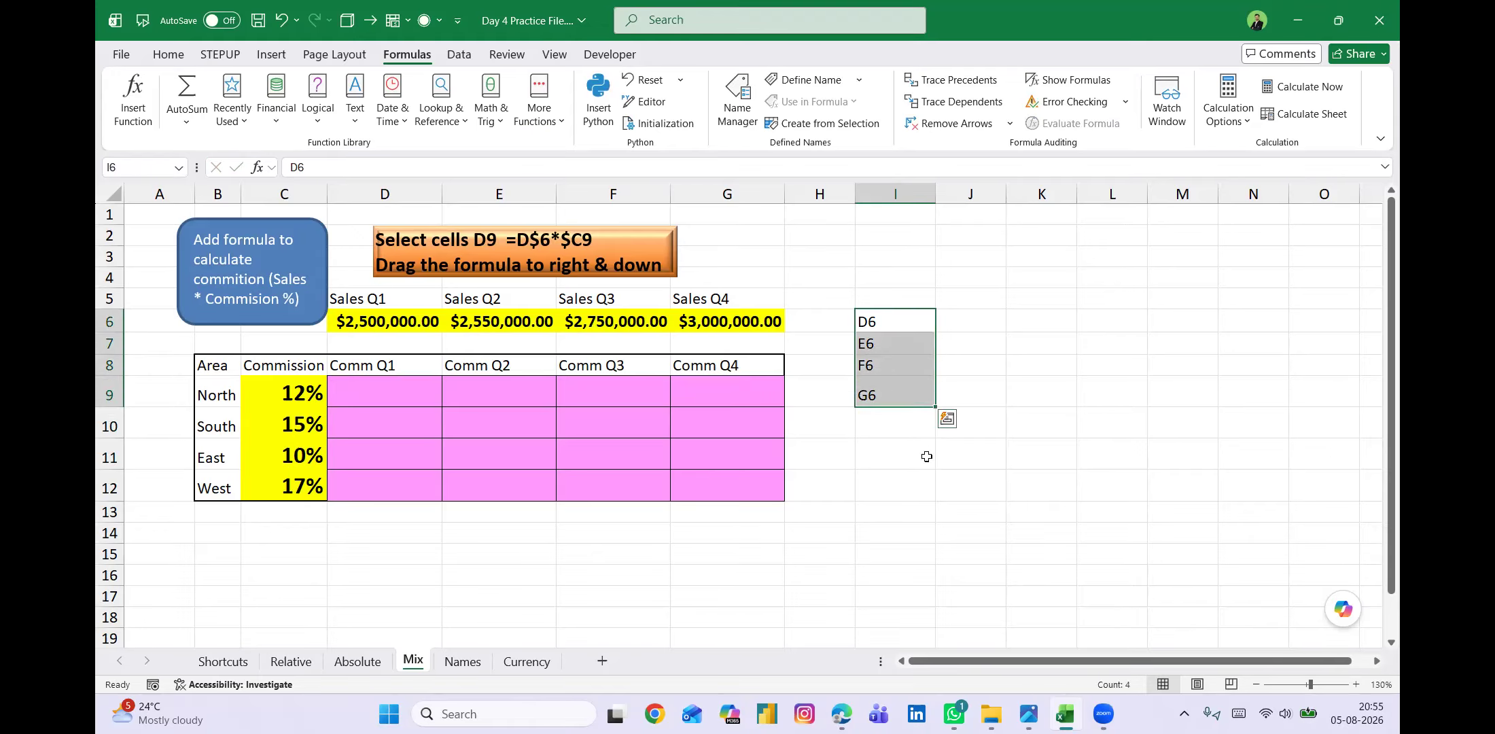
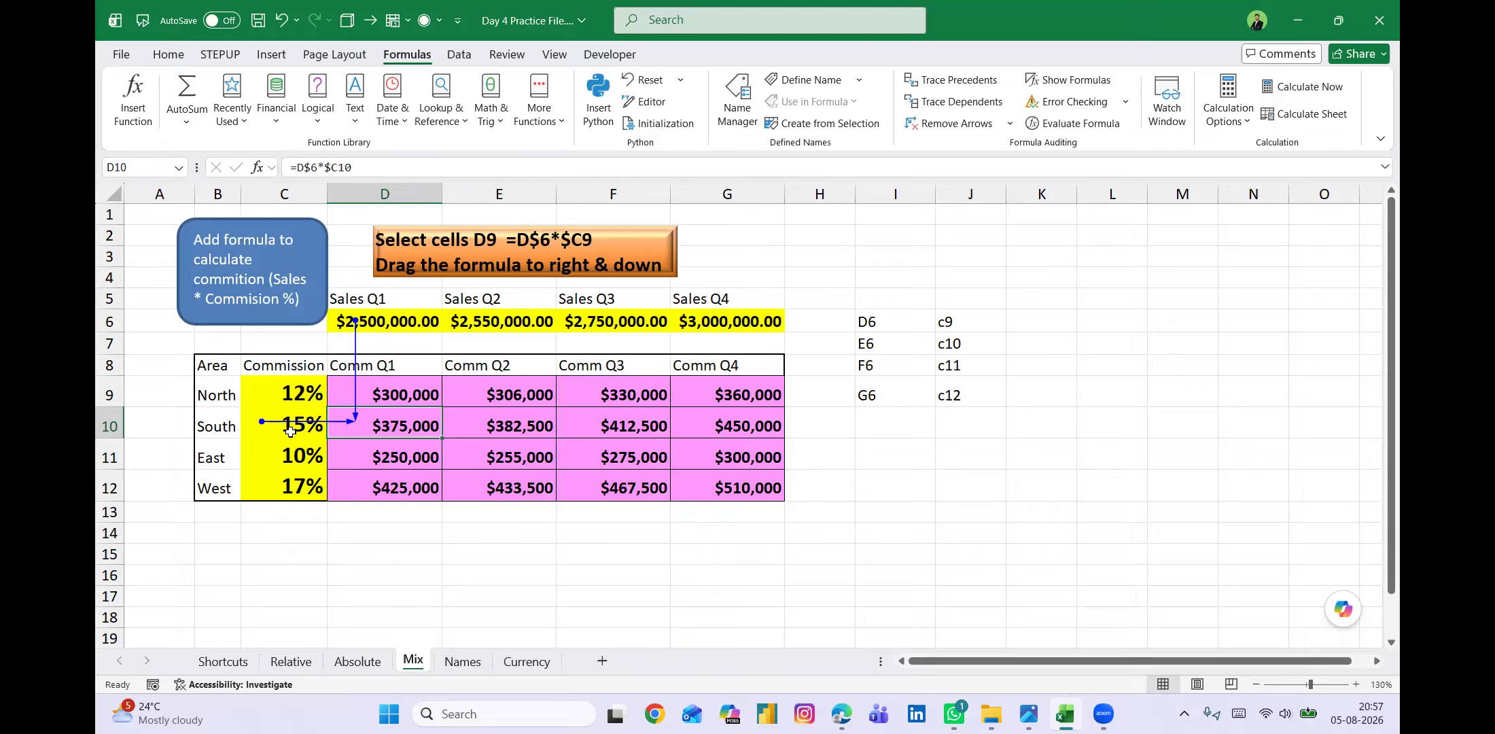
# Trace the precedents of the commission formulas in E11, F10 and G12.
pyautogui.click(511, 454)
pyautogui.press('alt')
pyautogui.press('m')
pyautogui.press('p')
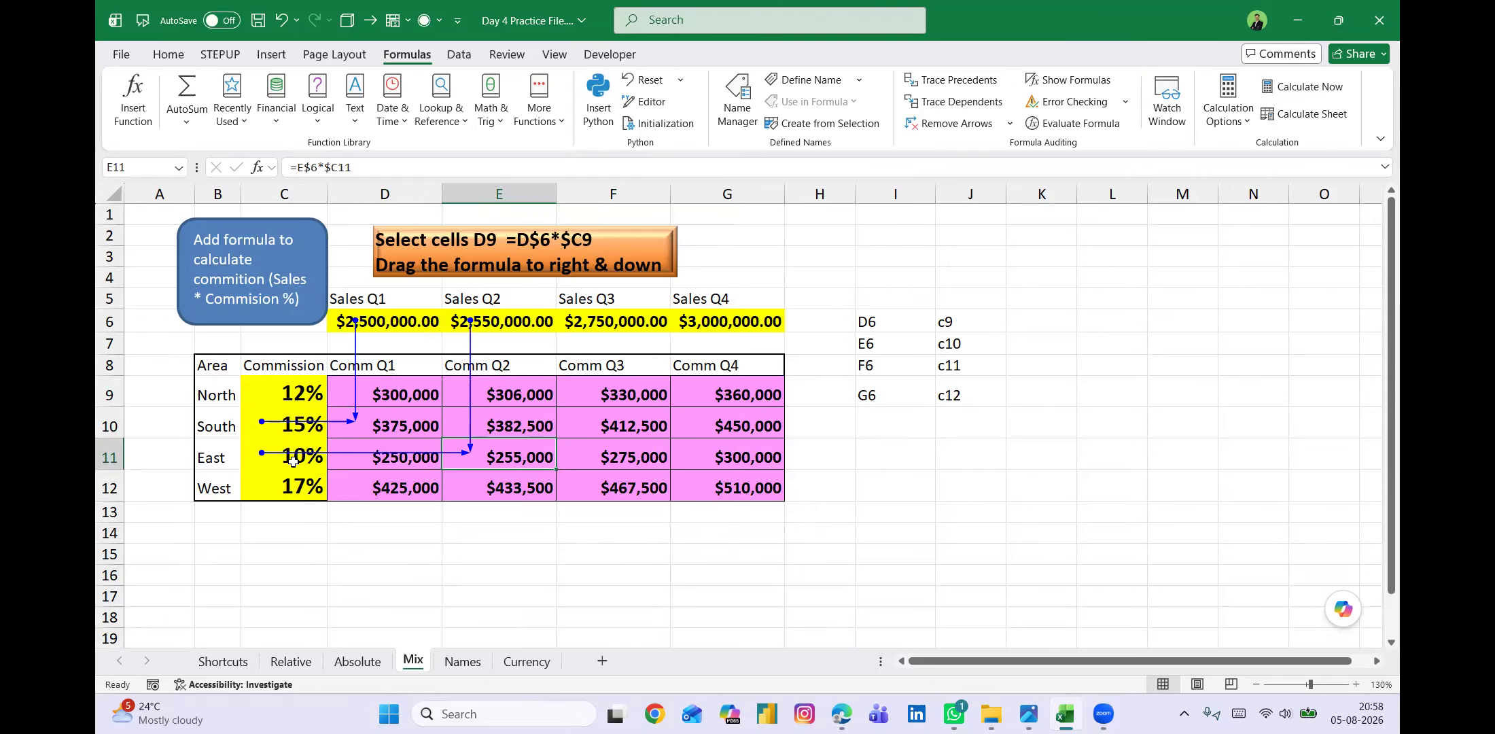
pyautogui.click(646, 428)
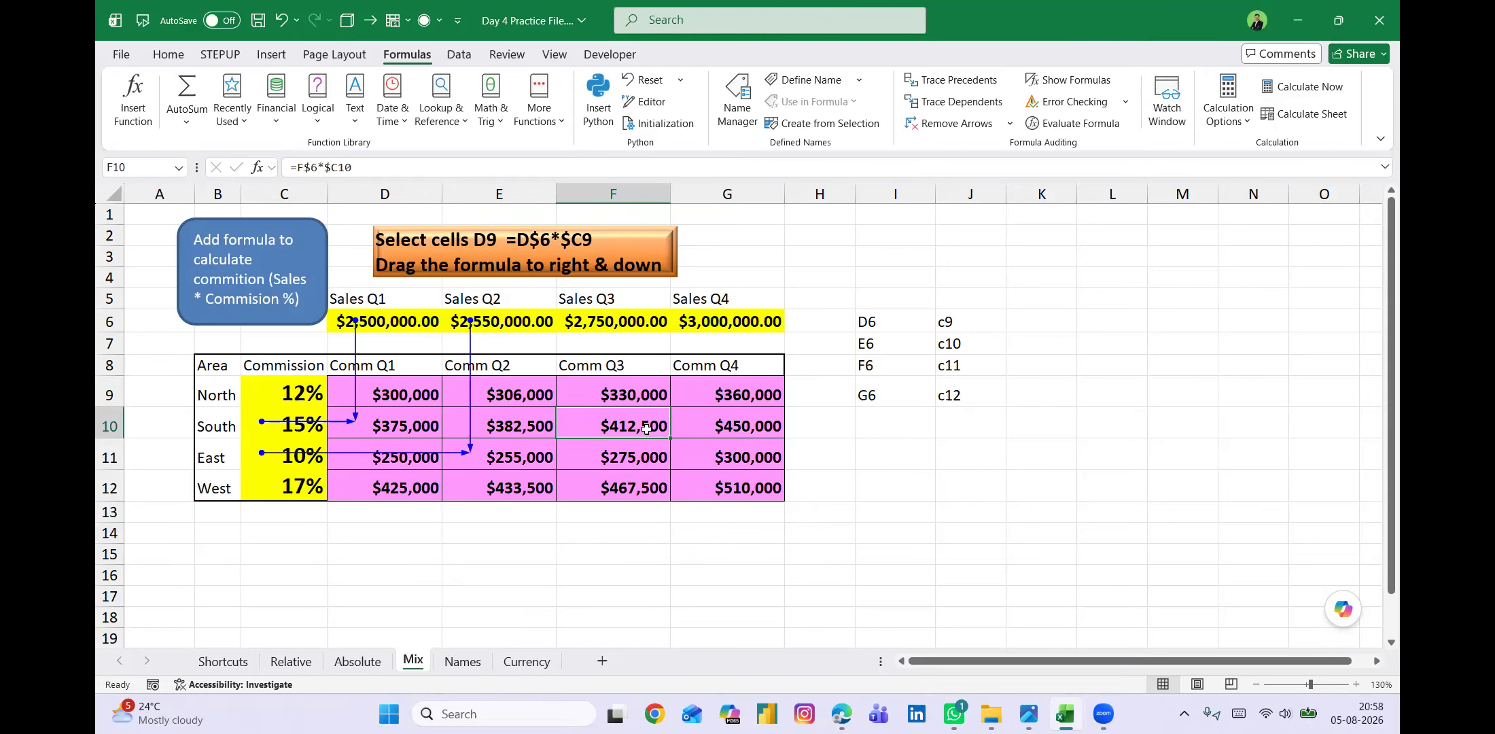
pyautogui.press('alt')
pyautogui.press('m')
pyautogui.press('p')
pyautogui.click(751, 489)
pyautogui.press('alt')
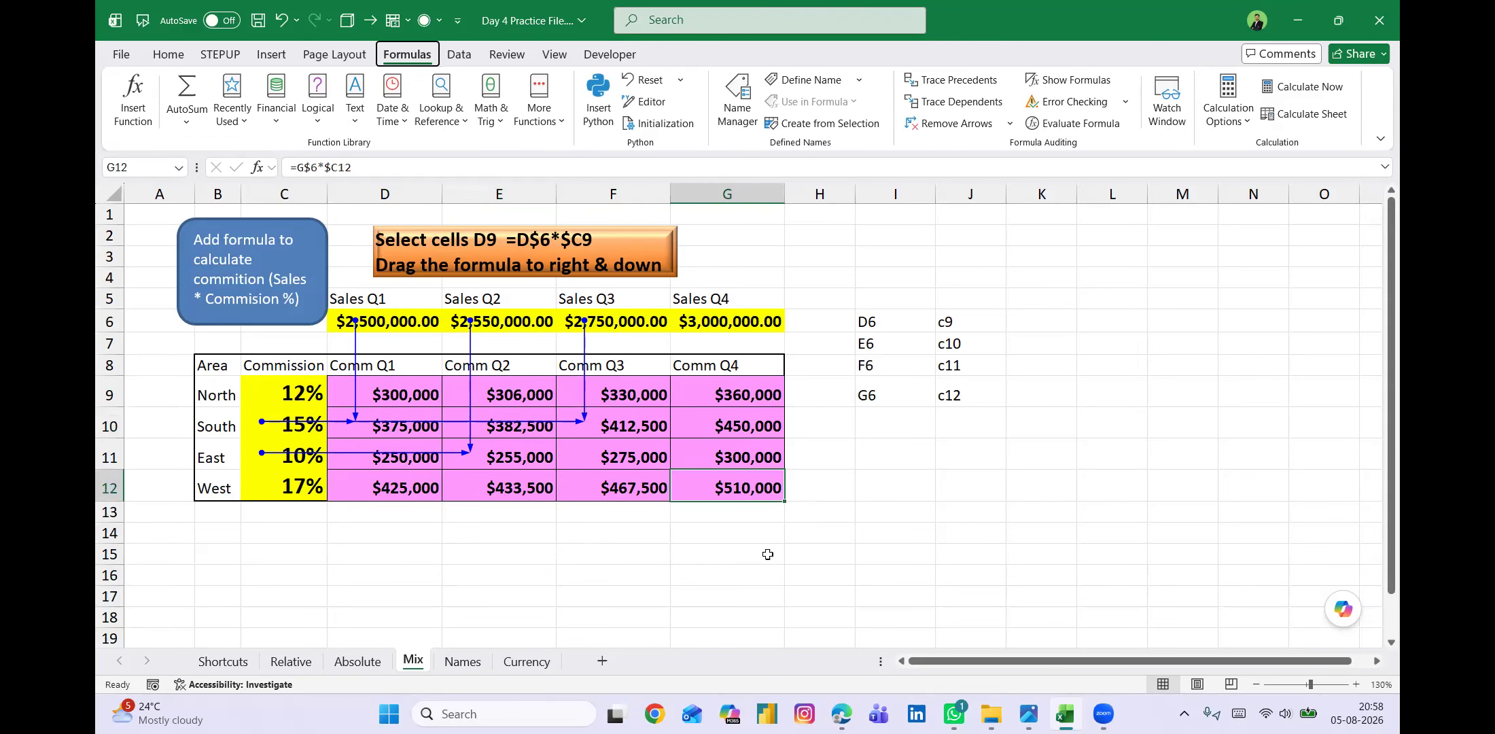
pyautogui.press('m')
pyautogui.press('p')
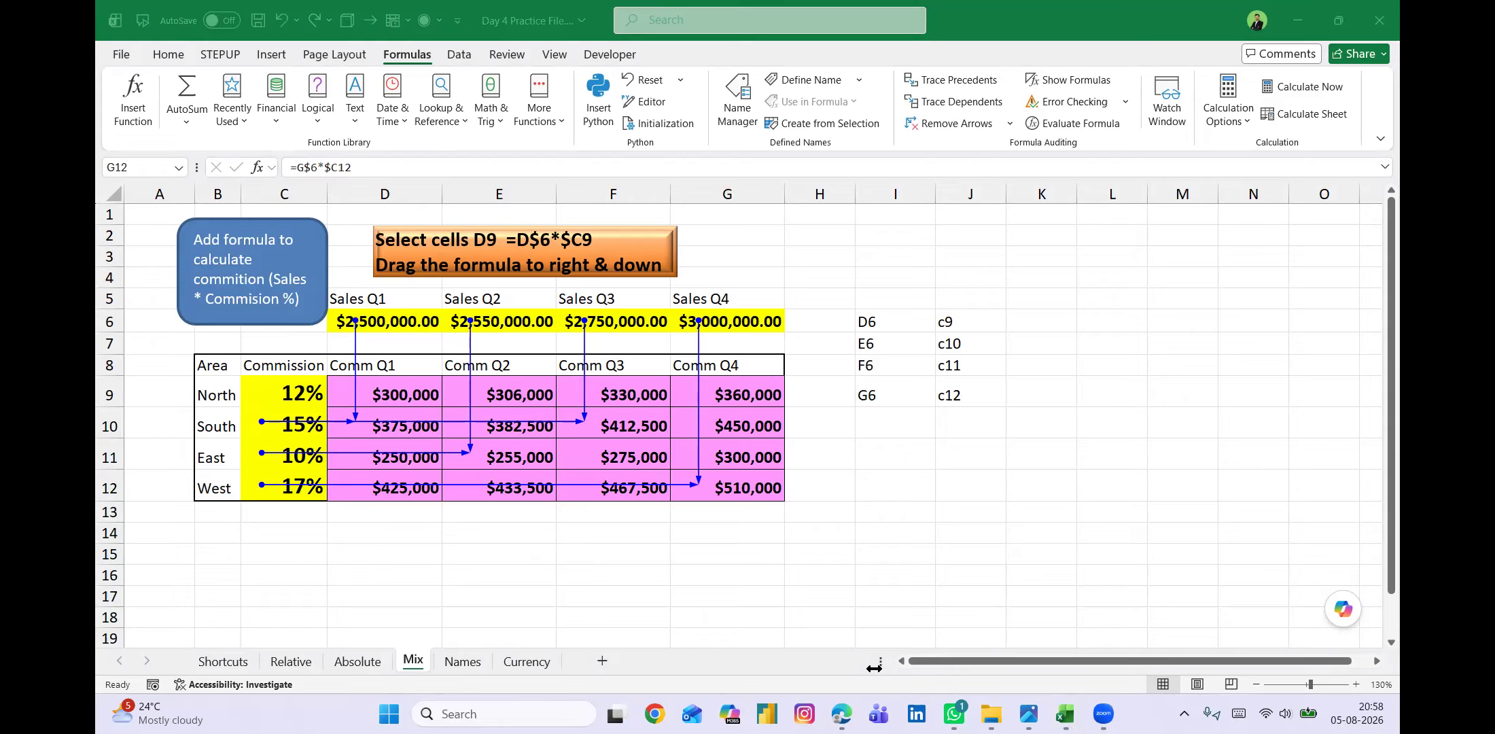
# Clear all the formulas from the commission table D9:G12.
pyautogui.click(401, 387)
pyautogui.moveTo(402, 387); pyautogui.dragTo(691, 478)
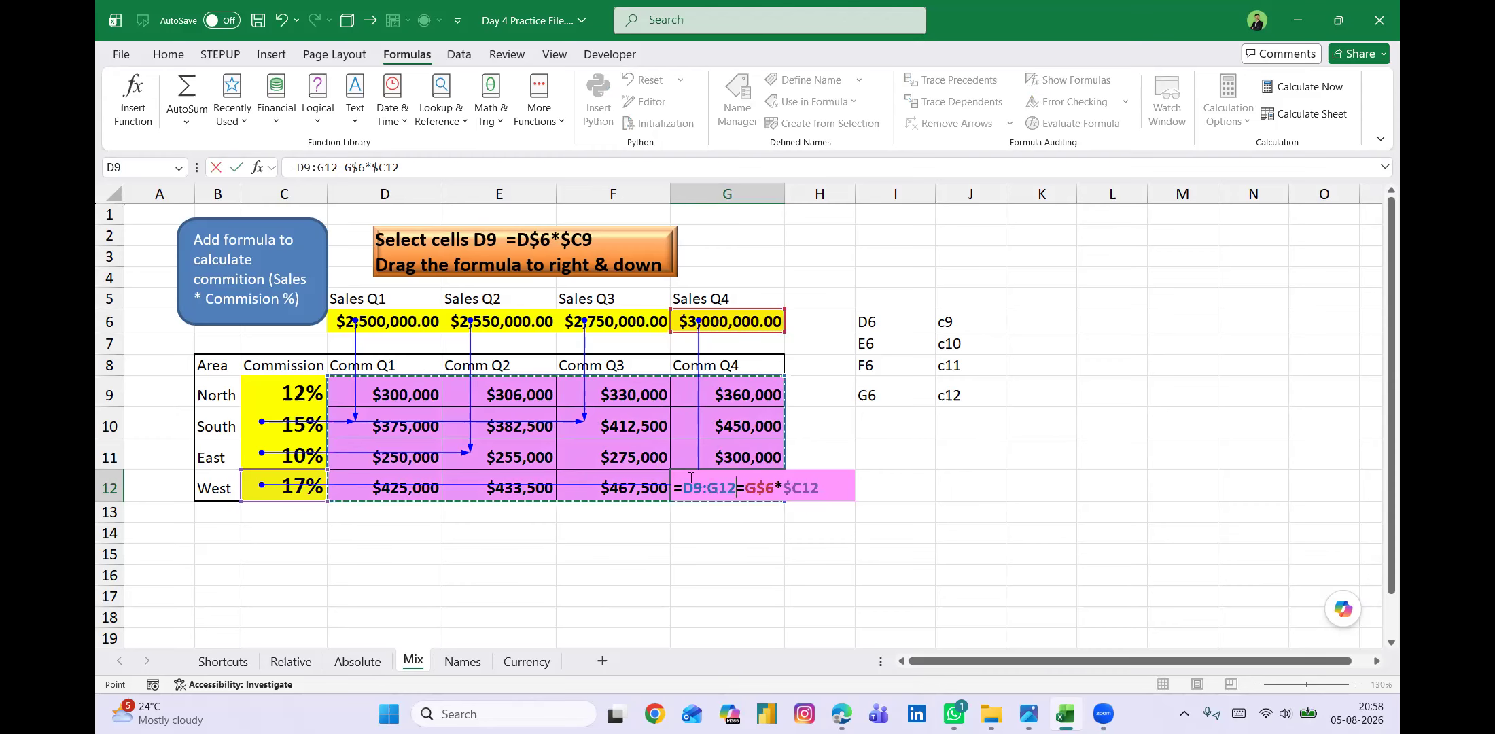
pyautogui.press('Escape')
pyautogui.press('Delete')
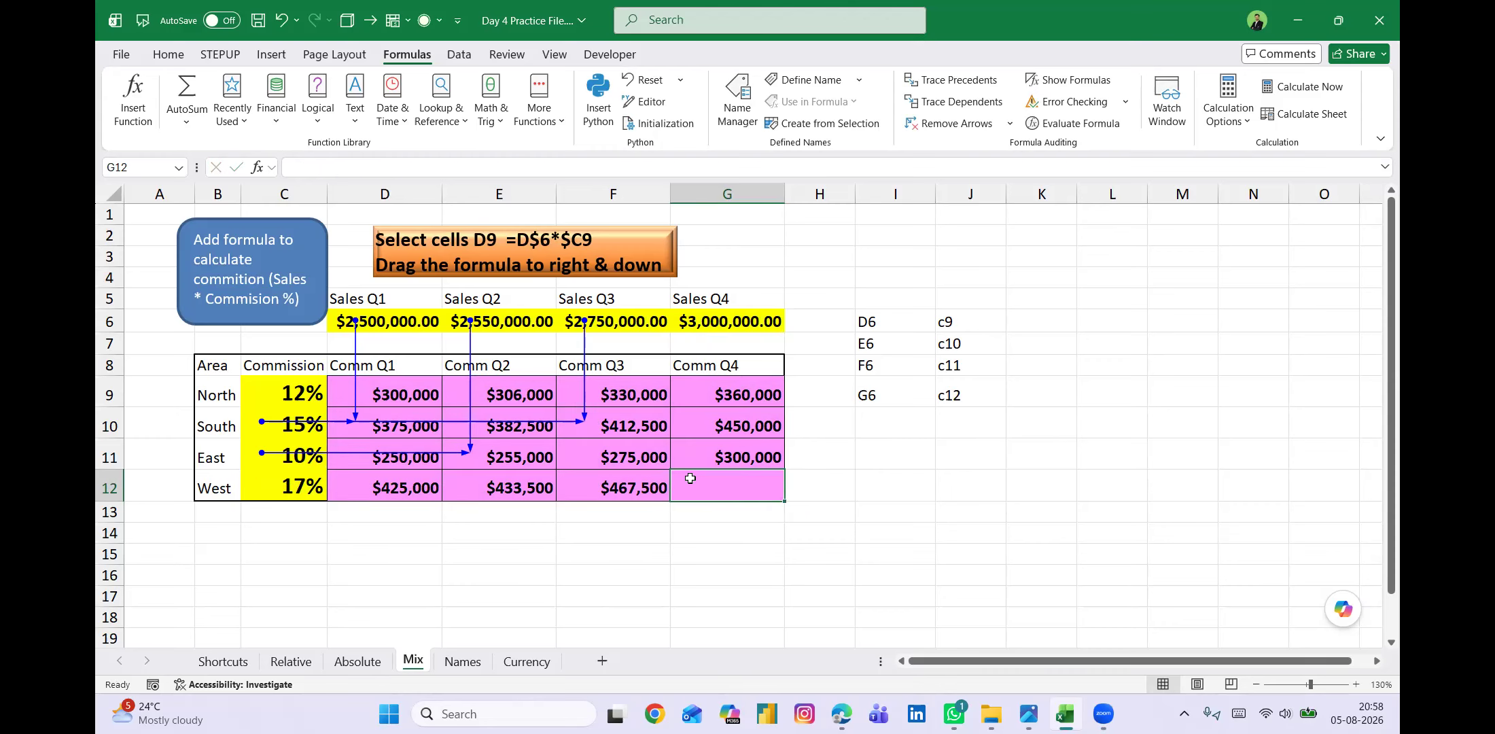
pyautogui.keyDown('shift'); pyautogui.click(411, 401); pyautogui.keyUp('shift')
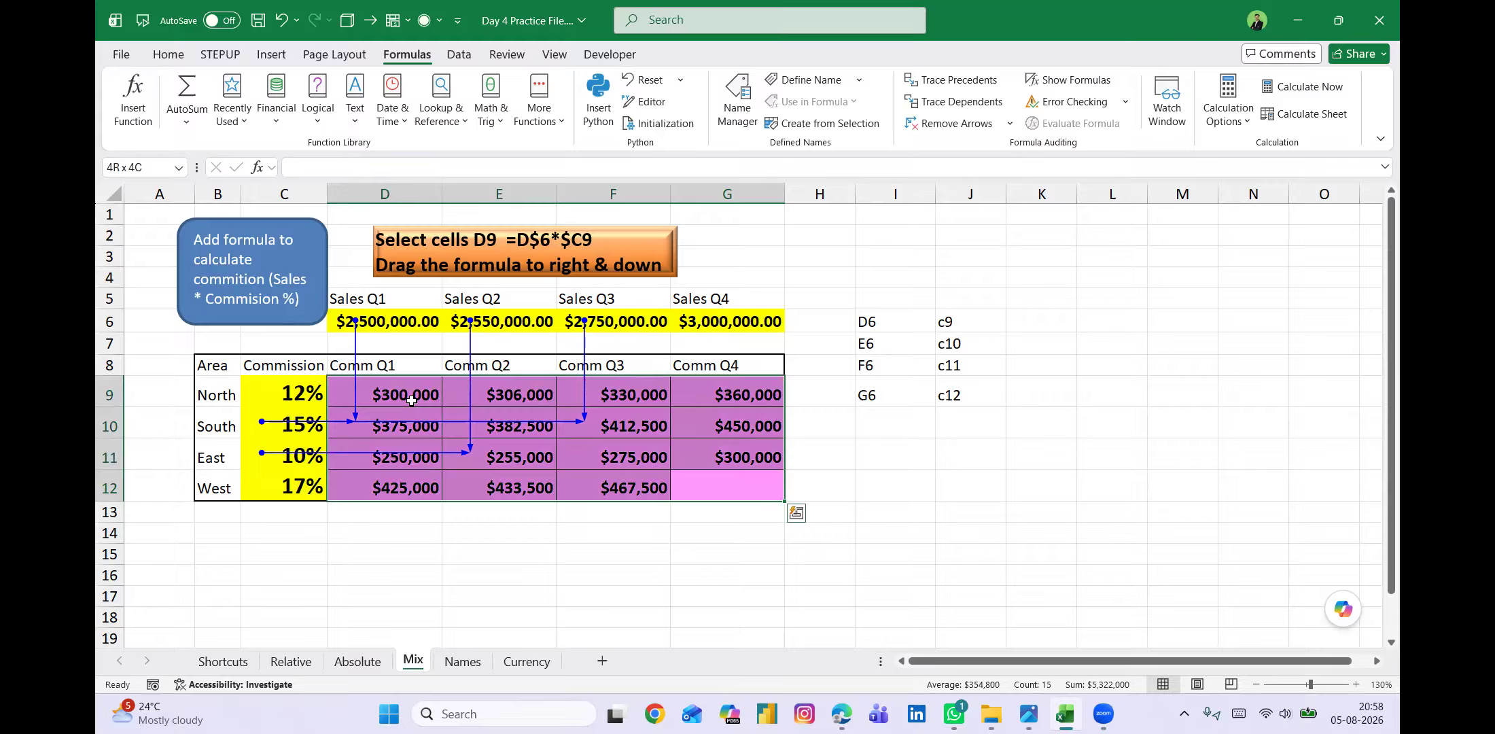
pyautogui.press('Delete')
# Enter the mixed-reference formula =D$6*$C9 in D9 to calculate North's Q1 commission.
pyautogui.click(390, 382)
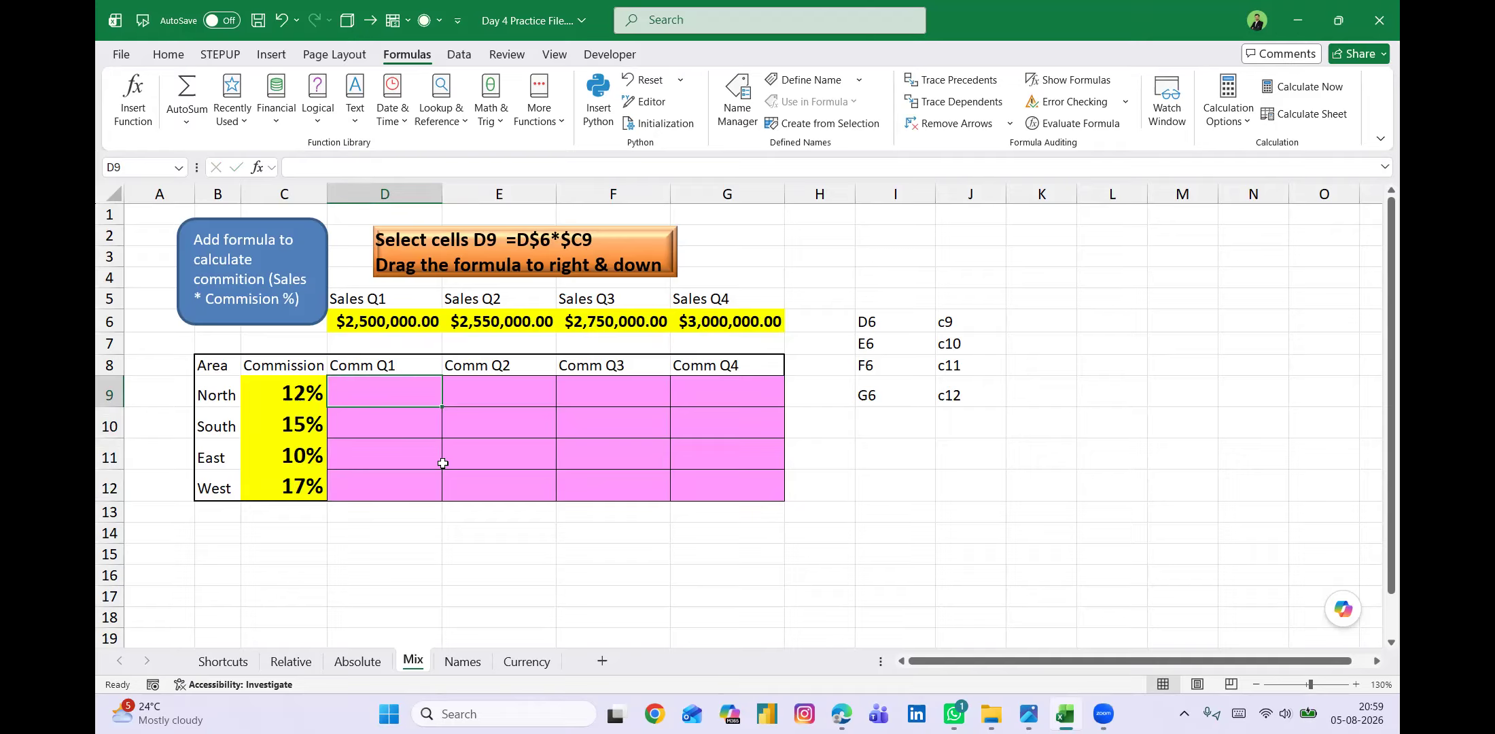
pyautogui.write('=')
pyautogui.press('Up')
pyautogui.press('Up')
pyautogui.press('Up')
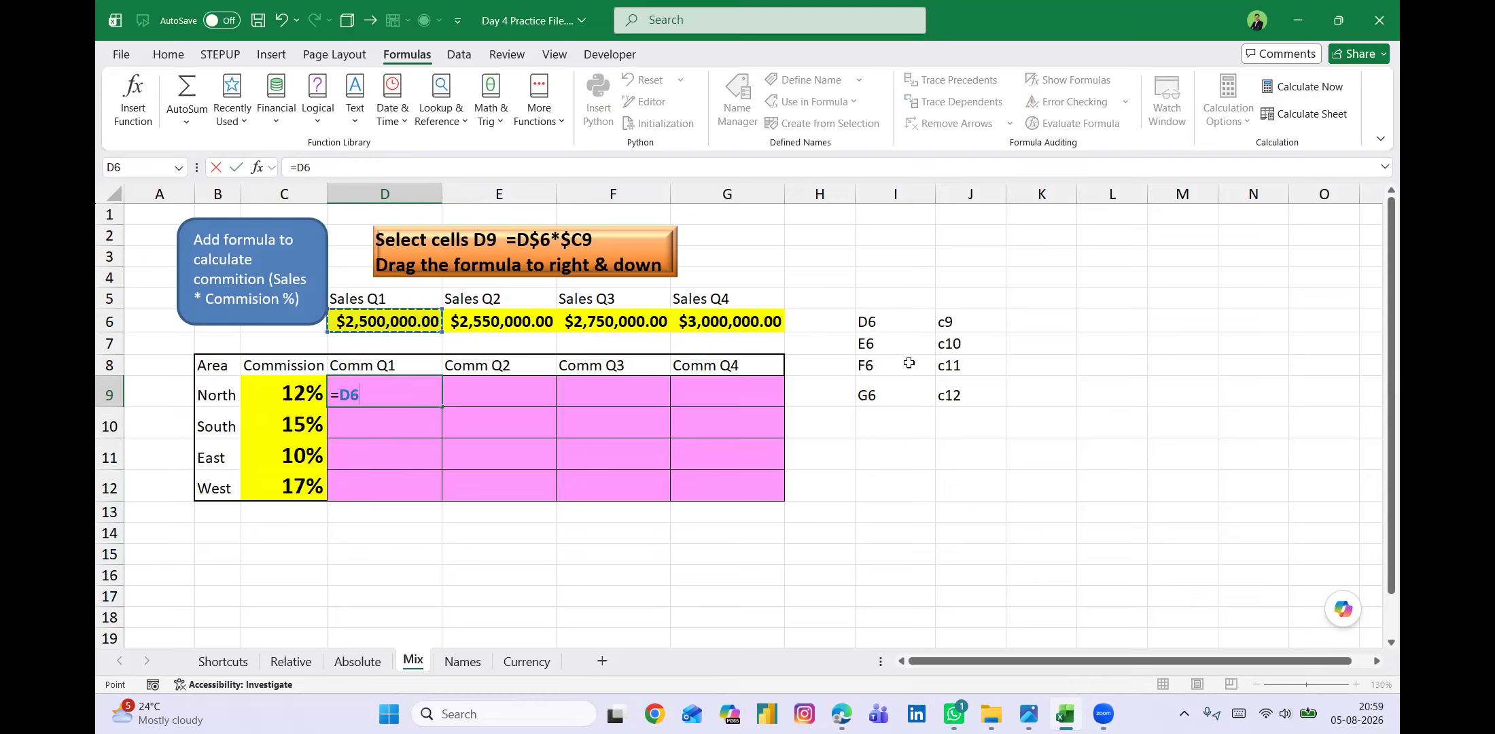
pyautogui.press('F4')
pyautogui.press('F4')
pyautogui.write('*')
pyautogui.click(285, 393)
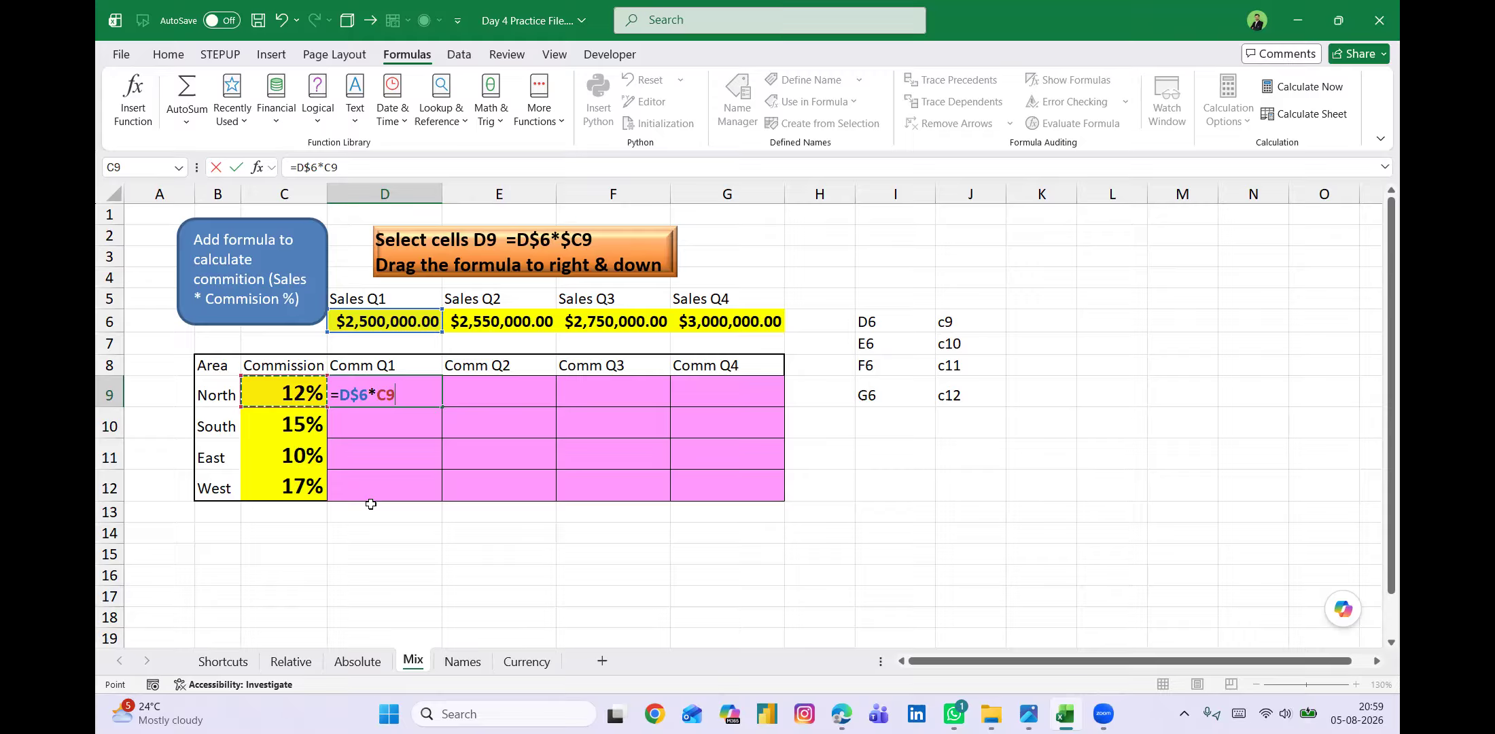
pyautogui.press('F4')
pyautogui.press('F4')
pyautogui.press('F4')
pyautogui.press('Return')
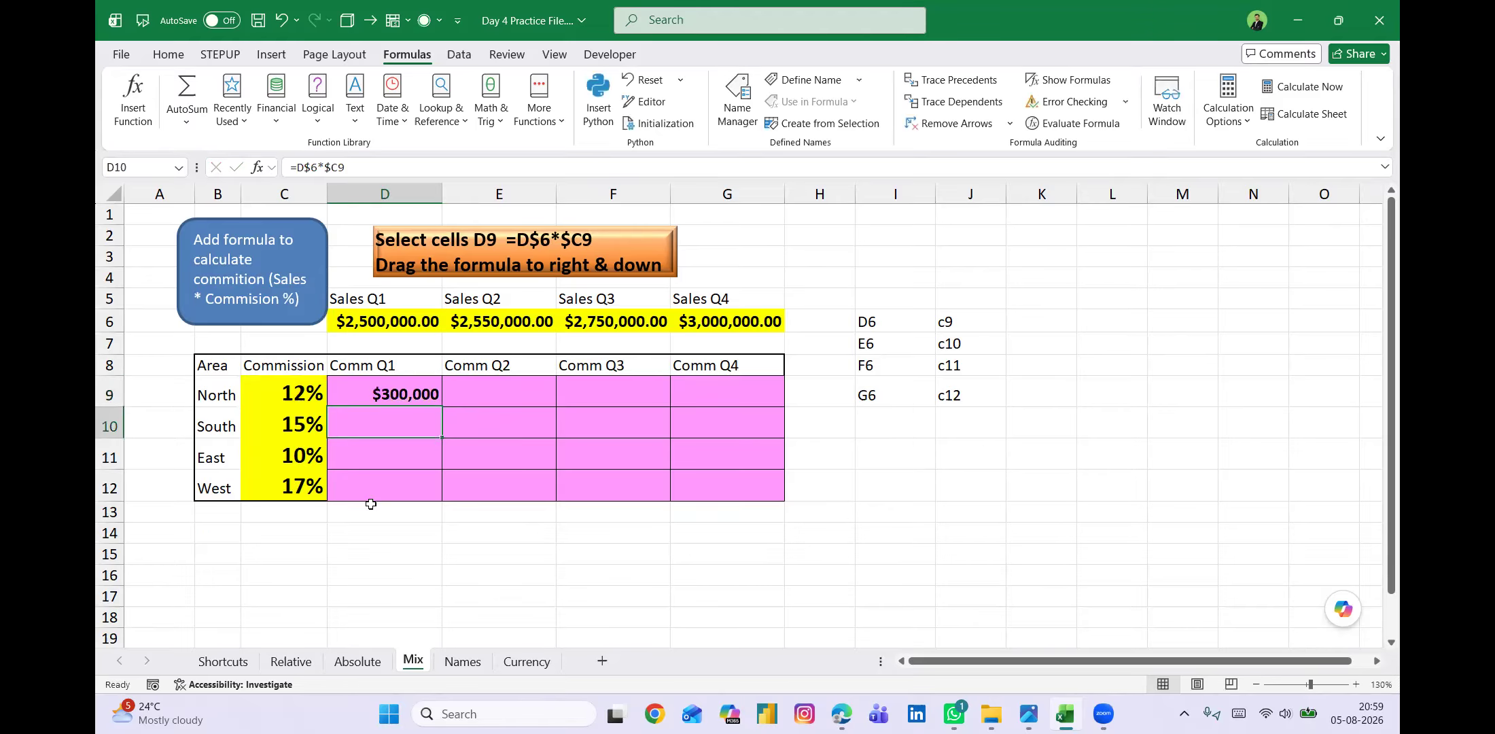
# Fill the formula in D9 down and across the commission table D9:G12.
pyautogui.press('Up')
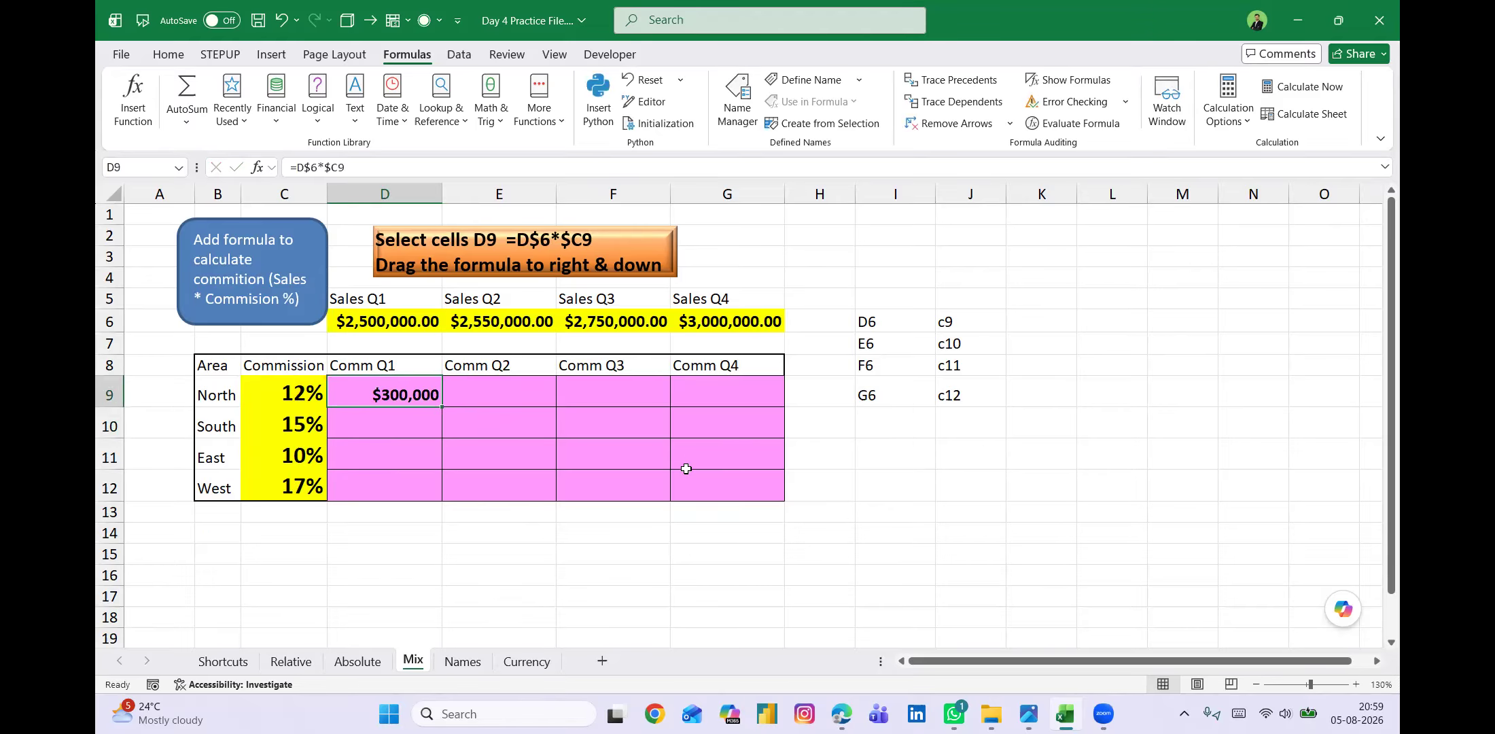
pyautogui.keyDown('shift'); pyautogui.click(708, 477); pyautogui.keyUp('shift')
pyautogui.hotkey('ctrl', 'd')
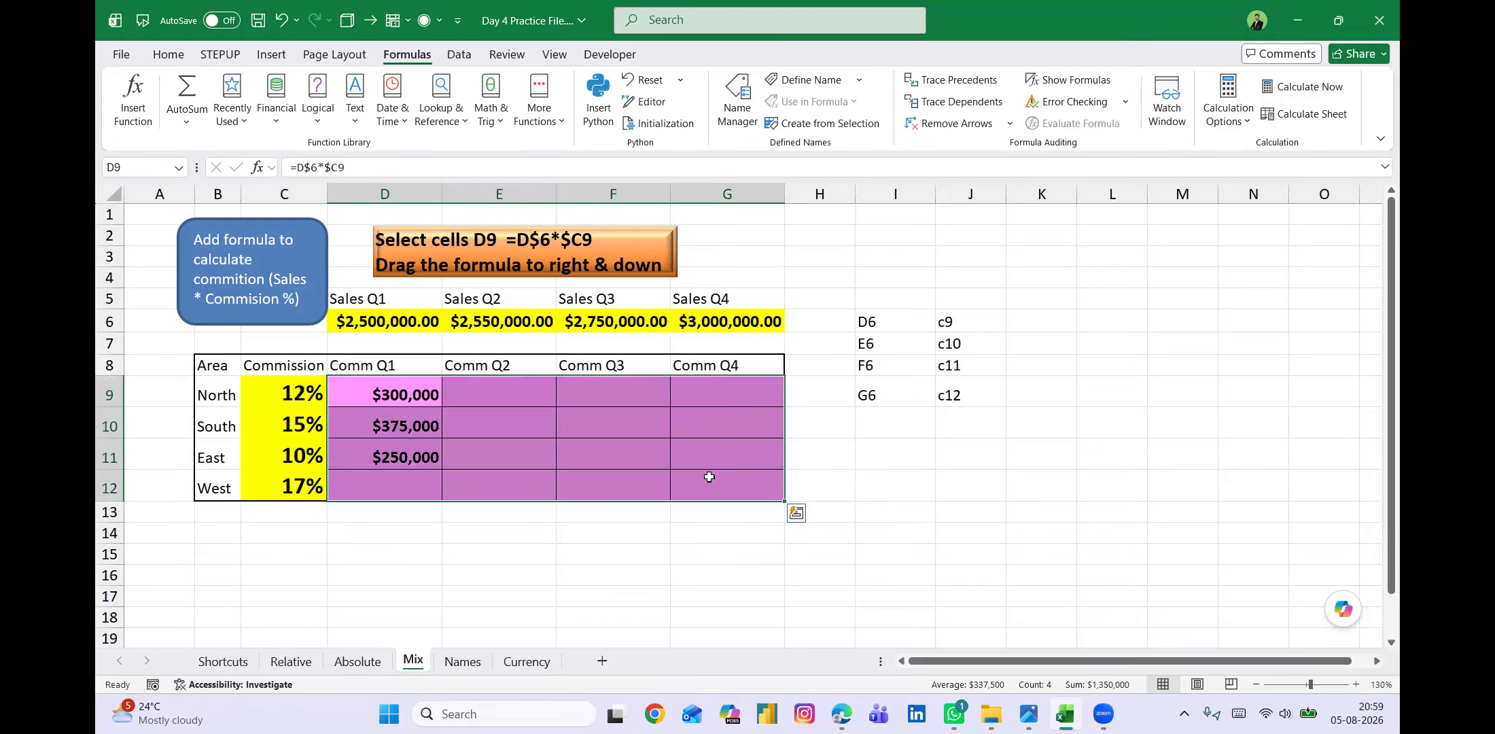
pyautogui.hotkey('ctrl', 'r')
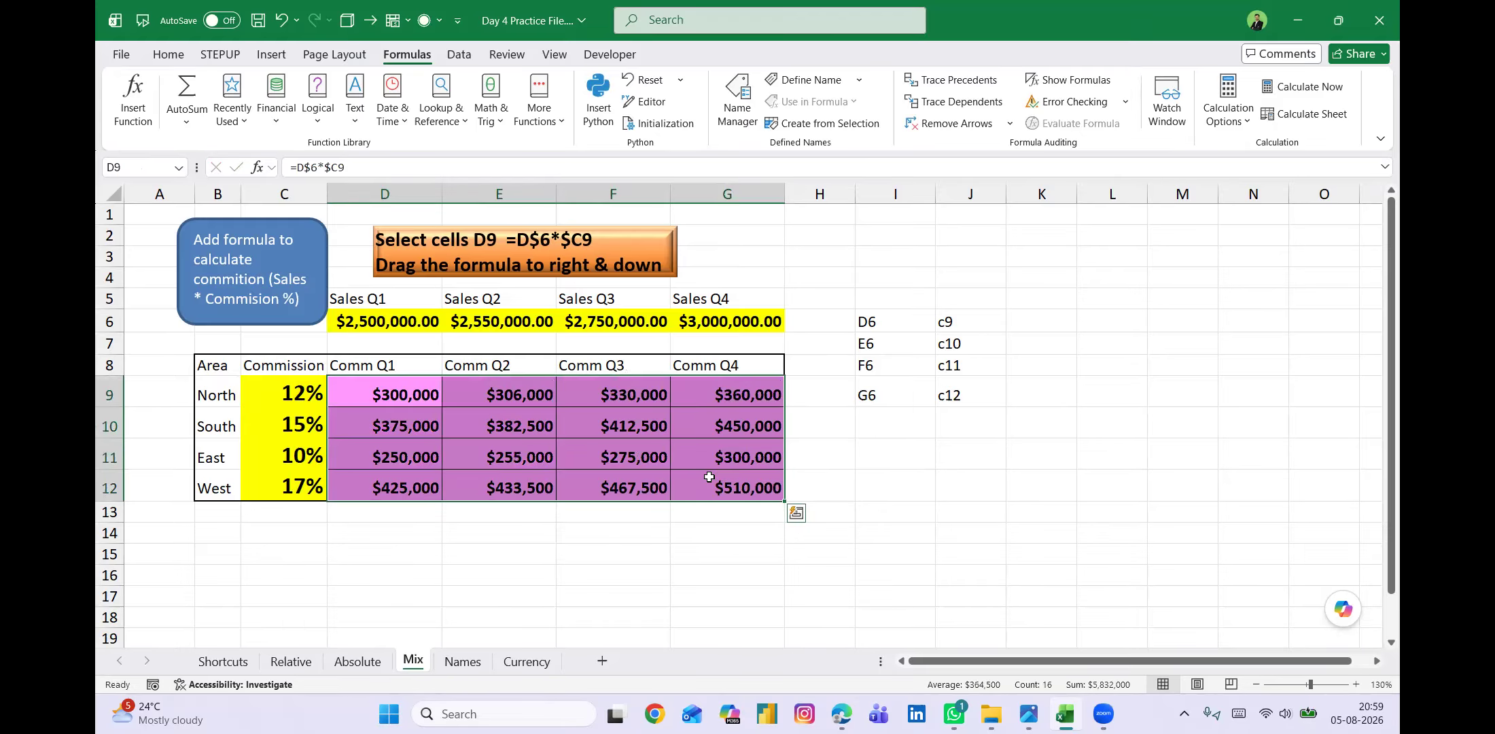
pyautogui.click(683, 558)
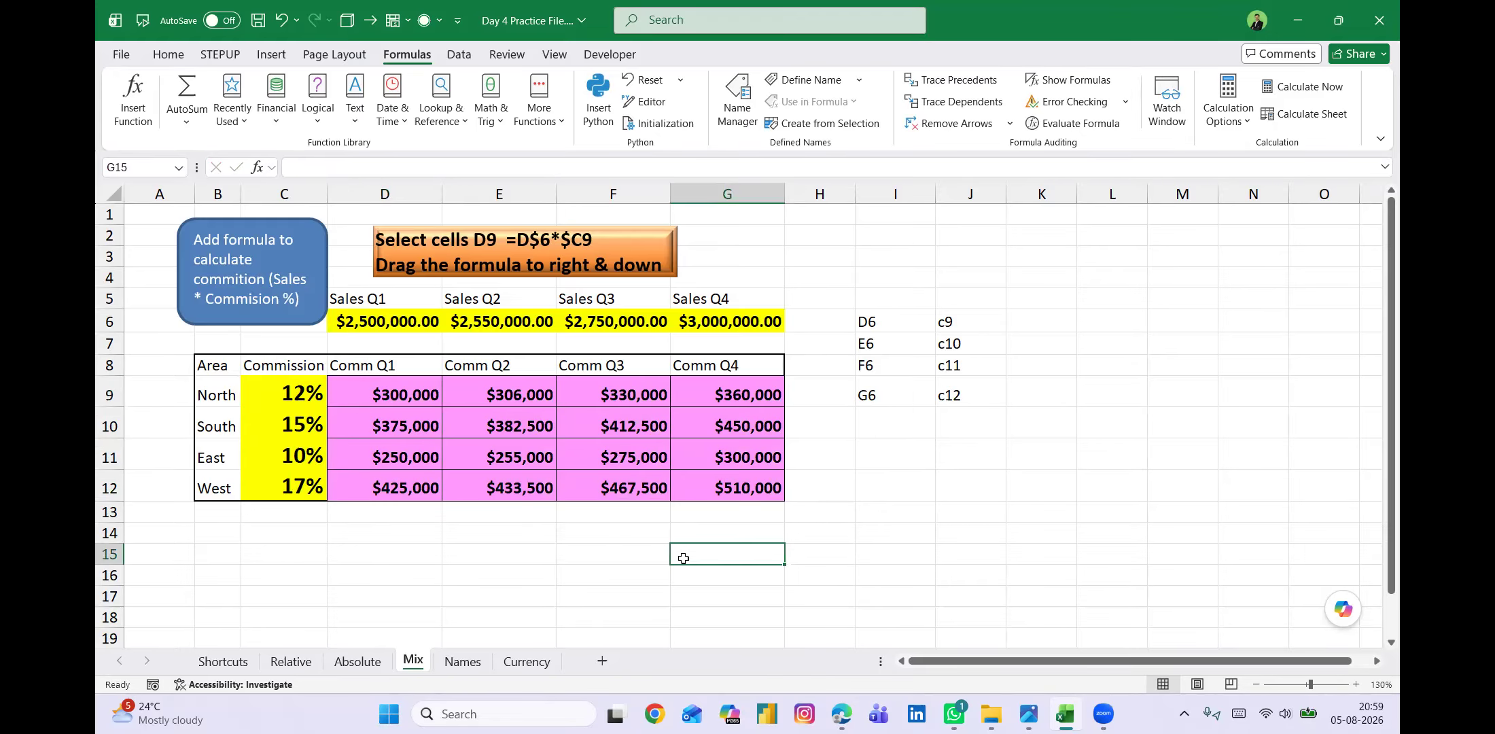
# Display the sheet's formulas and examine the references used in the Comm Q1 cells D9 to D12.
pyautogui.hotkey('ctrl', '`')
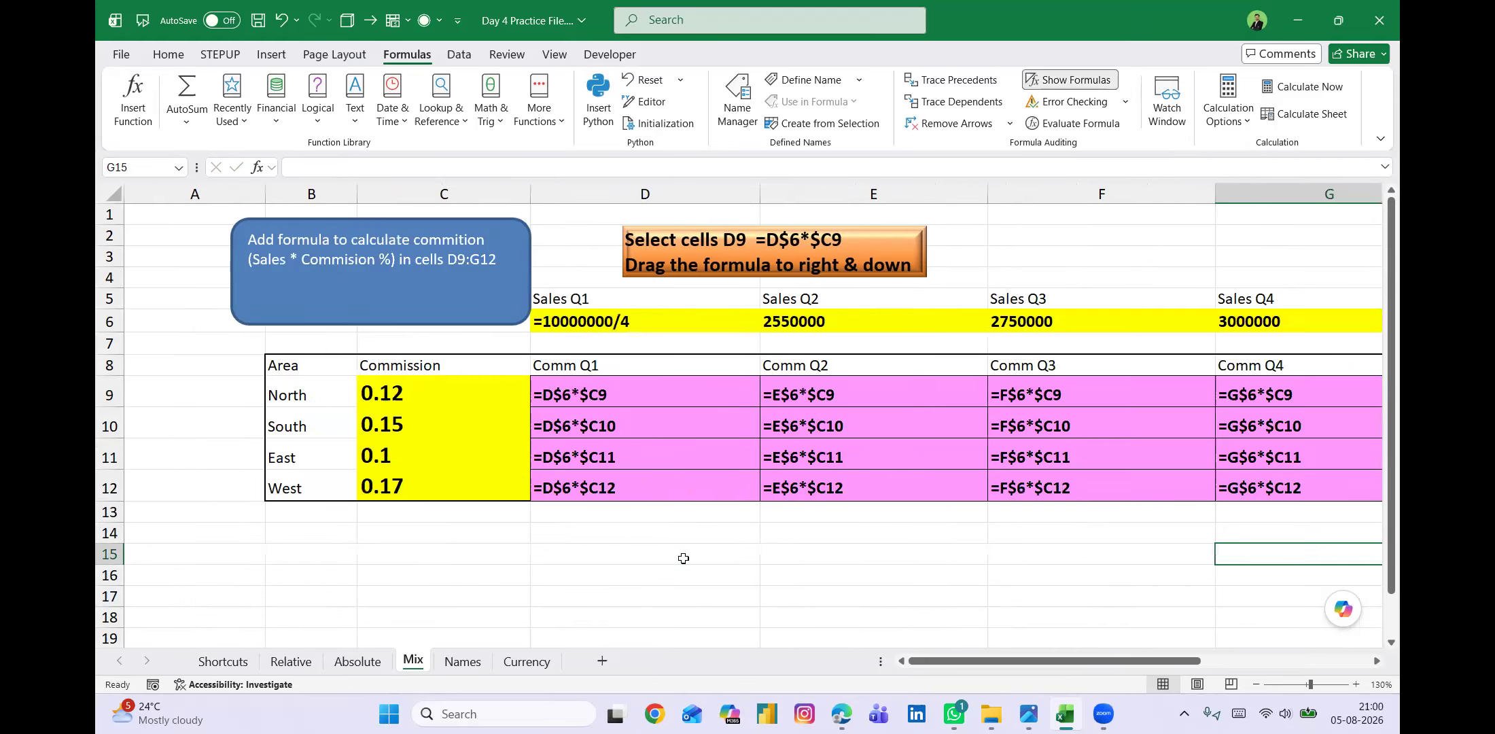
pyautogui.hscroll(2, 727, 549)
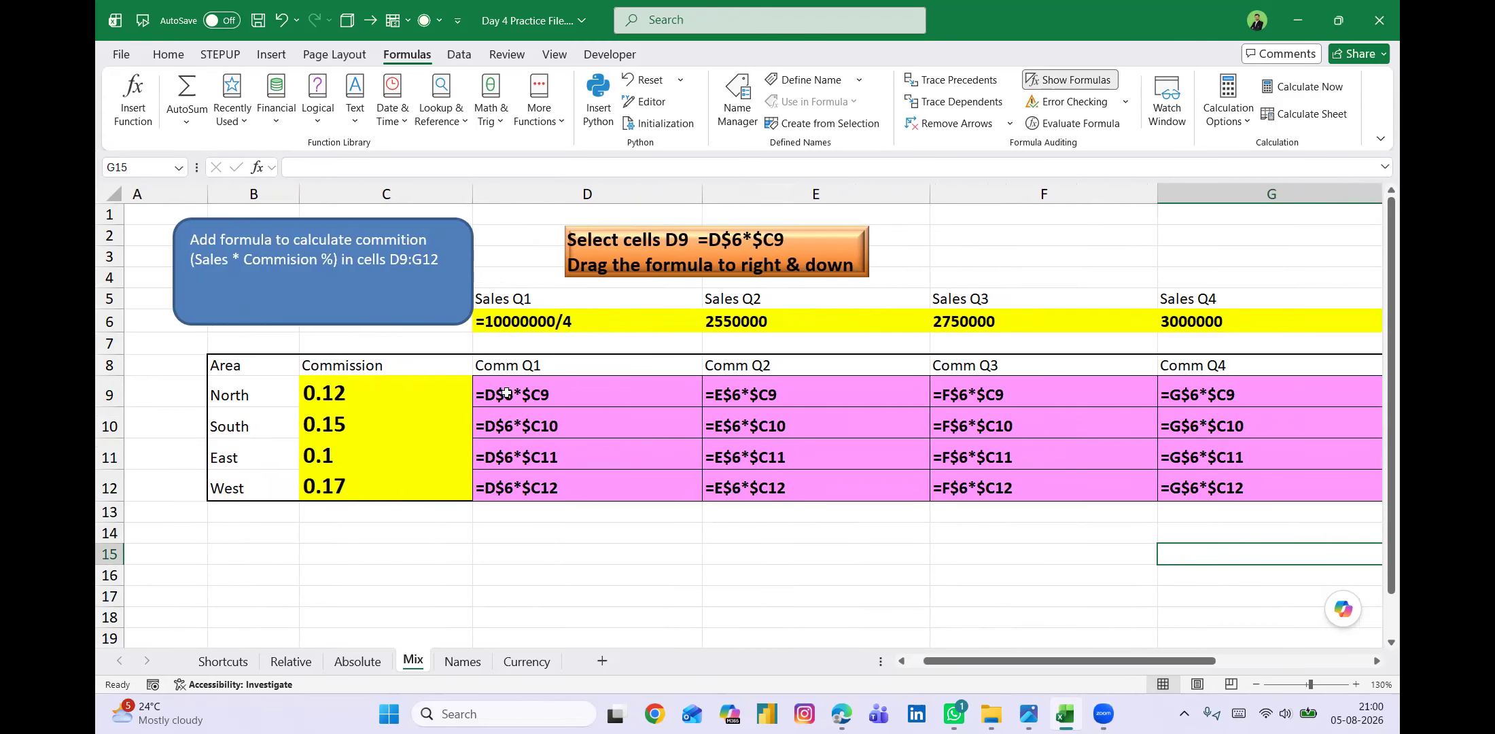
pyautogui.doubleClick(536, 395)
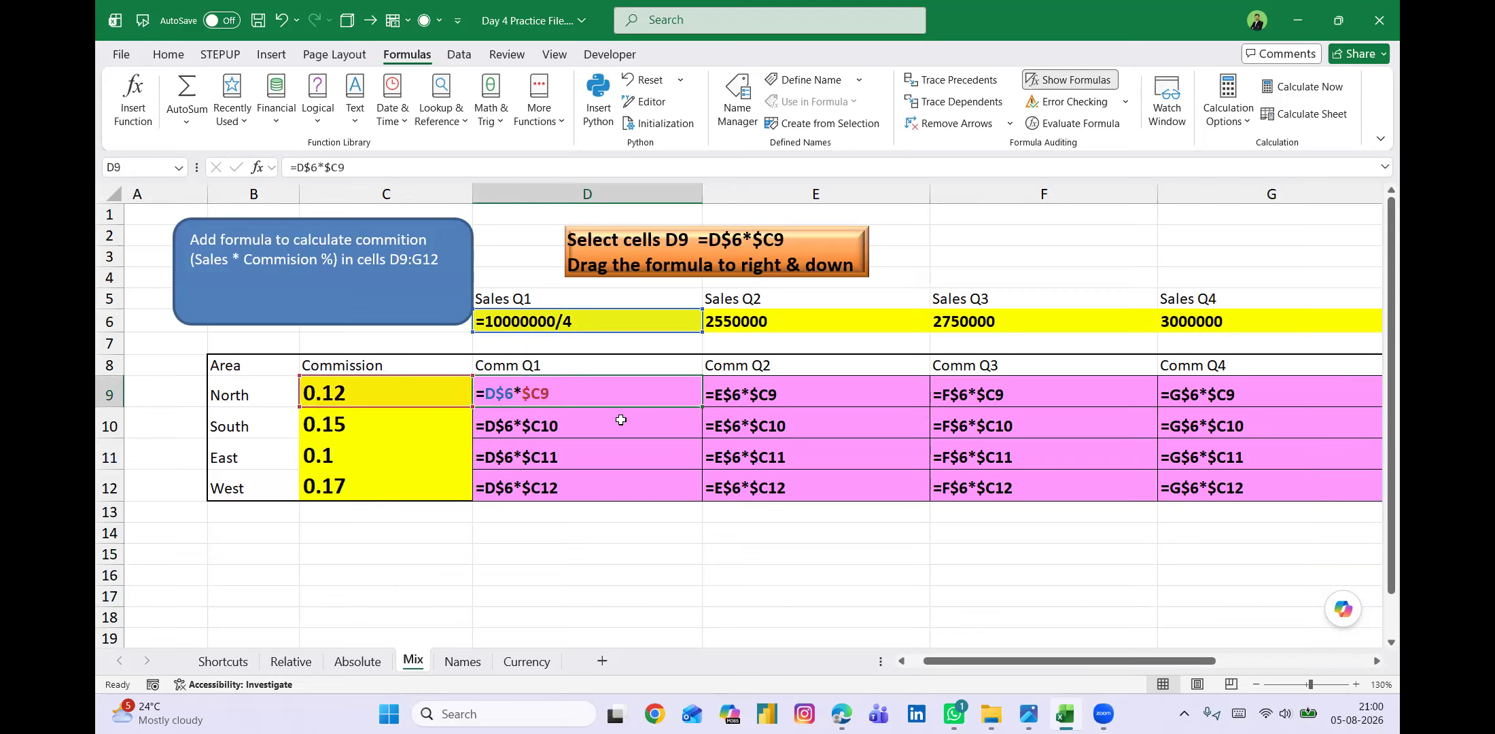
pyautogui.doubleClick(588, 425)
pyautogui.doubleClick(589, 446)
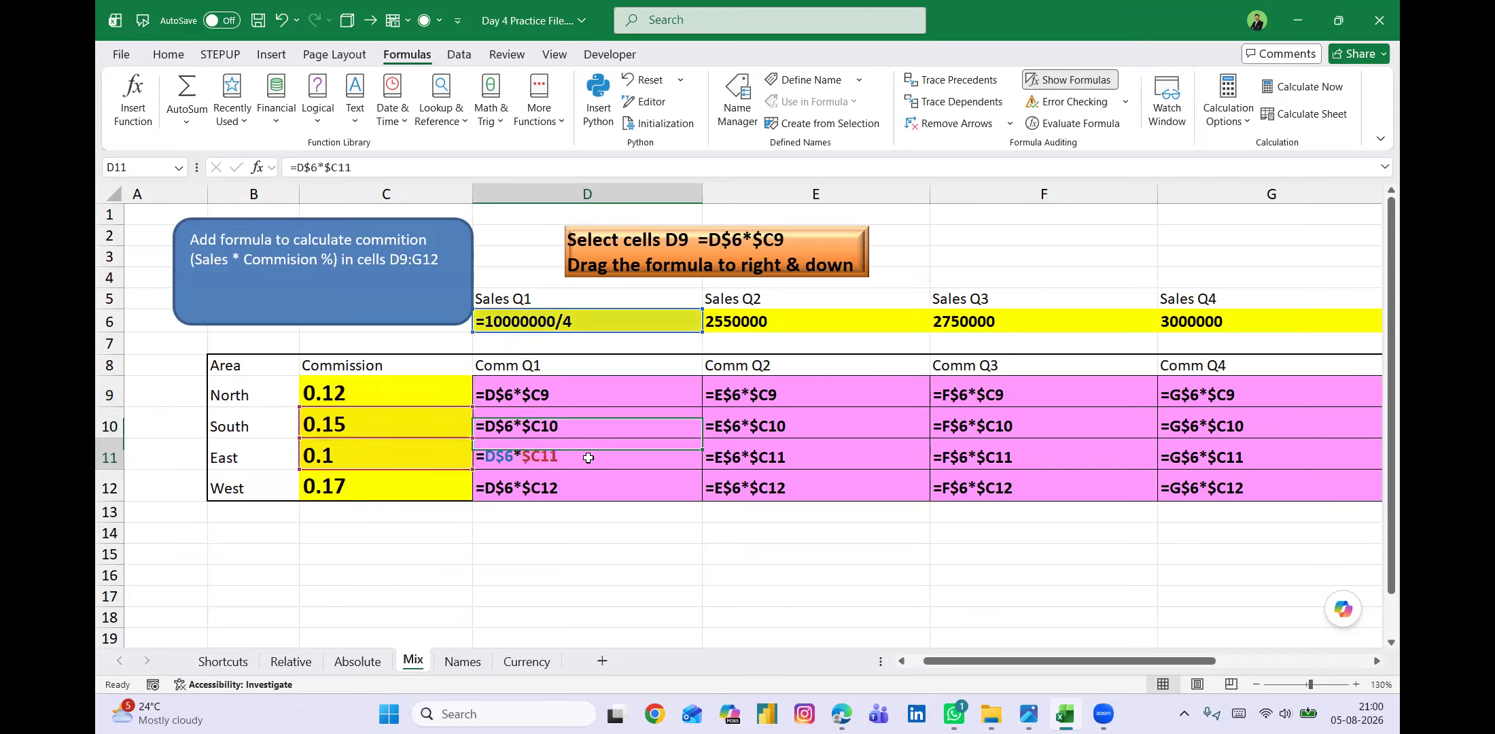
pyautogui.doubleClick(595, 493)
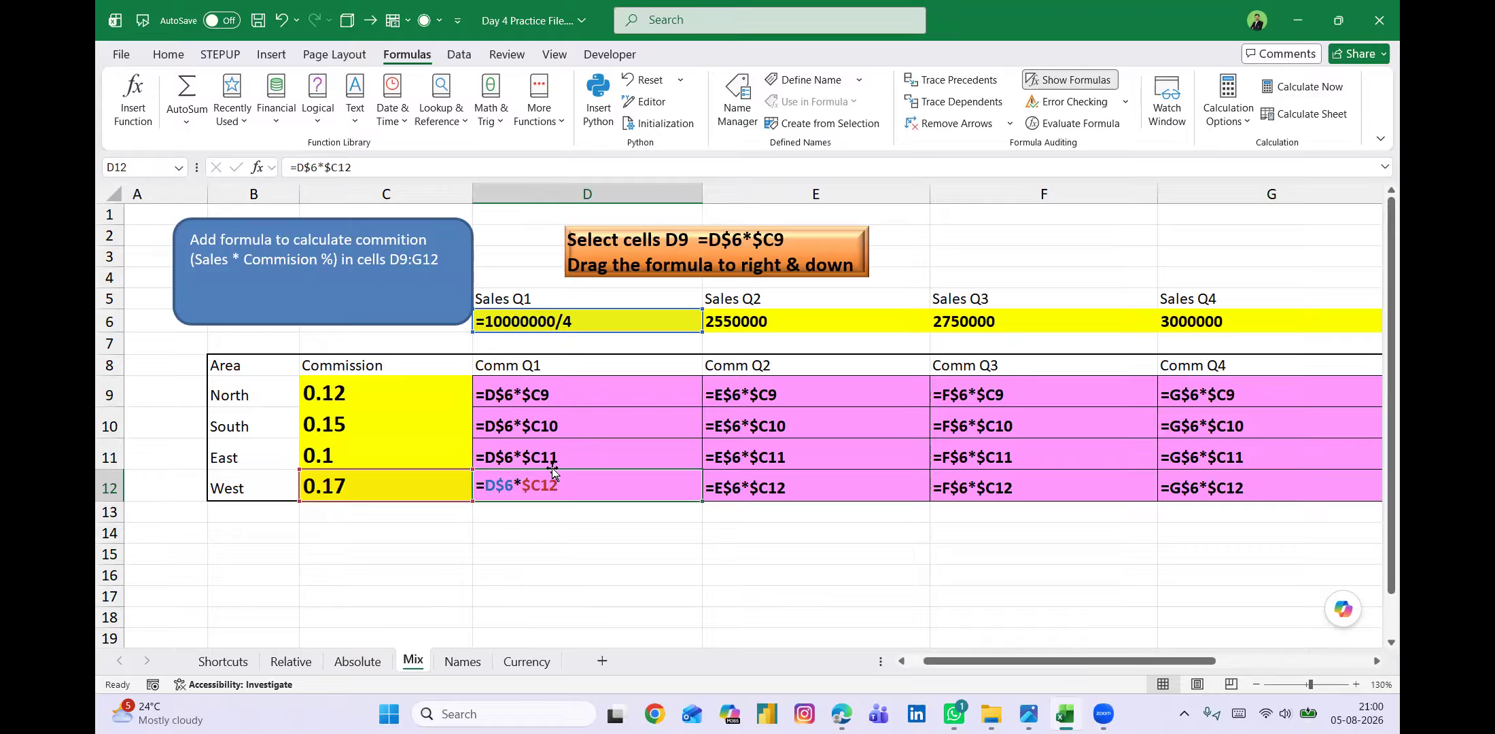
# Examine the references in North's commission cells D9 to G9 and in D10, and switch the sheet back to showing values.
pyautogui.doubleClick(819, 396)
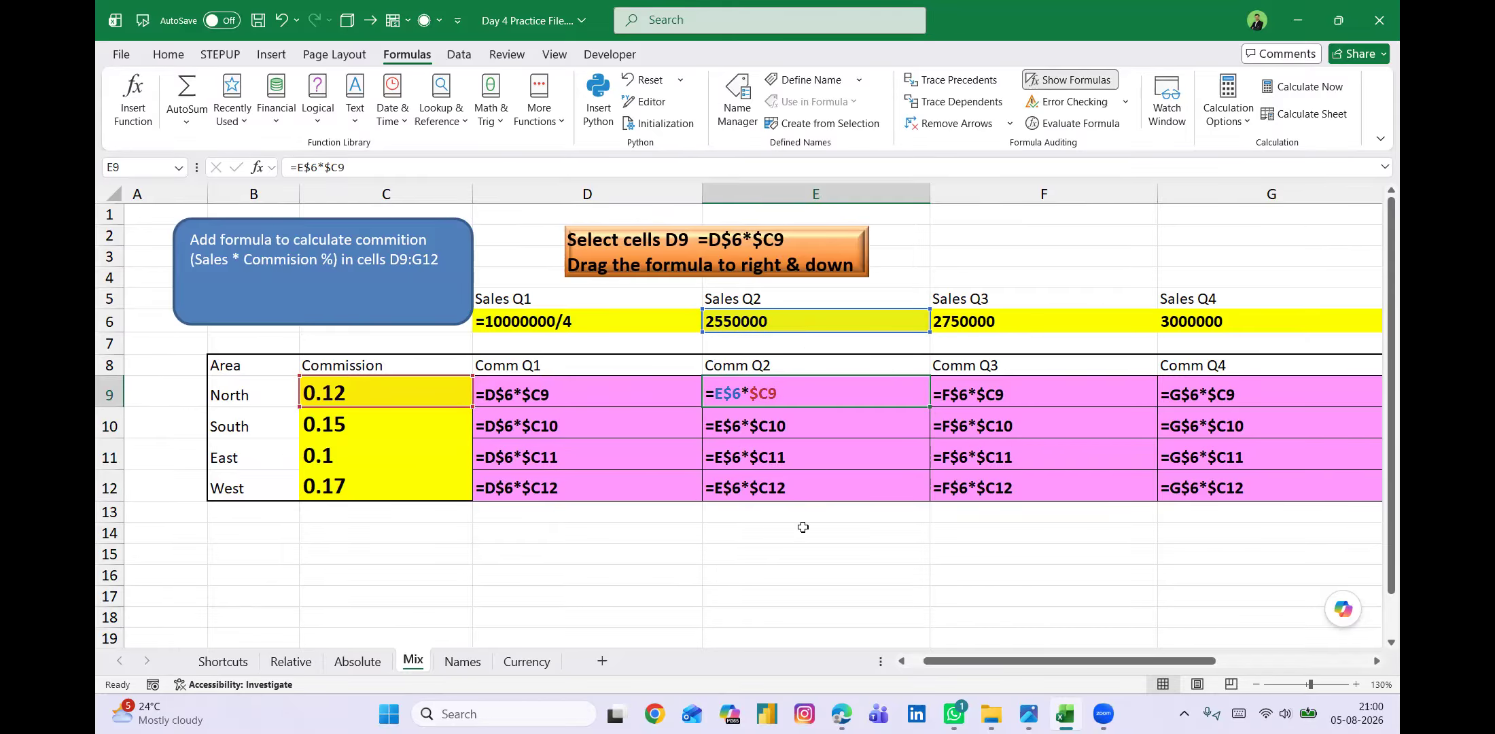
pyautogui.hscroll(1, 791, 547)
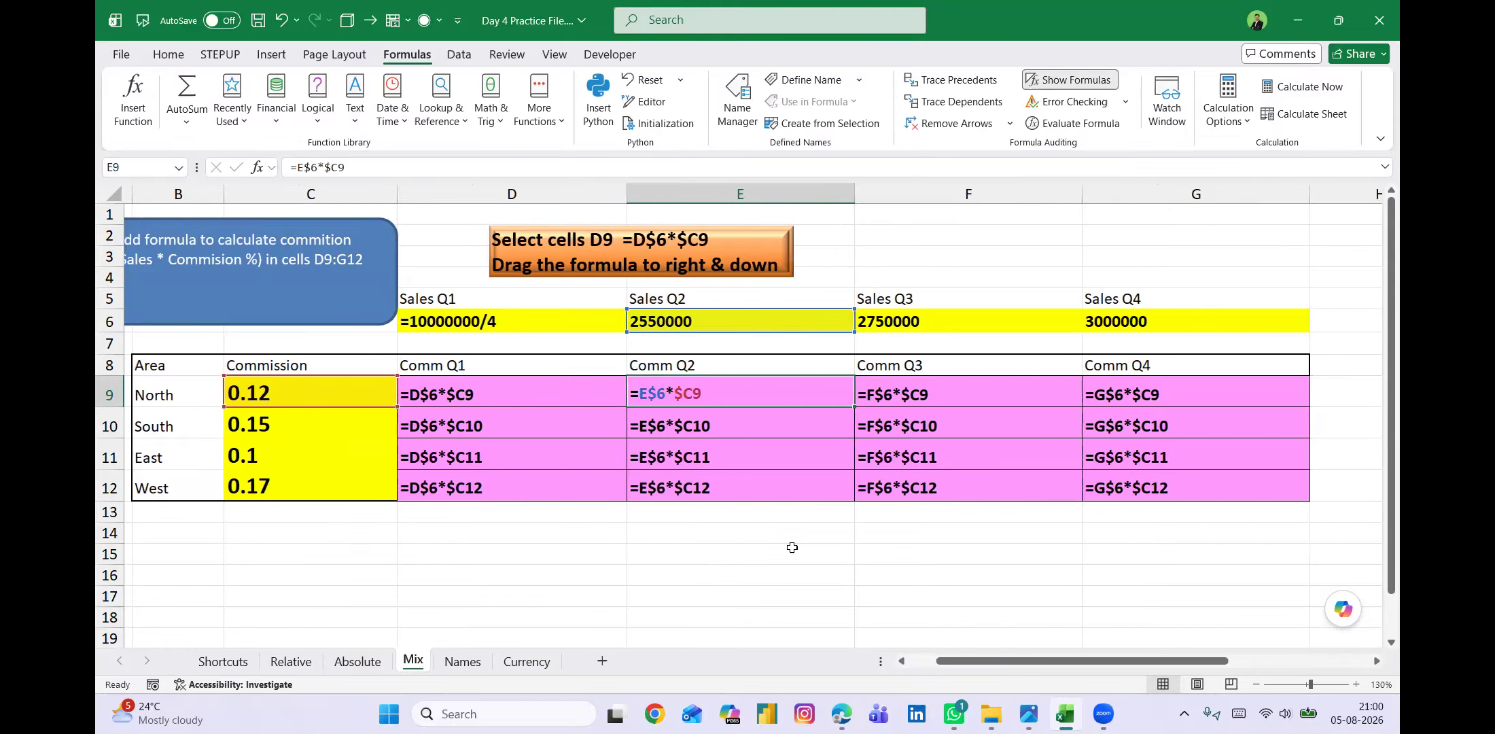
pyautogui.doubleClick(544, 401)
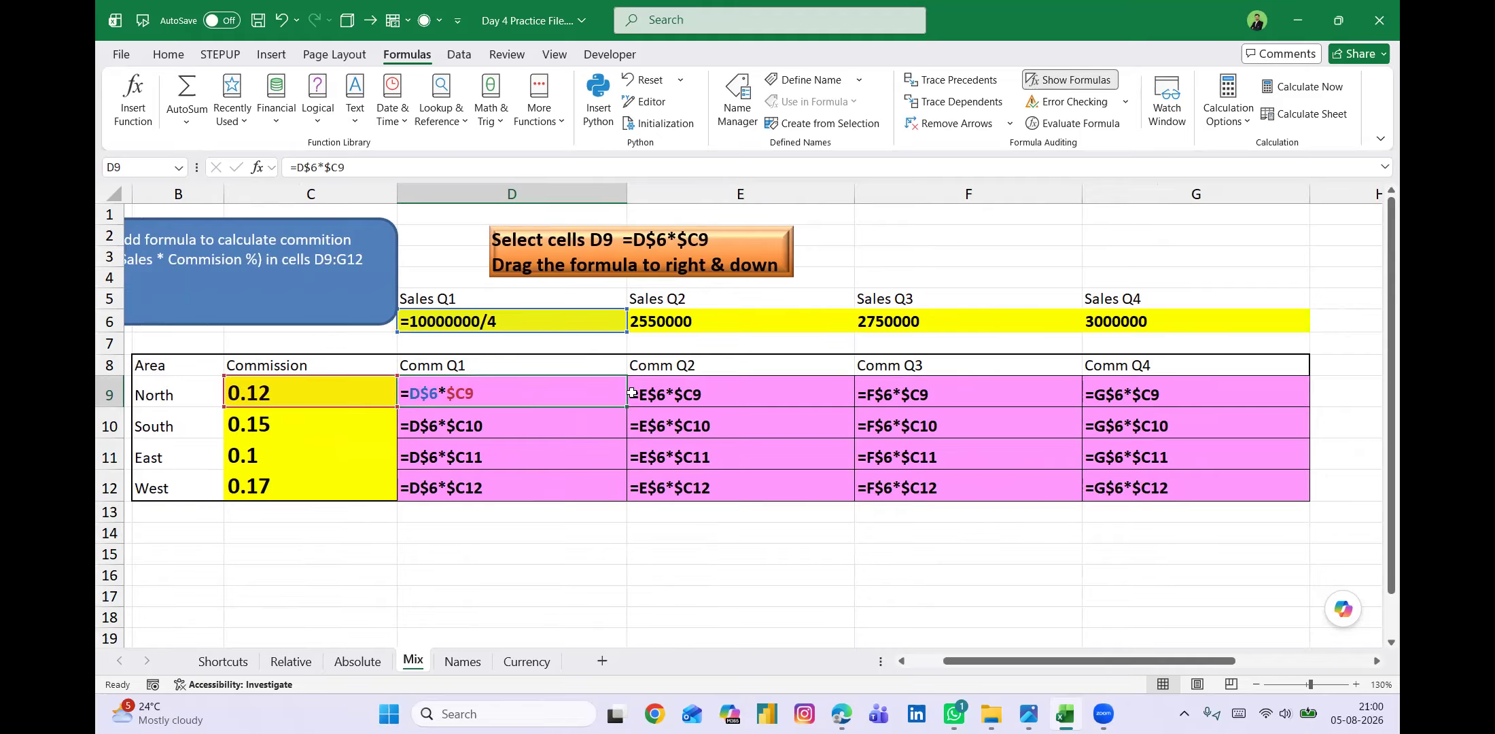
pyautogui.doubleClick(734, 395)
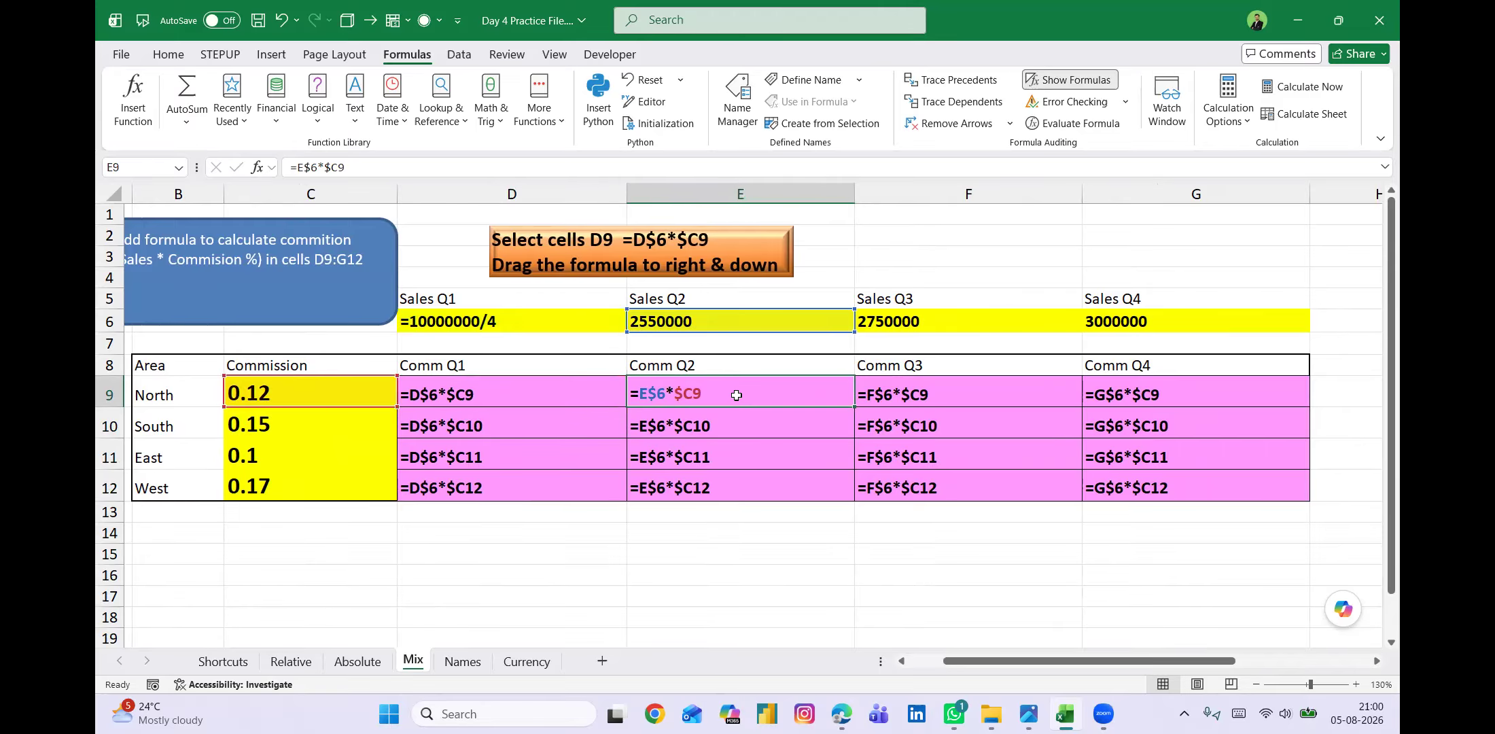
pyautogui.doubleClick(965, 389)
pyautogui.doubleClick(1182, 393)
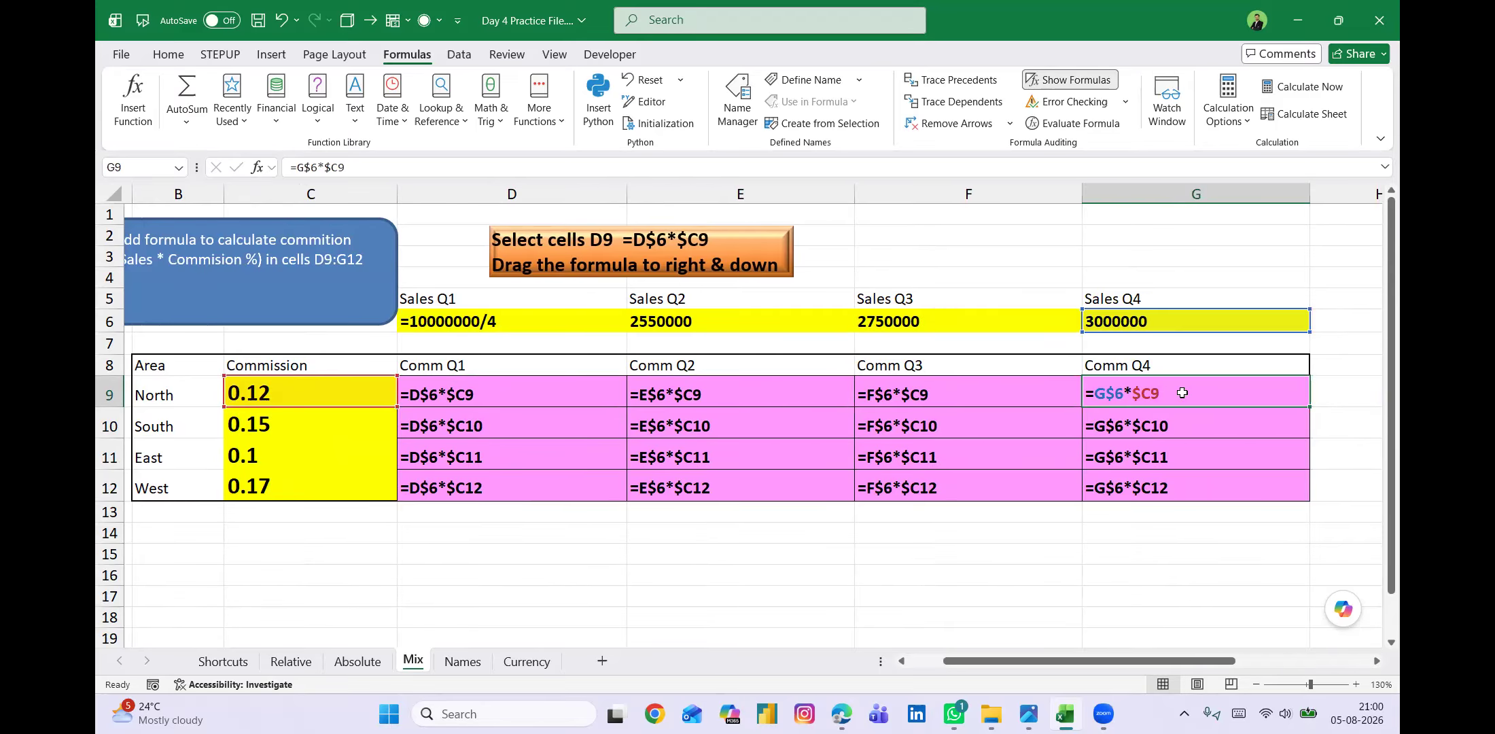
pyautogui.doubleClick(493, 432)
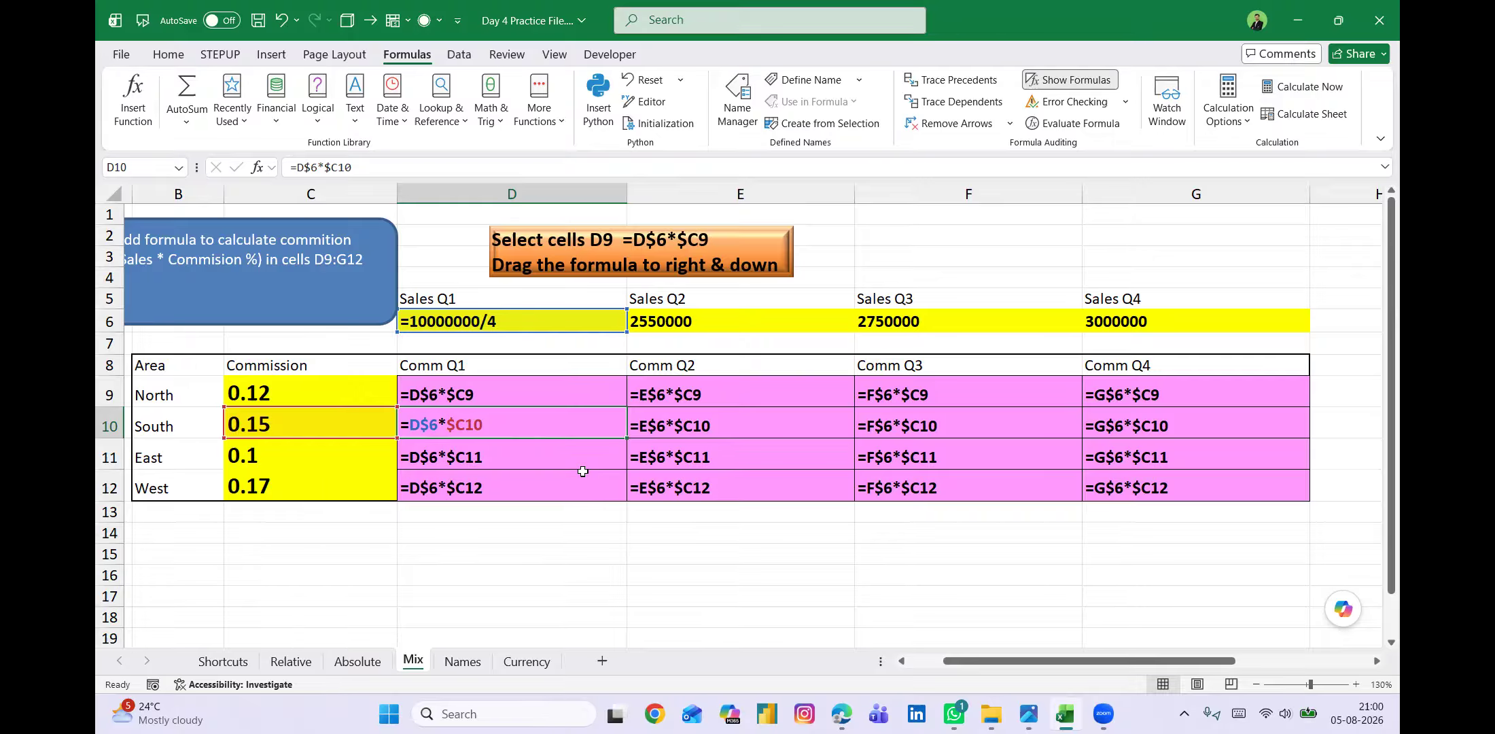
pyautogui.press('Escape')
pyautogui.hotkey('ctrl', '`')
pyautogui.click(600, 525)
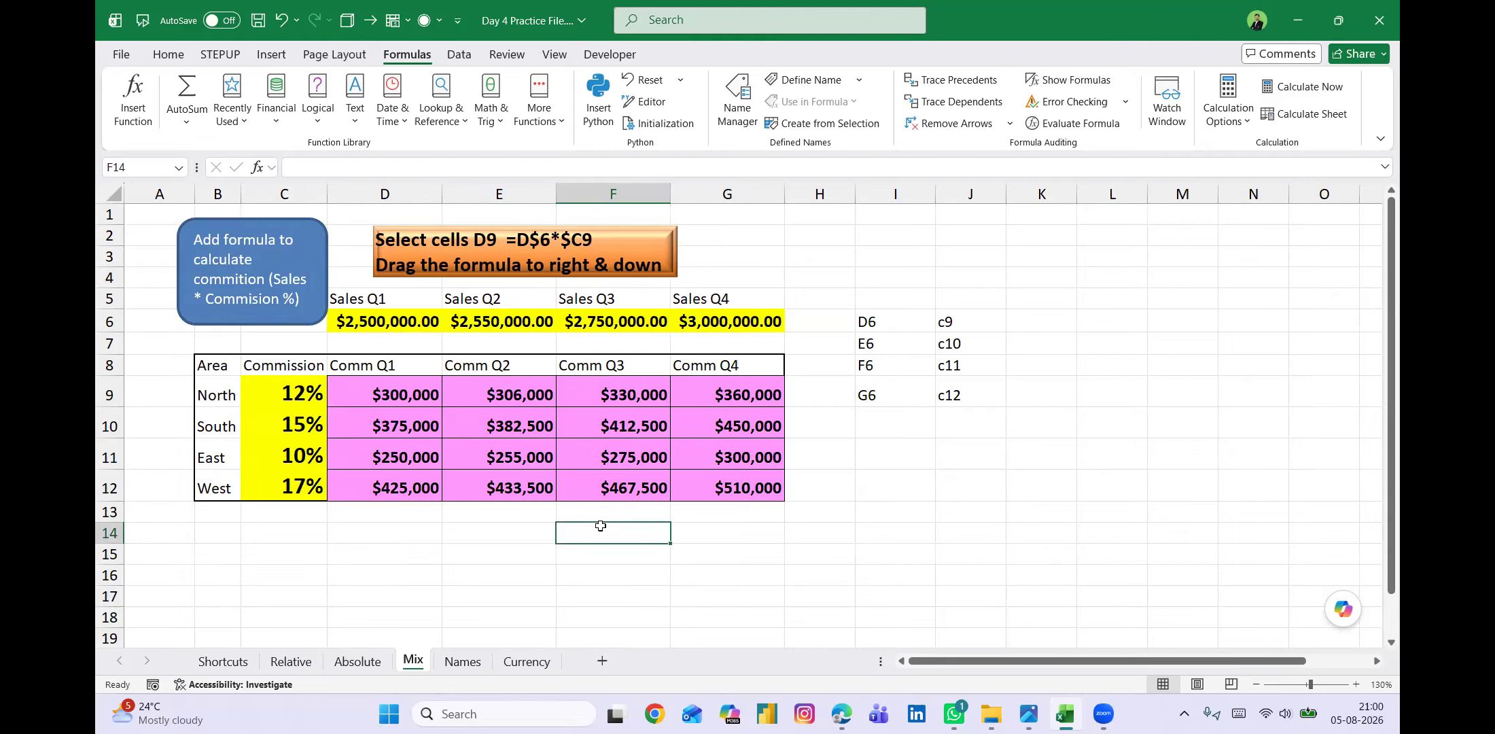
# Switch to the Names sheet and select column E, row 3 and cell D3 in turn.
pyautogui.click(466, 663)
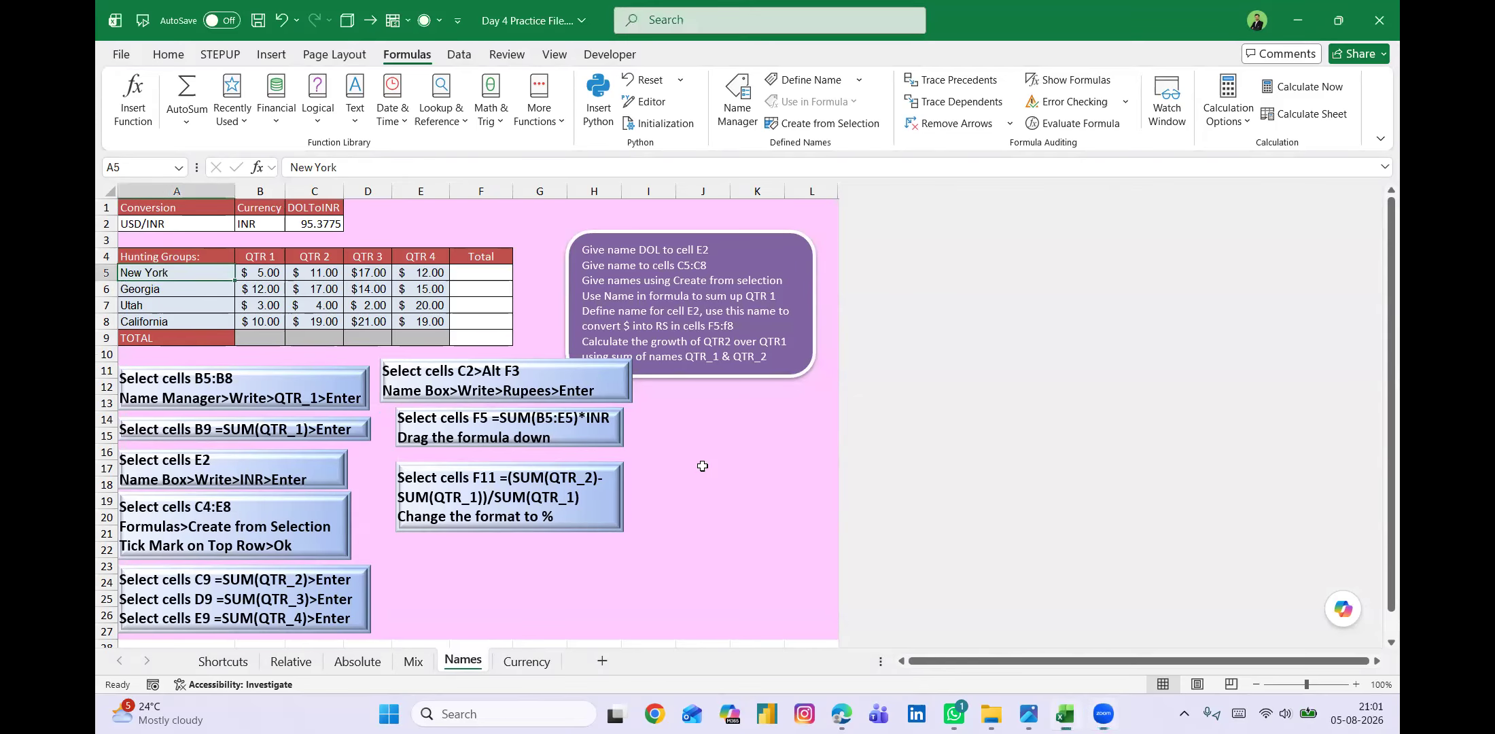
pyautogui.scroll(2, 691, 432)
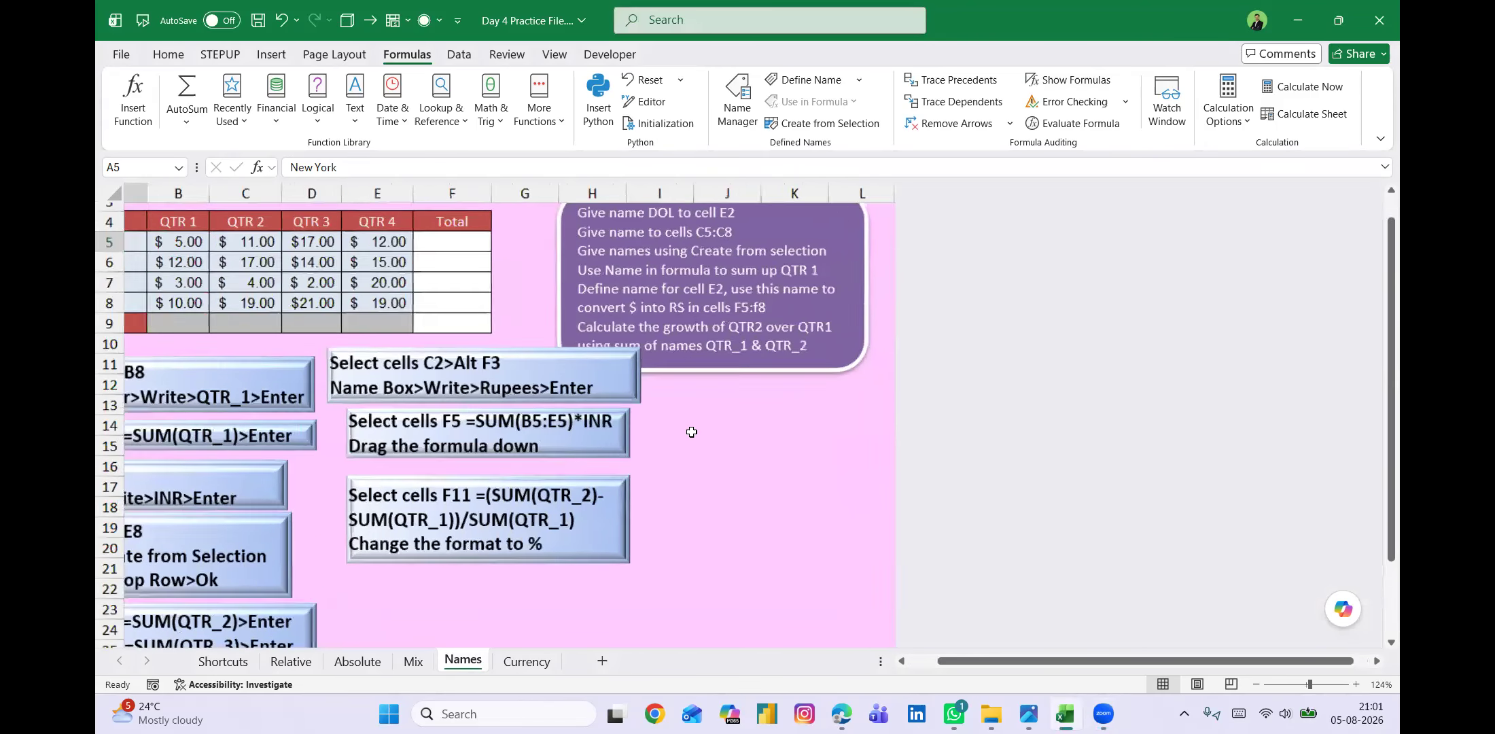
pyautogui.scroll(1, 829, 462)
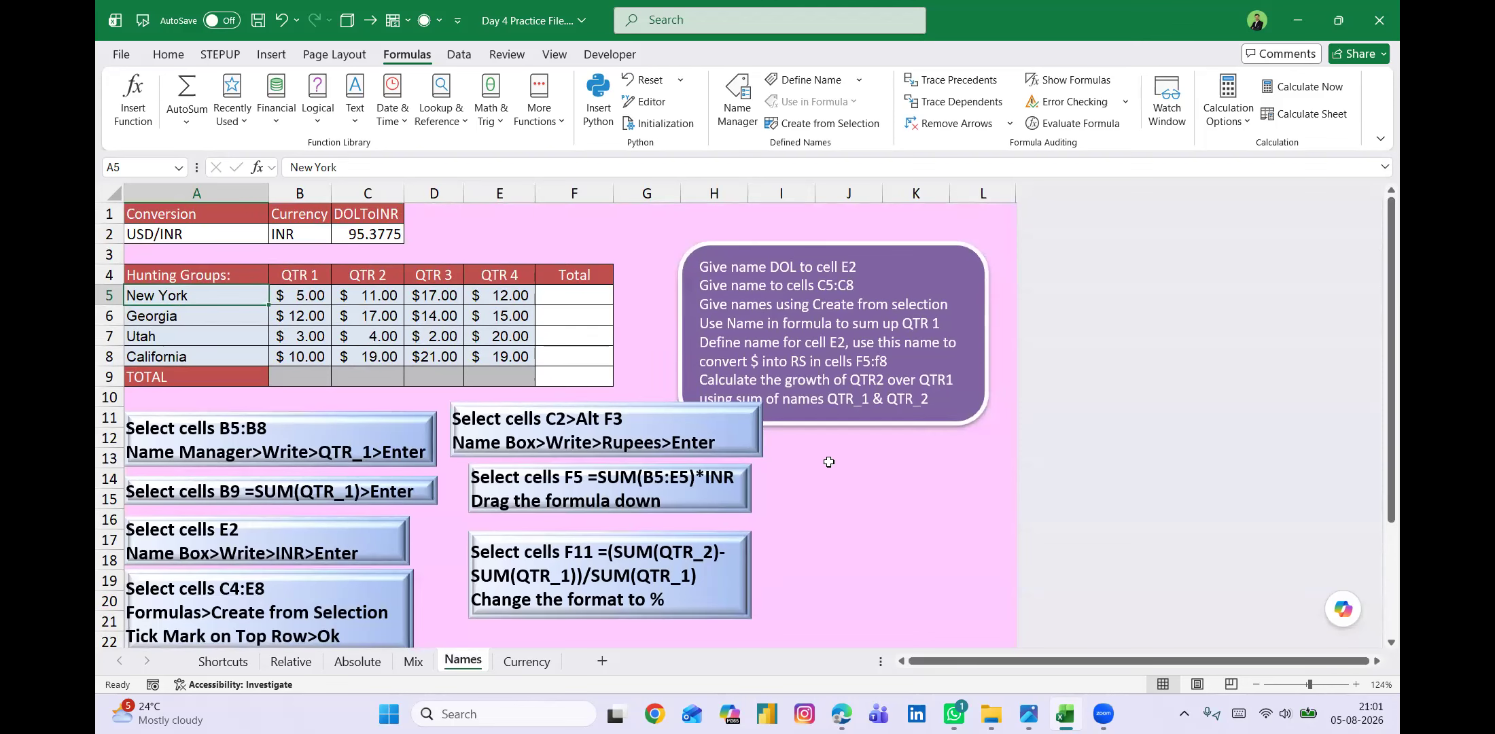
pyautogui.click(498, 193)
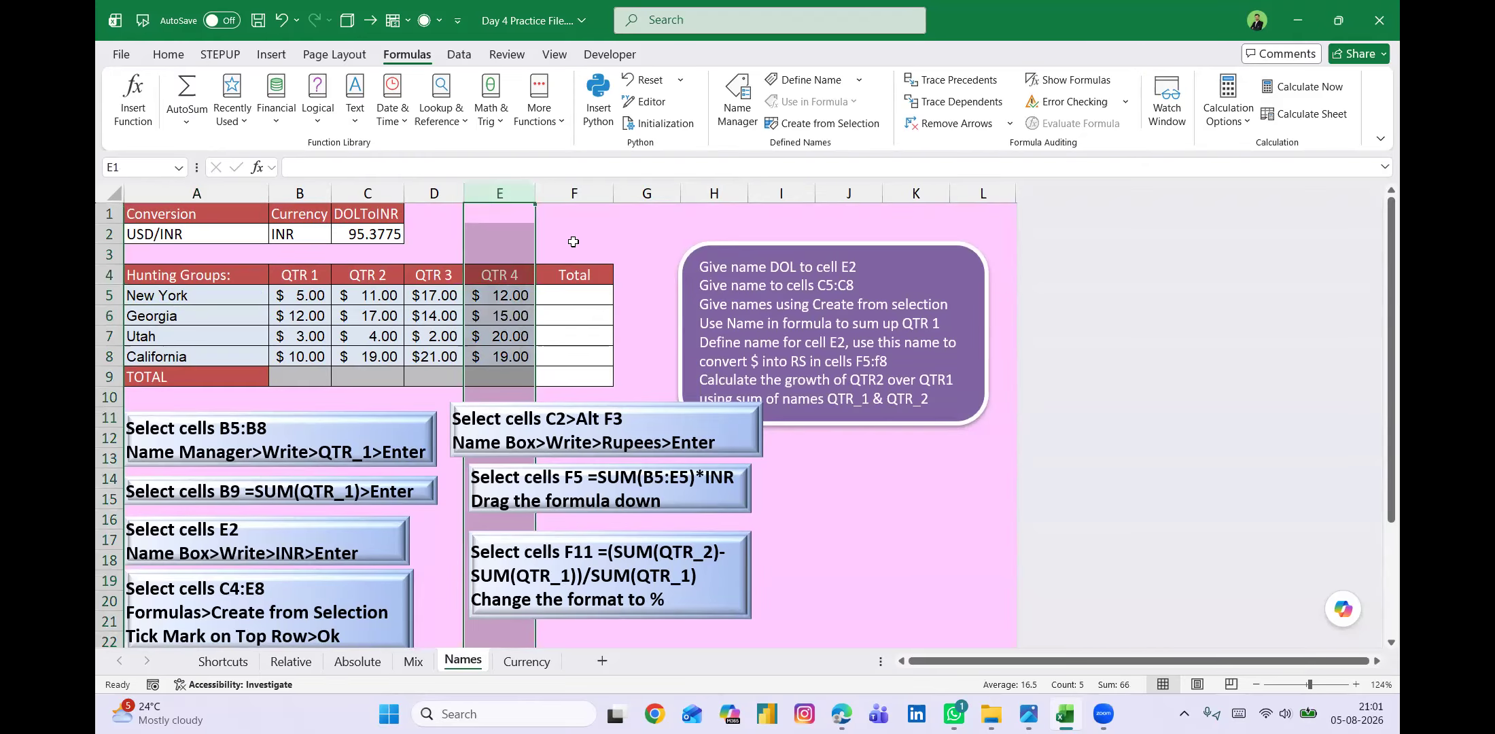
pyautogui.click(109, 254)
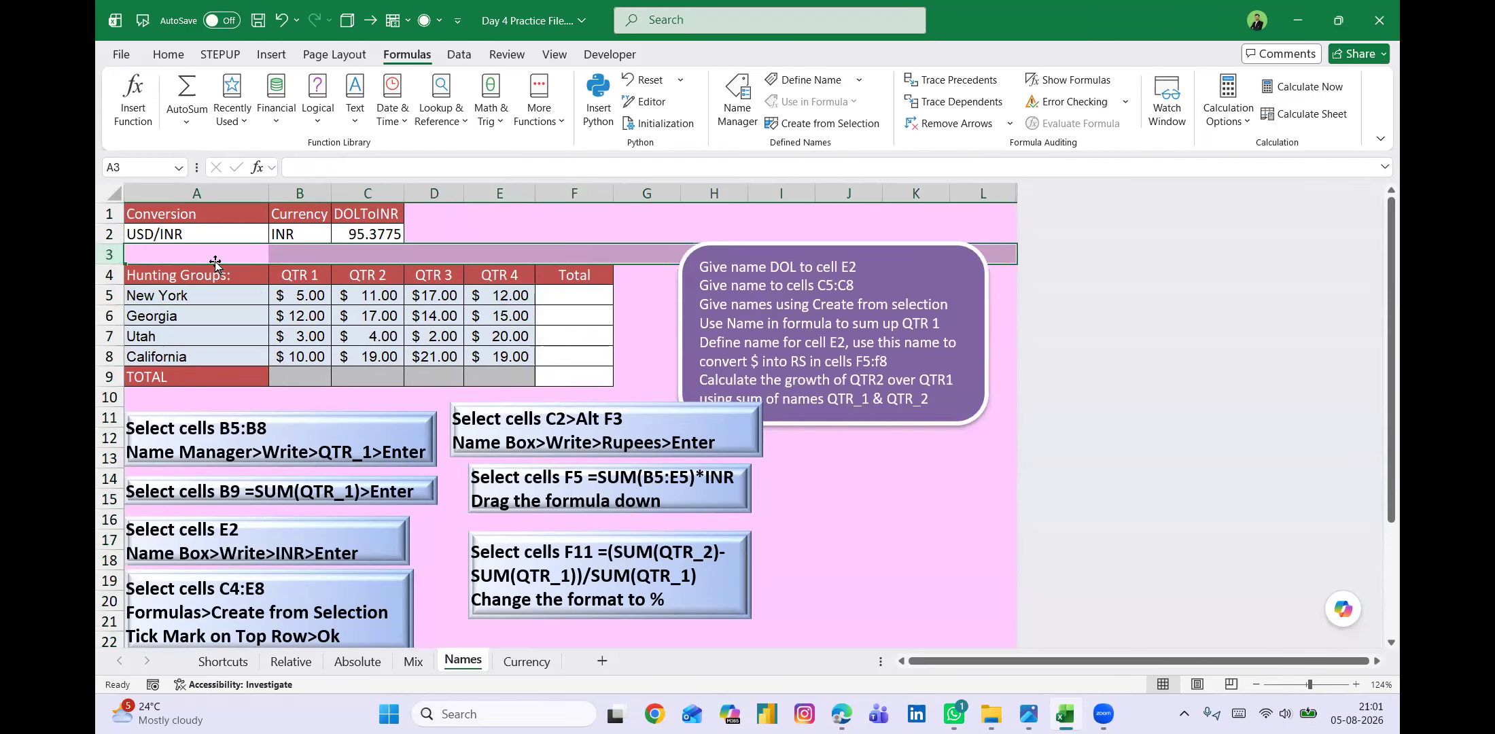
pyautogui.click(431, 255)
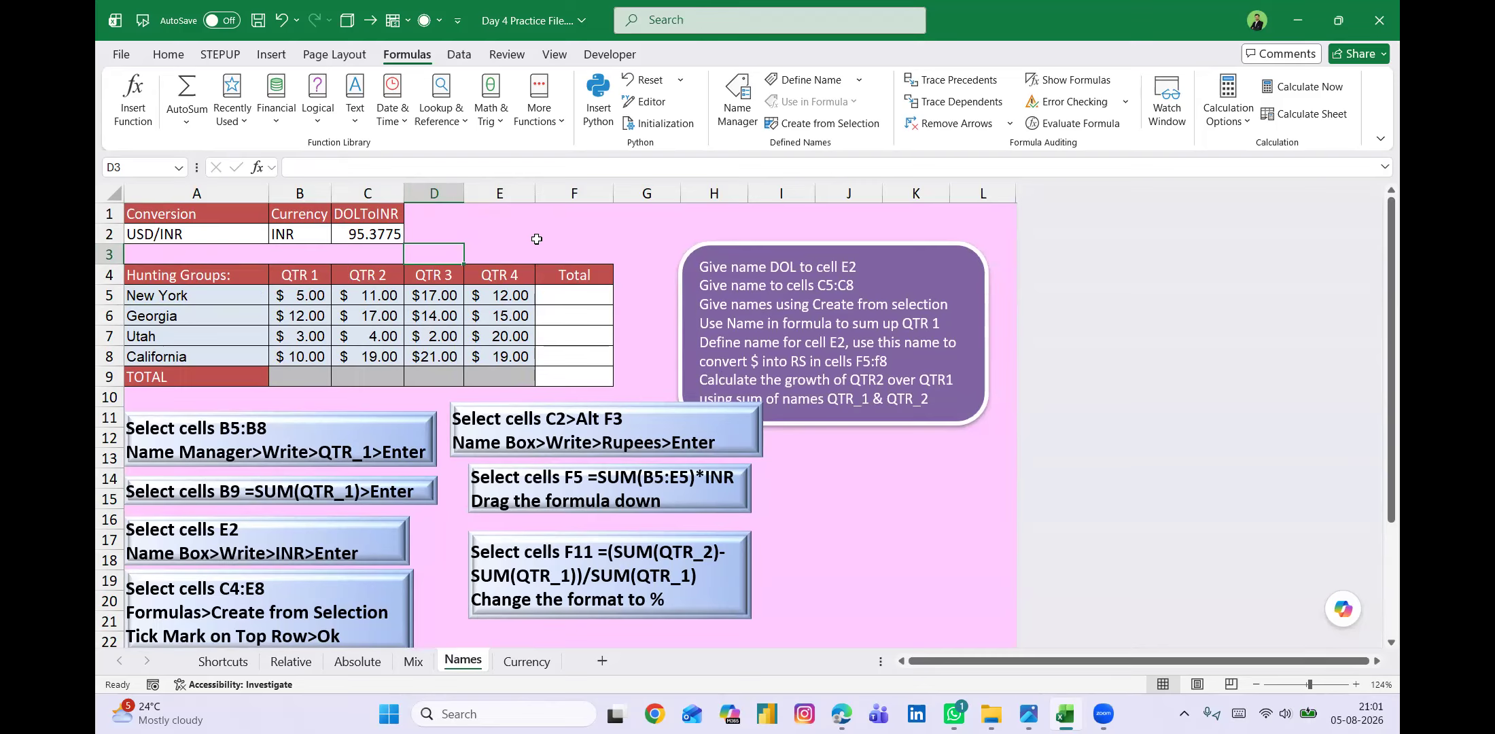
# Enter the note "ALT +F3" in cell F2 beside the conversion table.
pyautogui.click(367, 233)
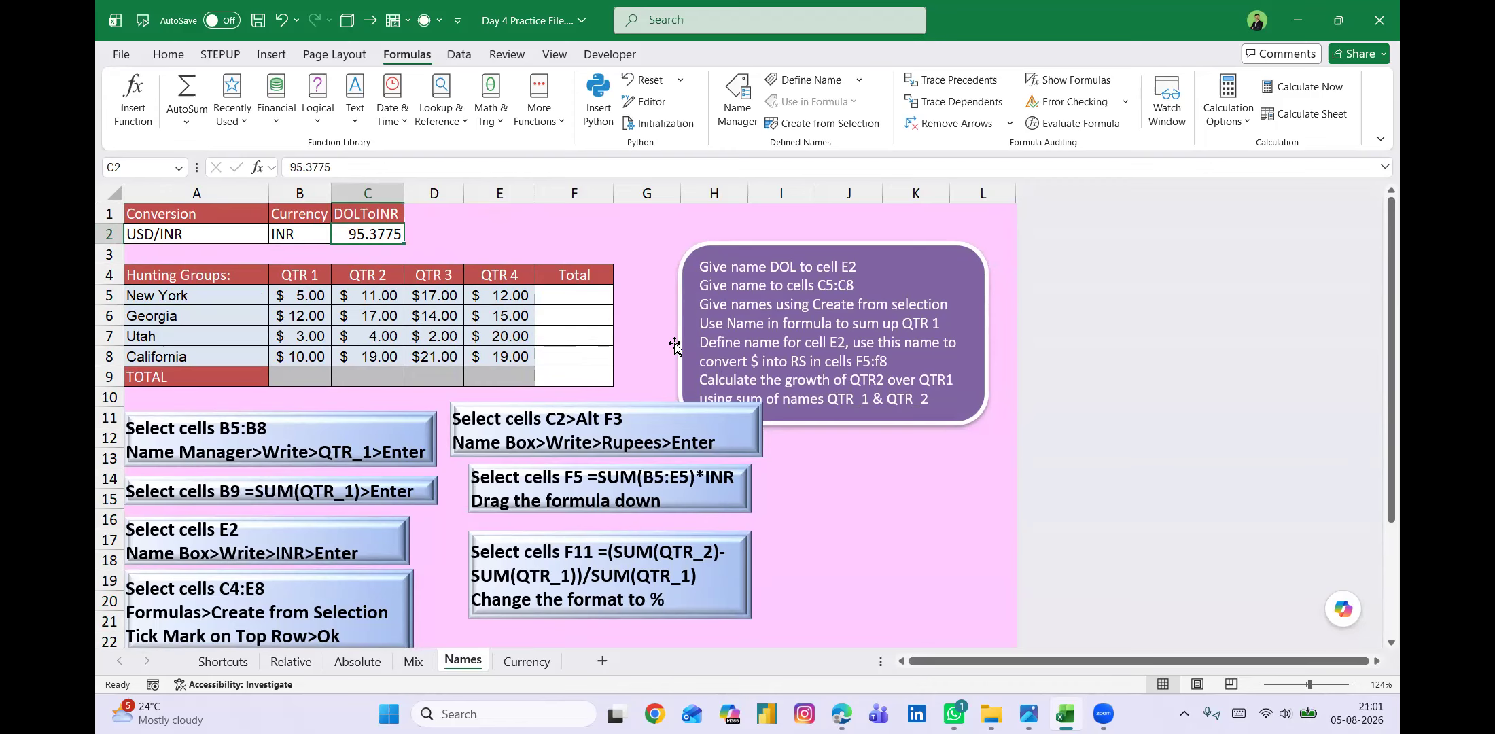
pyautogui.hotkey('alt', 'F3')
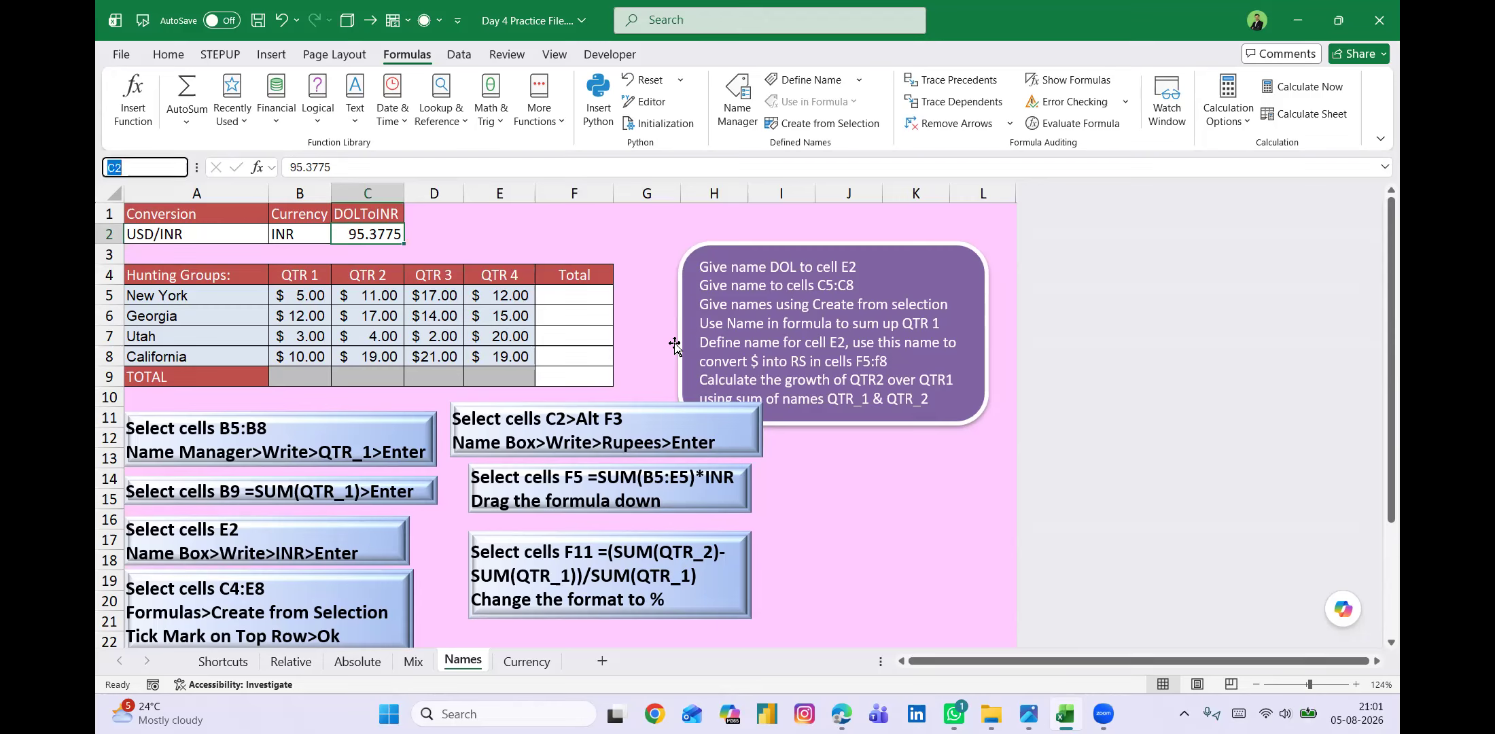
pyautogui.click(572, 227)
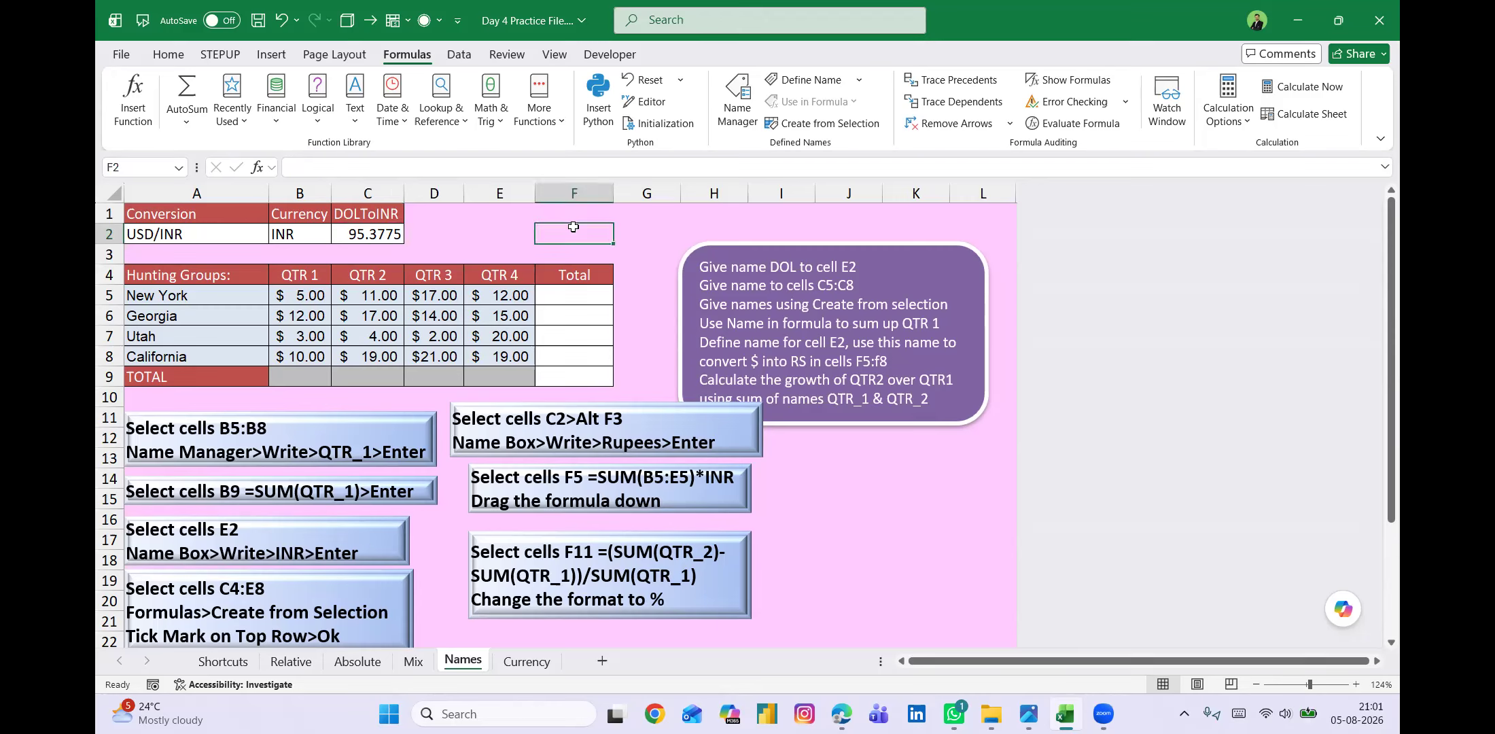
pyautogui.write('ALT +F3')
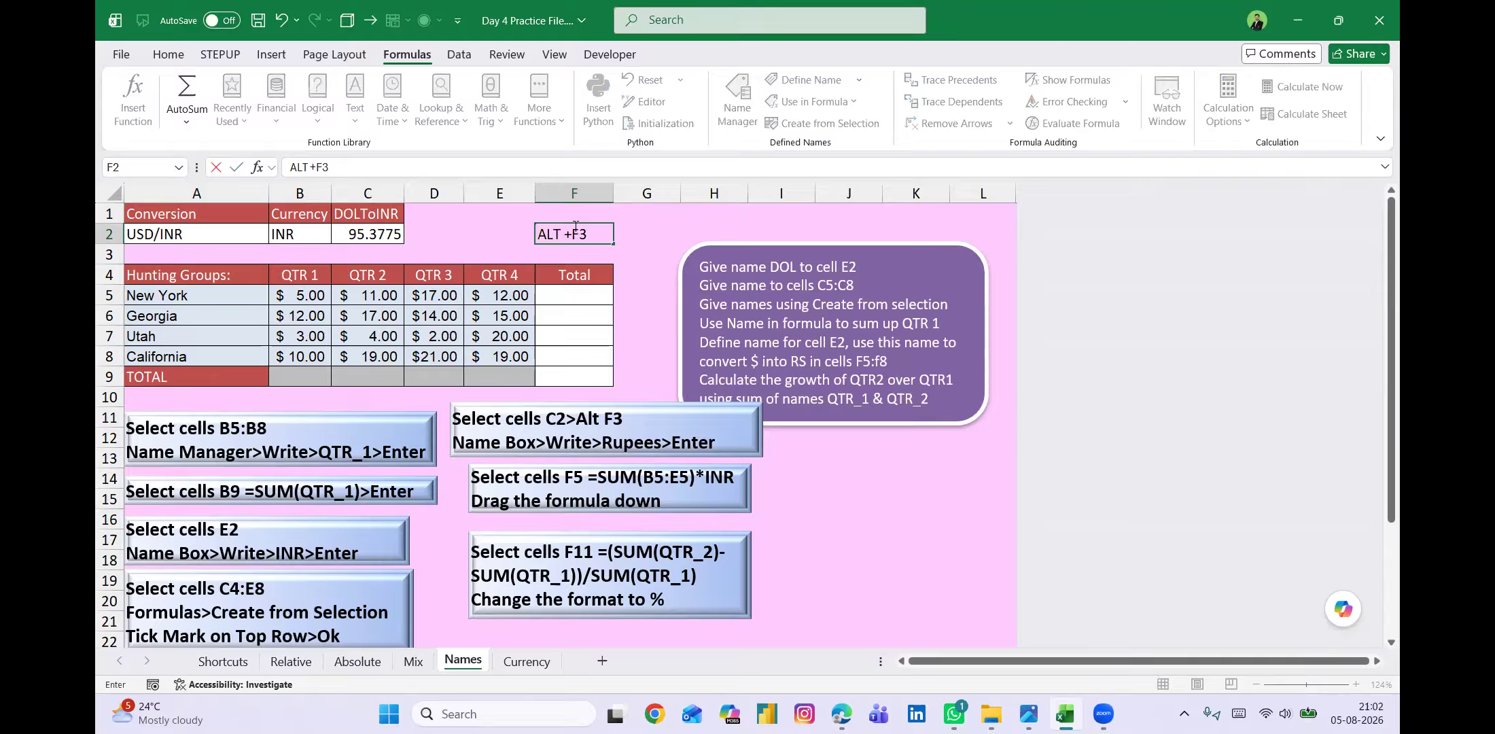
pyautogui.press('Return')
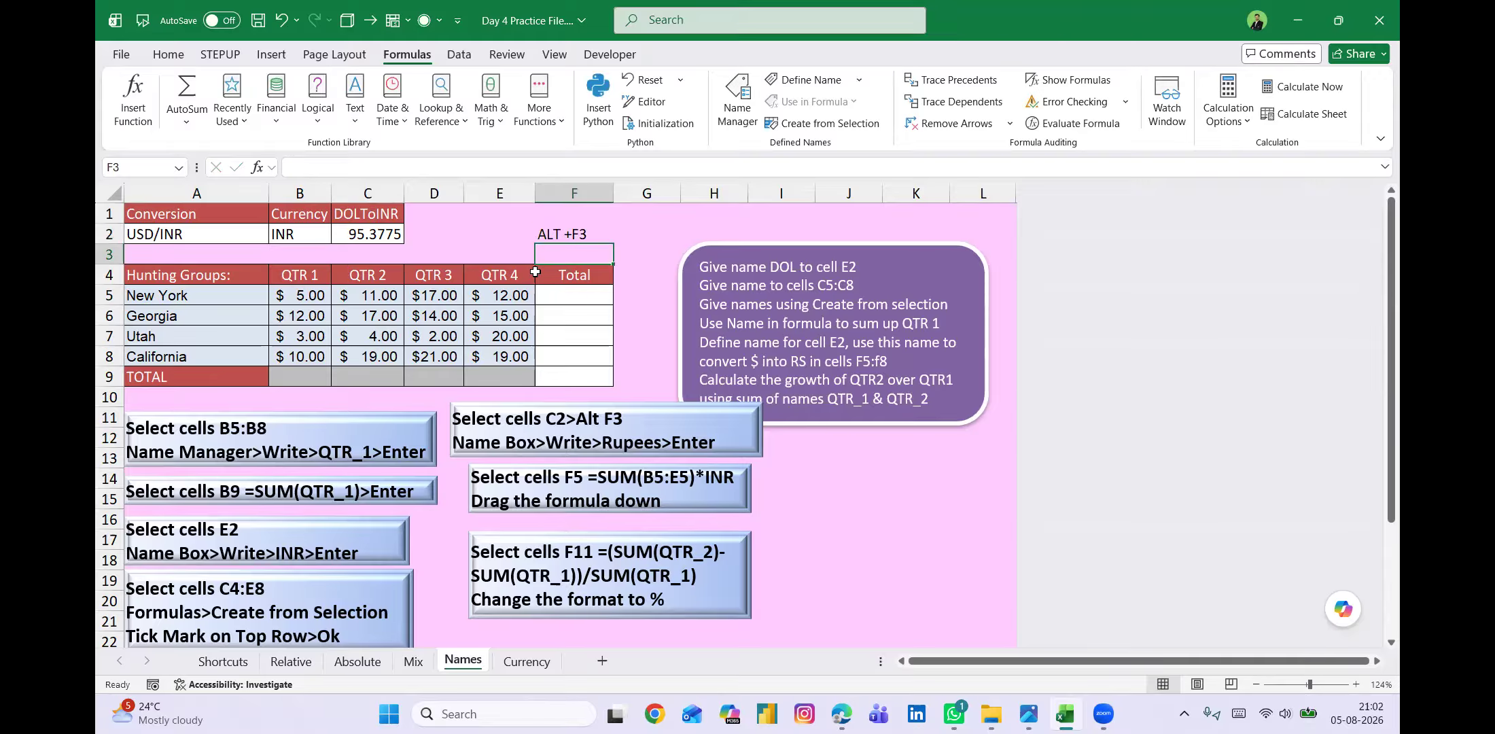
# Define the name RUPEES for the conversion rate in cell C2 and check the list of defined names.
pyautogui.click(379, 233)
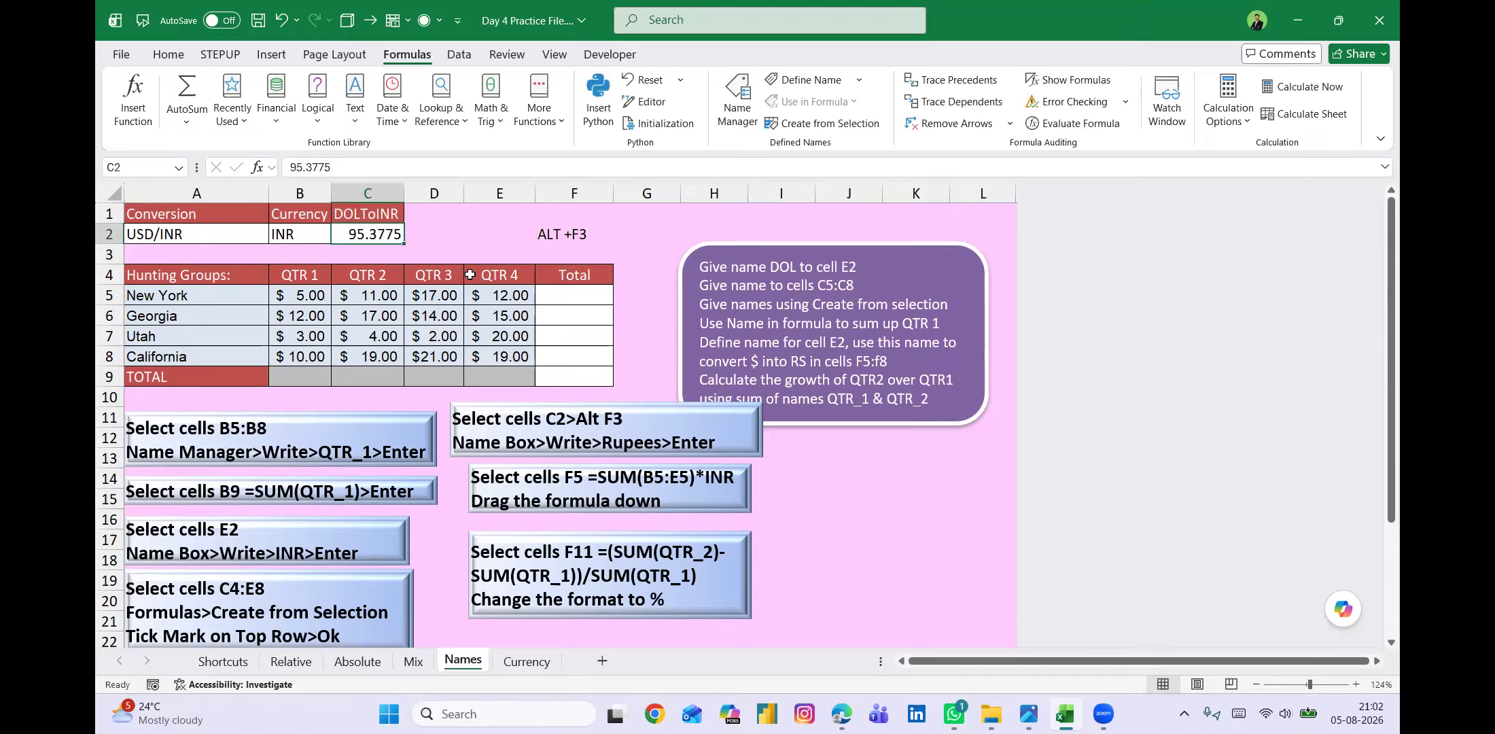
pyautogui.hotkey('alt', 'F3')
pyautogui.write('R')
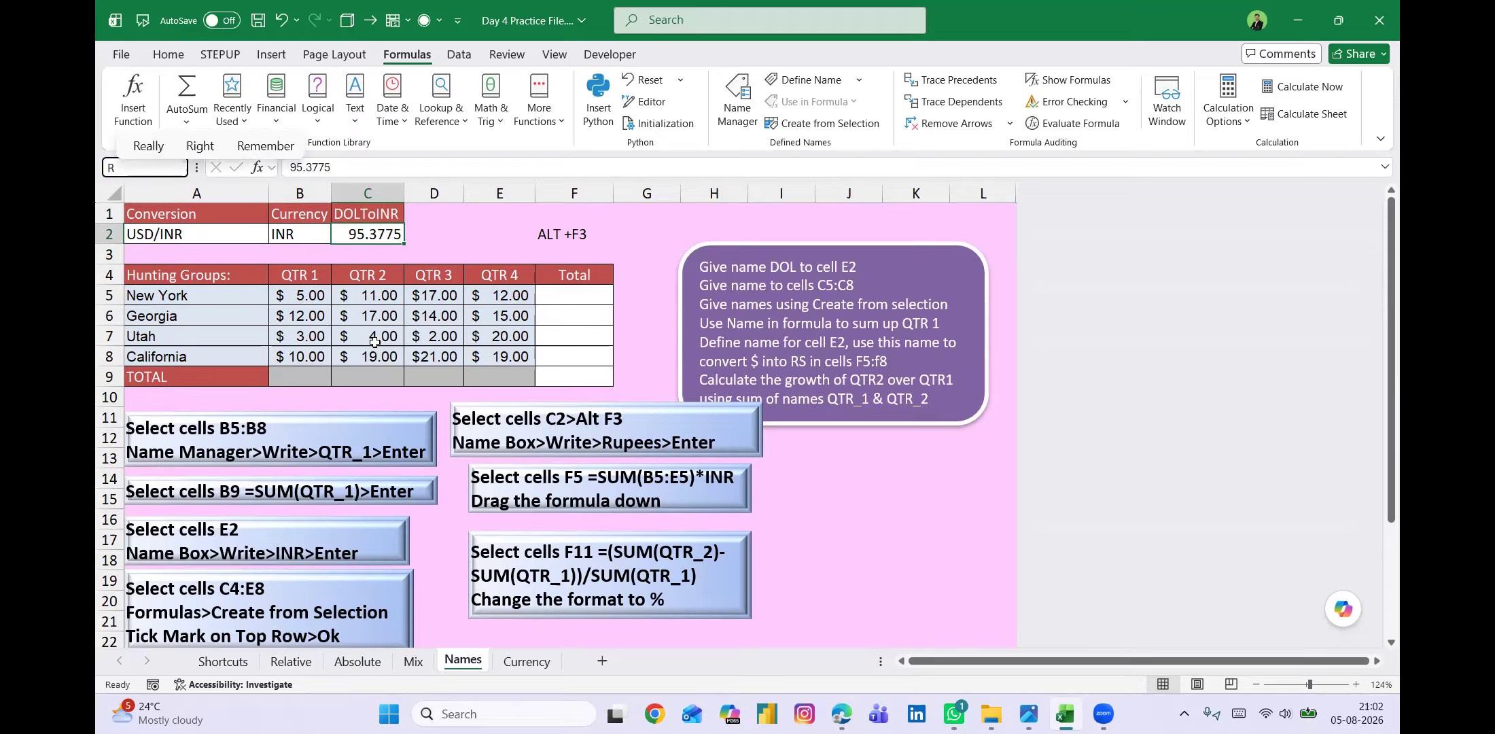
pyautogui.write('UPEES')
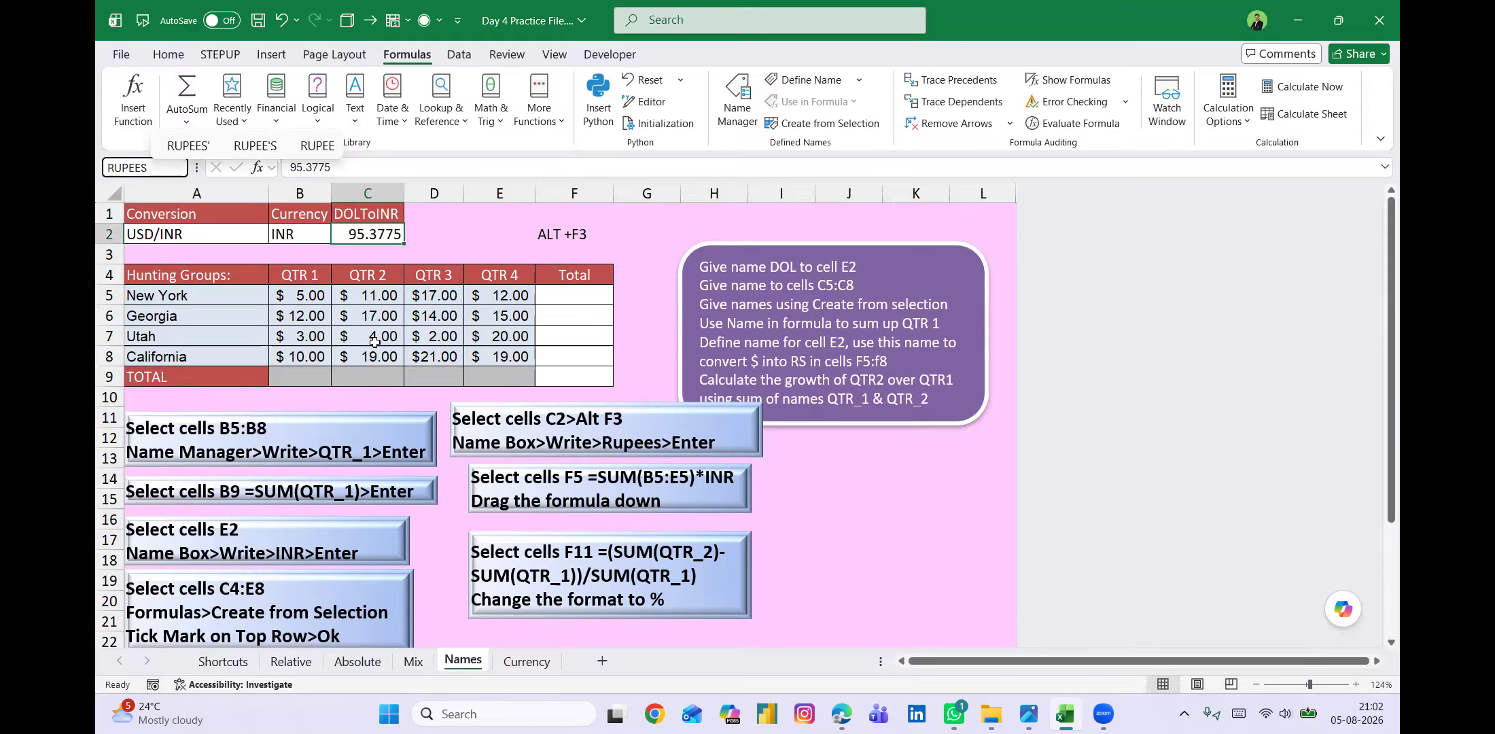
pyautogui.press('Return')
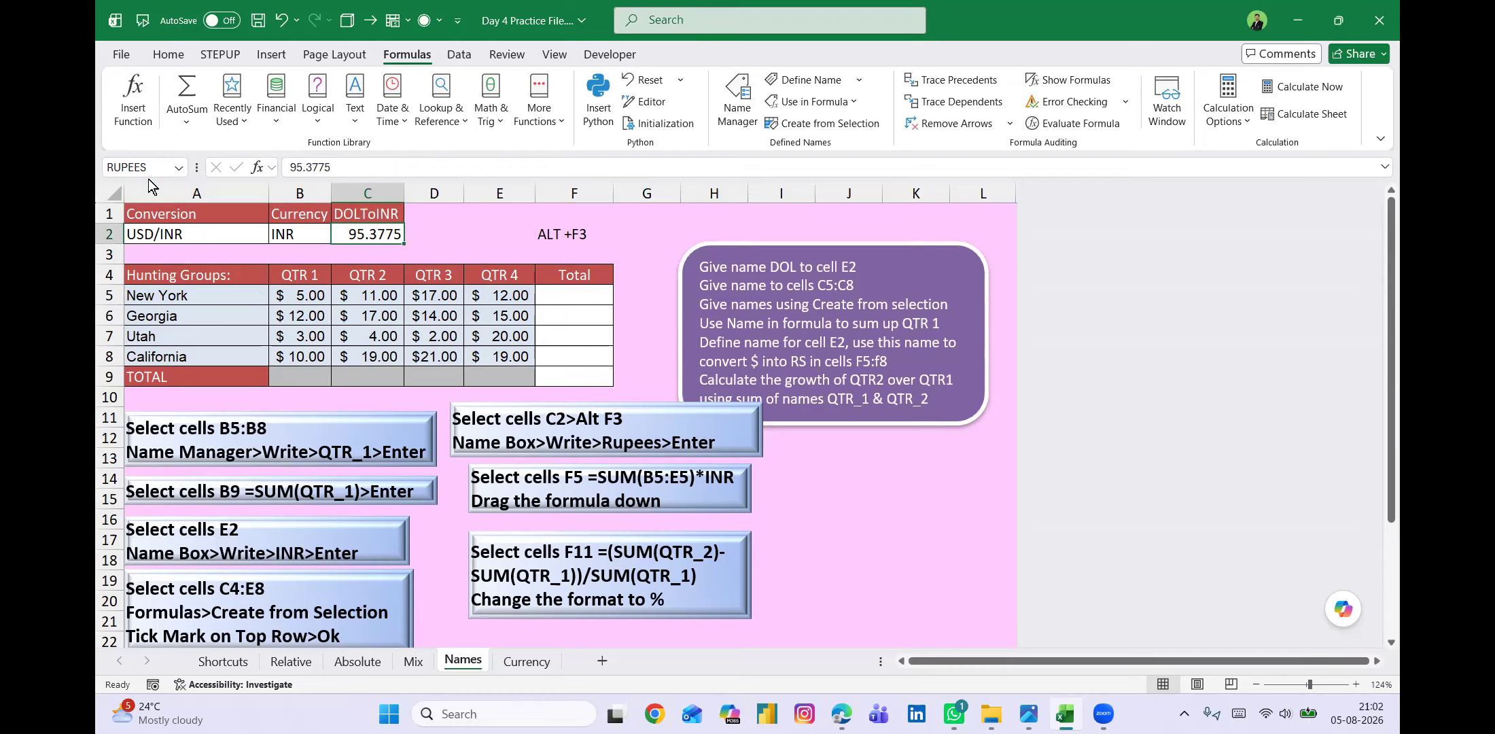
pyautogui.click(179, 168)
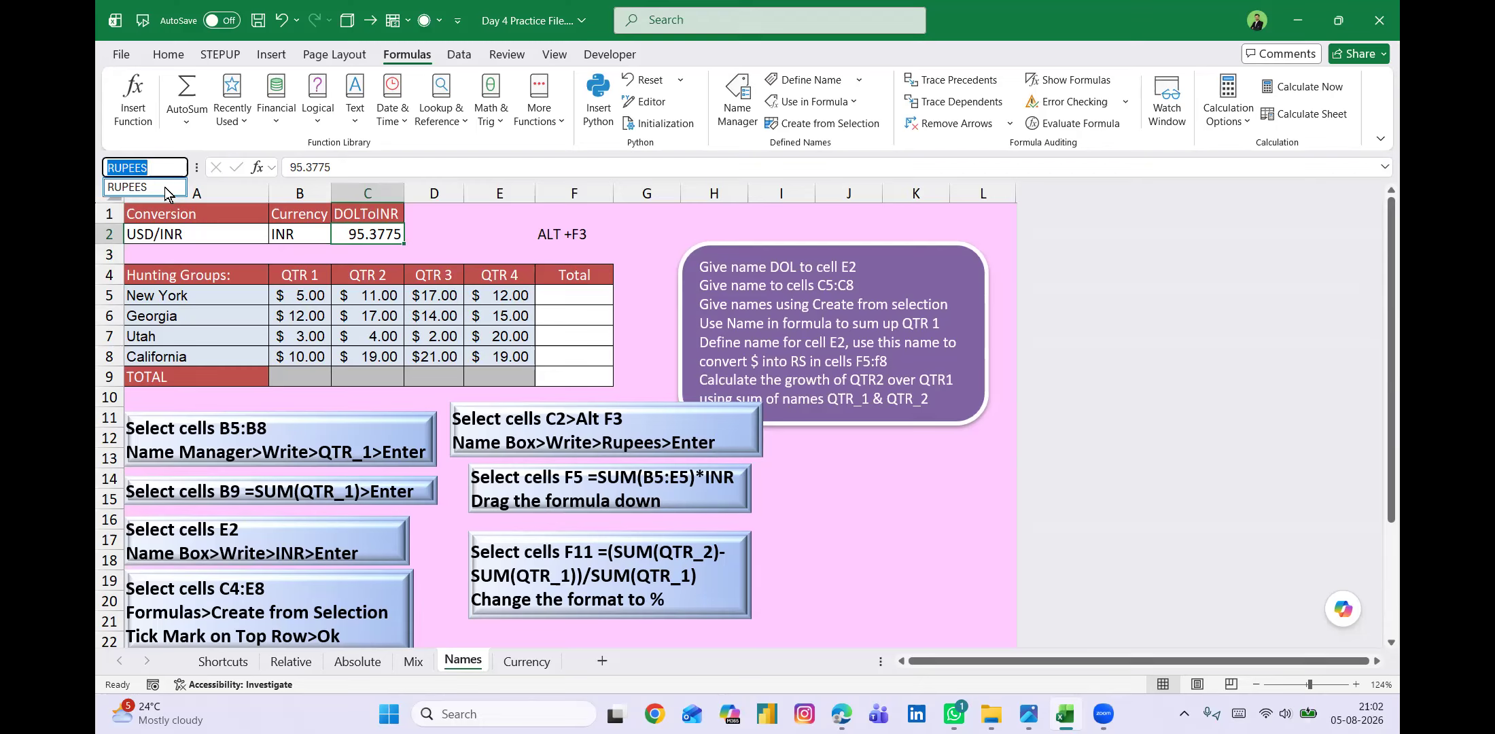
pyautogui.click(465, 232)
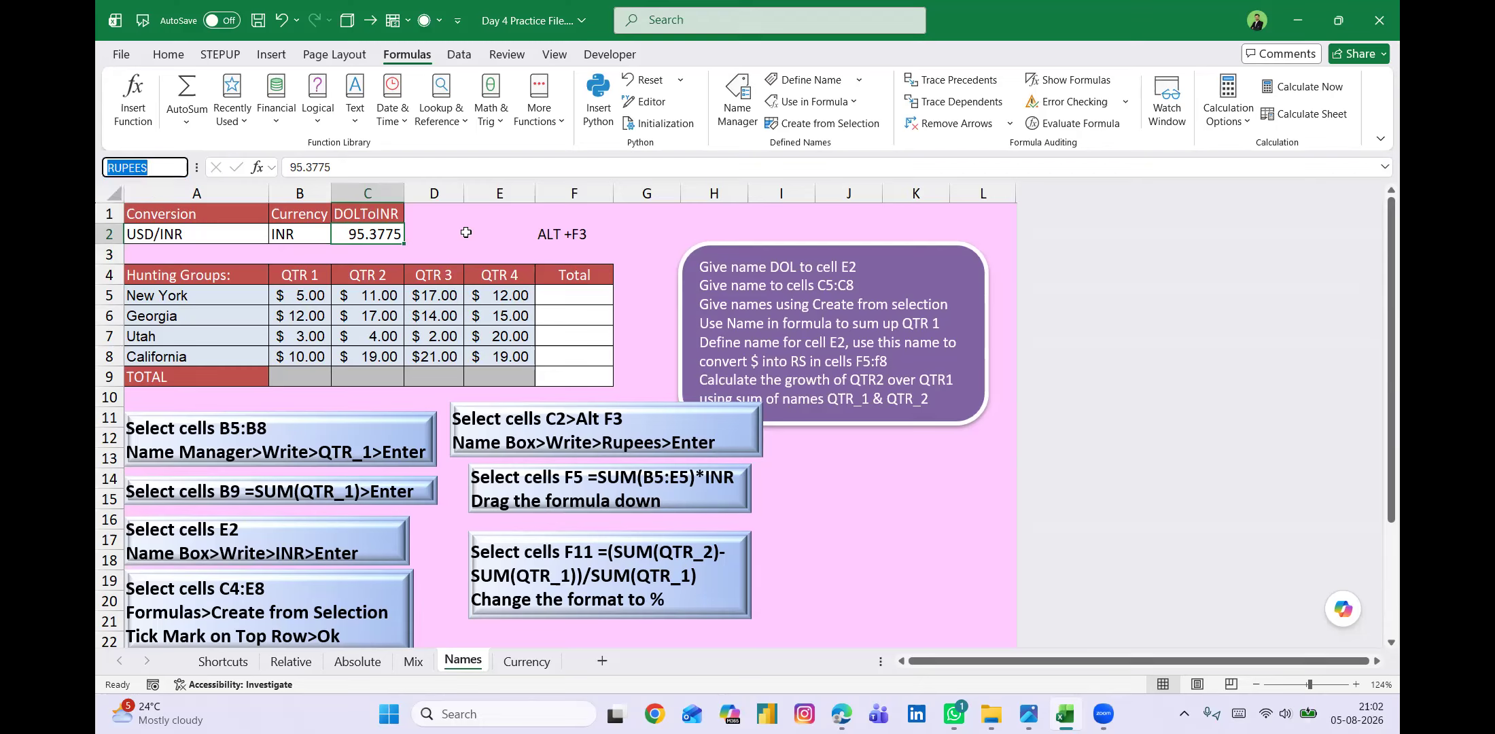
pyautogui.click(466, 232)
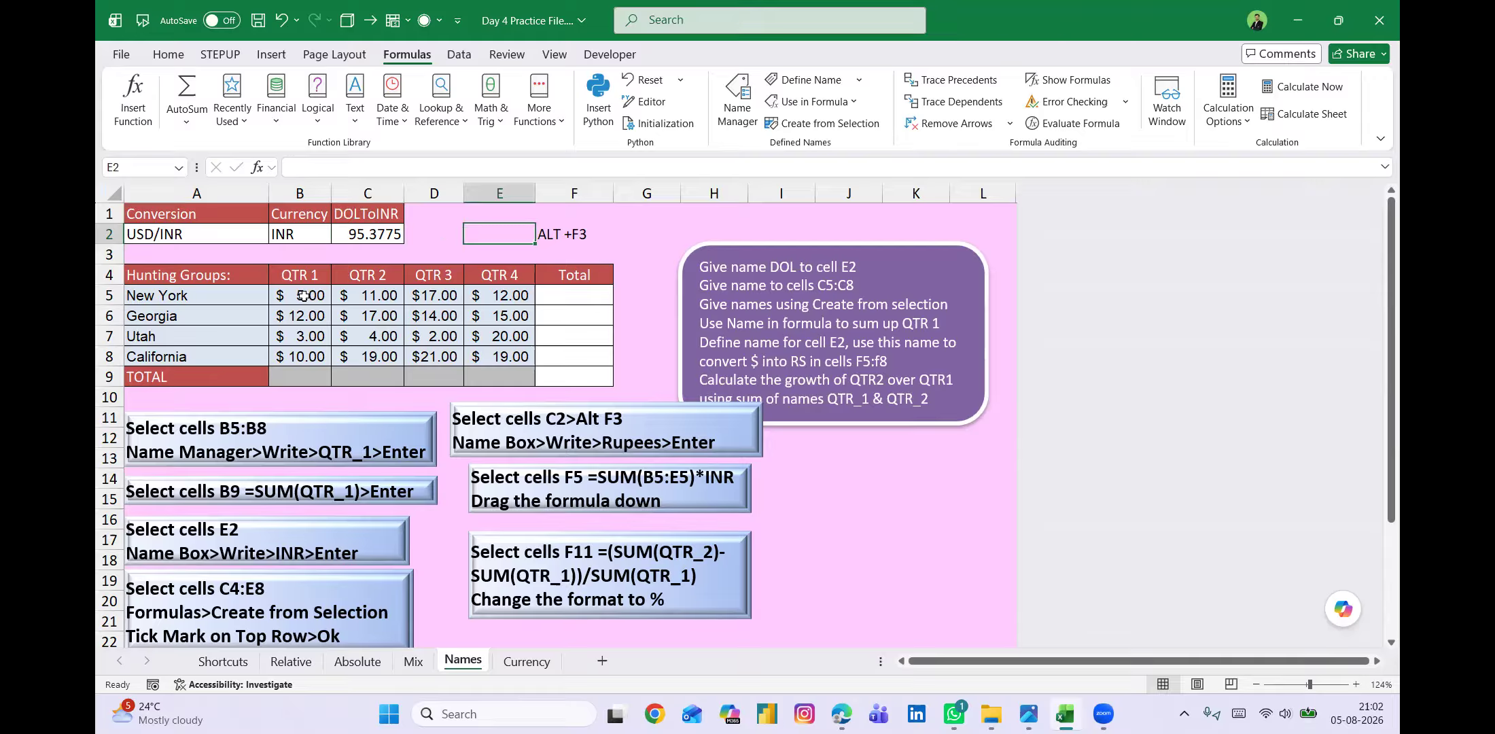
# Examine the QTR 1 values in B5:B8 and the QTR 2 values in C5:C8 together with their column headers.
pyautogui.moveTo(305, 295); pyautogui.dragTo(305, 355)
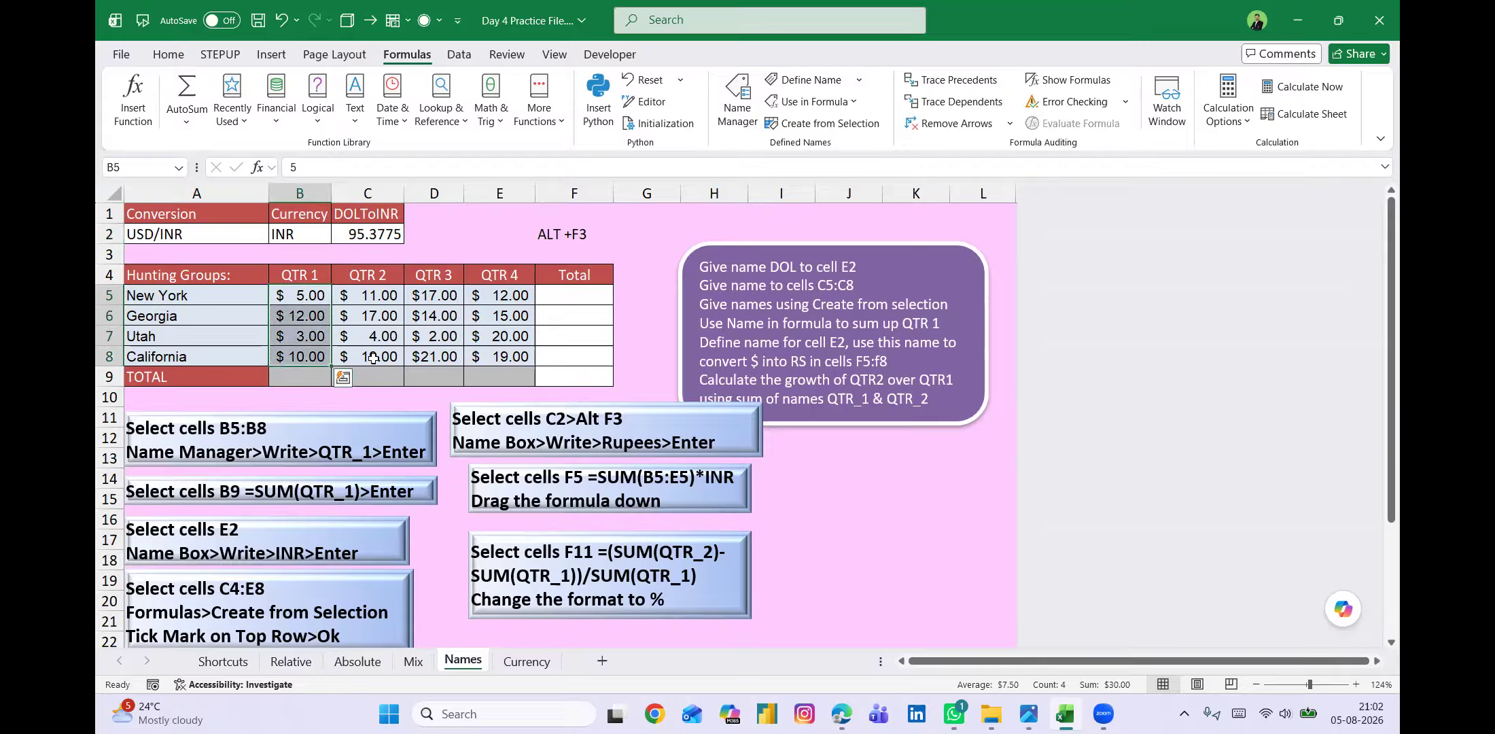
pyautogui.click(296, 276)
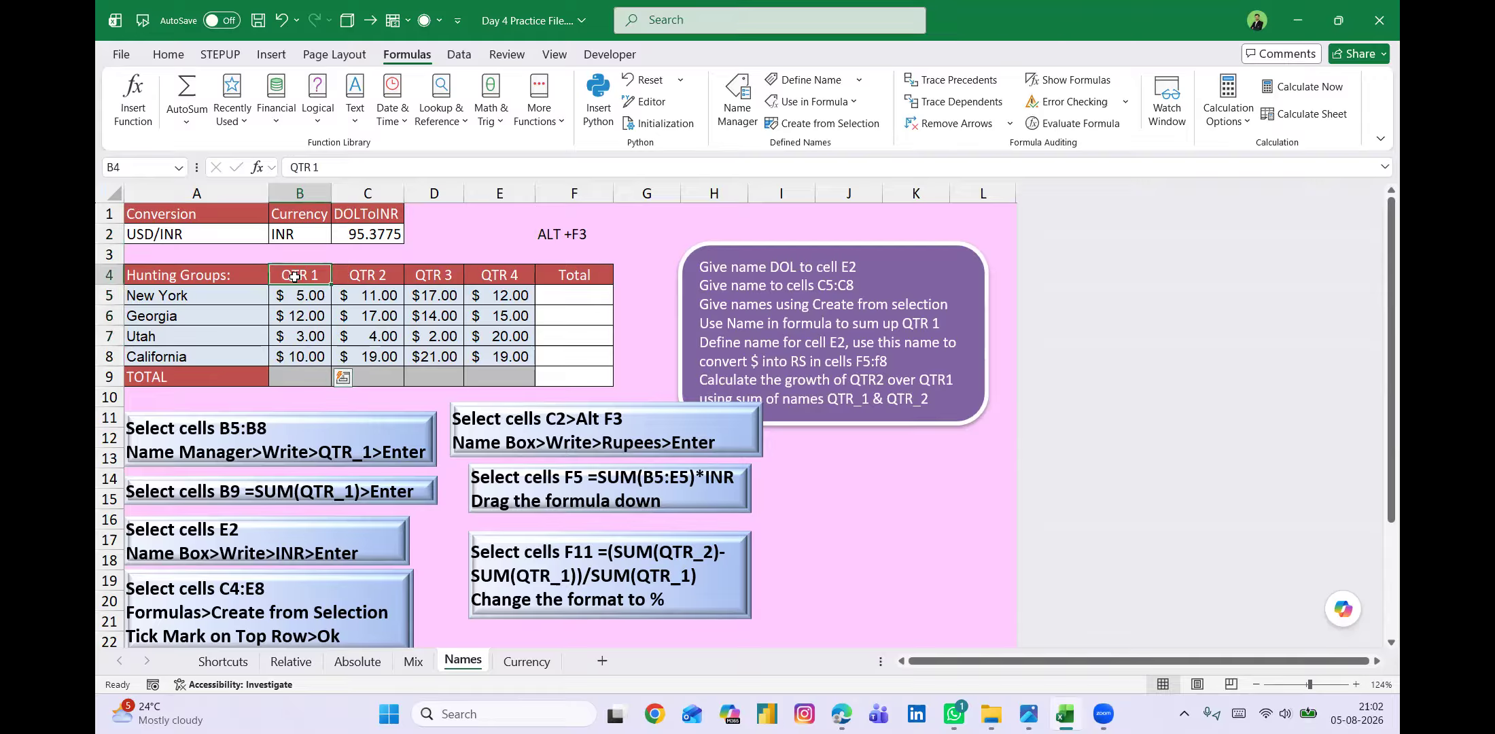
pyautogui.moveTo(371, 297); pyautogui.dragTo(372, 356)
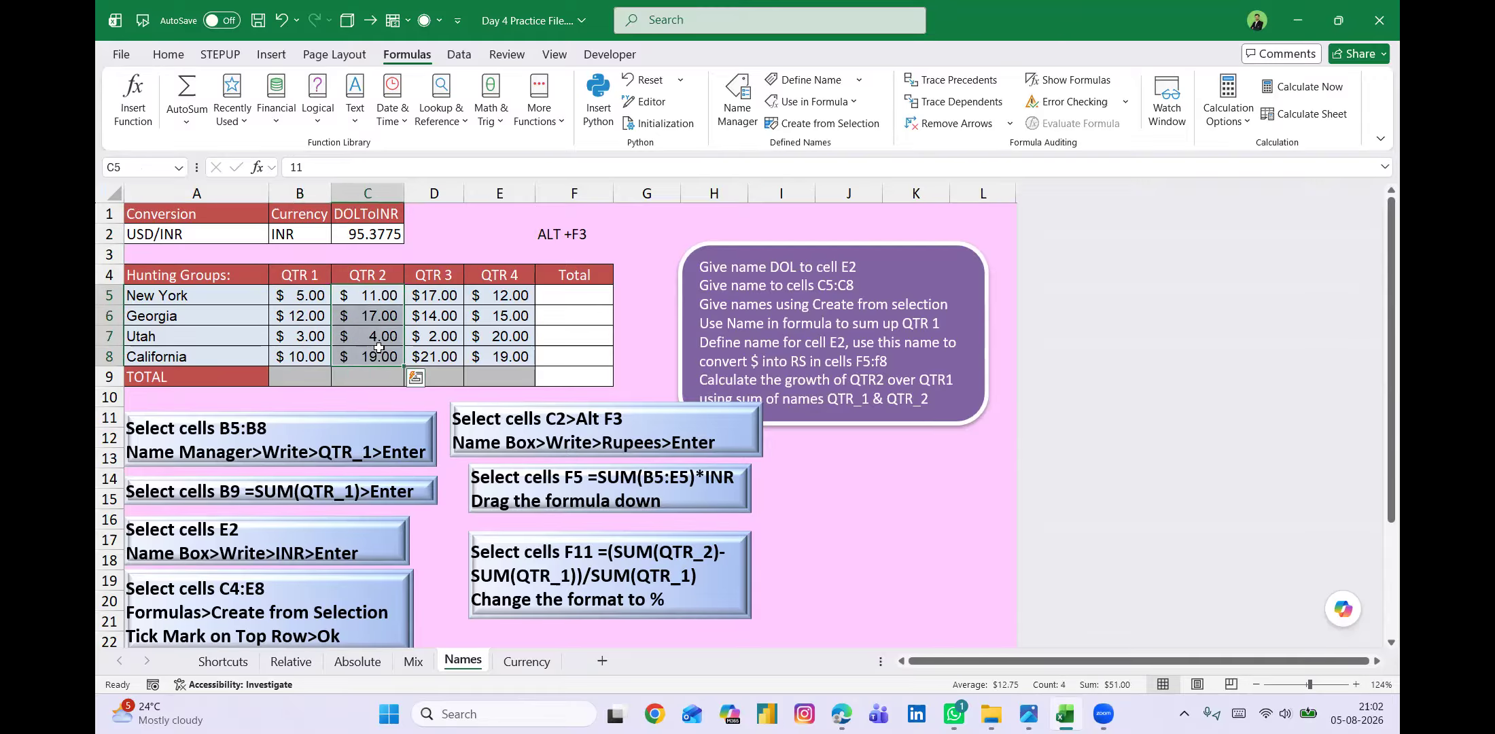
pyautogui.click(370, 271)
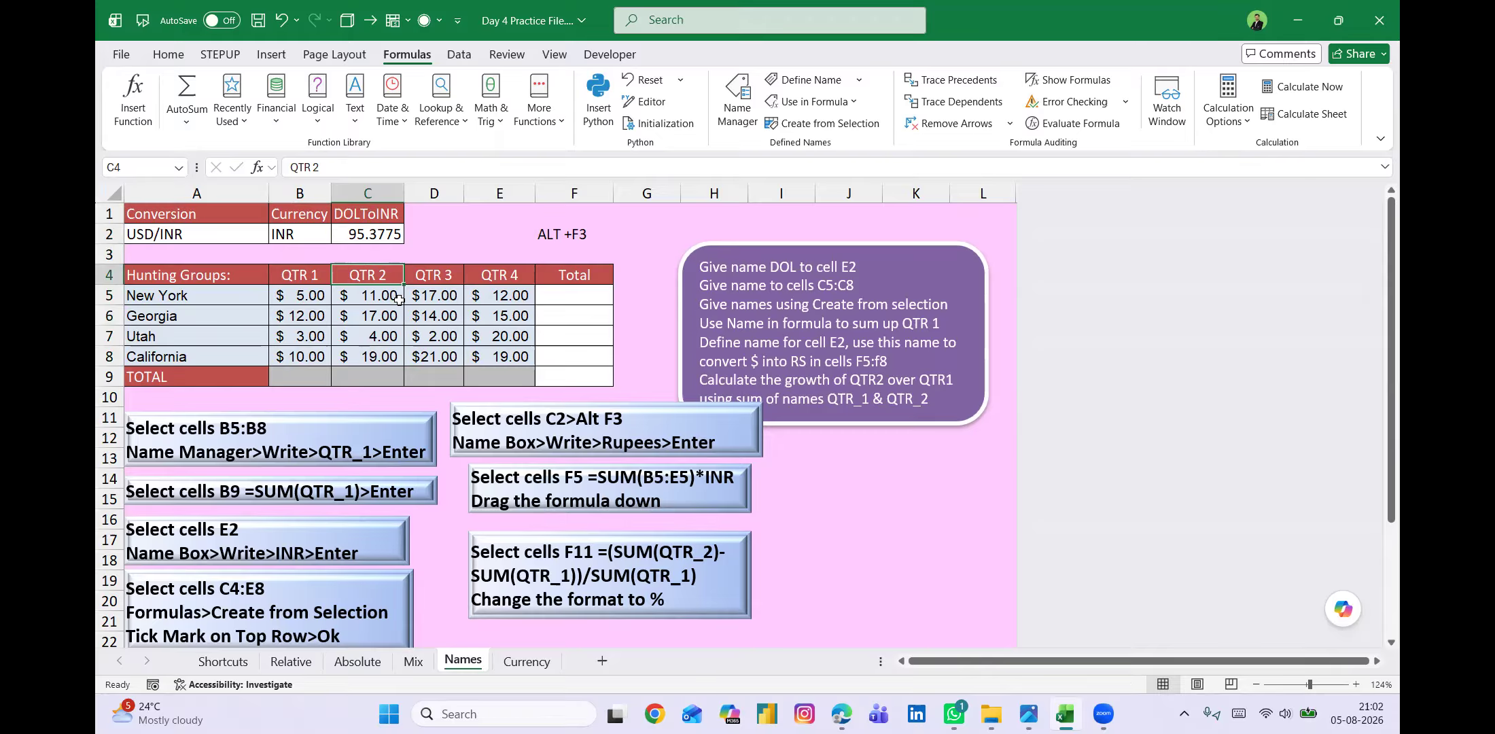
# Select the quarterly data with its headers, B4:E8, leaving out the Total column.
pyautogui.click(311, 276)
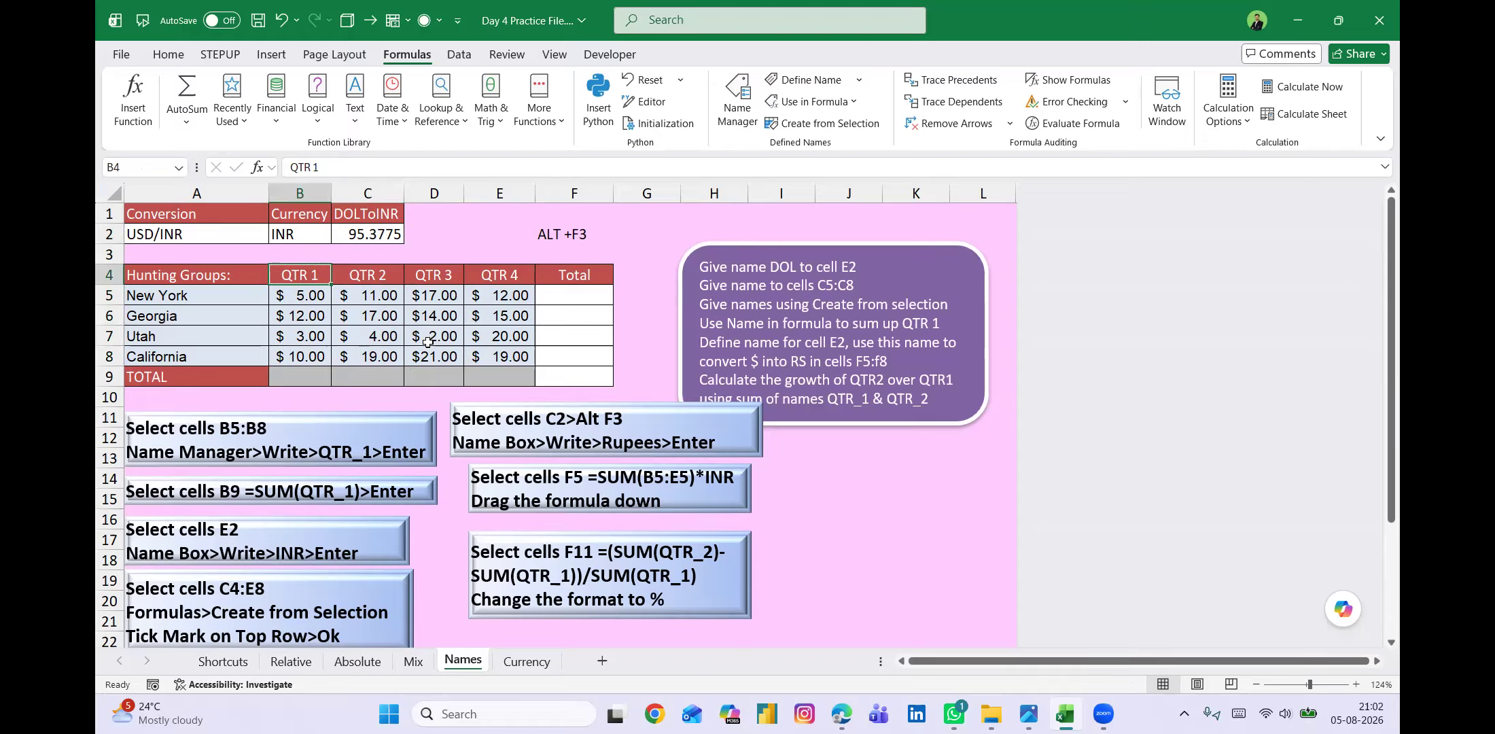
pyautogui.hotkey('ctrl', 'shift', 'Down')
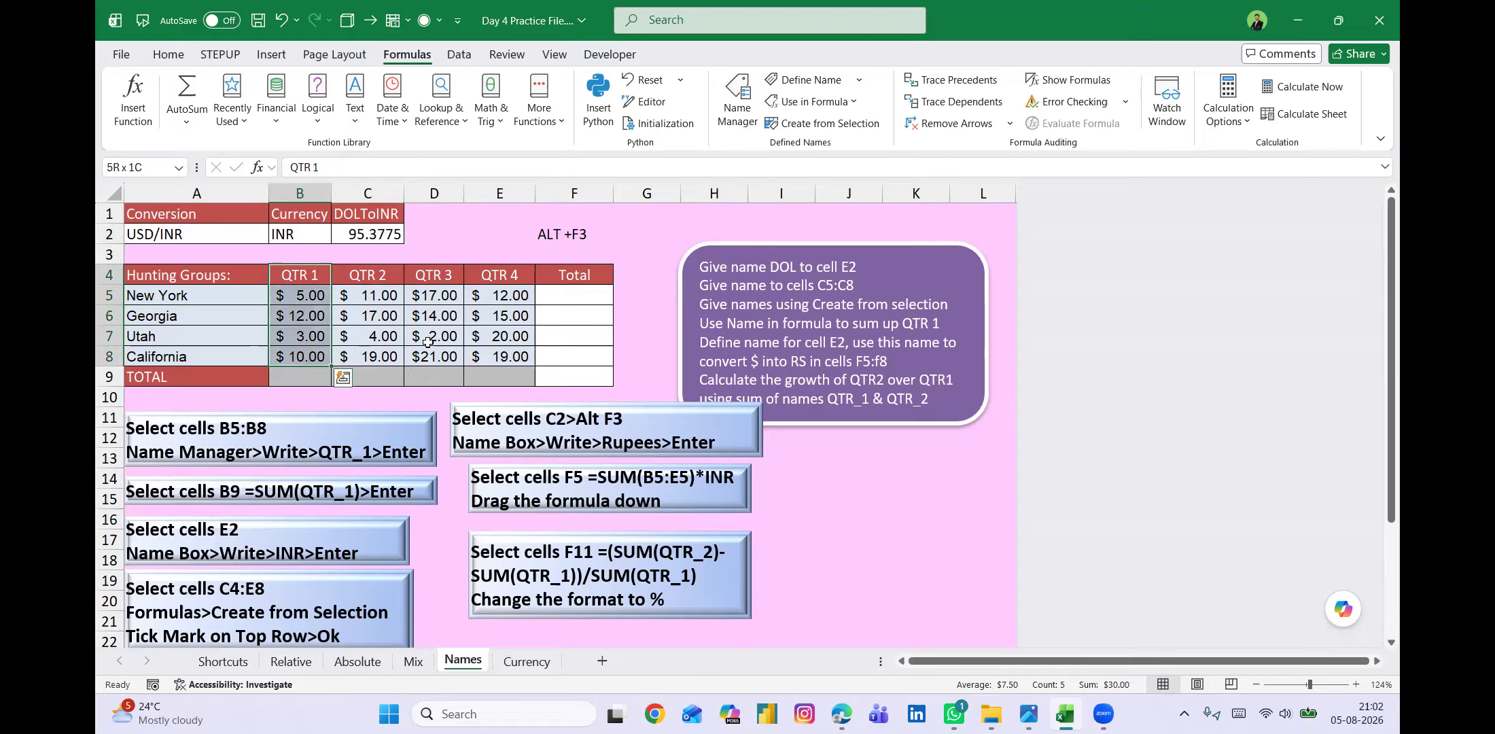
pyautogui.hotkey('ctrl', 'shift', 'Right')
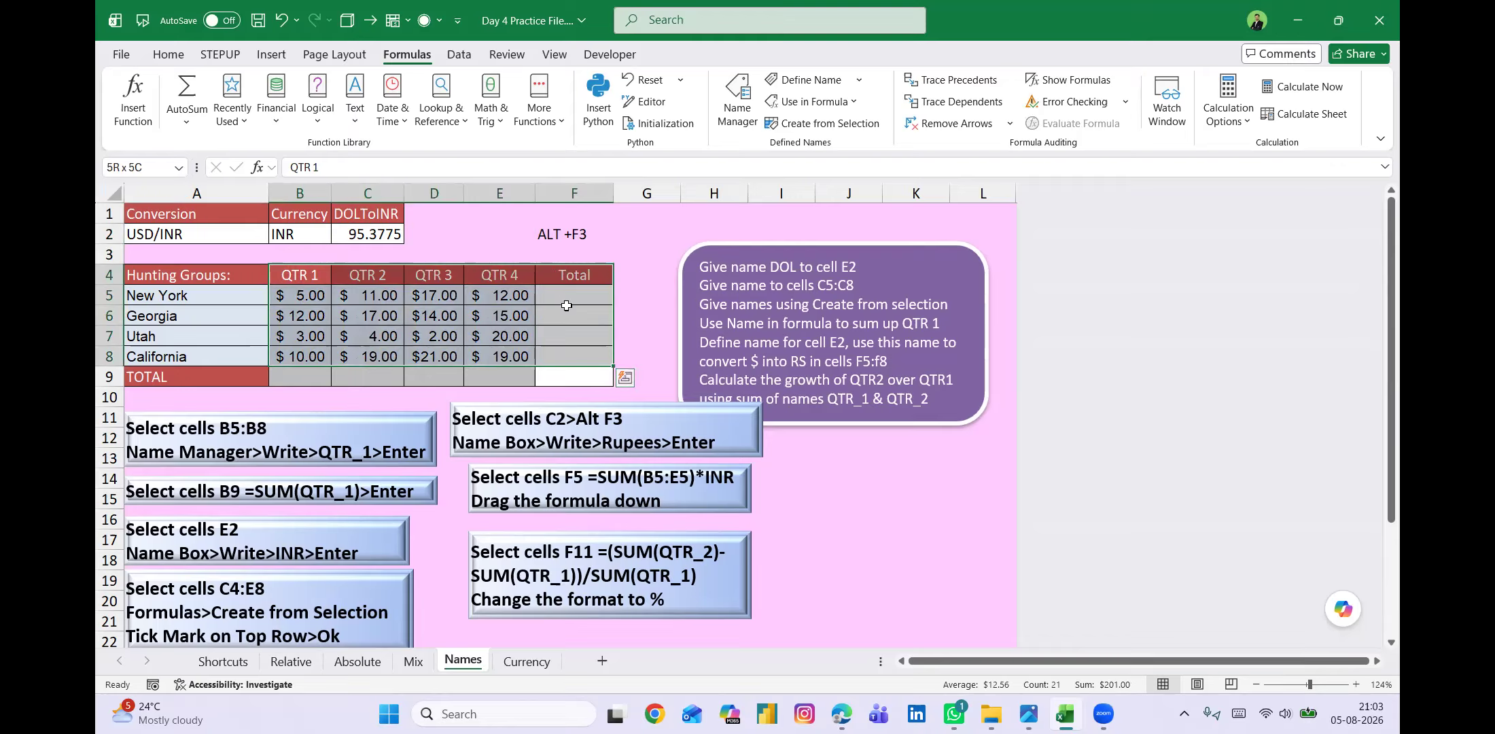
pyautogui.hotkey('shift', 'Left')
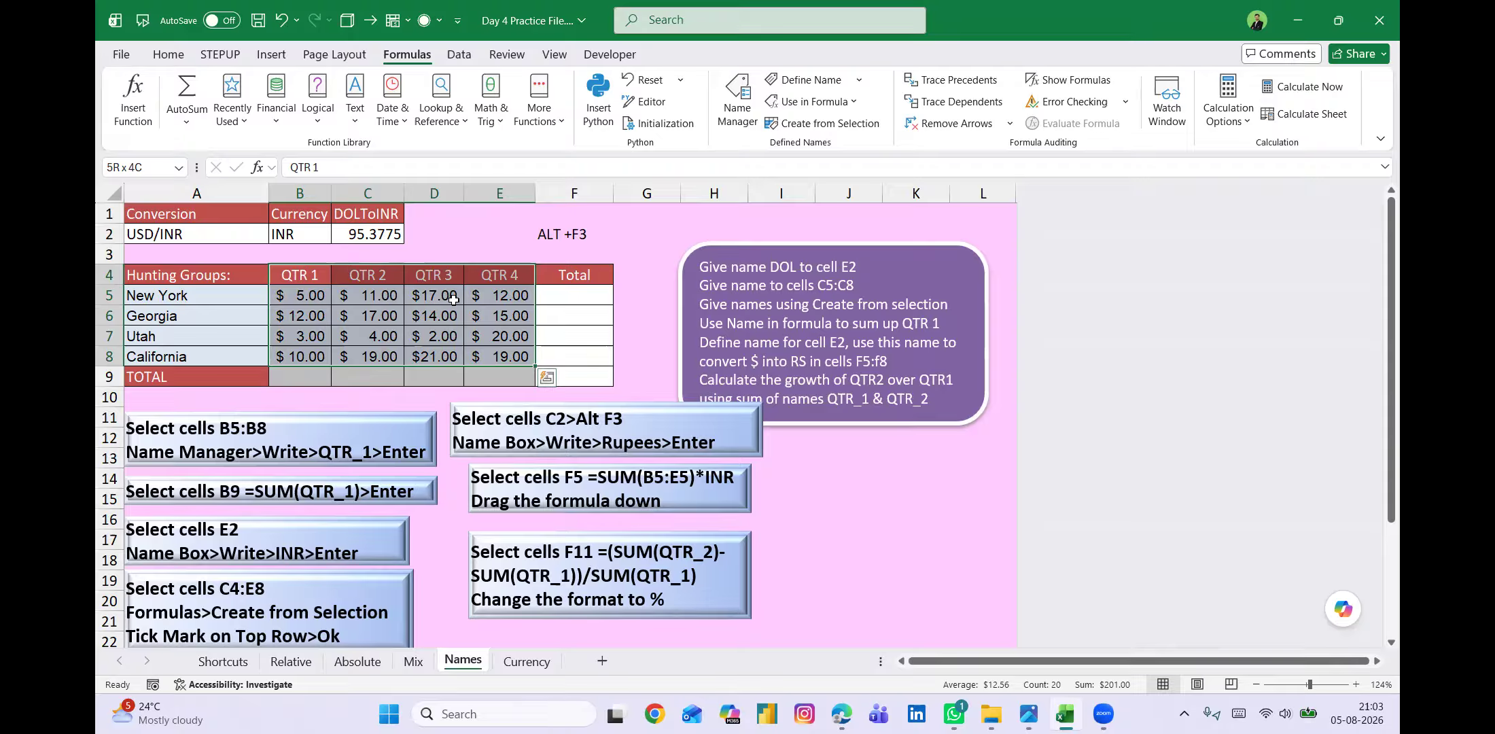
pyautogui.press('alt')
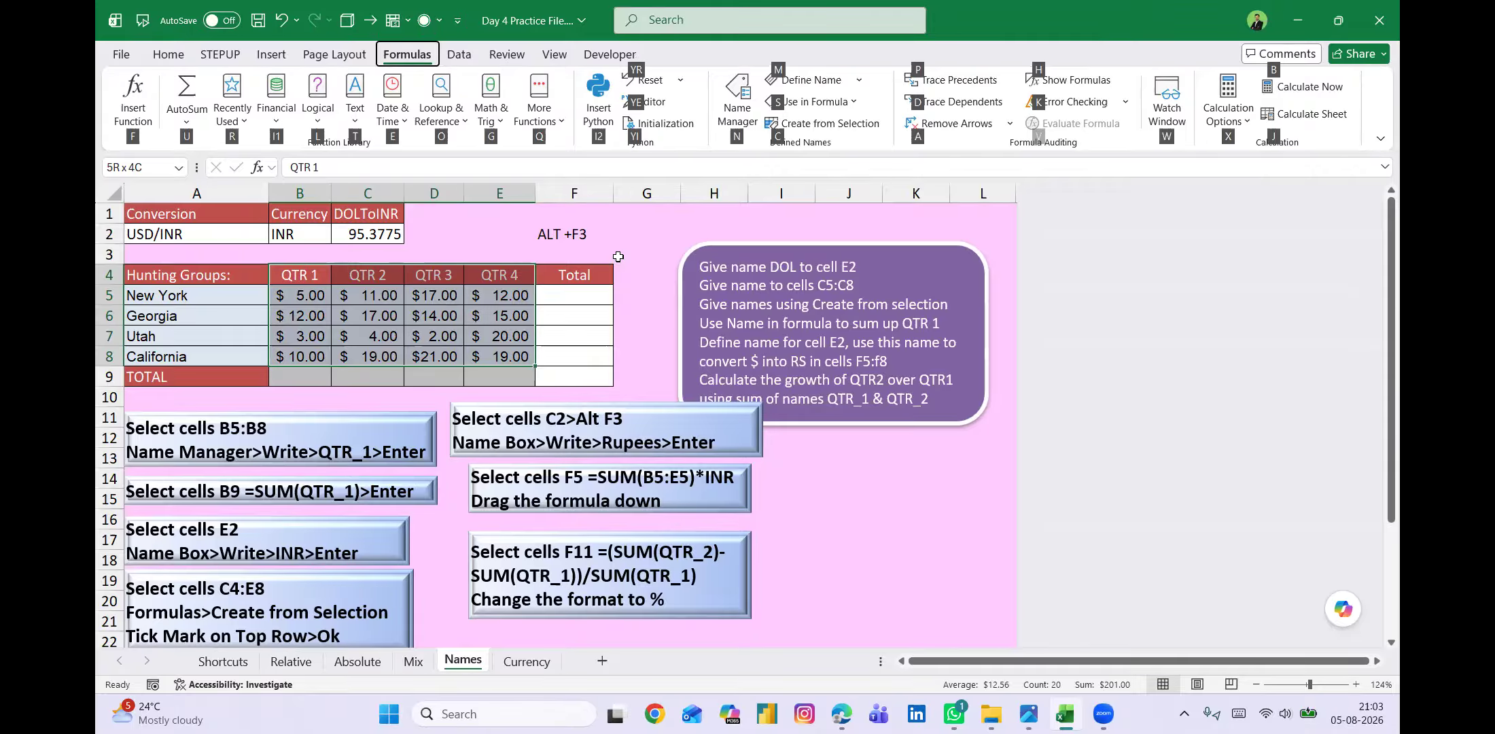
pyautogui.press('p')
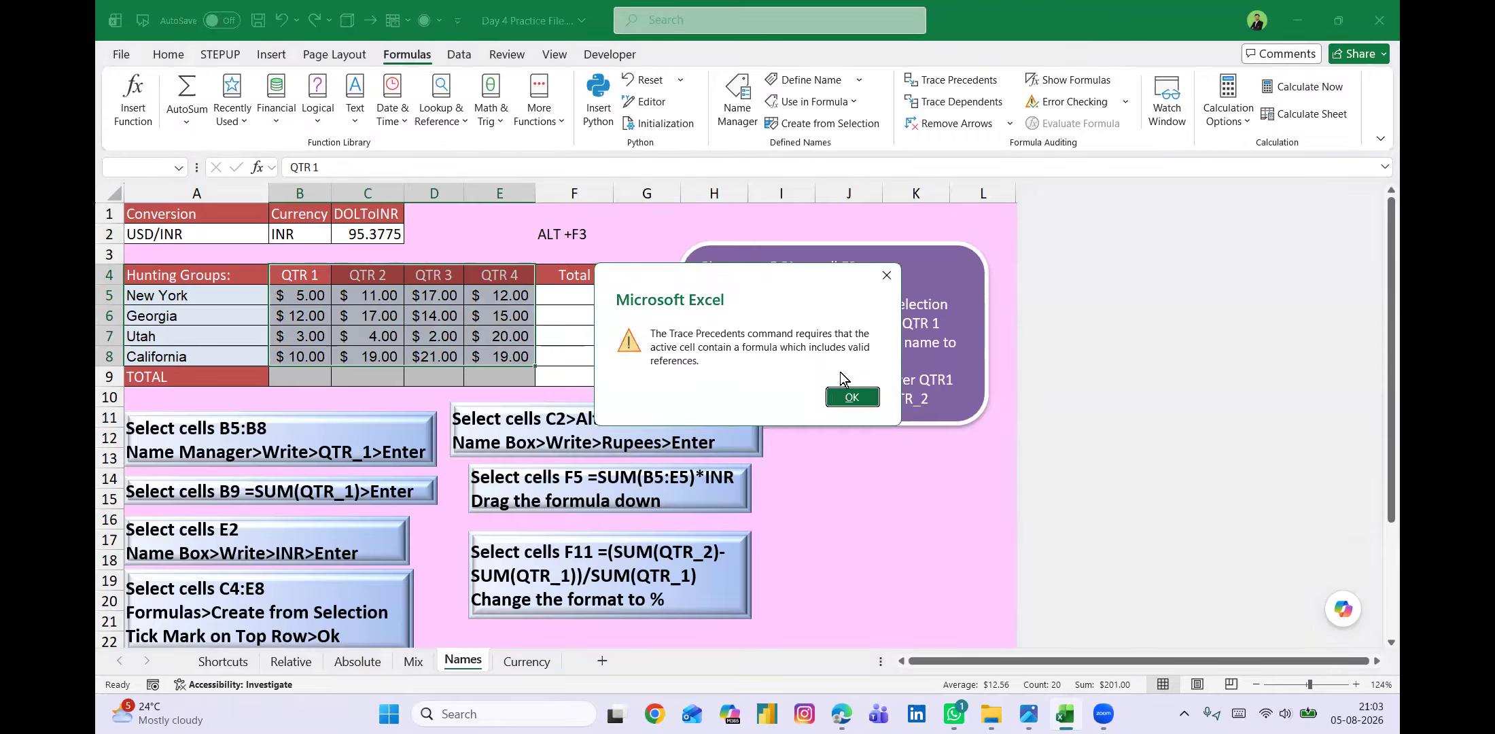
pyautogui.click(847, 392)
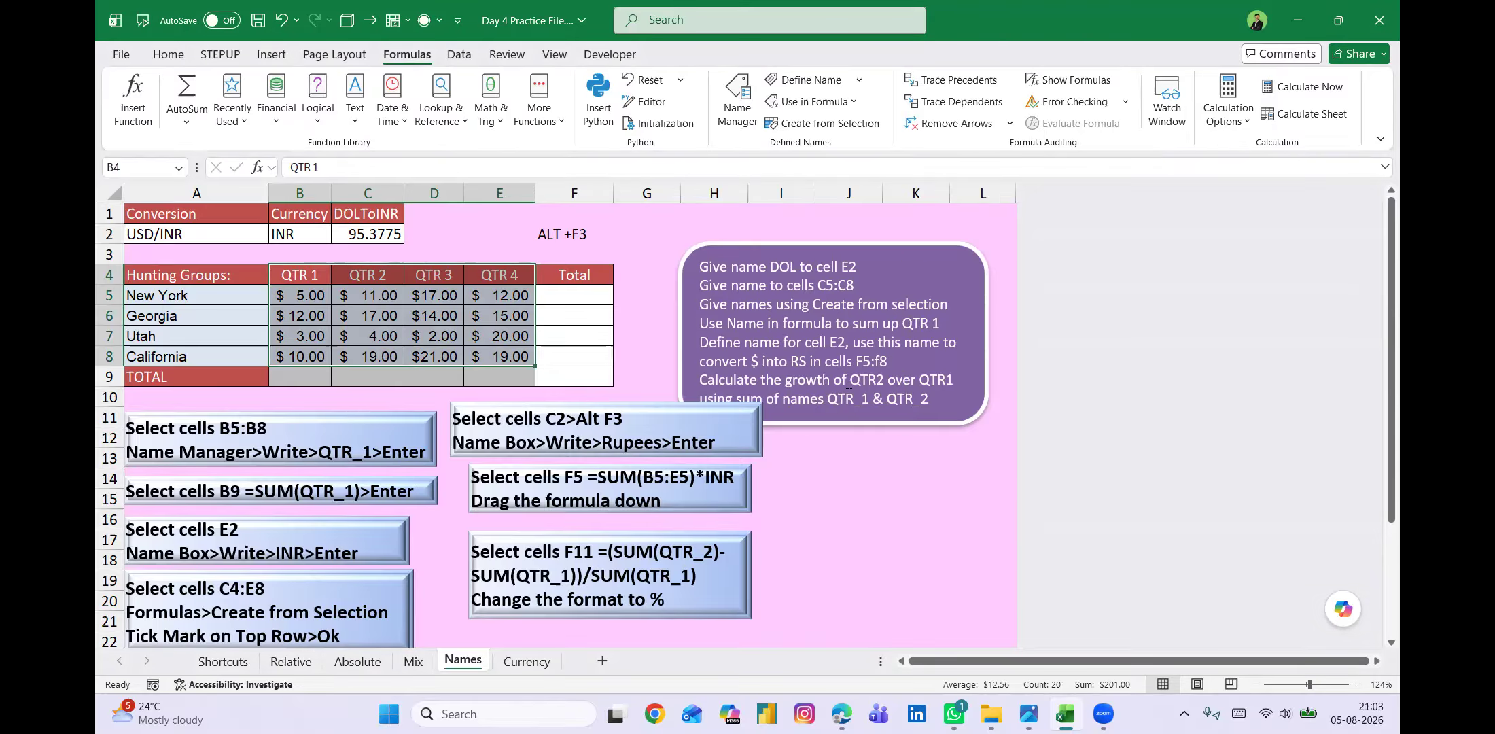
# Create names from the selected range B4:E8 using the values in the top row.
pyautogui.press('alt')
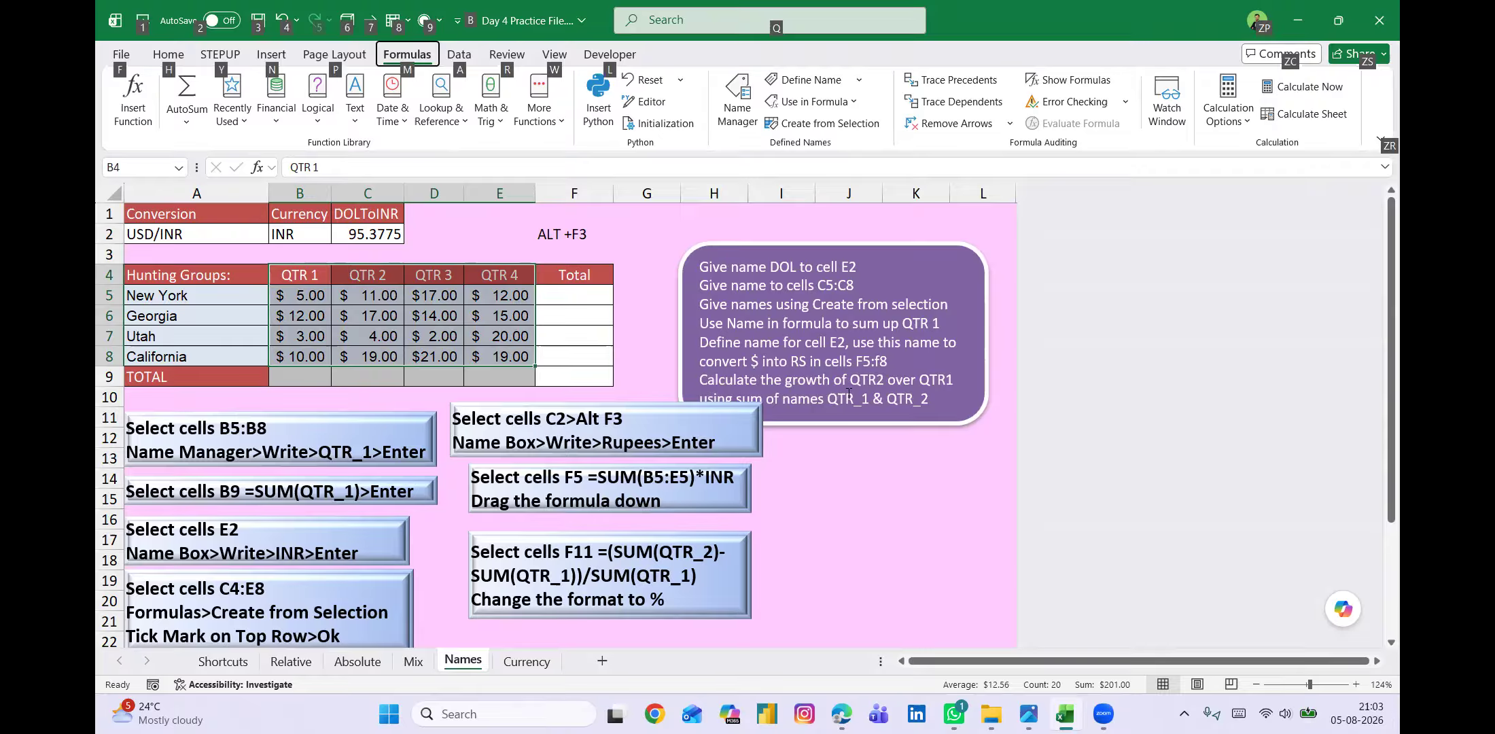
pyautogui.press('m')
pyautogui.press('c')
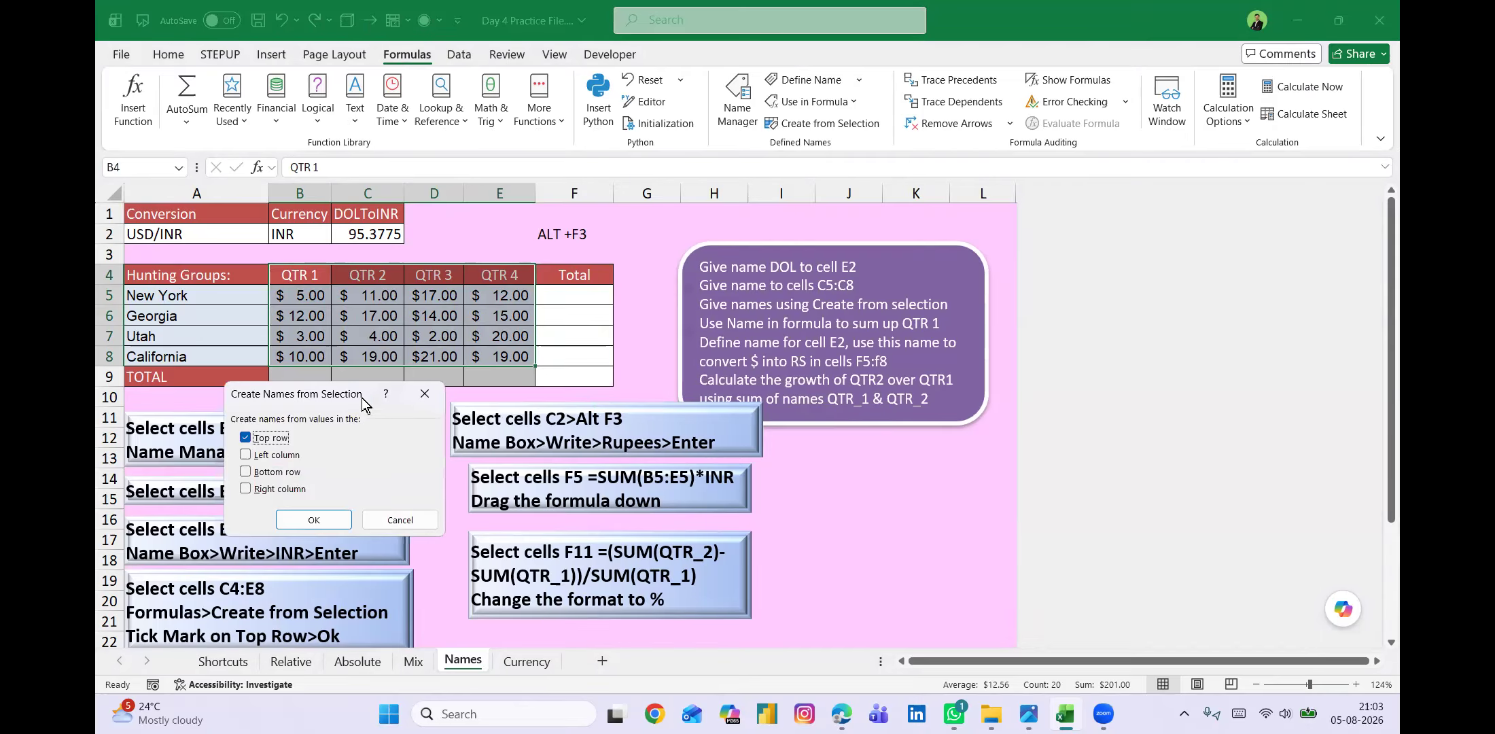
pyautogui.moveTo(339, 401); pyautogui.dragTo(663, 274)
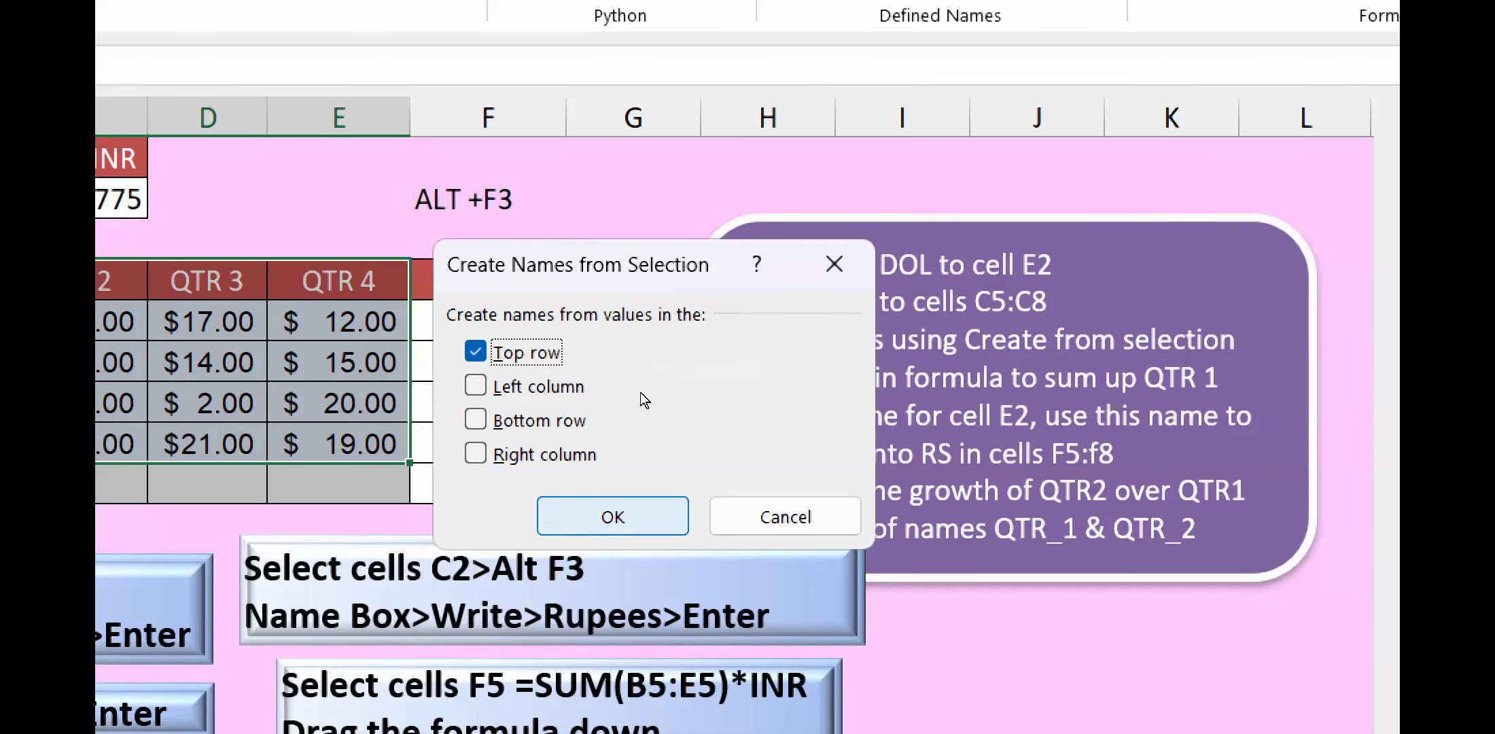
pyautogui.press('Return')
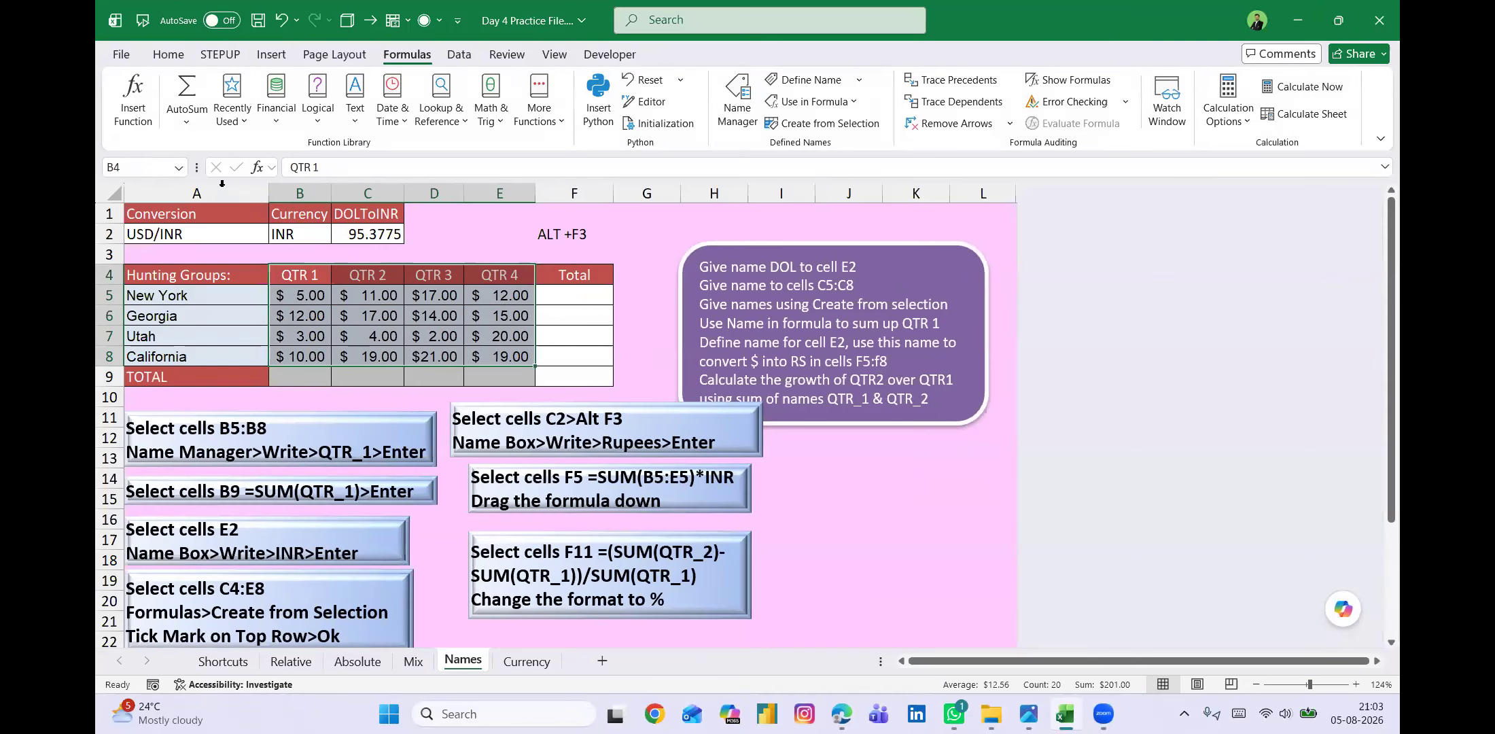
# Review the list of defined names against the quarter headers, with cell B4 selected.
pyautogui.click(180, 168)
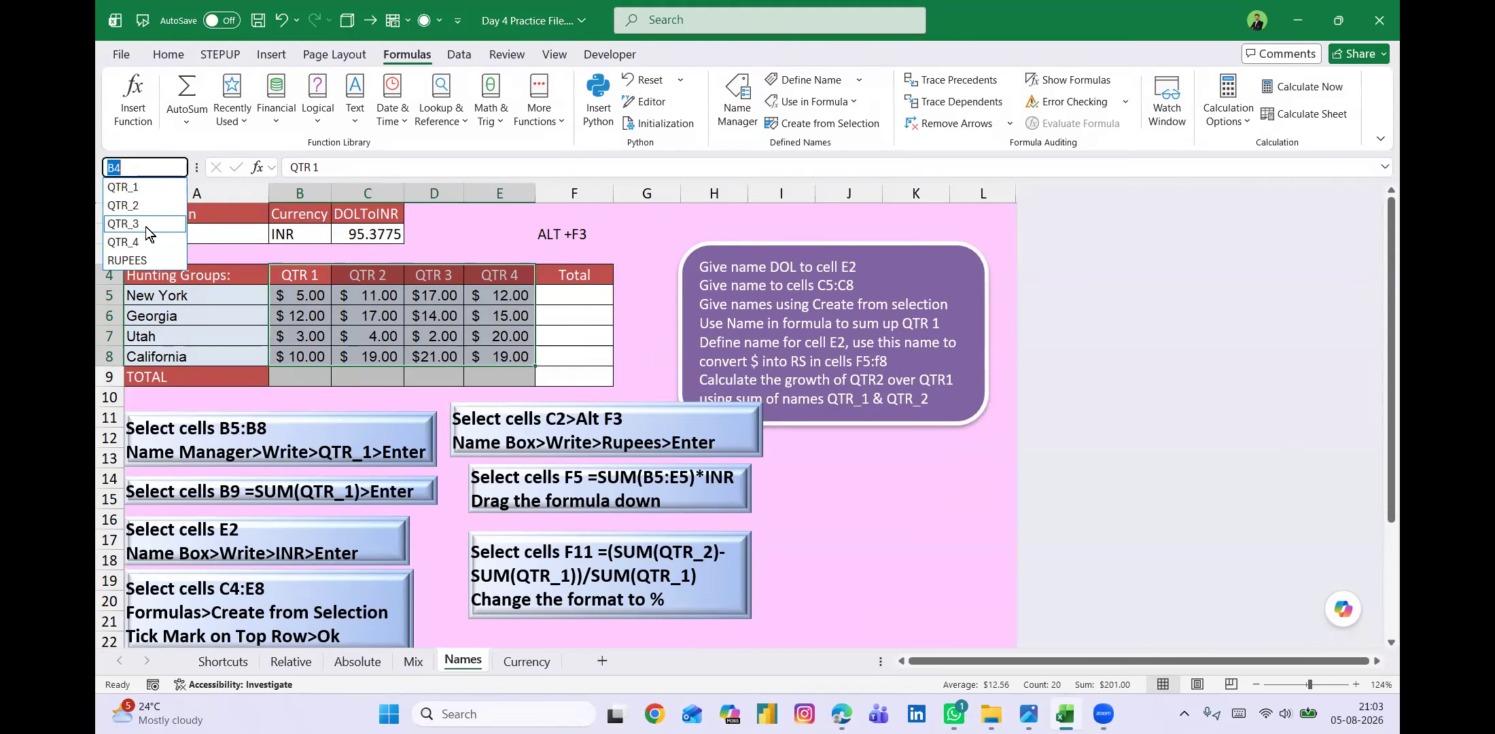
pyautogui.click(313, 311)
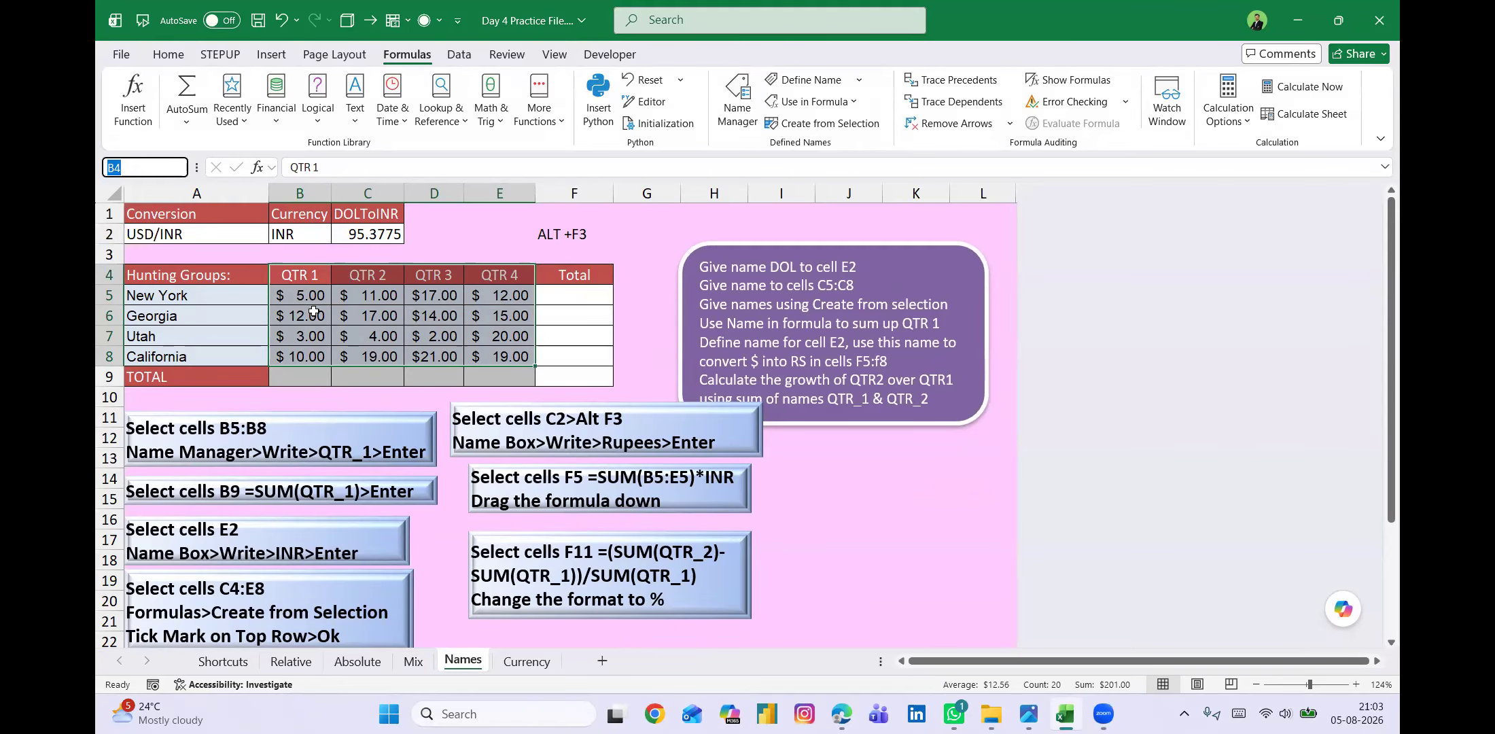
pyautogui.click(308, 282)
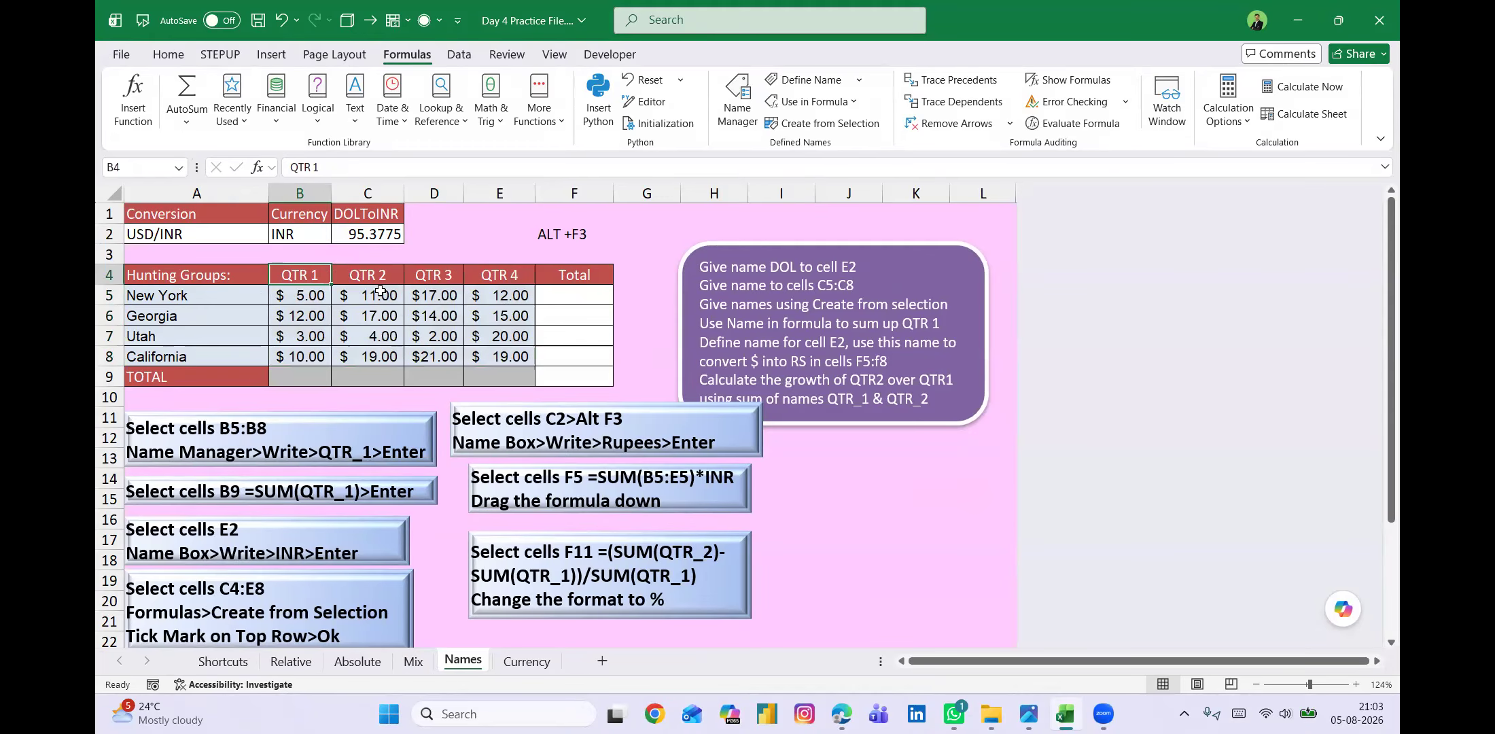
pyautogui.click(180, 167)
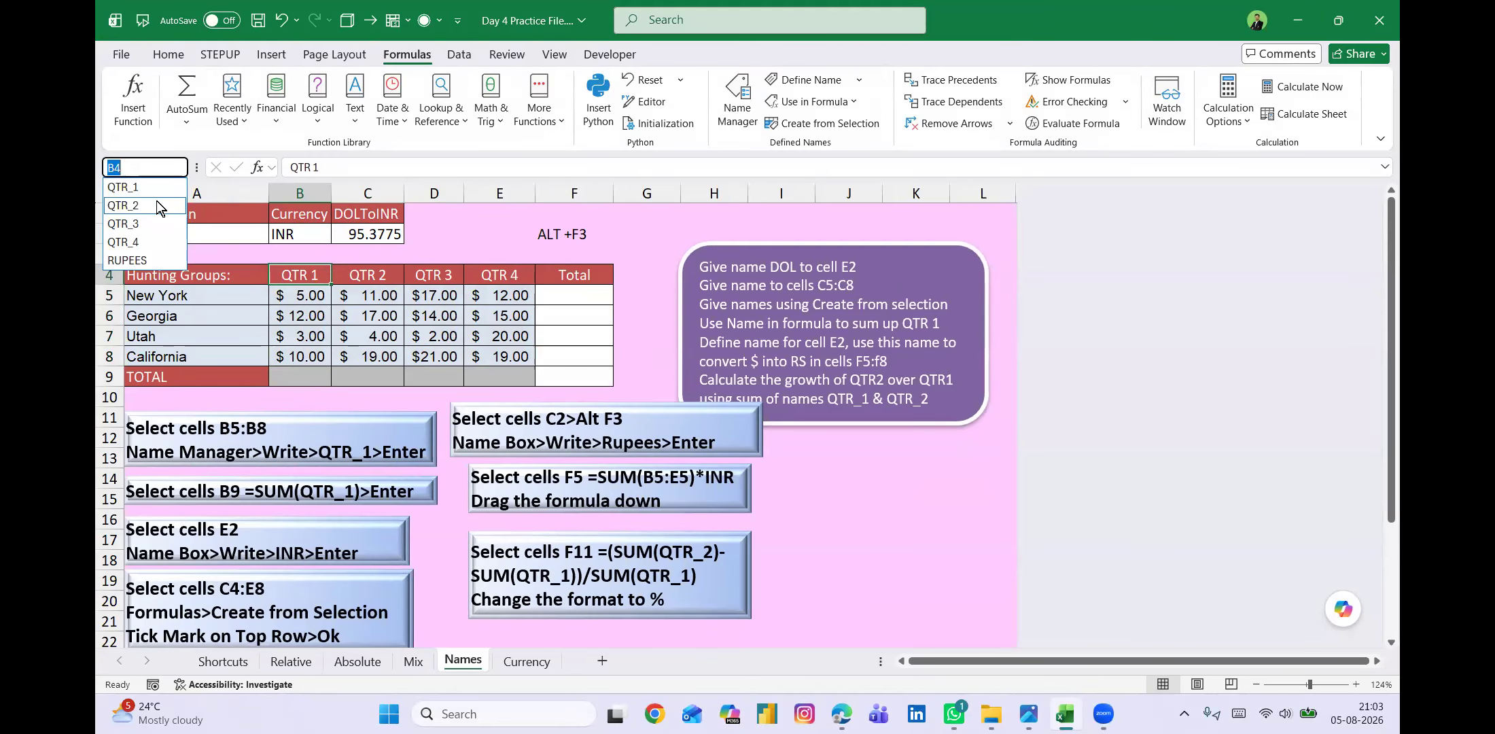
pyautogui.click(449, 316)
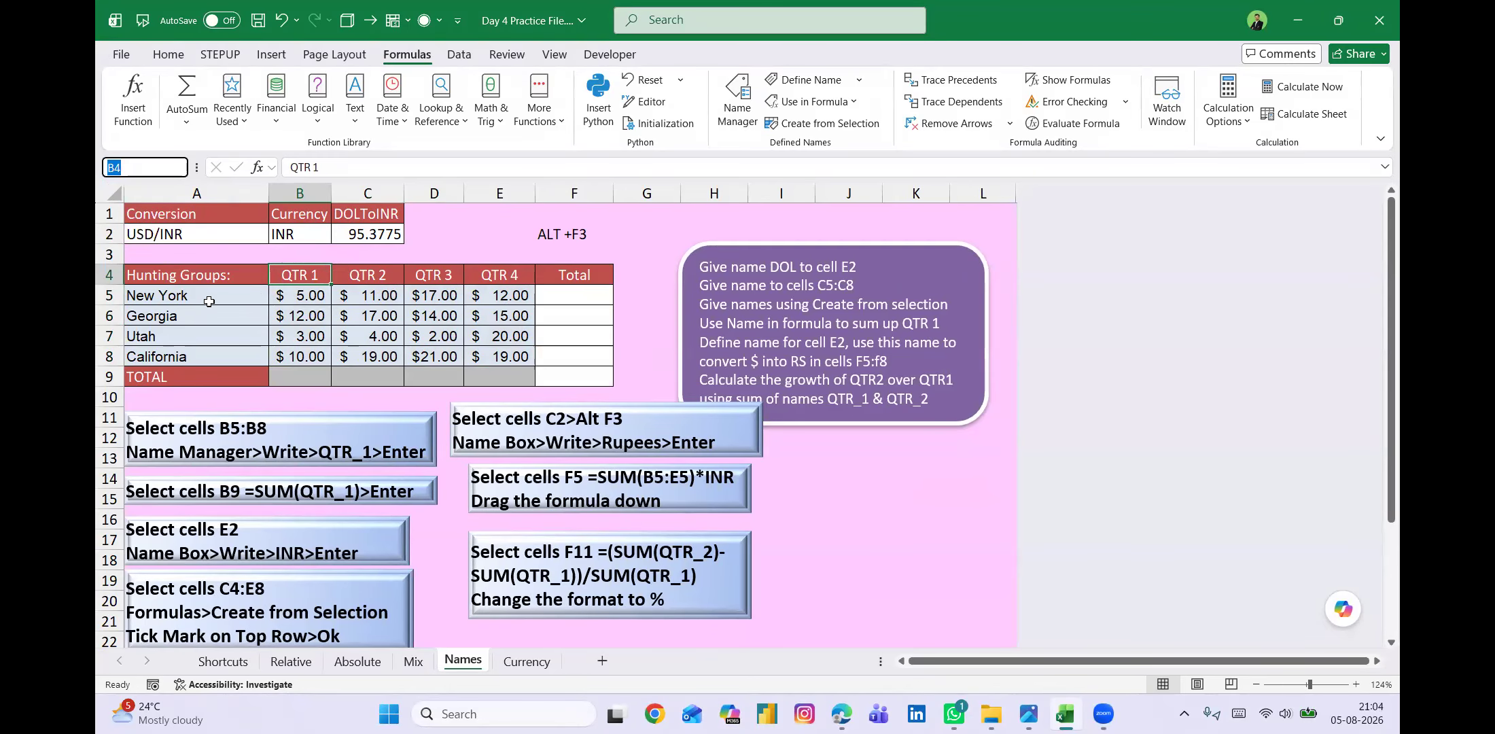
# Examine the New York label in A5 and its quarterly values in B5:E5.
pyautogui.click(180, 297)
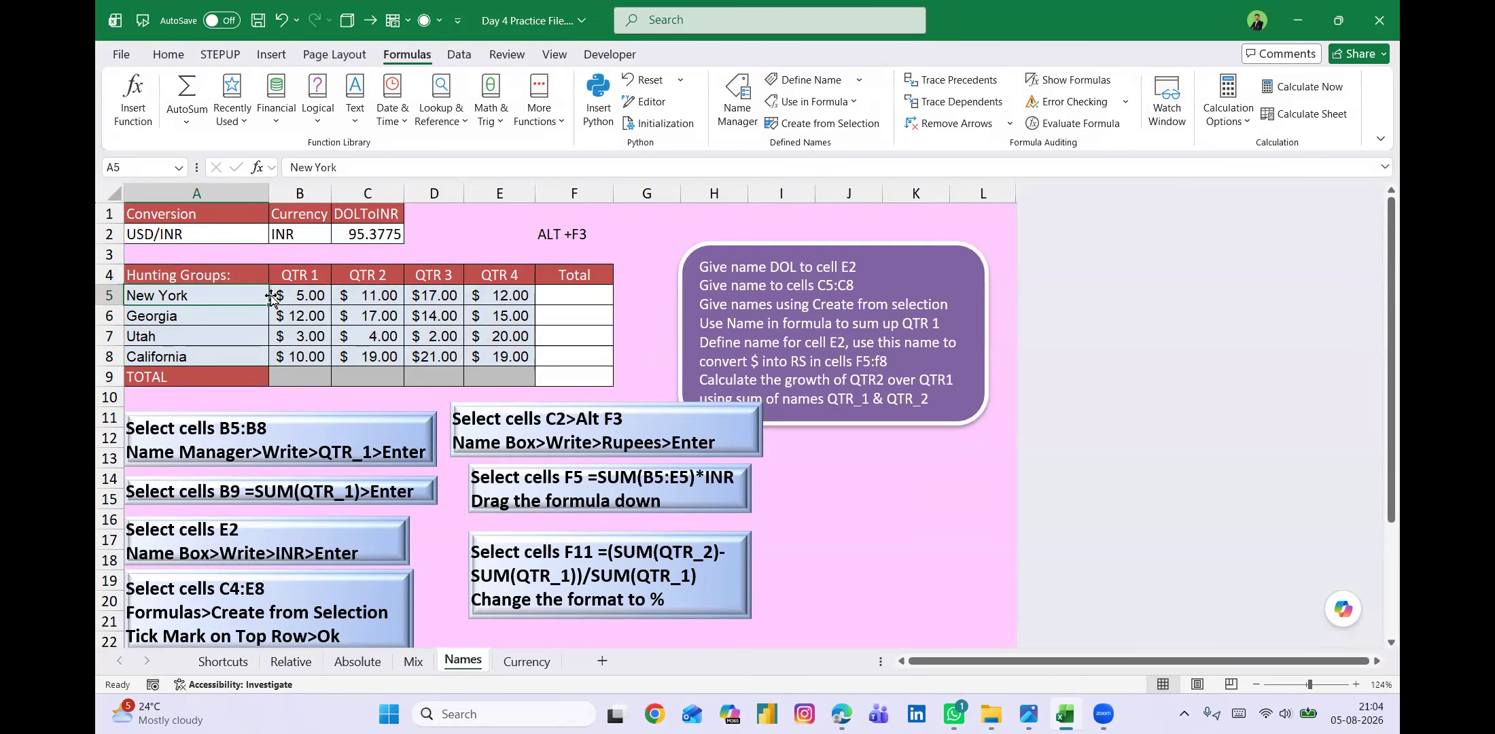
pyautogui.moveTo(296, 294); pyautogui.dragTo(526, 294)
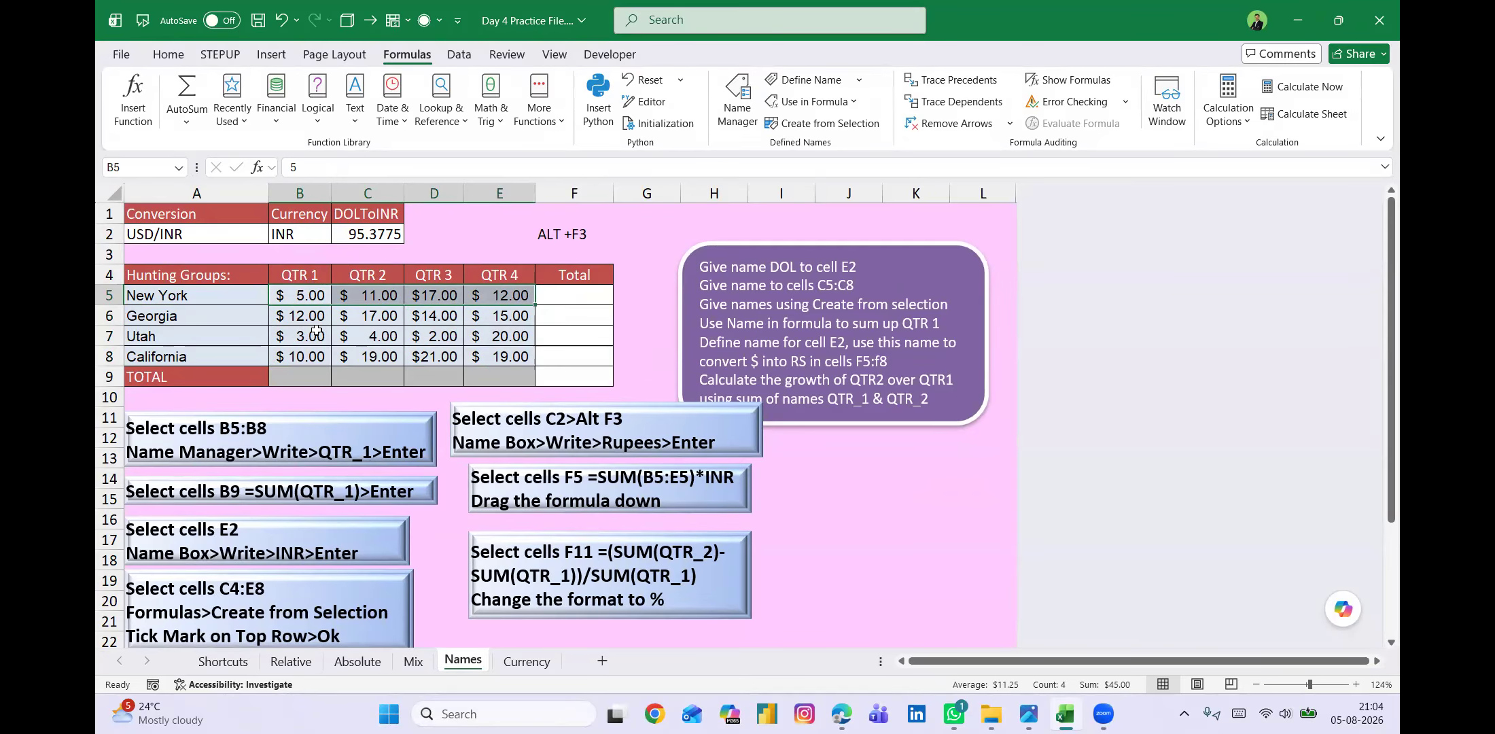
pyautogui.click(211, 297)
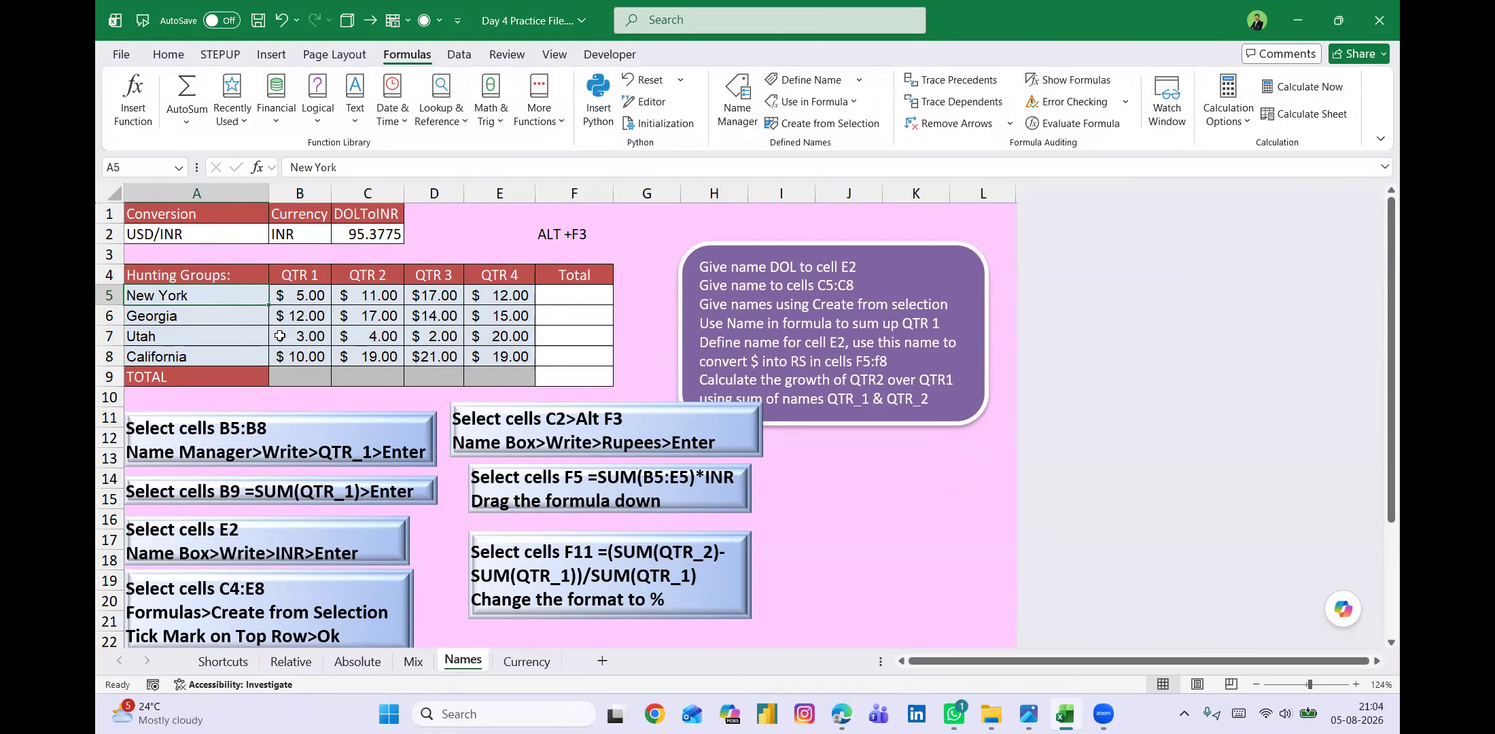
# Select A5:E8 and create names from the selection using the values in the left column.
pyautogui.keyDown('shift'); pyautogui.click(229, 352); pyautogui.keyUp('shift')
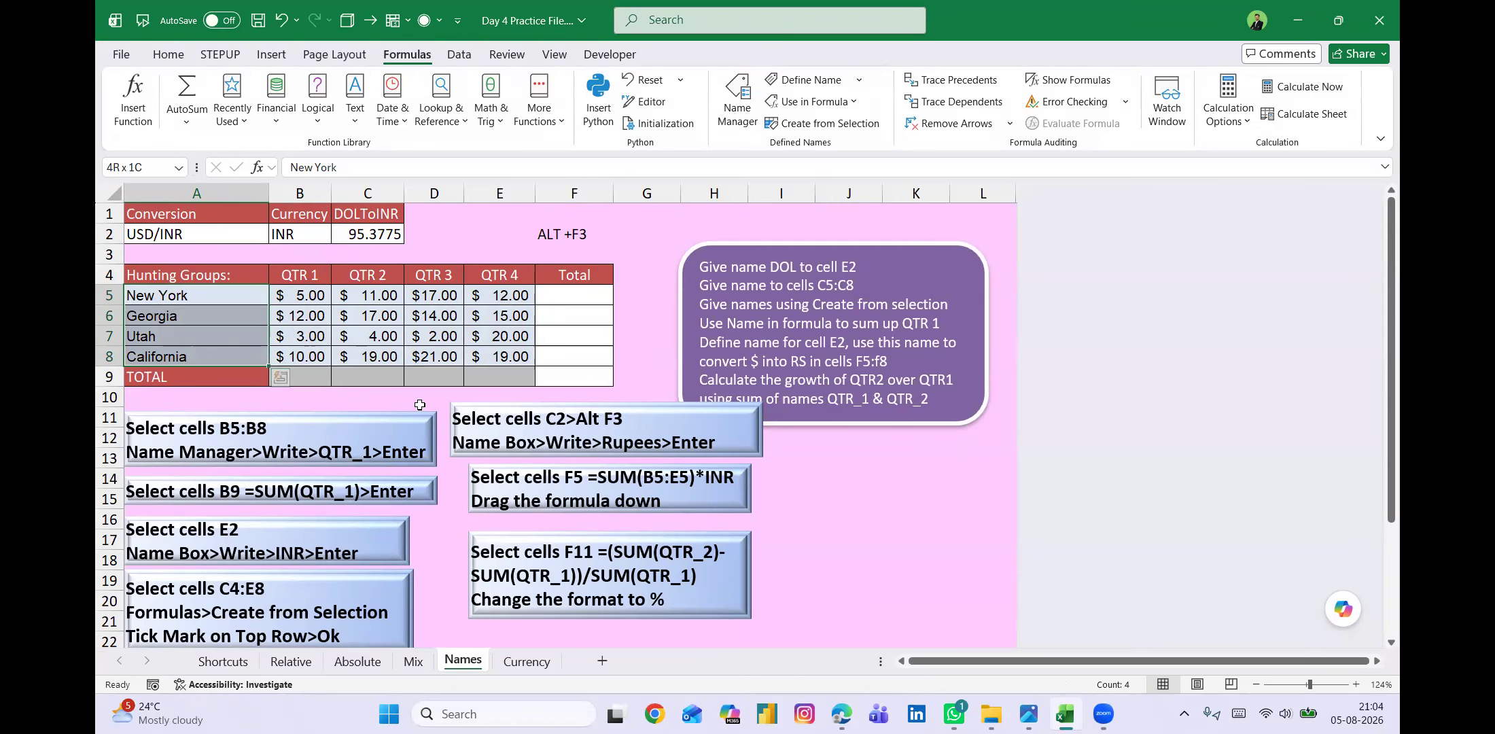
pyautogui.hotkey('ctrl', 'shift', 'Right')
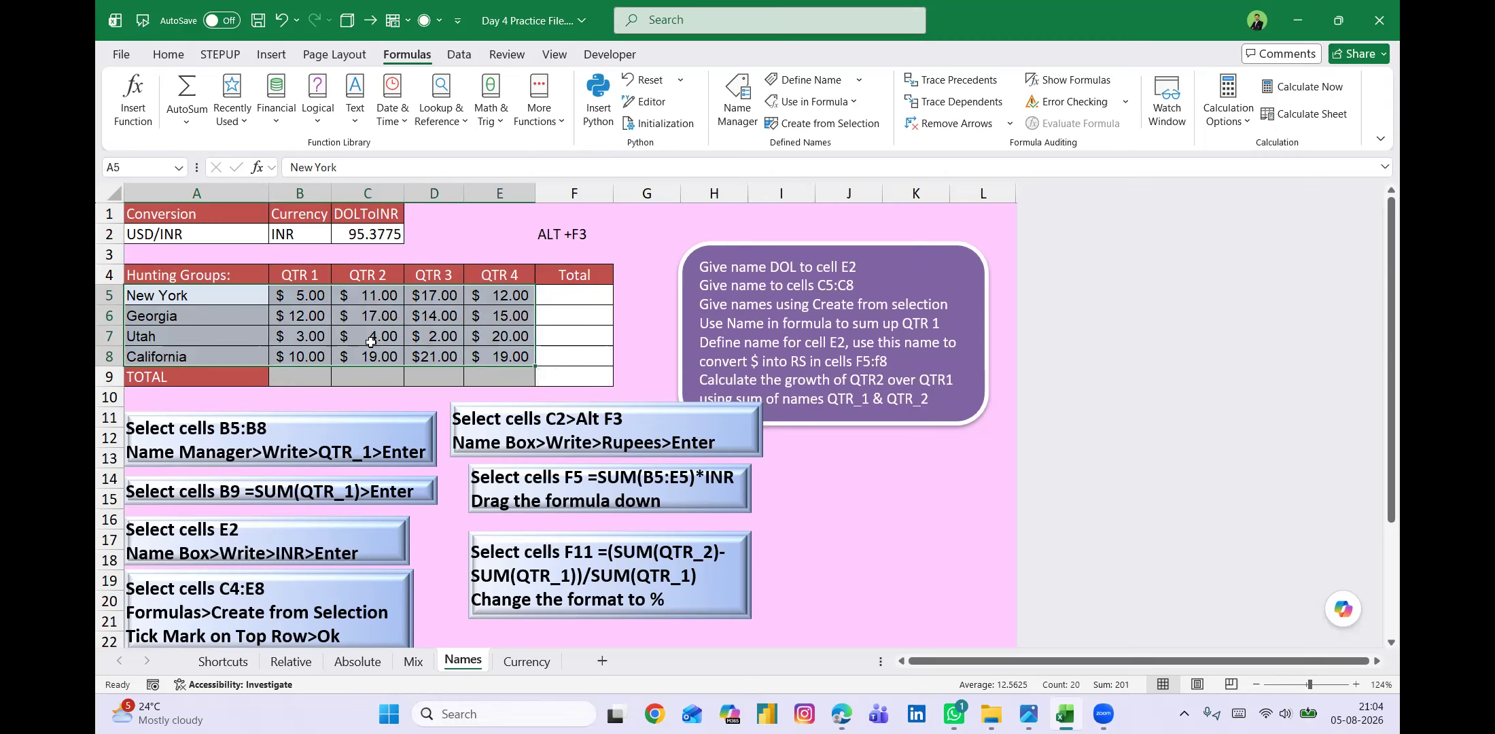
pyautogui.press('alt')
pyautogui.press('m')
pyautogui.press('c')
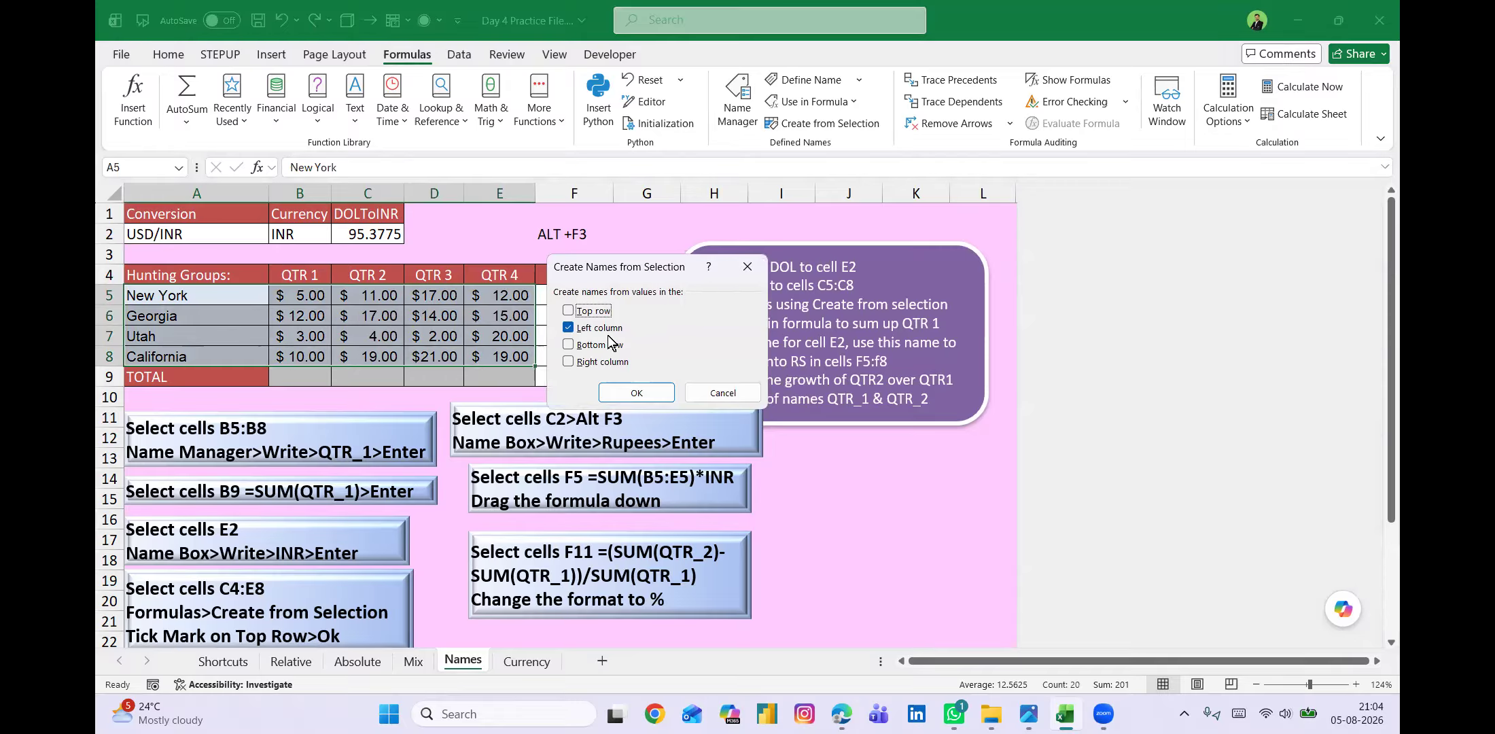
pyautogui.click(643, 389)
# Enter the shortcut note ALT+MC in cell F3, below the ALT +F3 note.
pyautogui.click(554, 257)
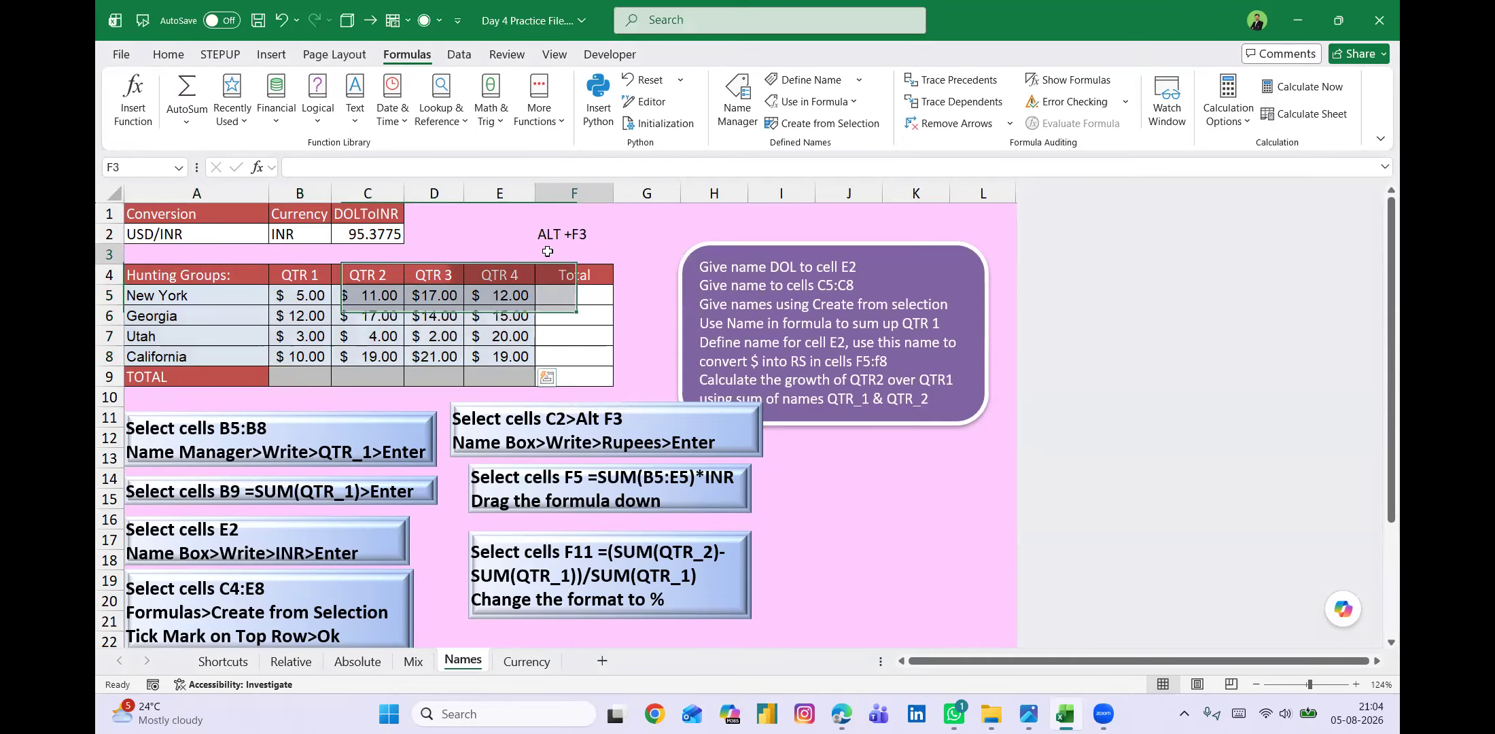
pyautogui.write('alT +F3')
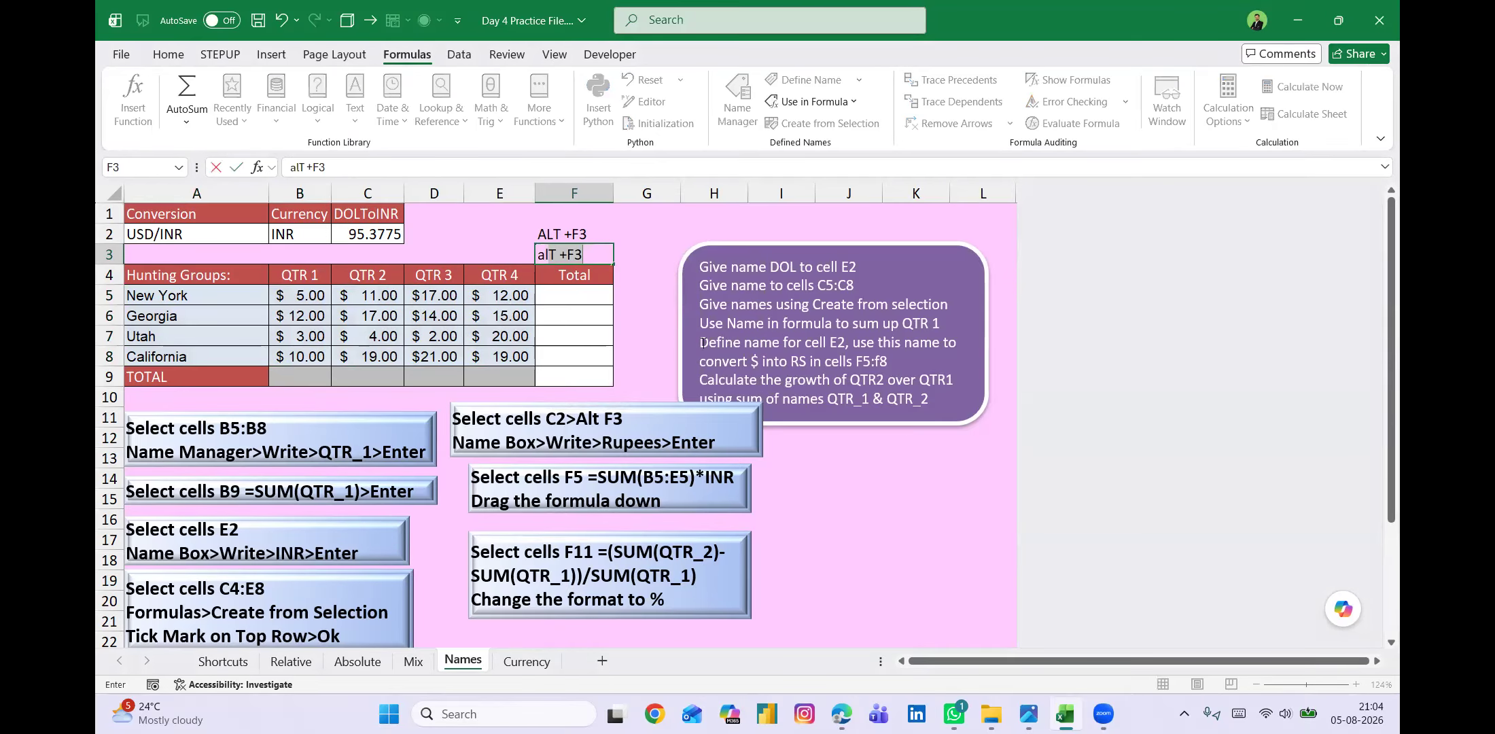
pyautogui.press('BackSpace')
pyautogui.press('BackSpace')
pyautogui.press('BackSpace')
pyautogui.write('ALT+mc')
pyautogui.press('BackSpace')
pyautogui.press('BackSpace')
pyautogui.write('MC')
pyautogui.press('Return')
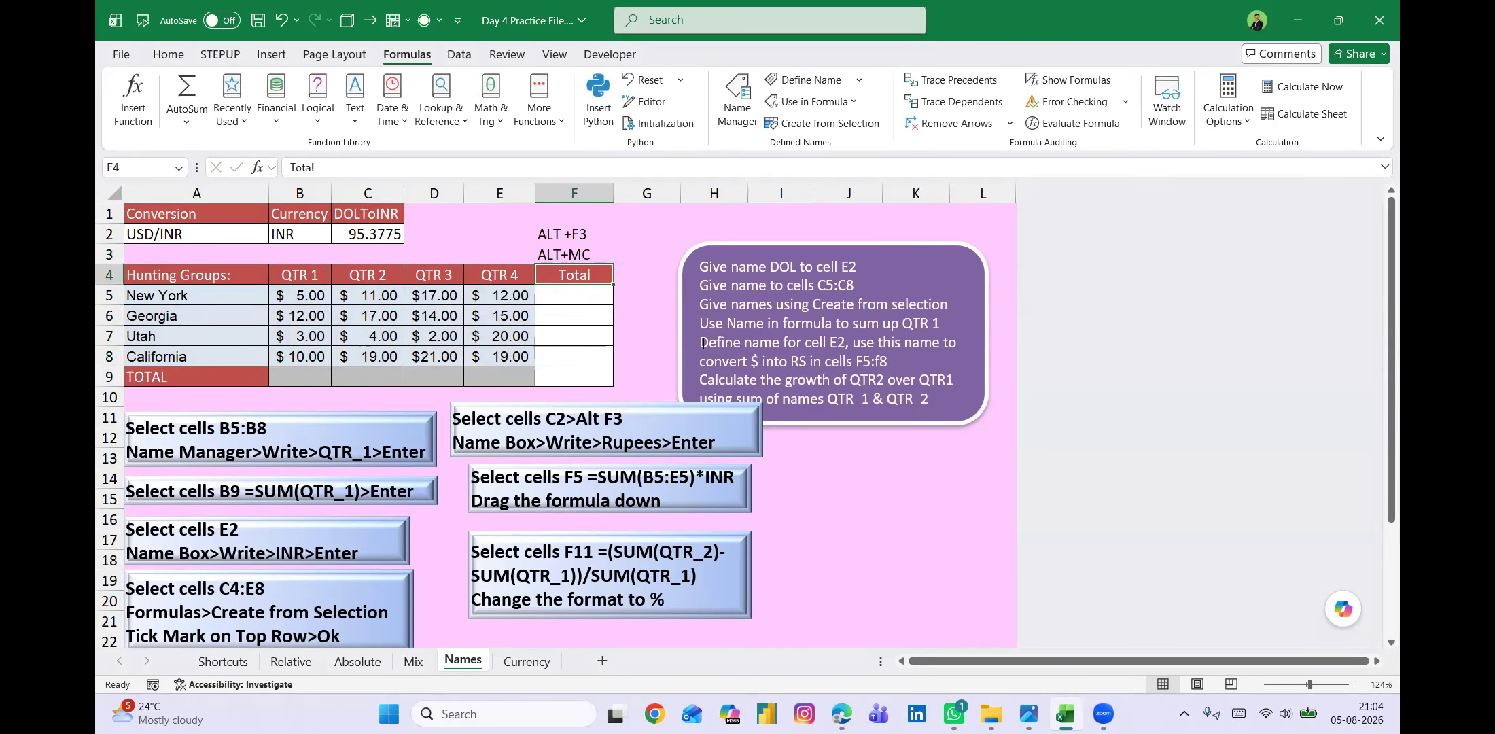
# Review the list of defined names for the state row names, and close it with cell G7 selected.
pyautogui.click(178, 168)
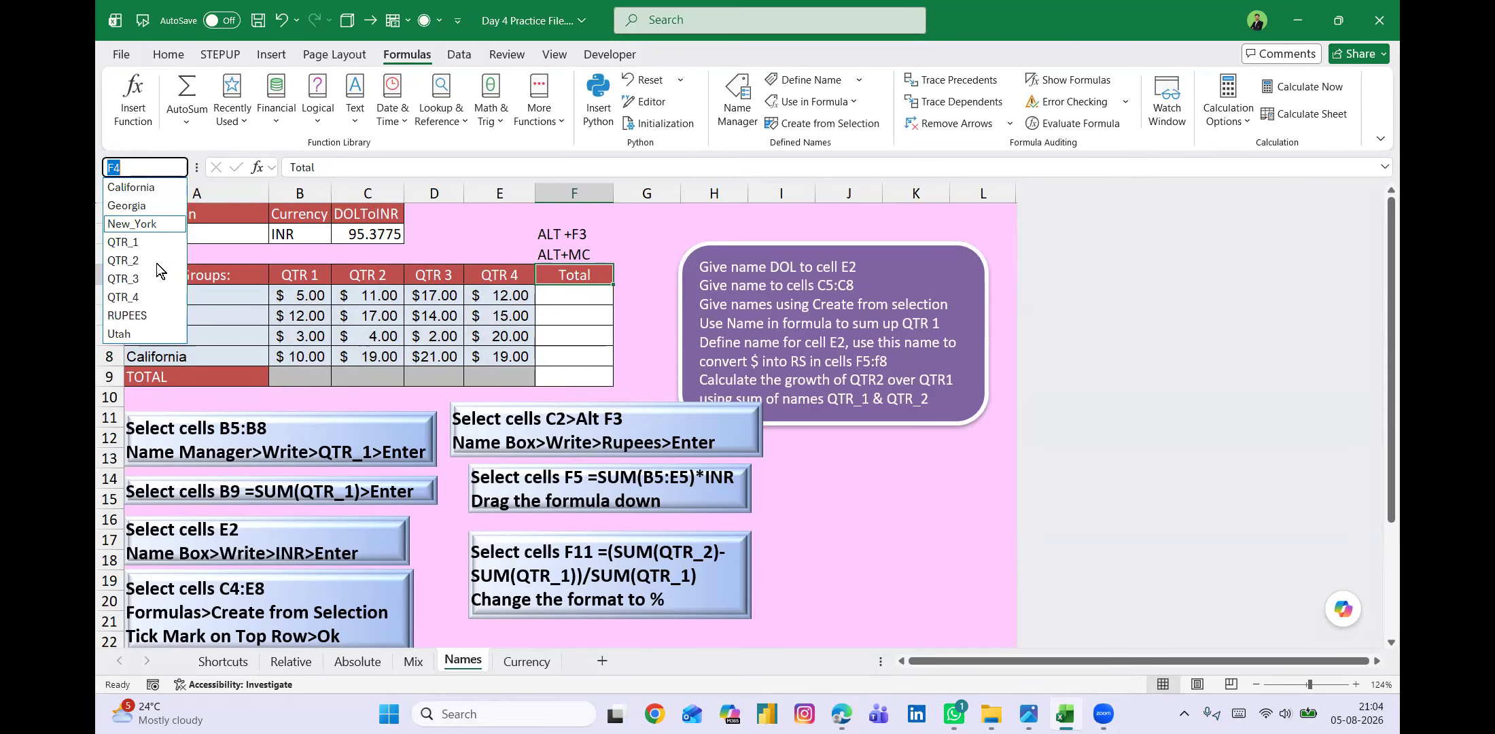
pyautogui.click(642, 332)
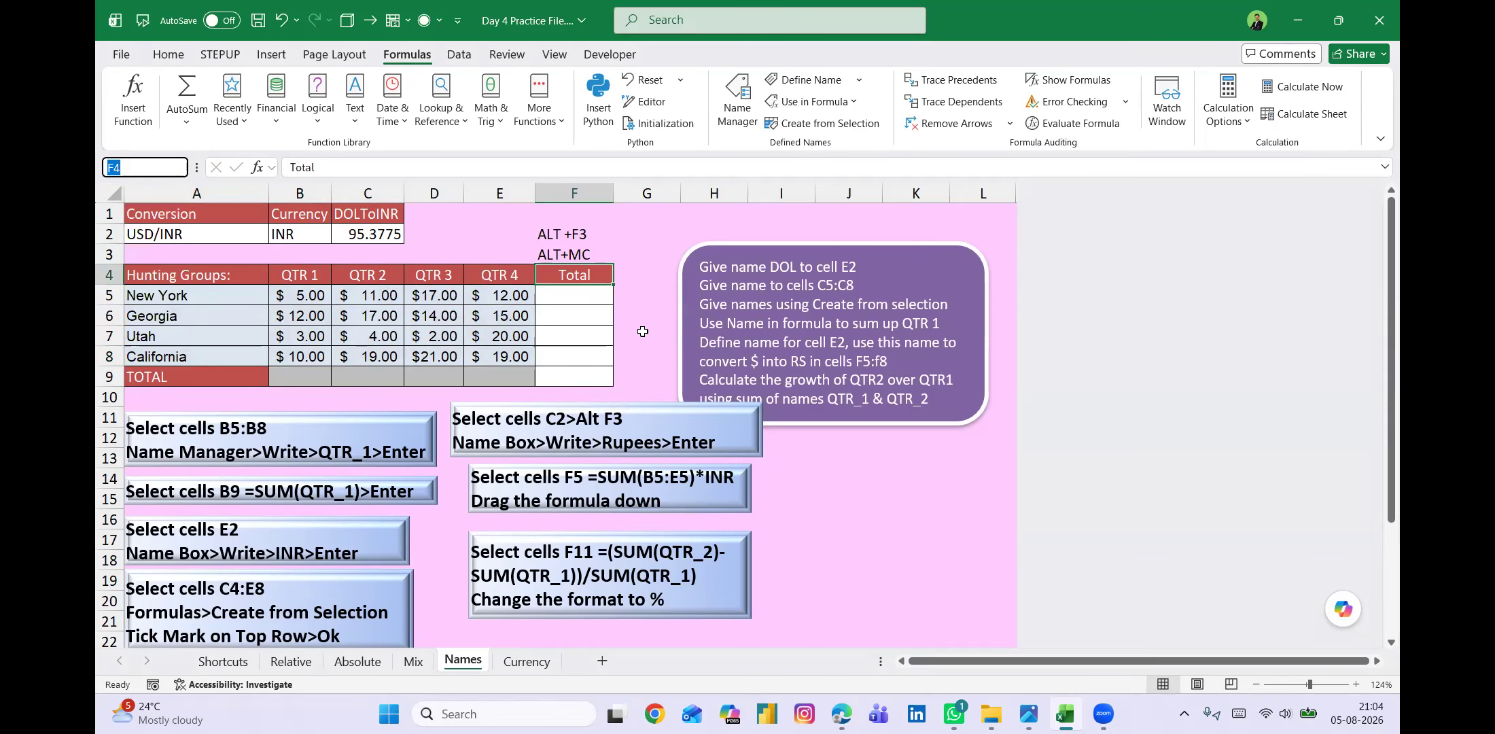
pyautogui.click(642, 332)
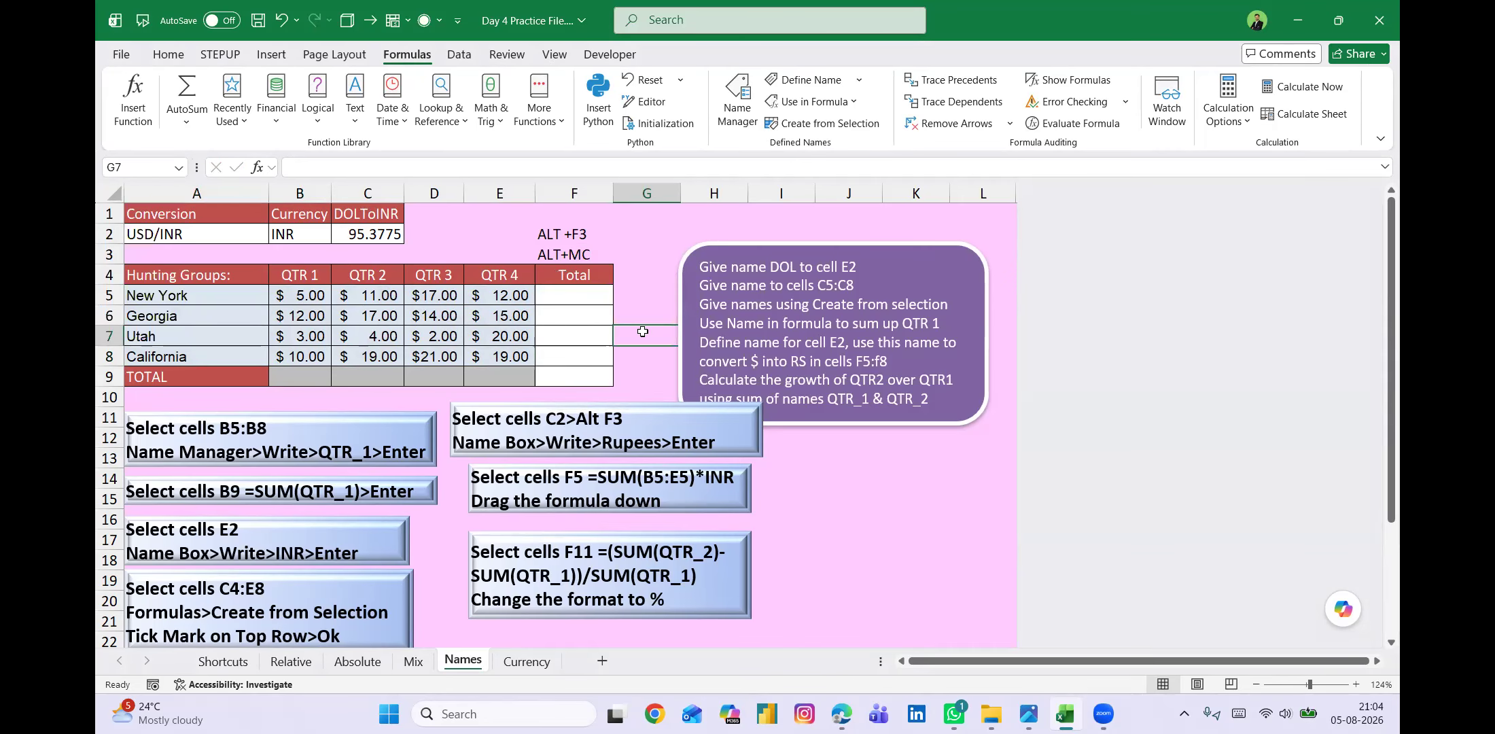
# On the Currency sheet, begin a SUM formula in B9 with the name QTR_1 as its first argument.
pyautogui.click(528, 661)
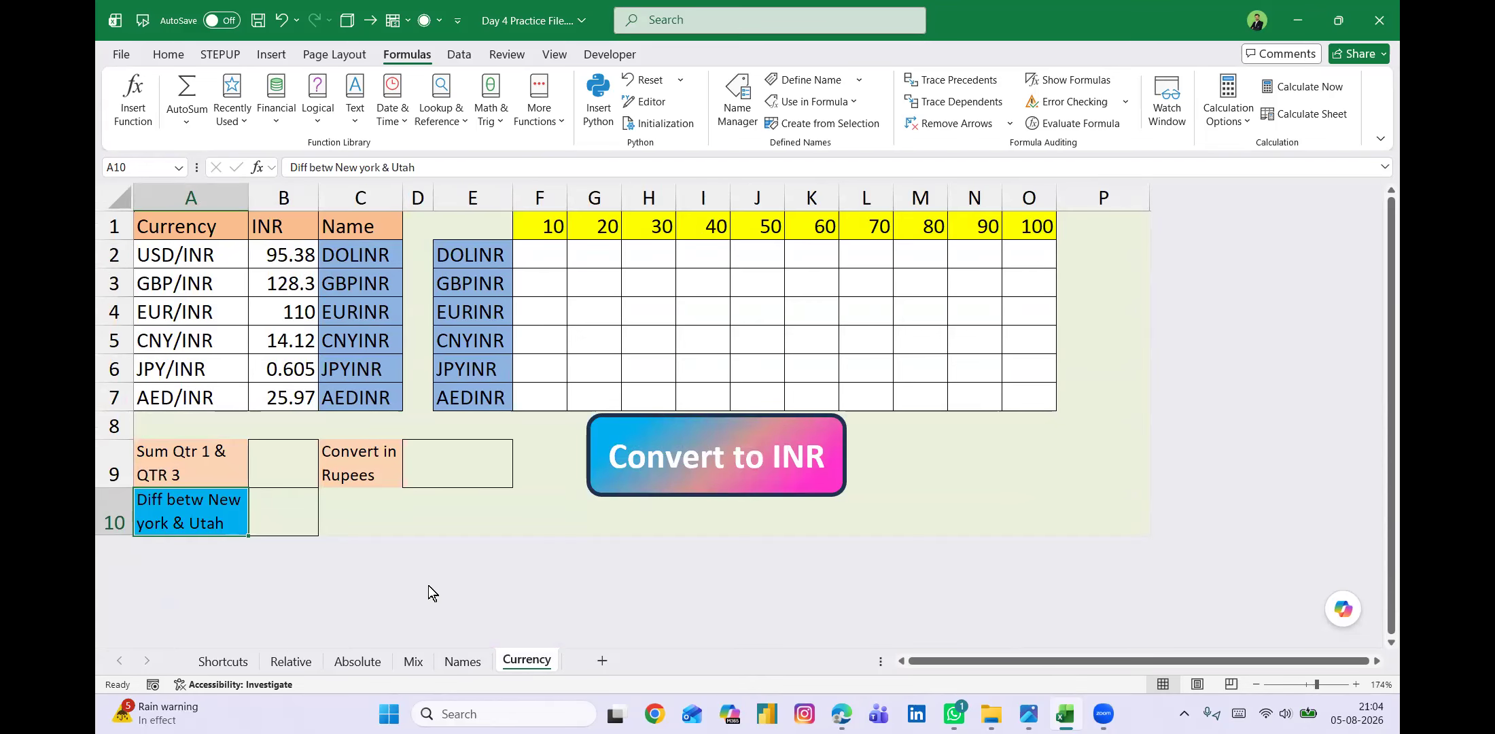
pyautogui.click(283, 466)
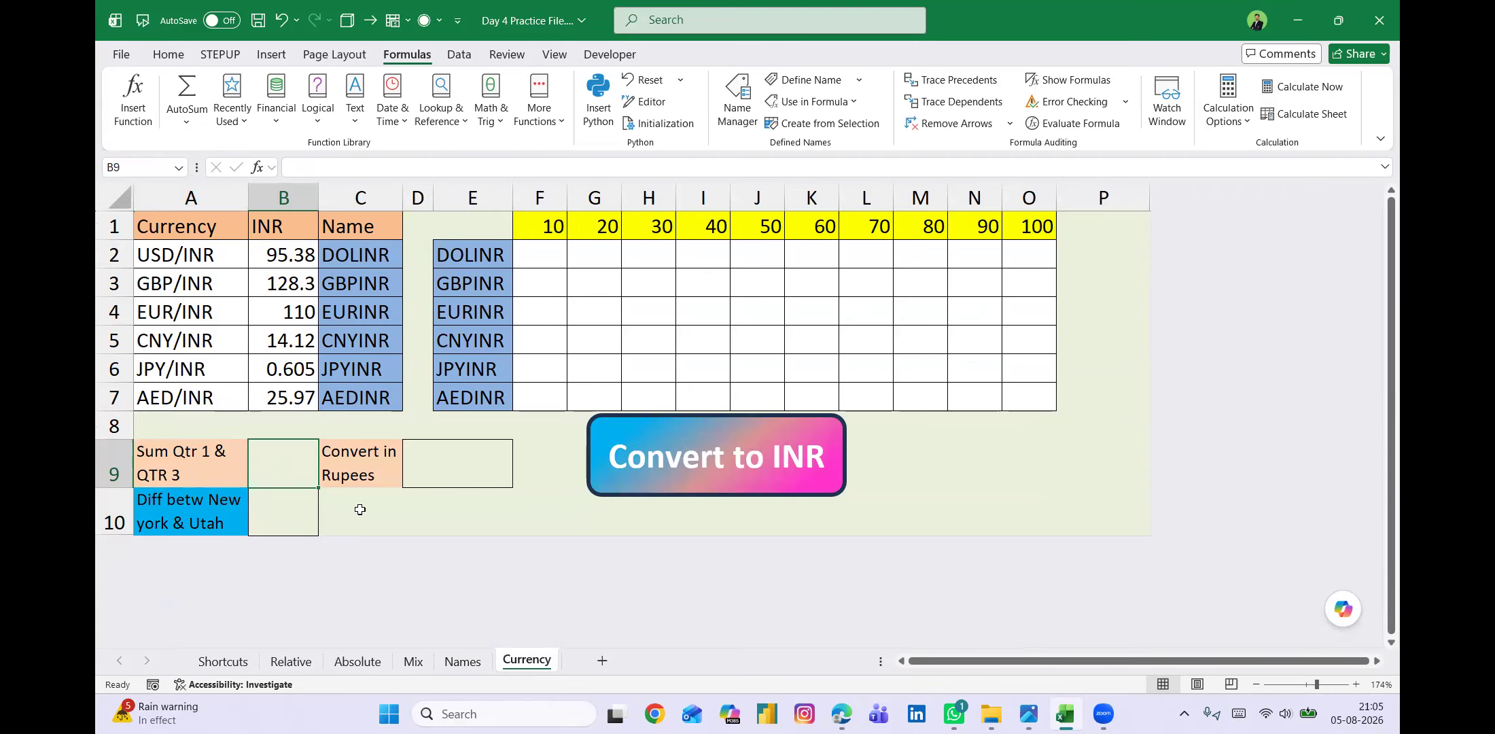
pyautogui.write('=')
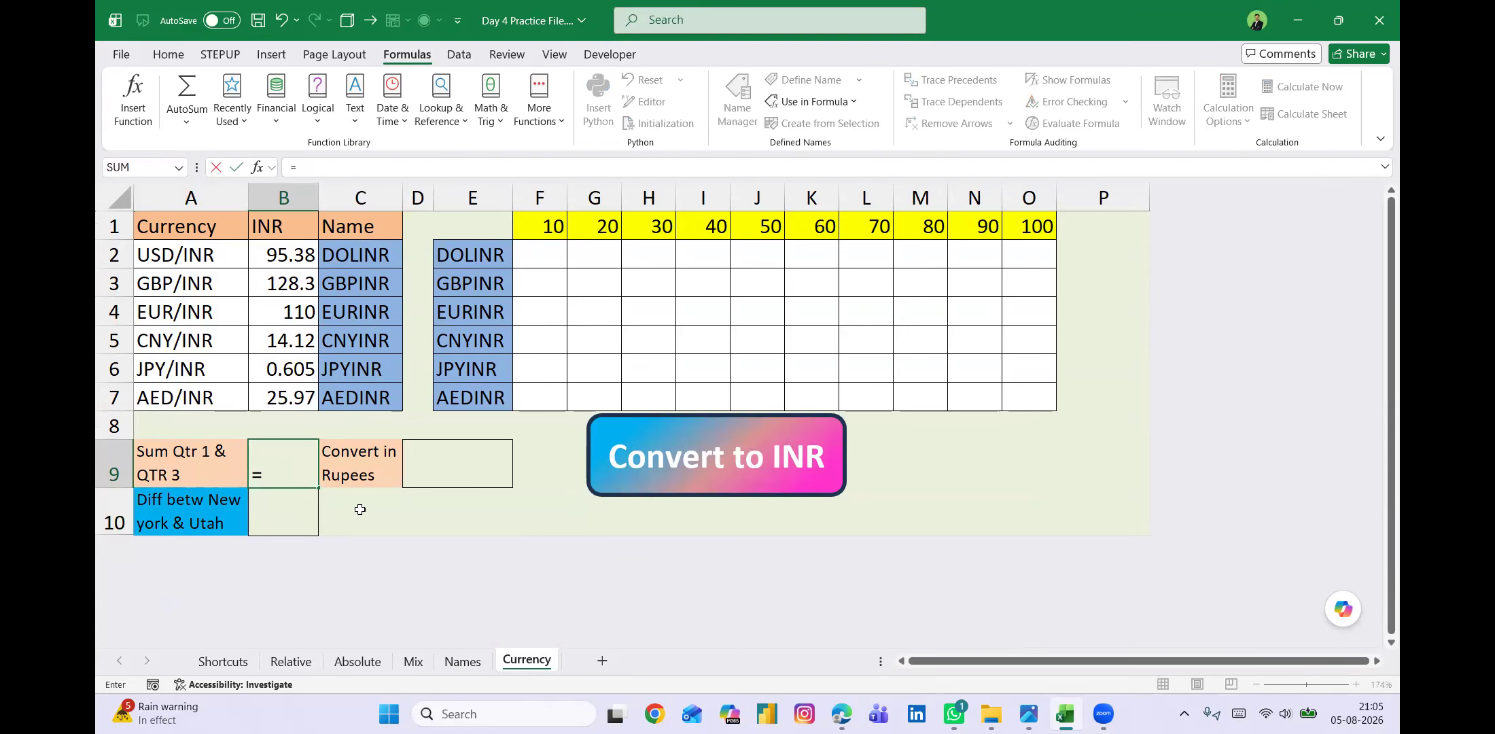
pyautogui.write('SUM(')
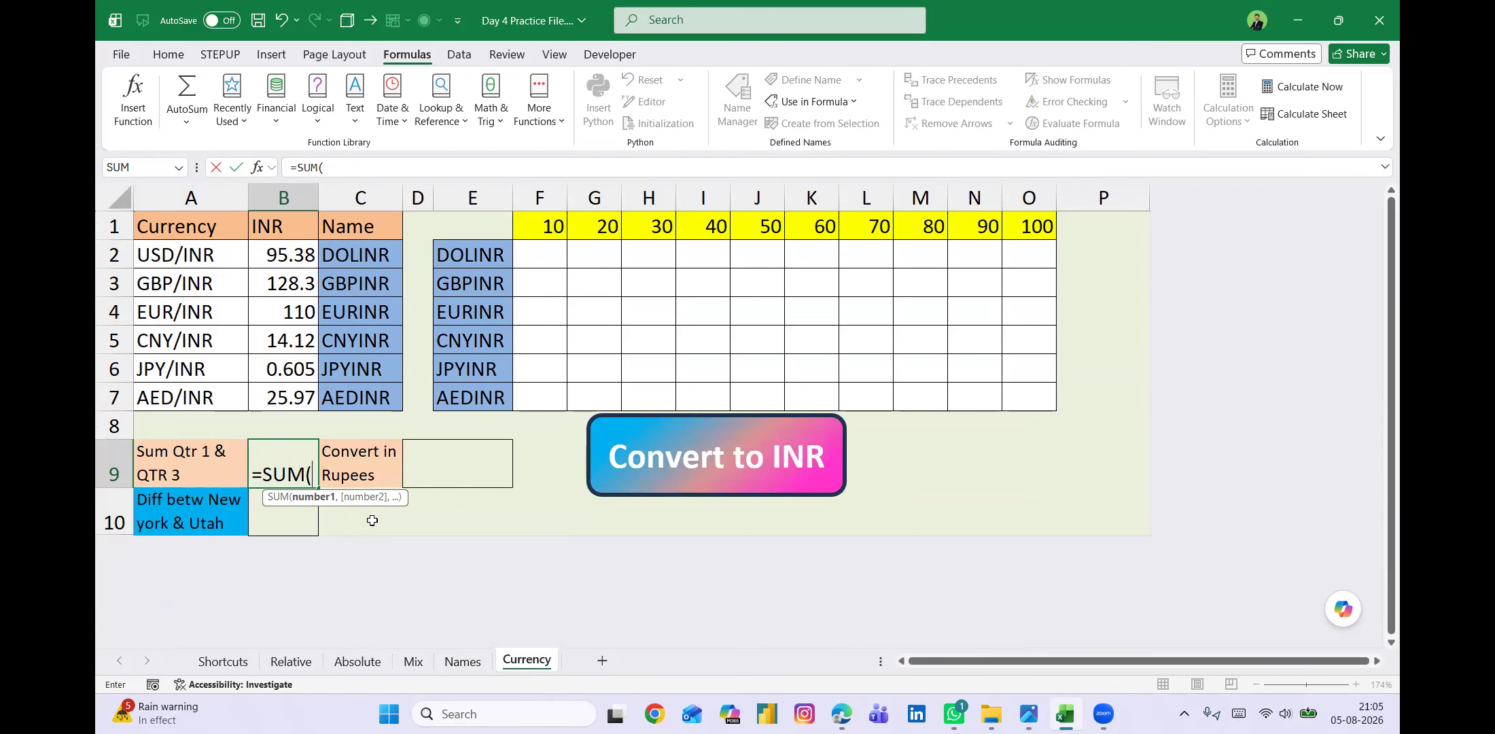
pyautogui.write('q')
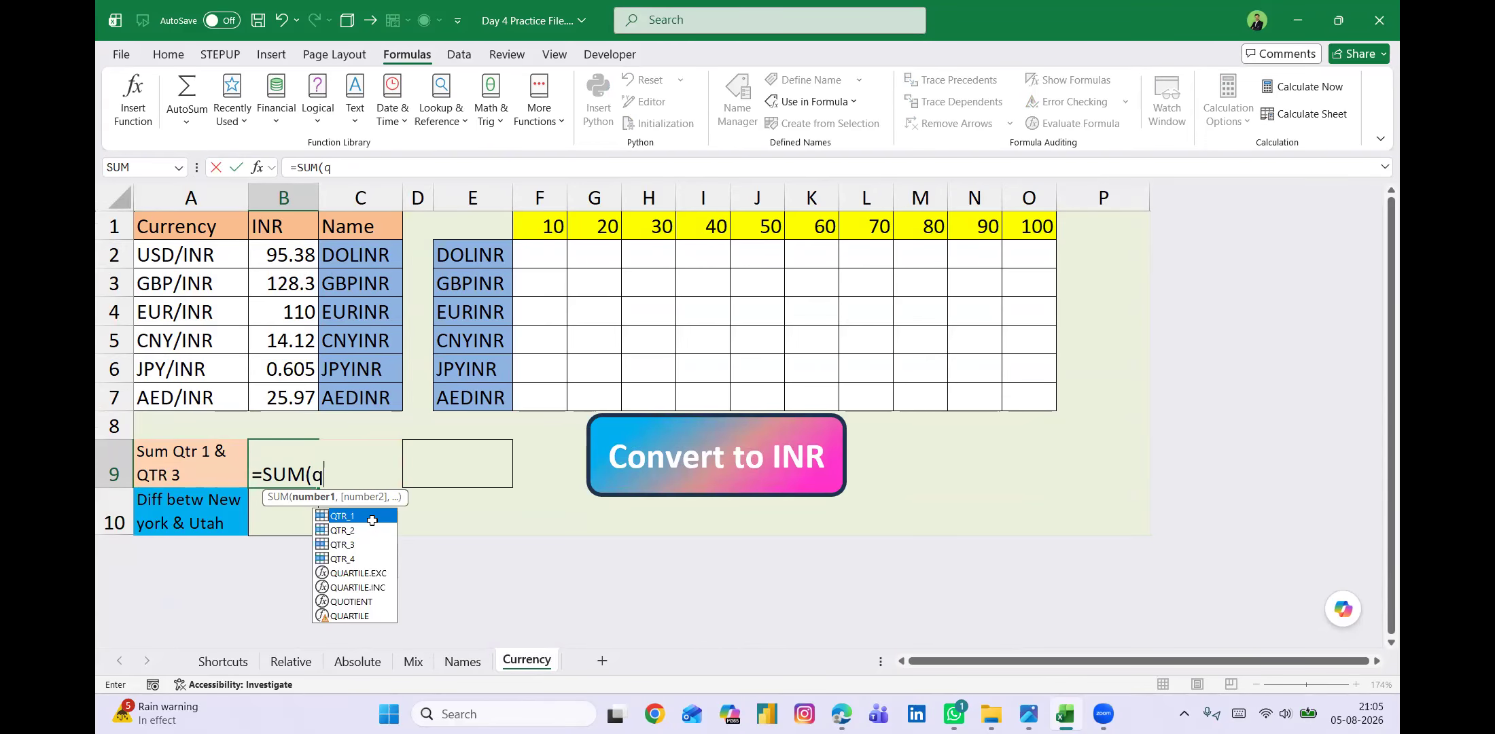
pyautogui.press('Escape')
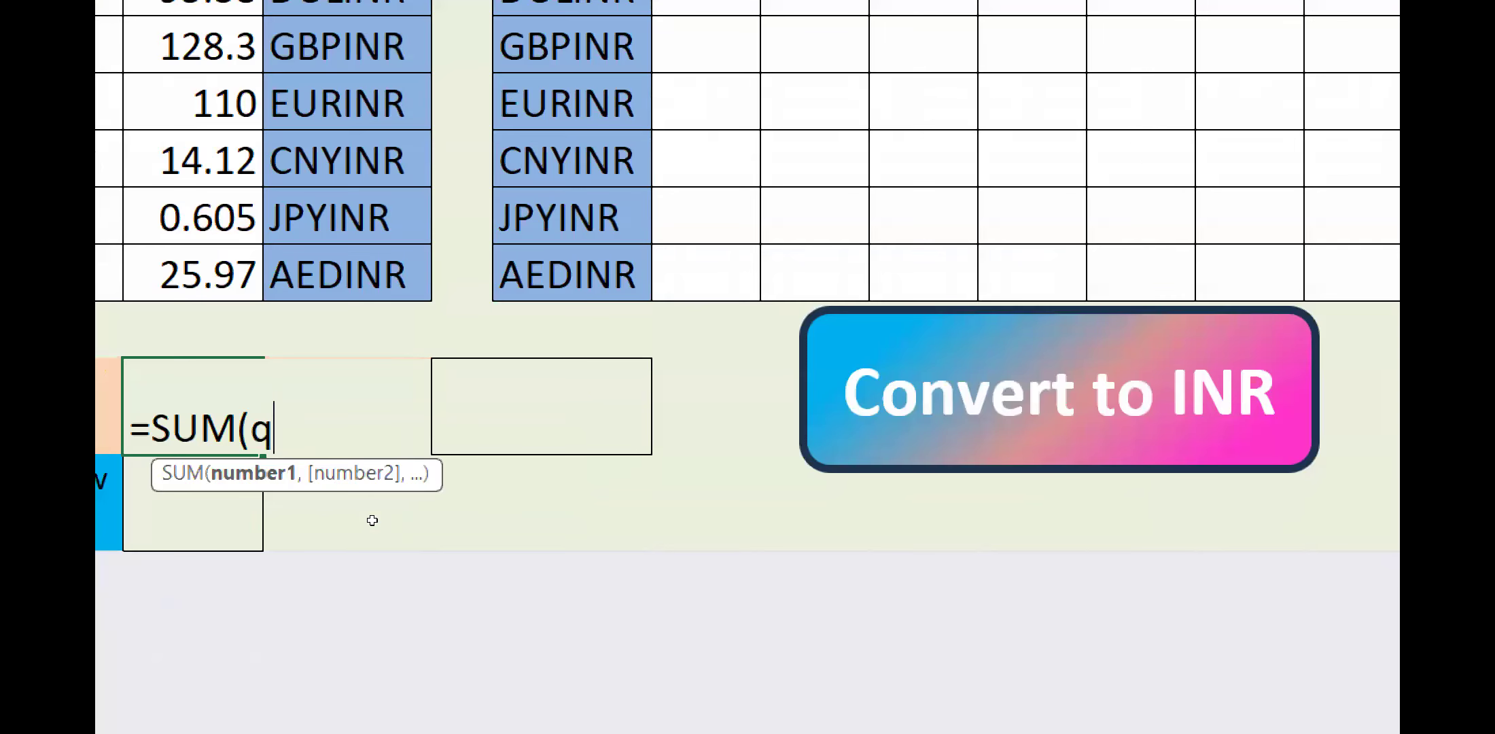
pyautogui.write('T')
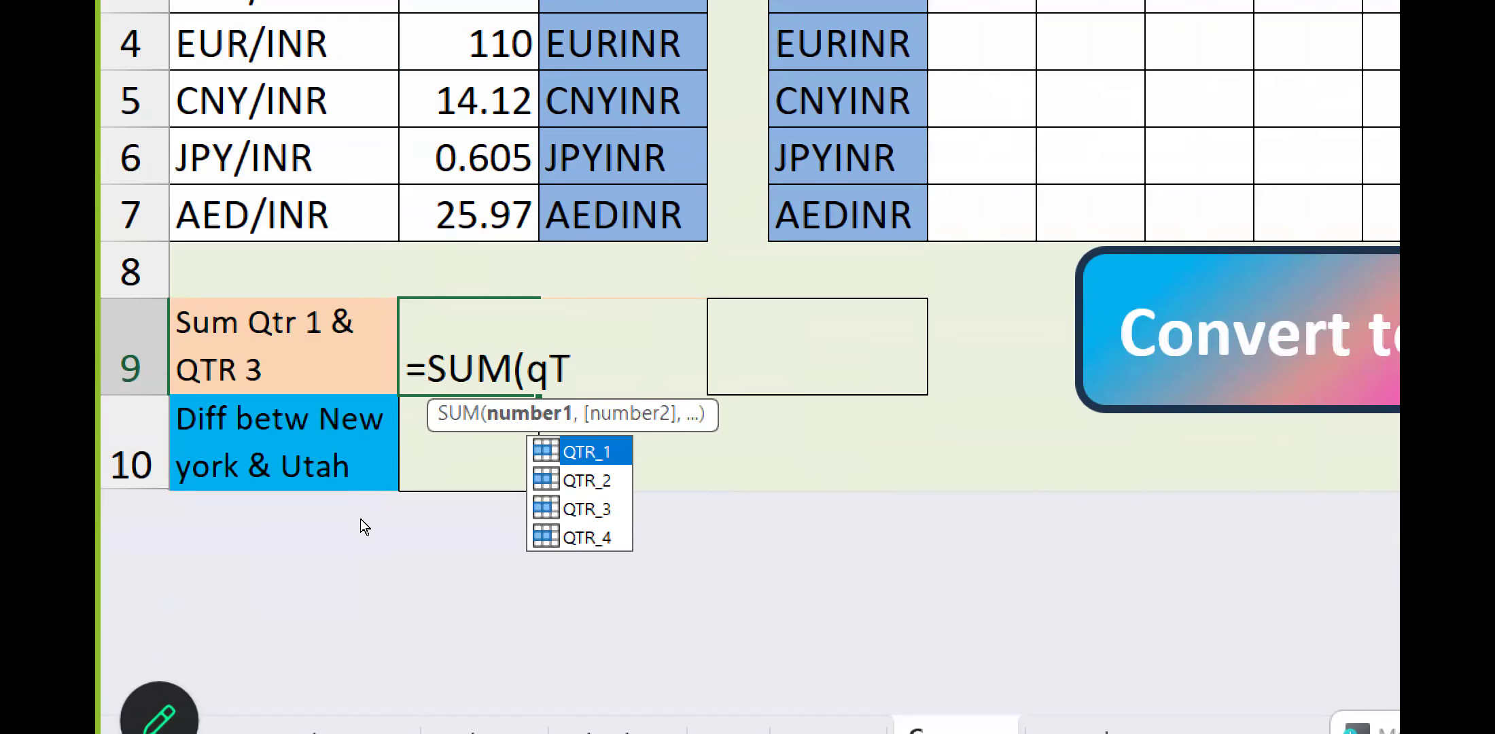
pyautogui.press('Tab')
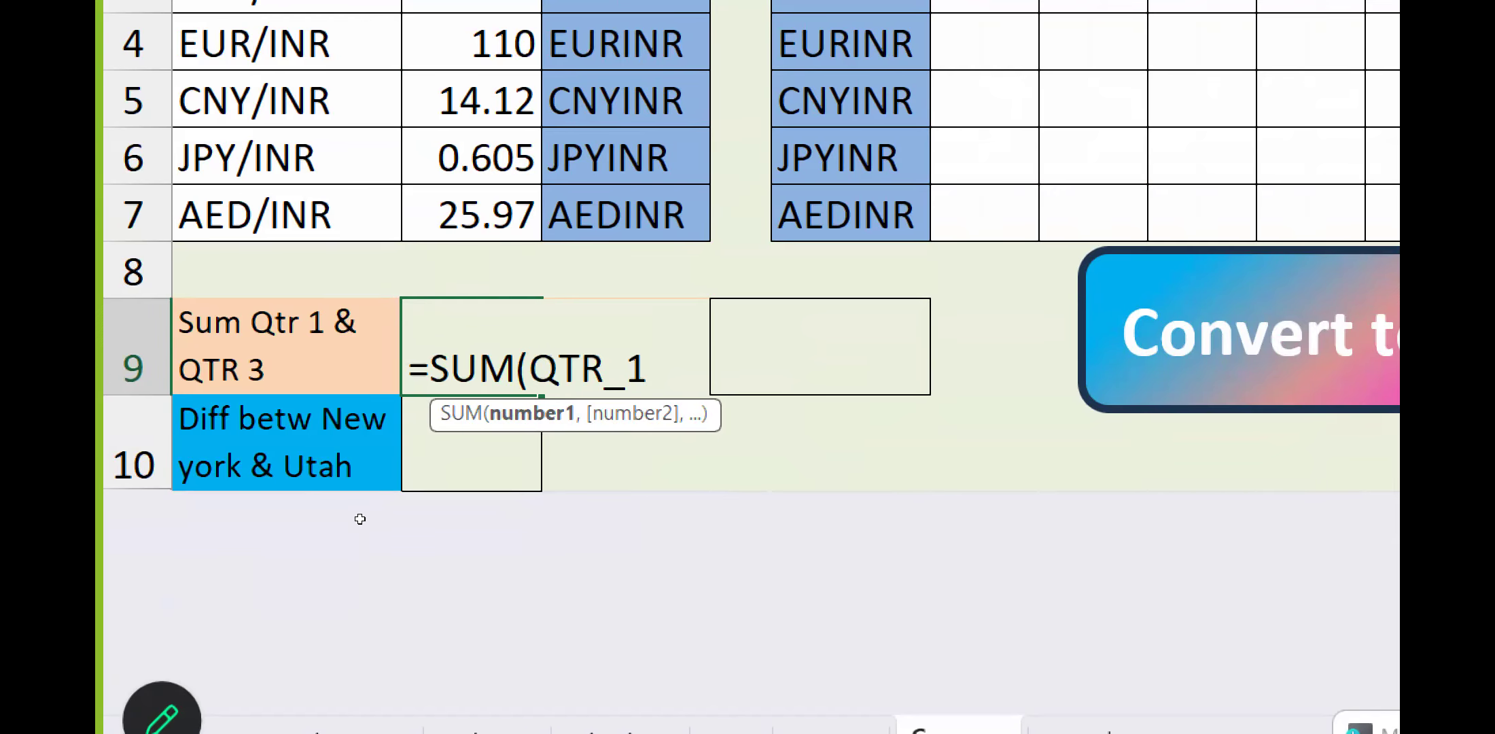
# Add QTR_3 as the second argument of the SUM formula in B9, enter it, and reselect the cell.
pyautogui.write(',')
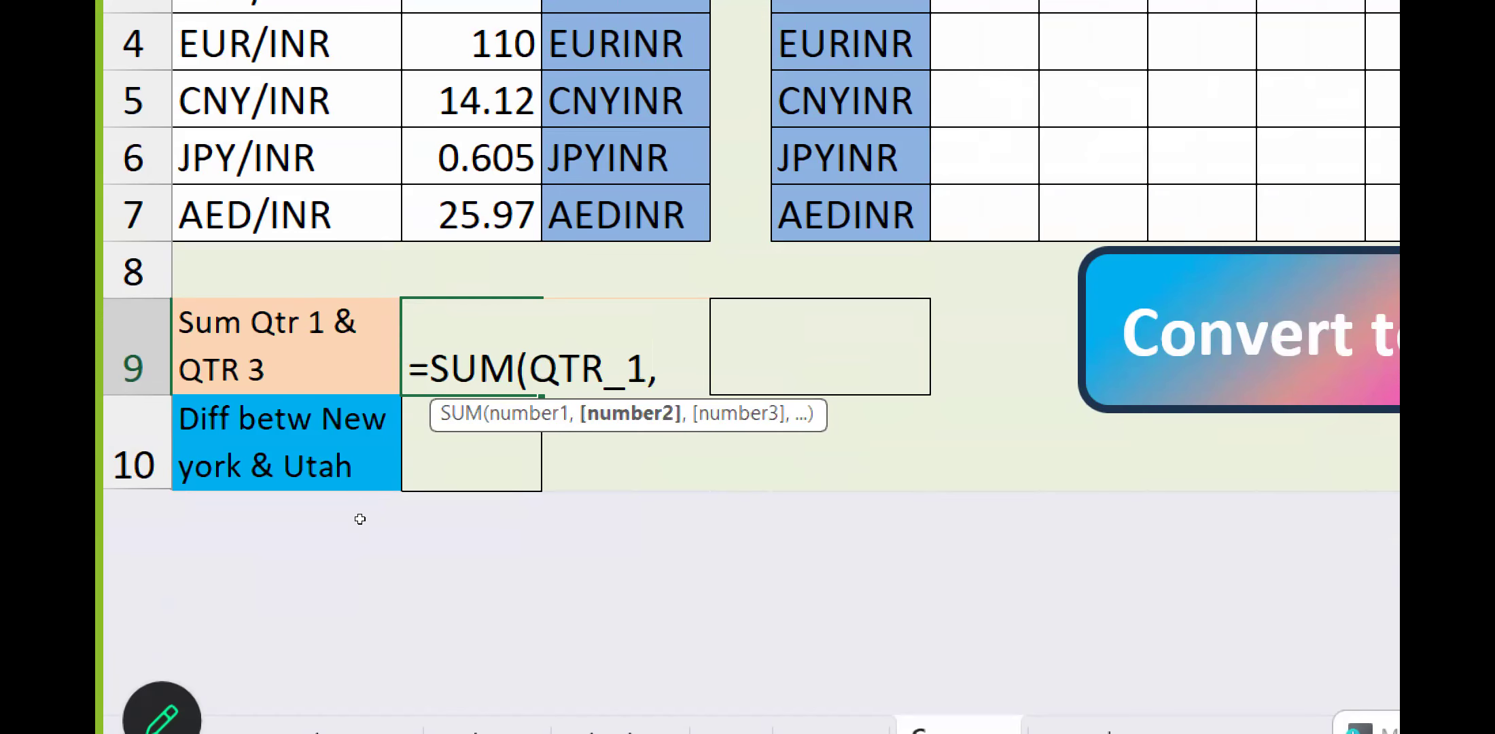
pyautogui.write('Q')
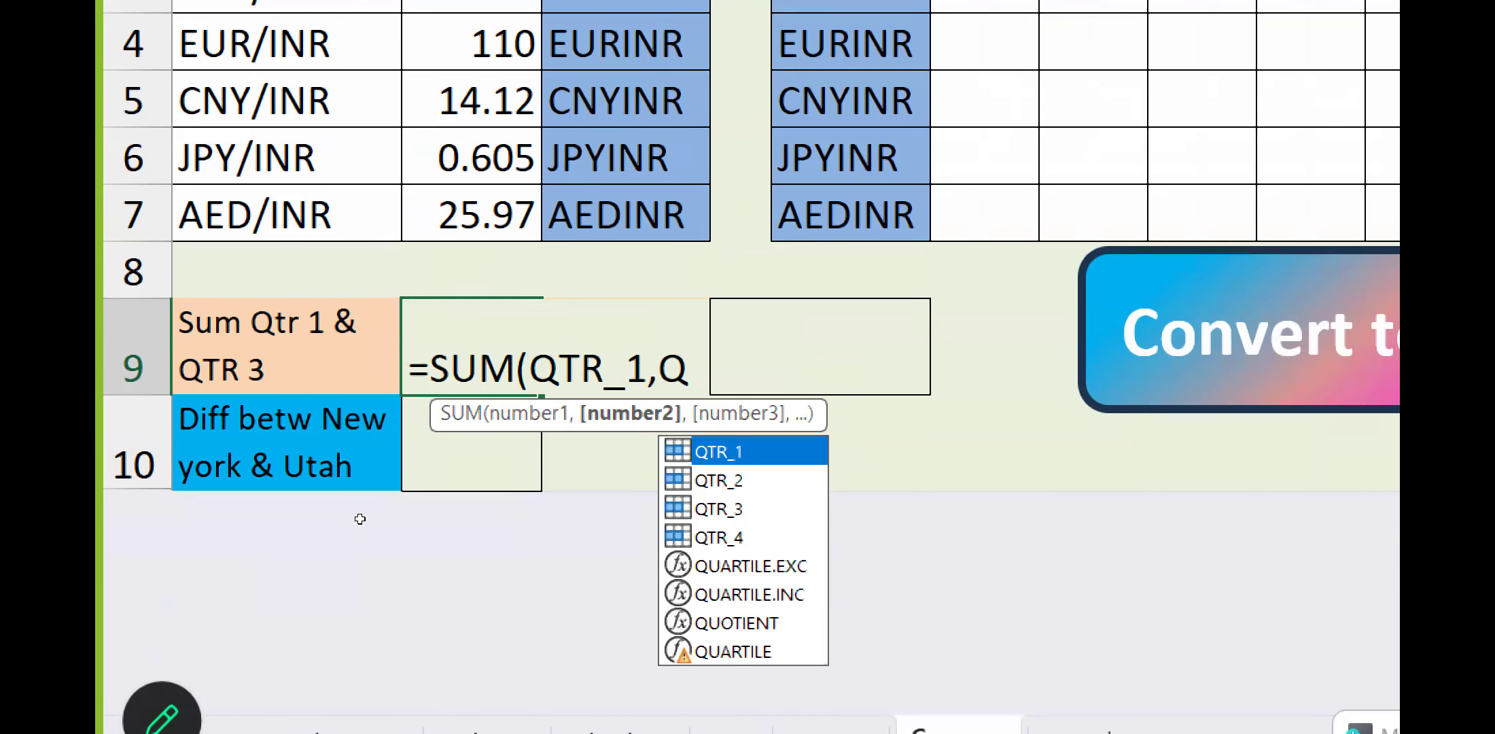
pyautogui.press('Down')
pyautogui.press('Down')
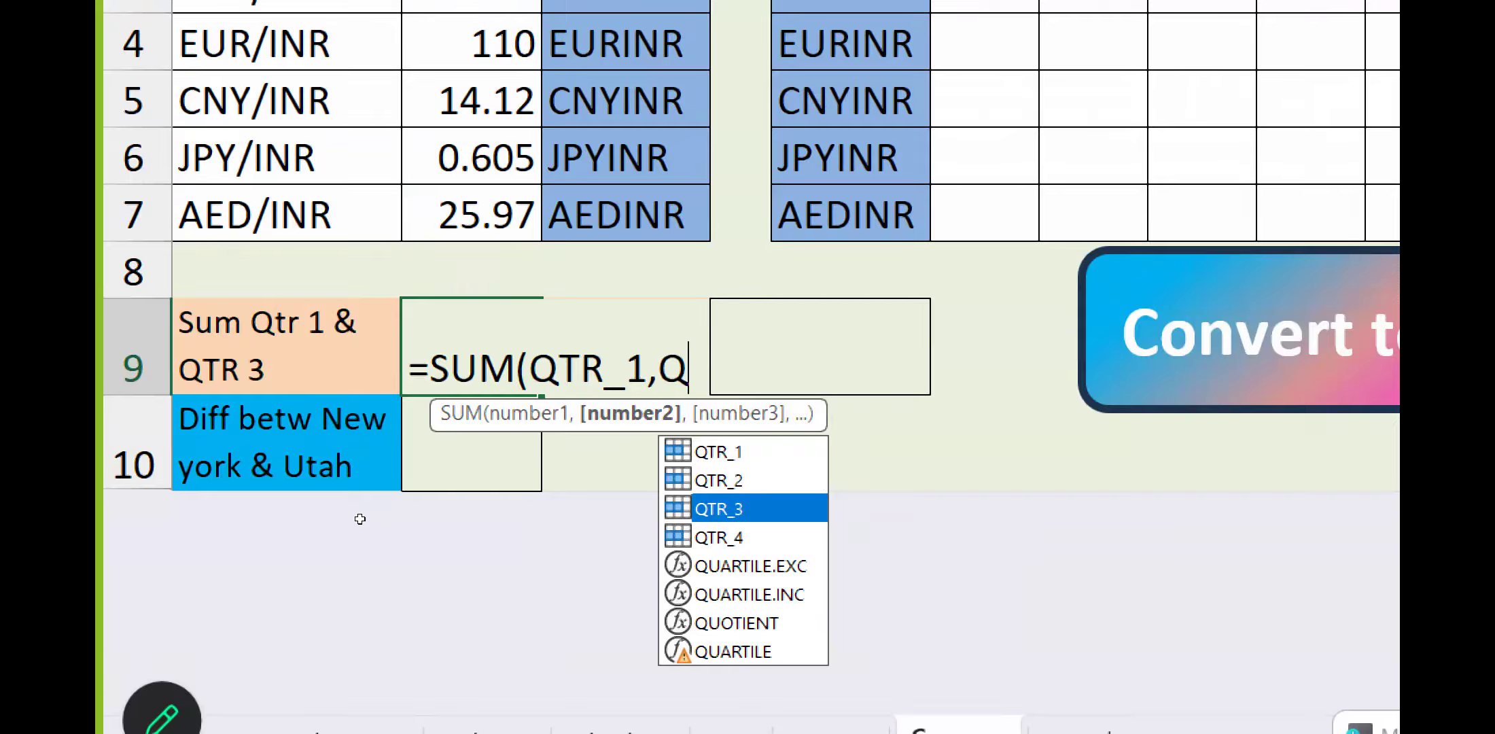
pyautogui.press('Tab')
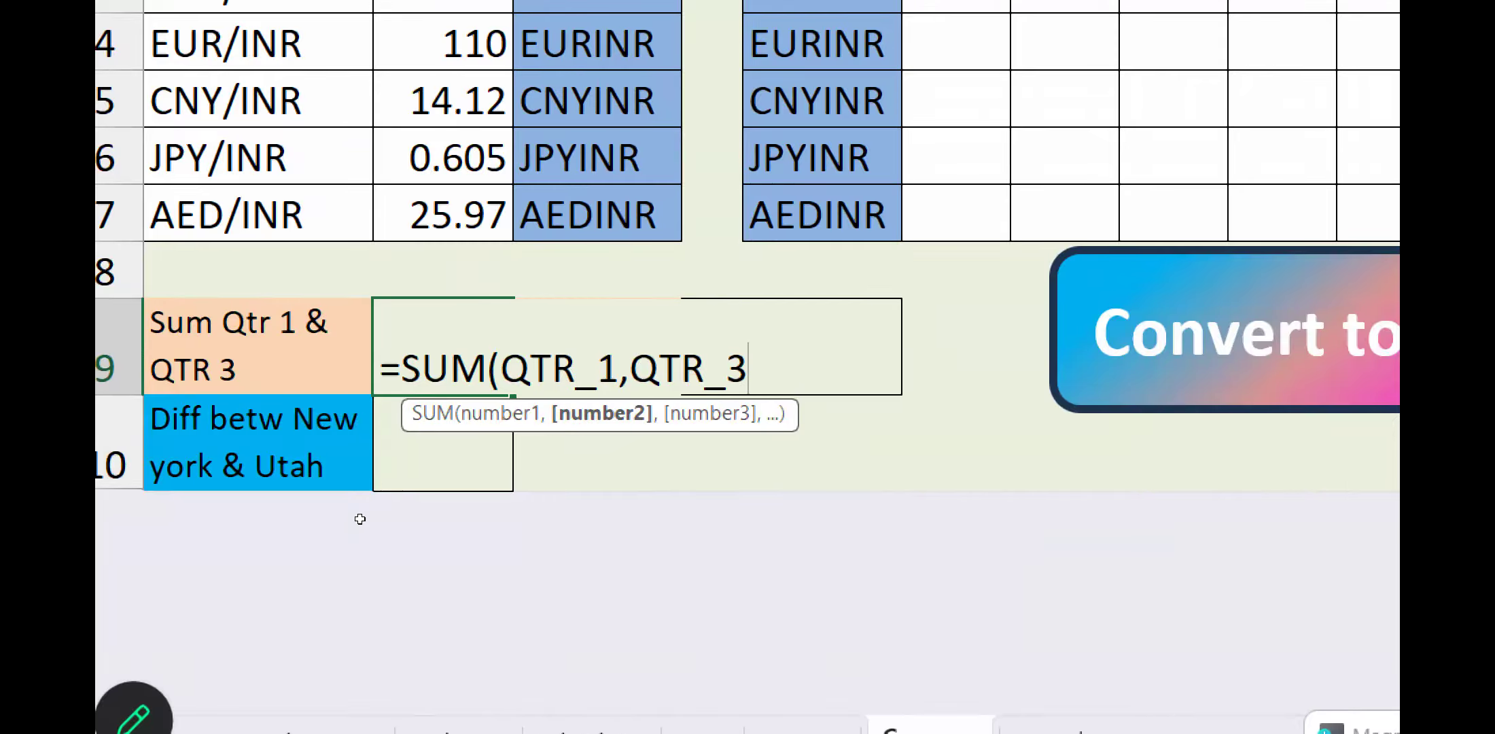
pyautogui.press('Return')
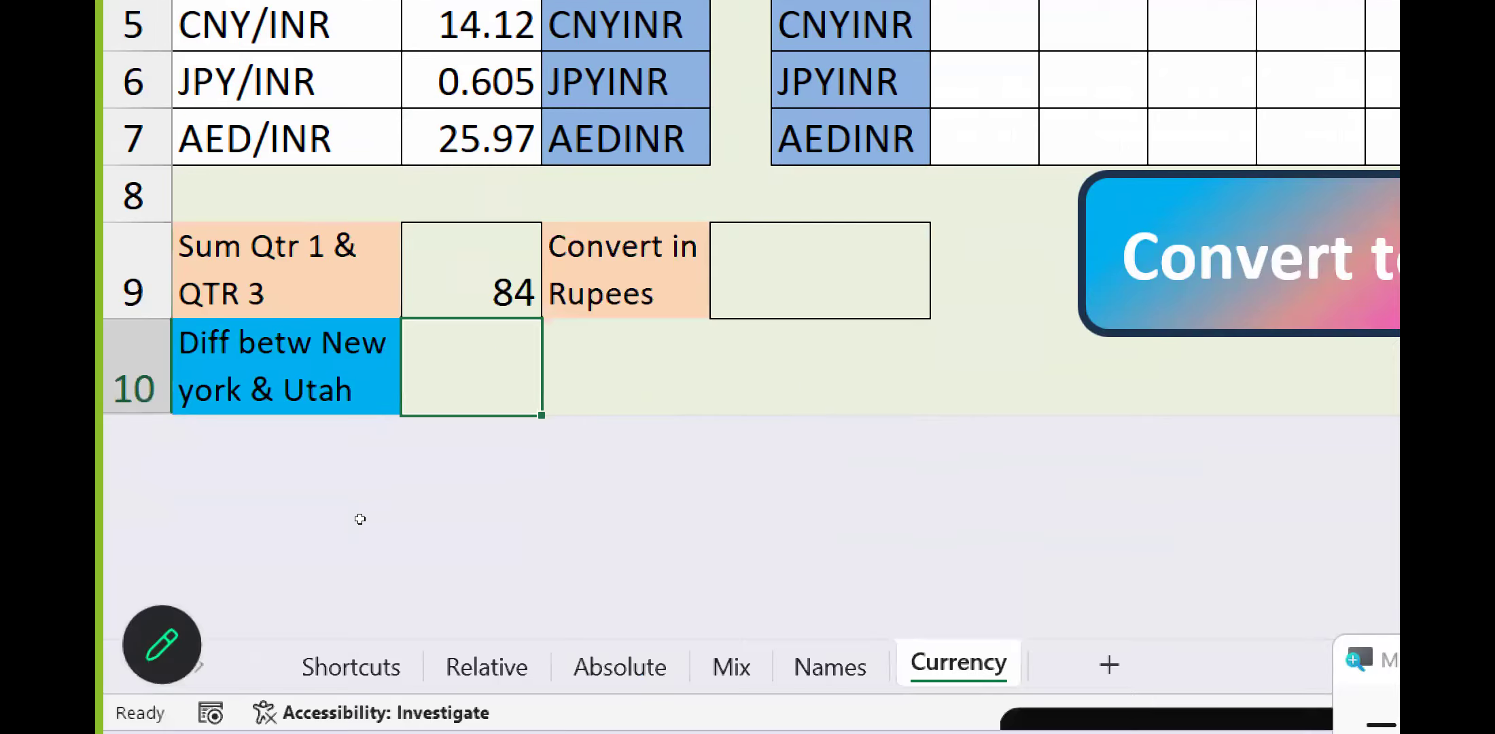
pyautogui.press('Up')
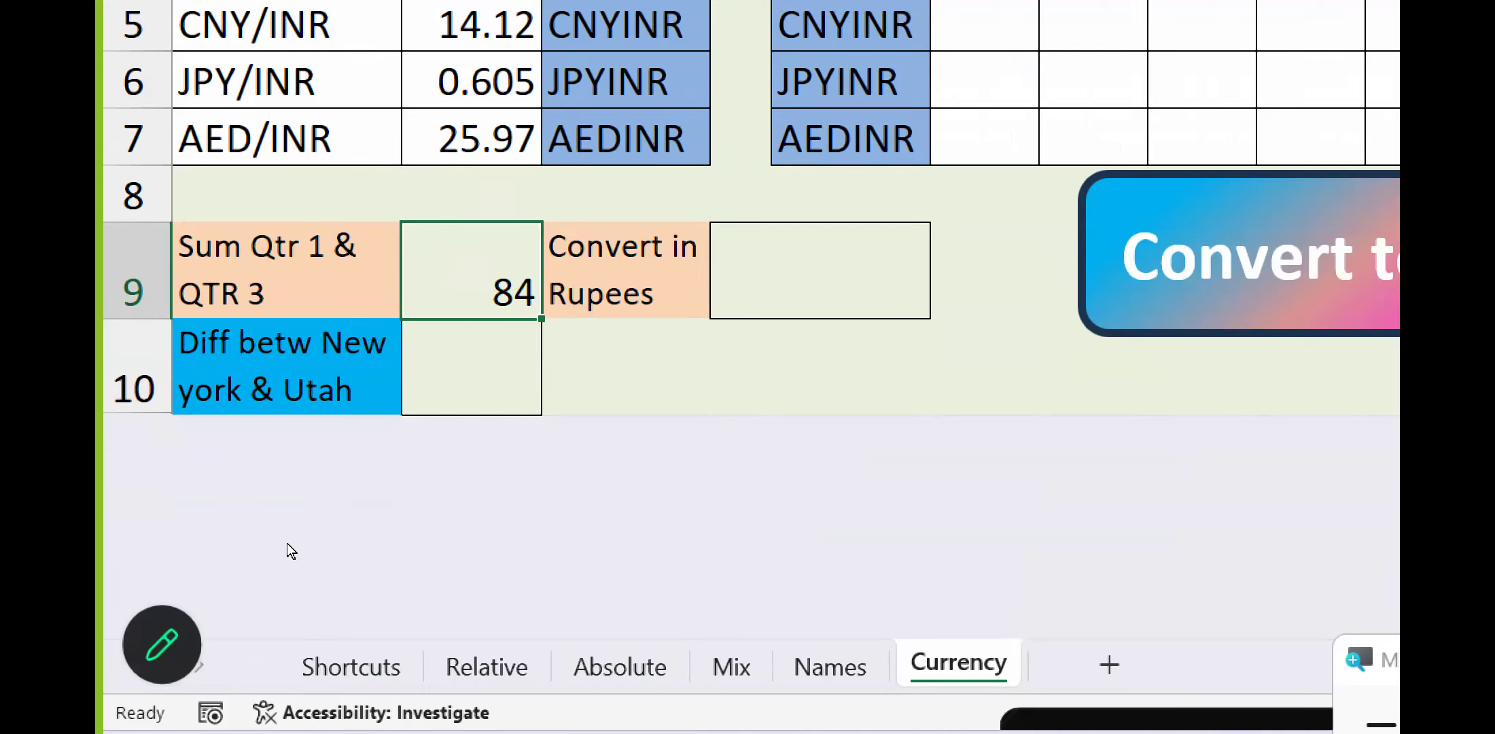
# Begin a formula in B10 that sums the named range New_York.
pyautogui.press('Down')
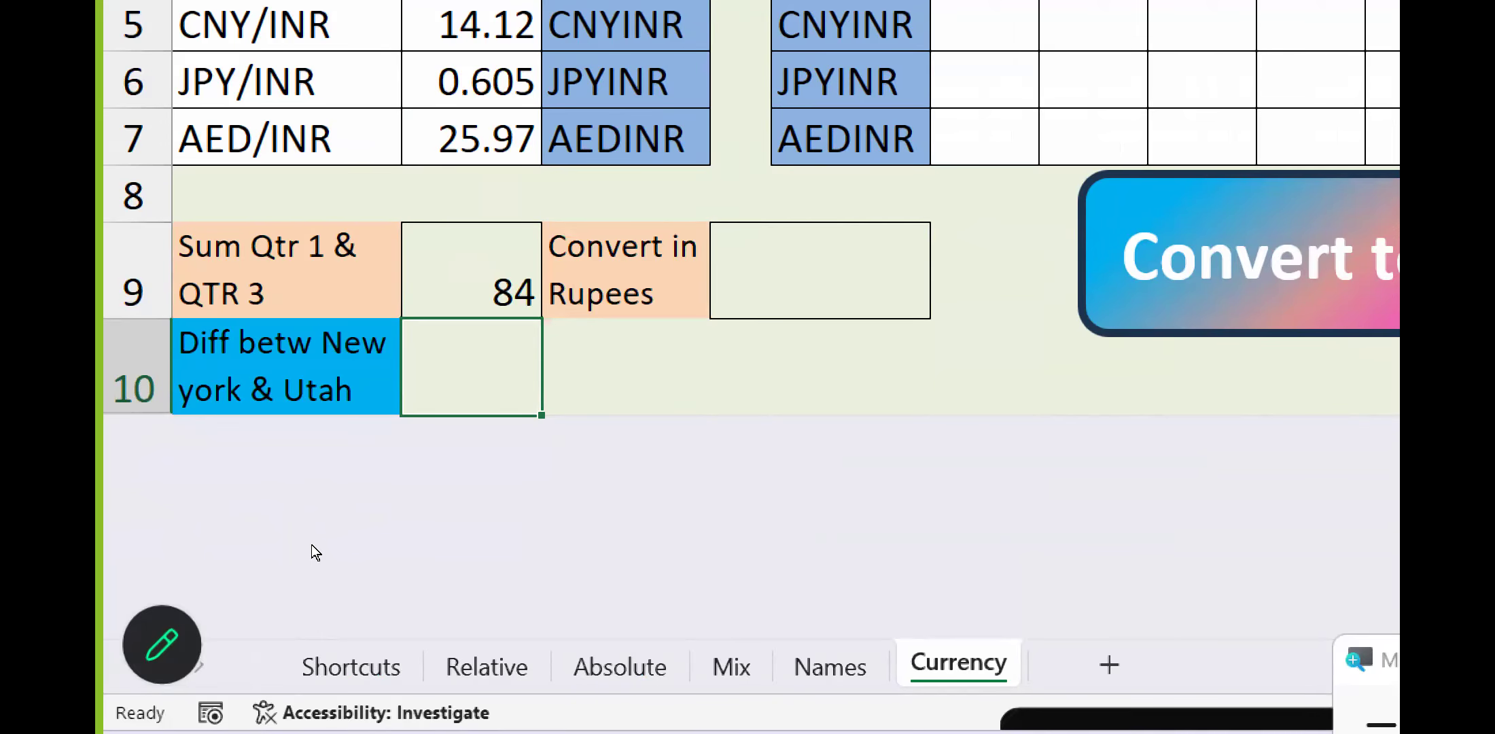
pyautogui.write('=')
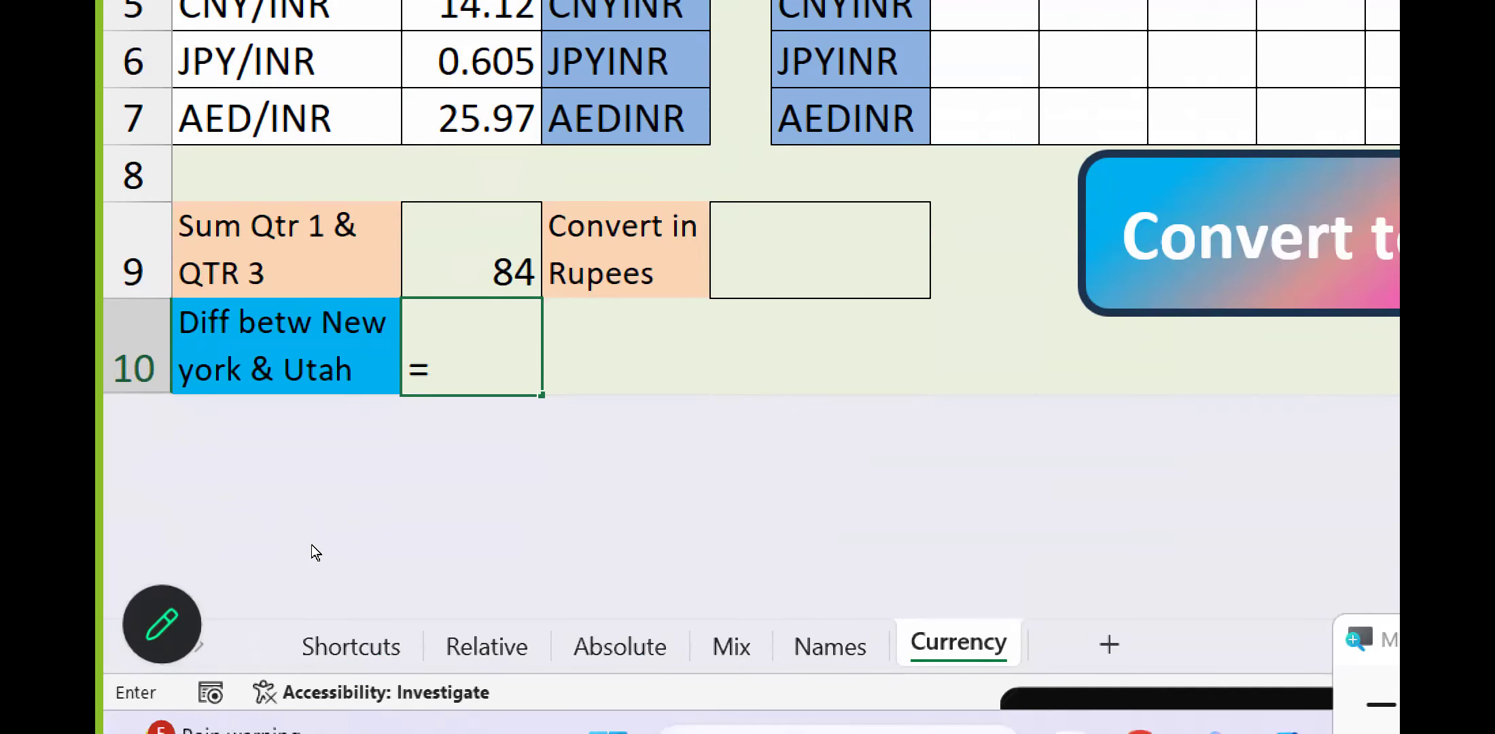
pyautogui.write('SUM(')
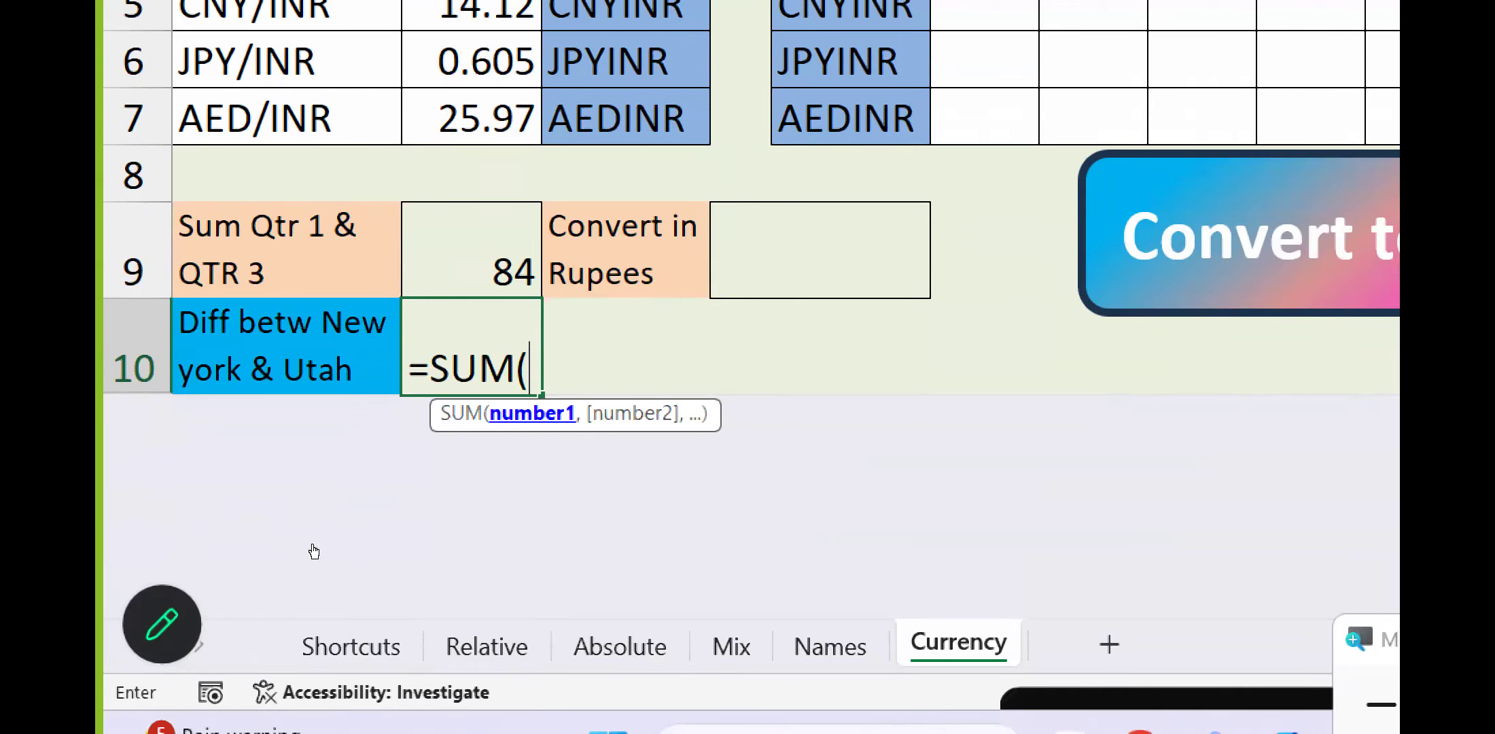
pyautogui.write('NE')
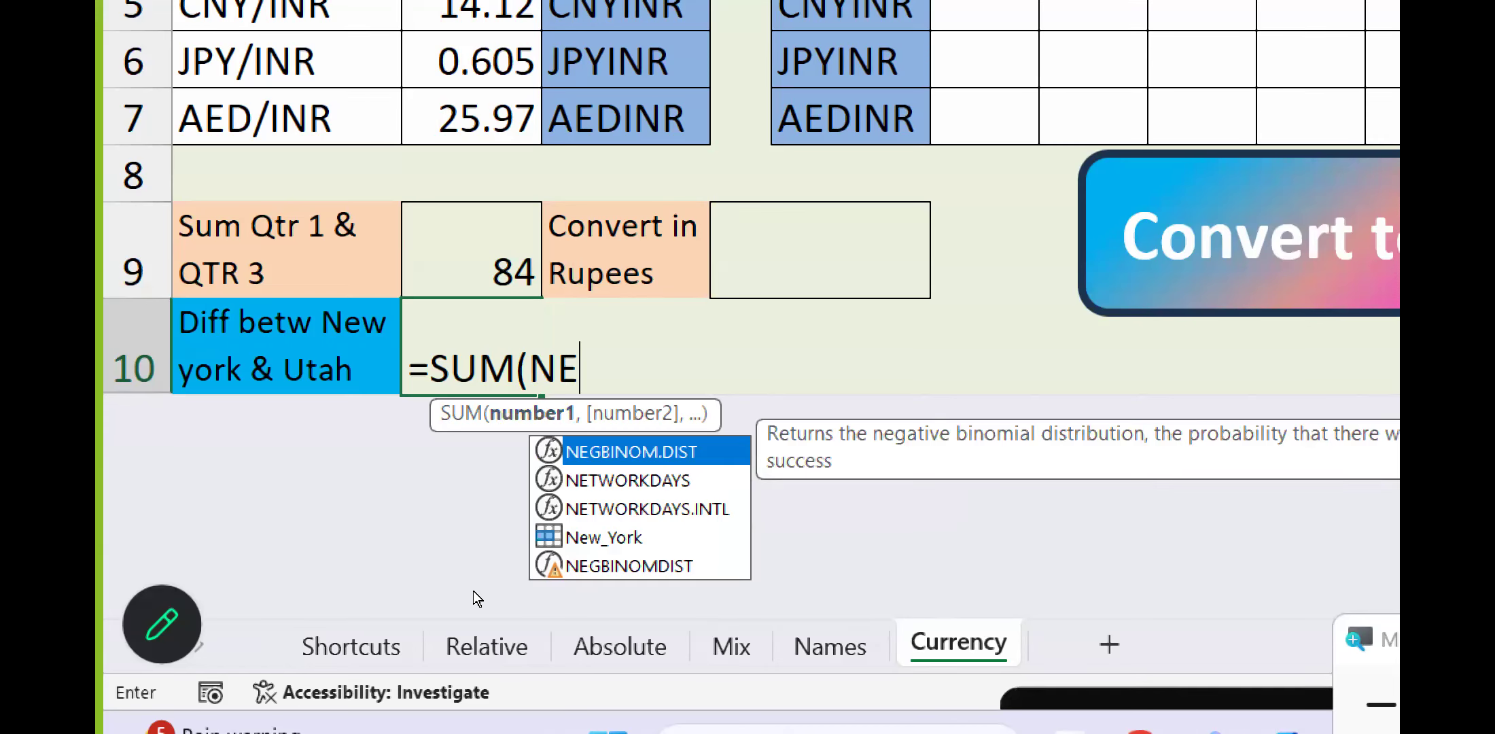
pyautogui.press('Down')
pyautogui.press('Down')
pyautogui.press('Down')
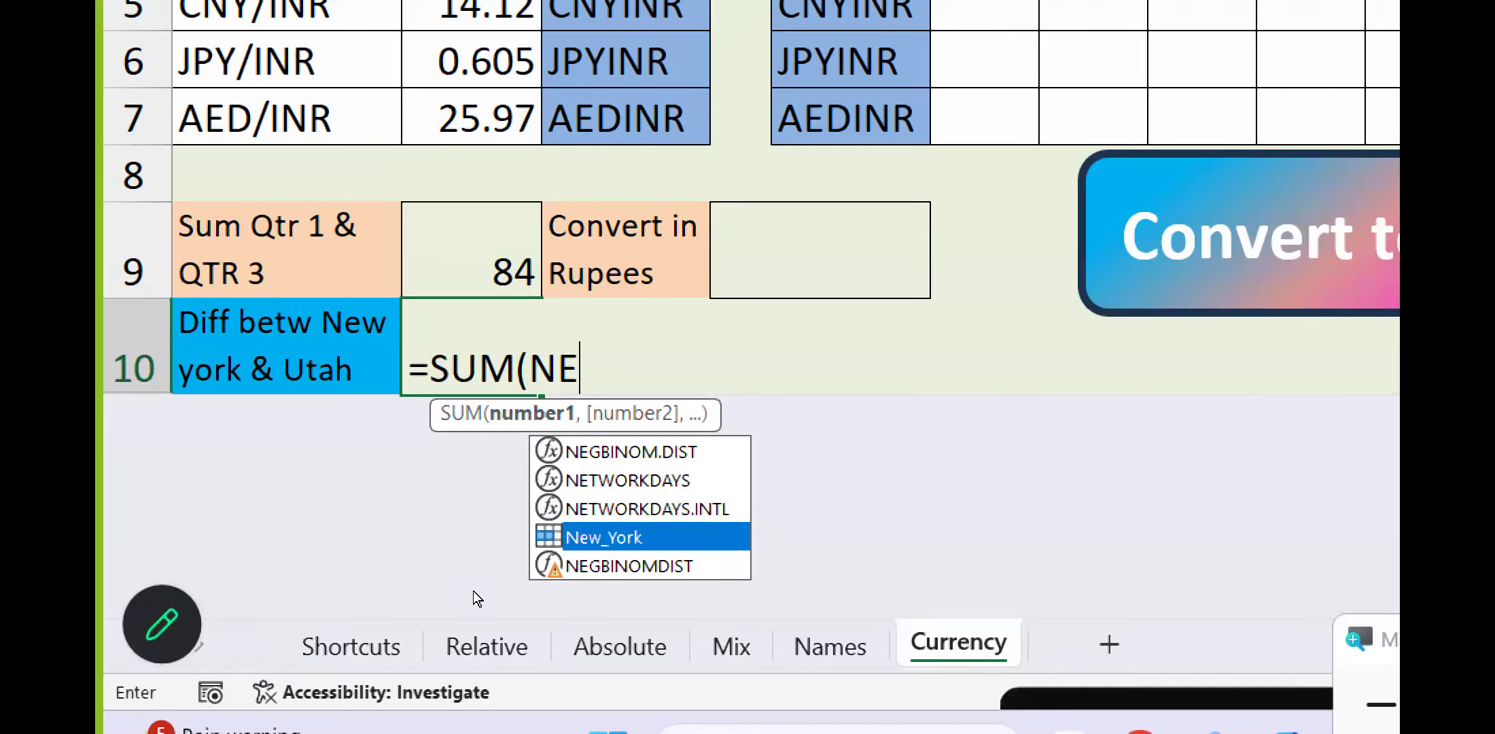
pyautogui.press('Tab')
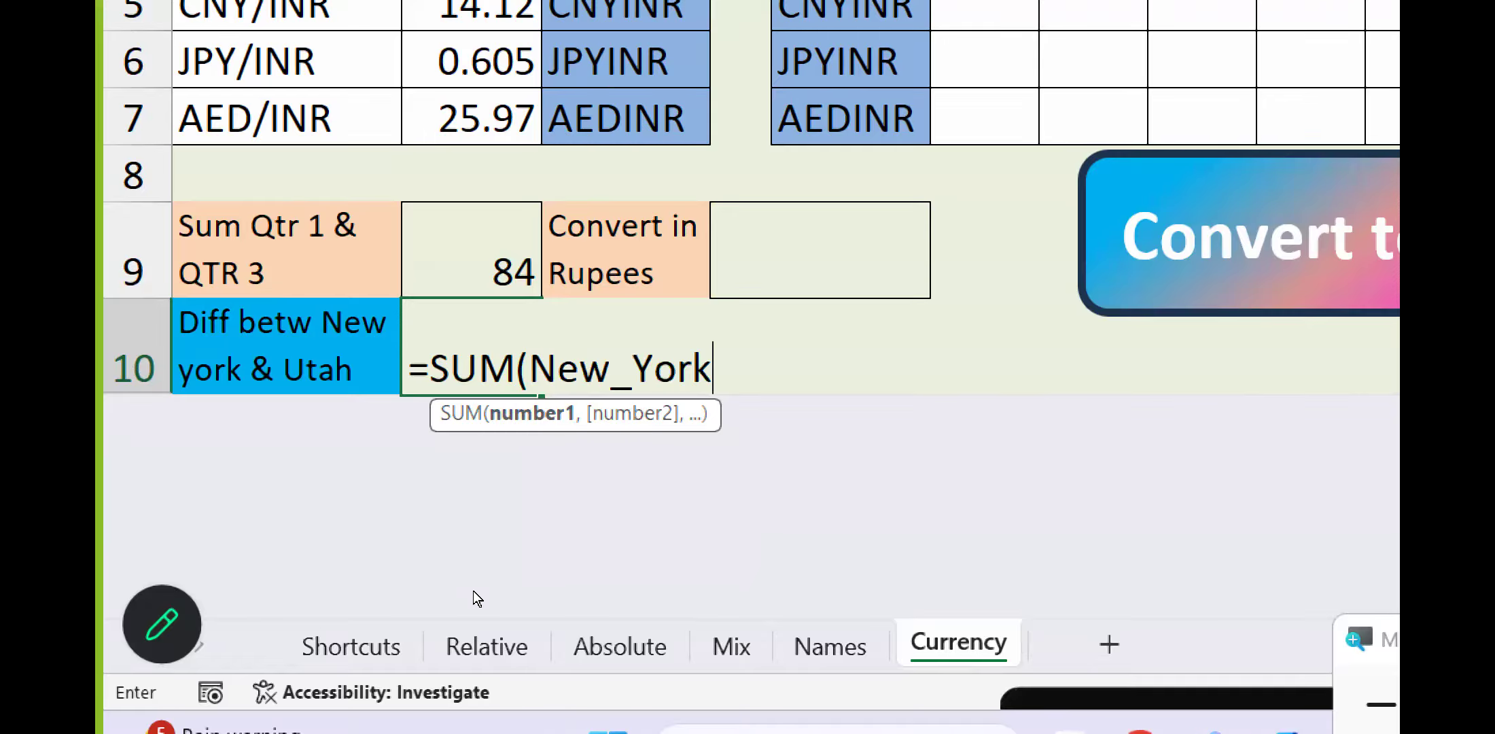
# Complete the B10 formula by subtracting SUM(Utah) from the New York sum, and keep B10 selected.
pyautogui.write(')-SUM(')
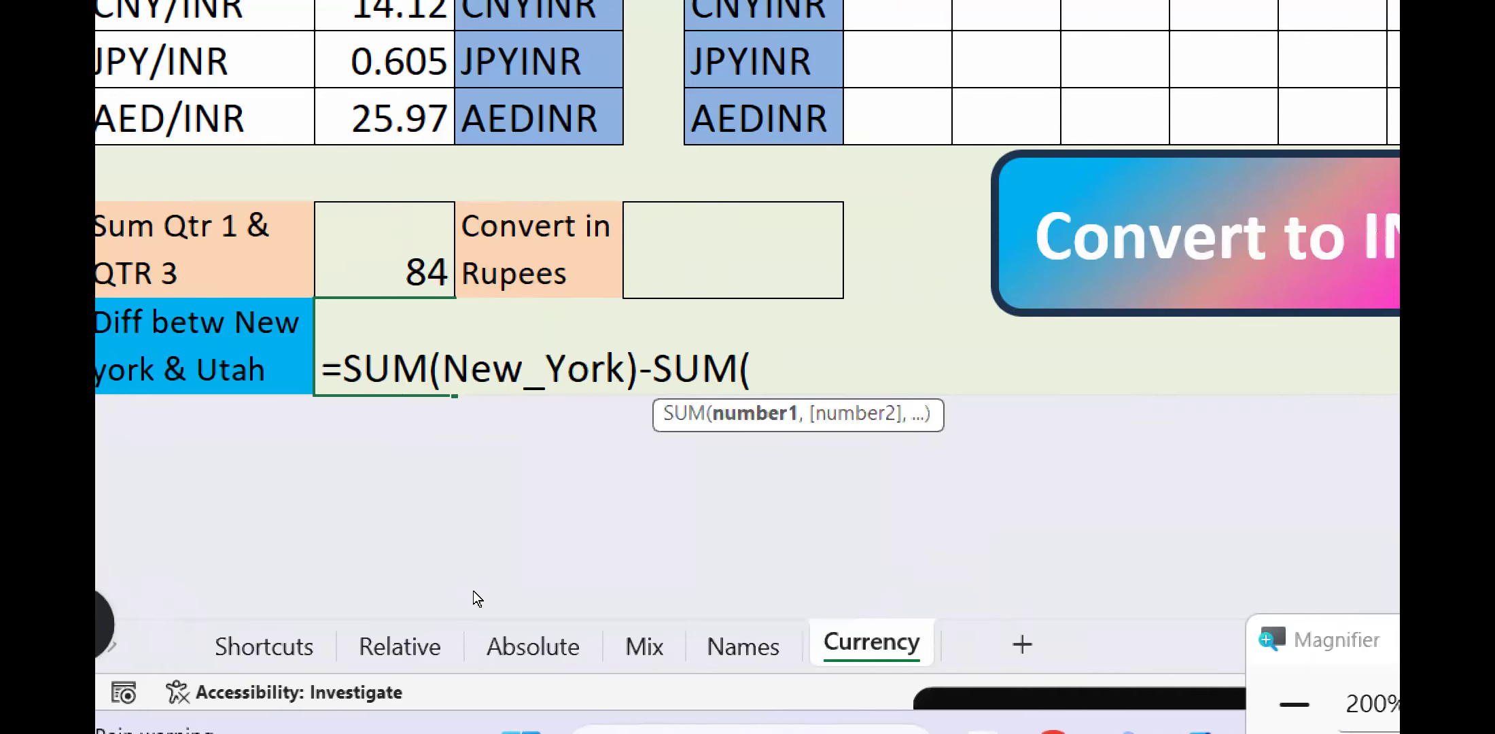
pyautogui.write('UT')
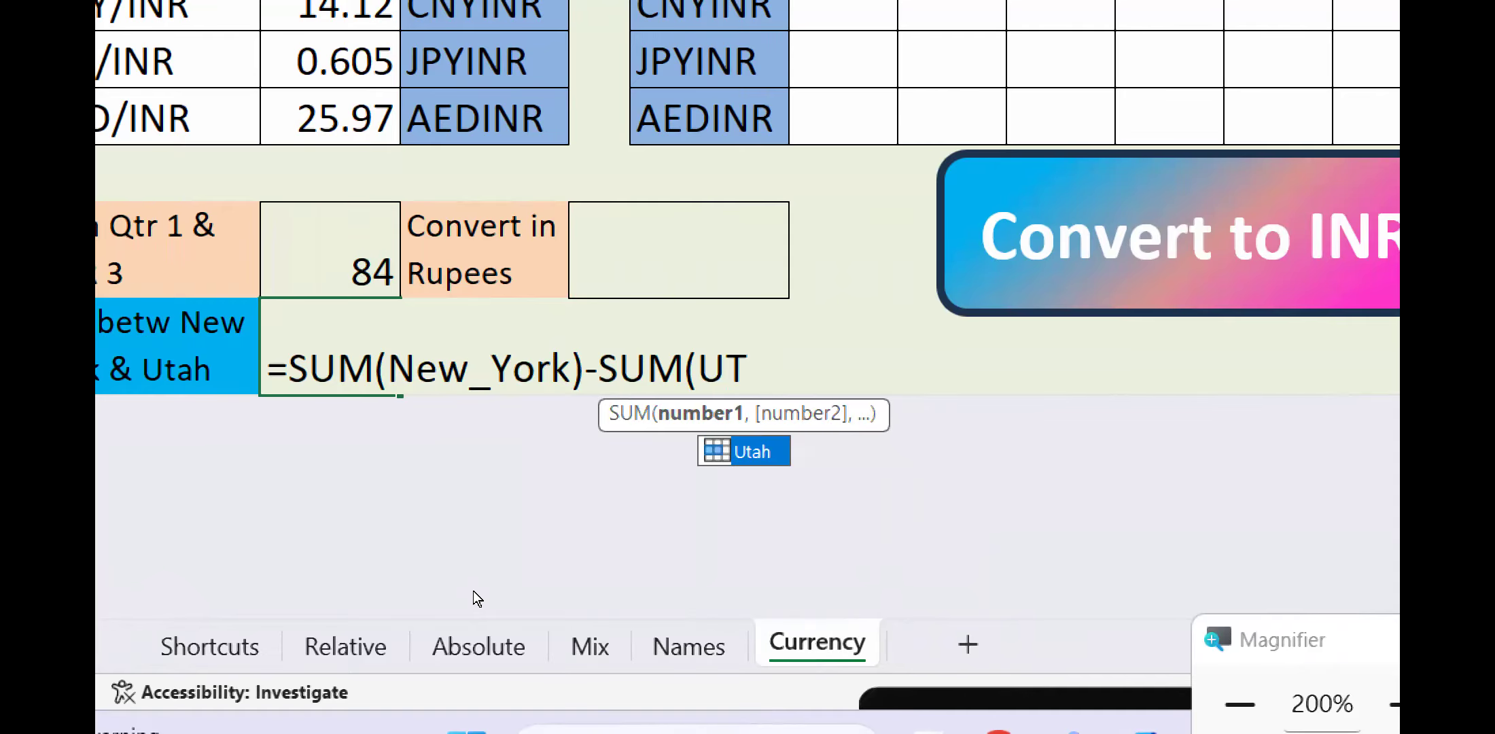
pyautogui.press('Tab')
pyautogui.write(')')
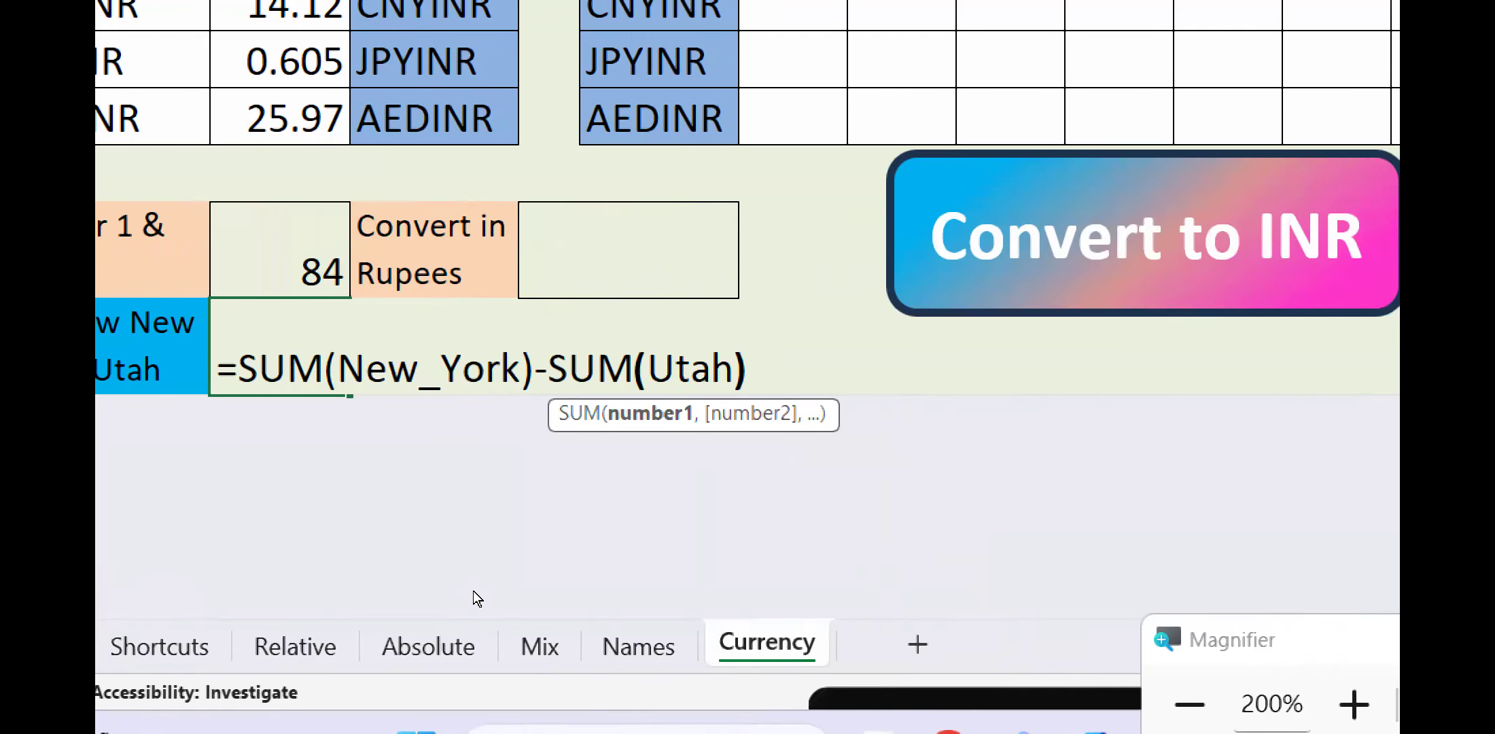
pyautogui.hotkey('ctrl', 'Return')
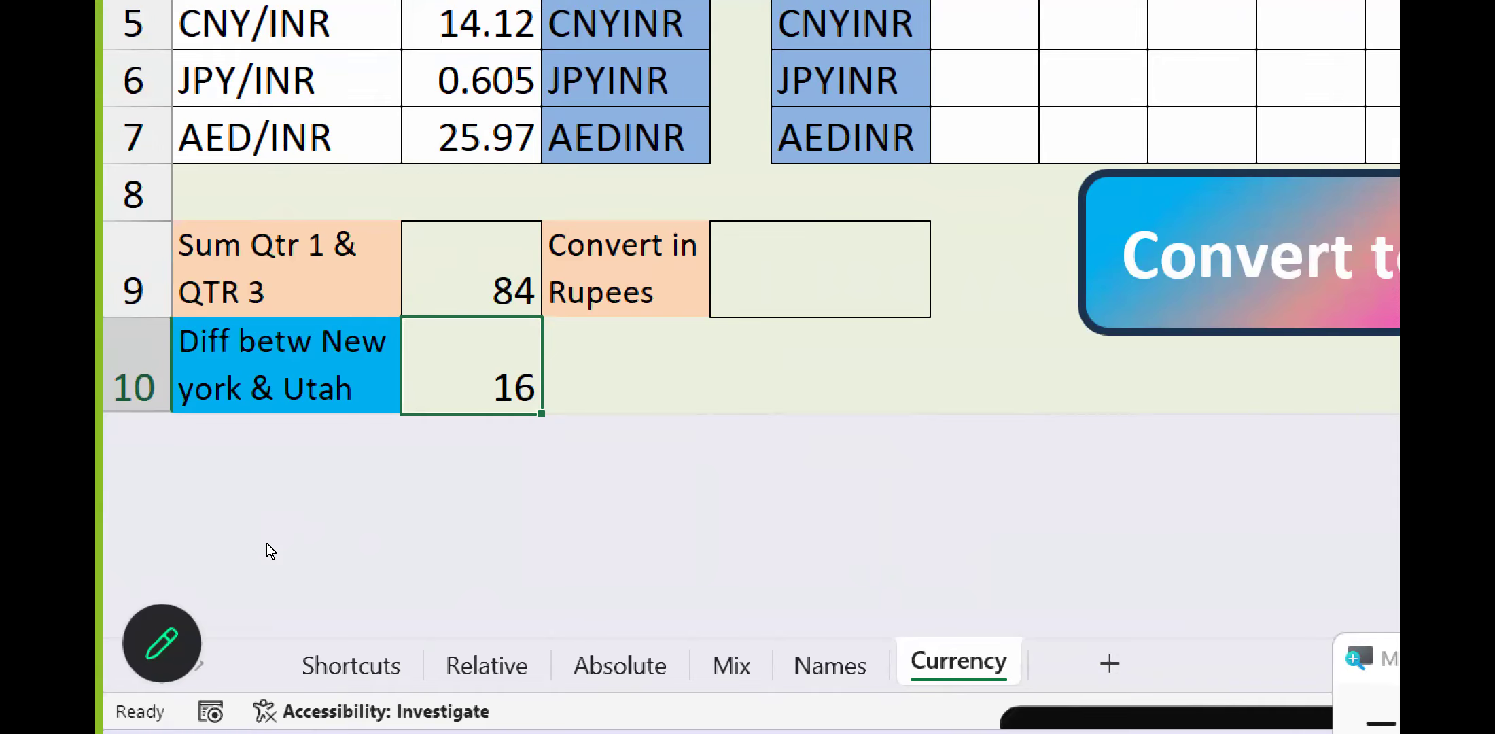
# In the Convert in Rupees cell D9, begin a SUM formula with the names QTR_1 and QTR_3 as arguments.
pyautogui.press('Up')
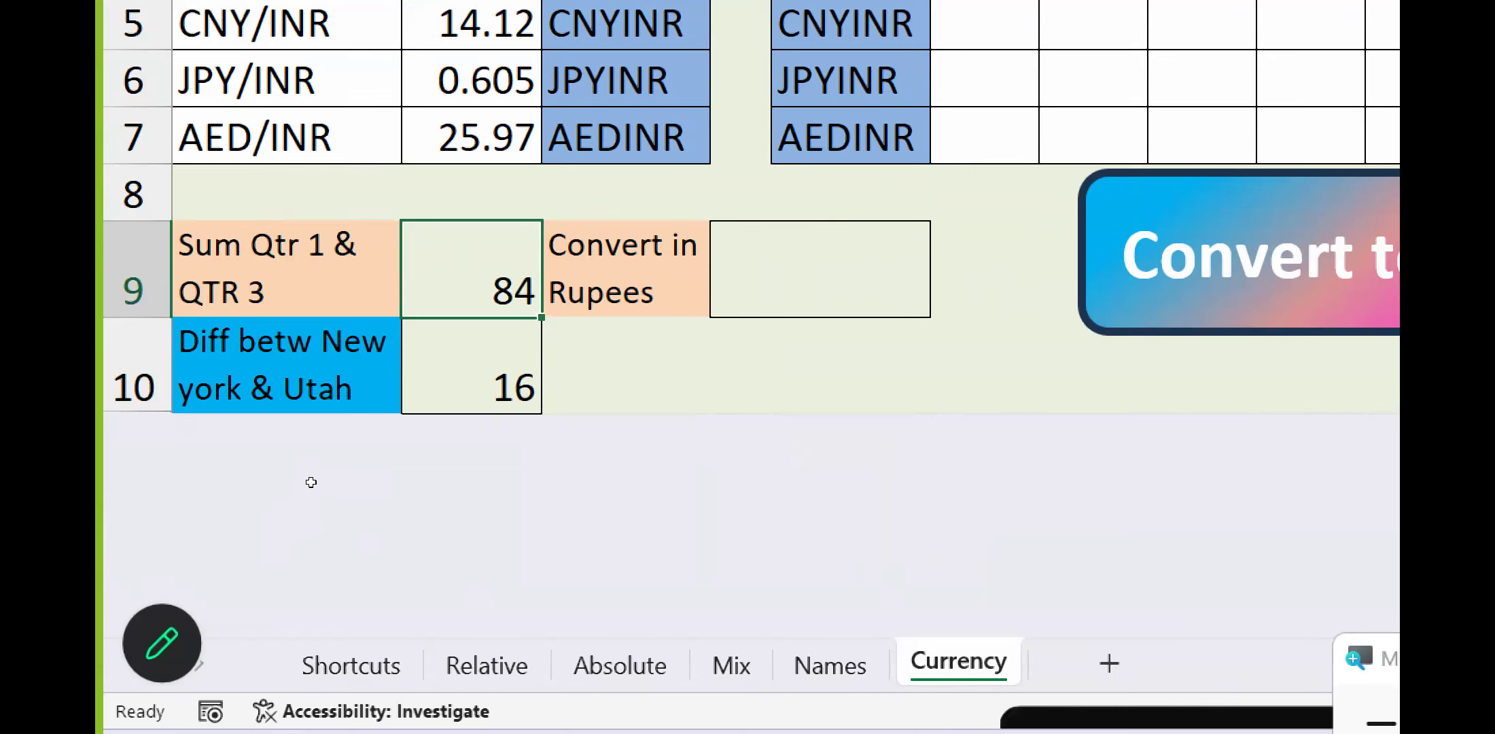
pyautogui.press('Right')
pyautogui.press('Right')
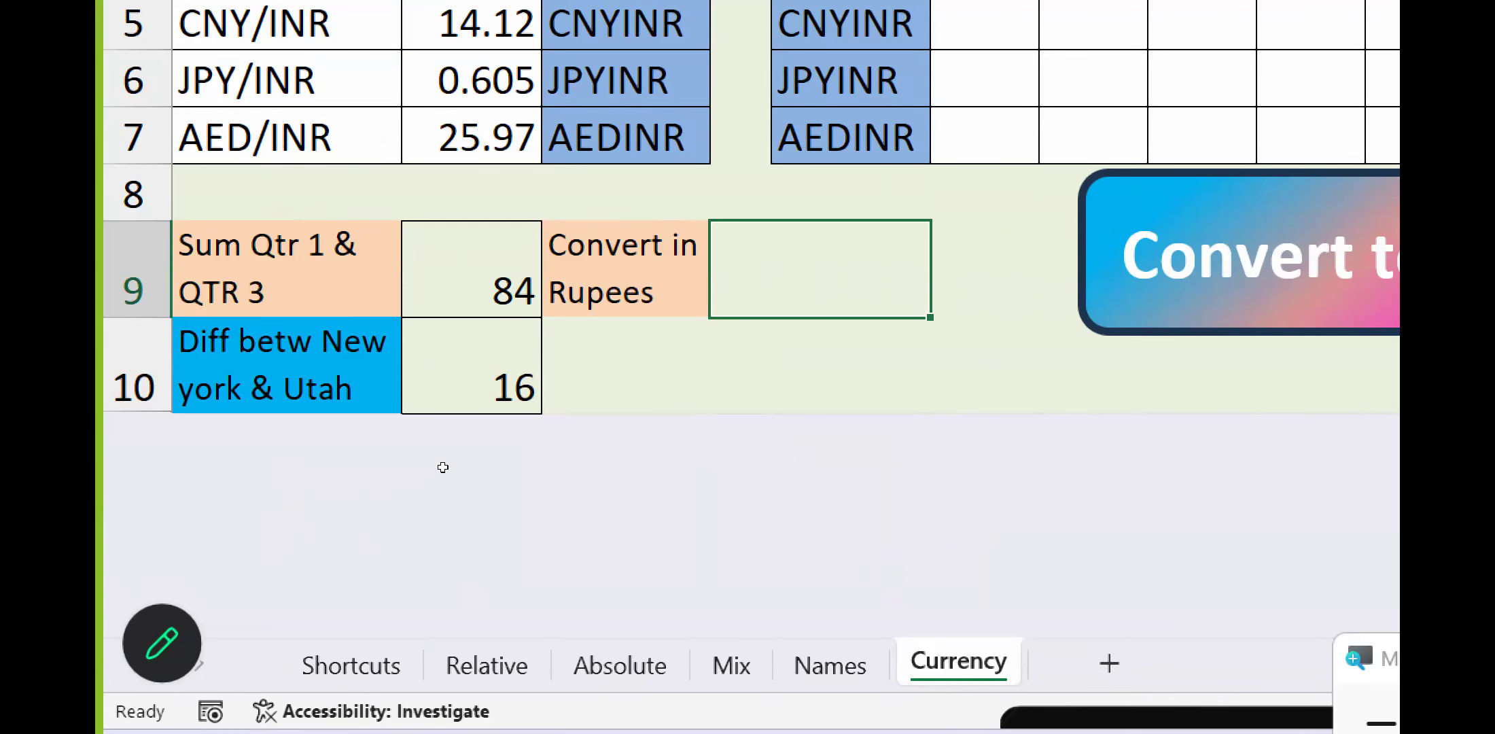
pyautogui.write('=SU')
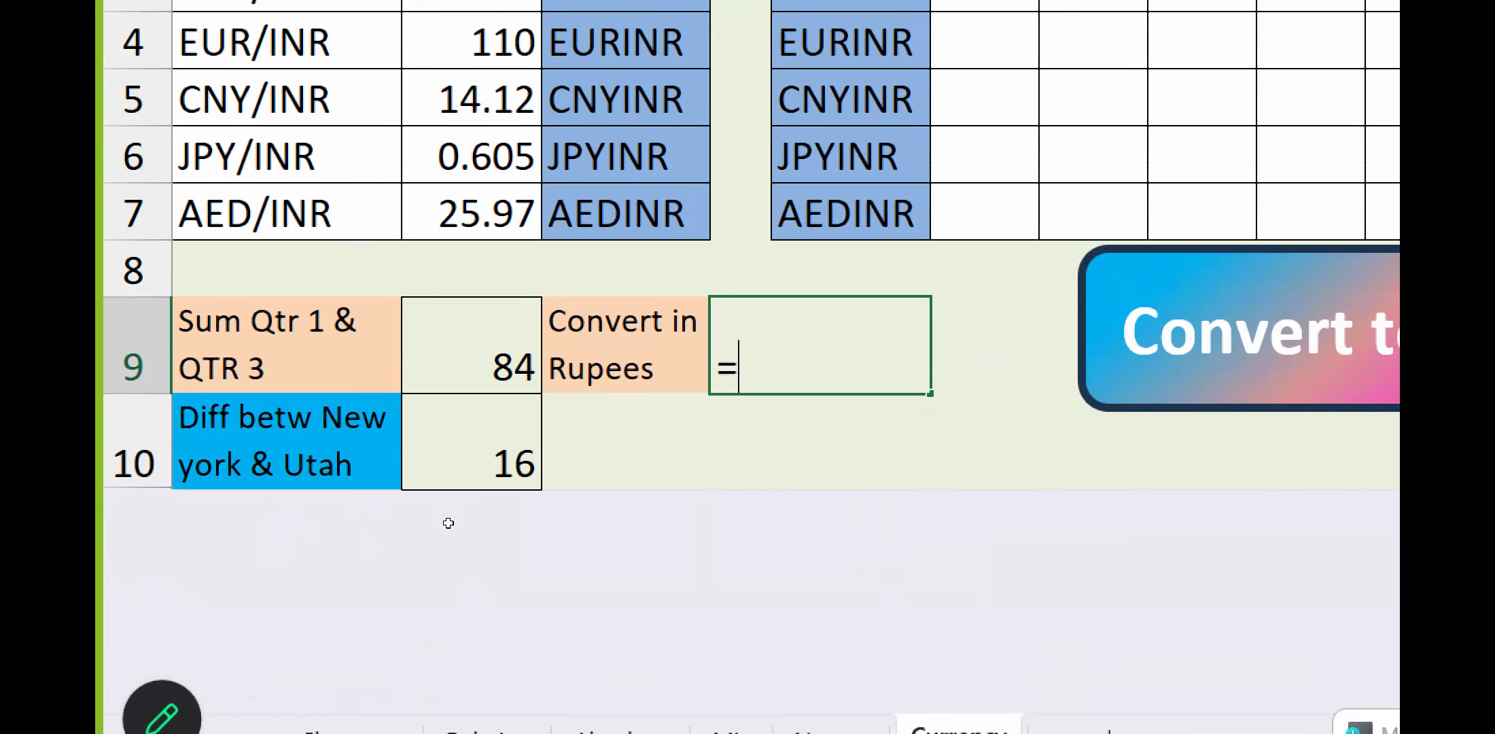
pyautogui.write('M(Q')
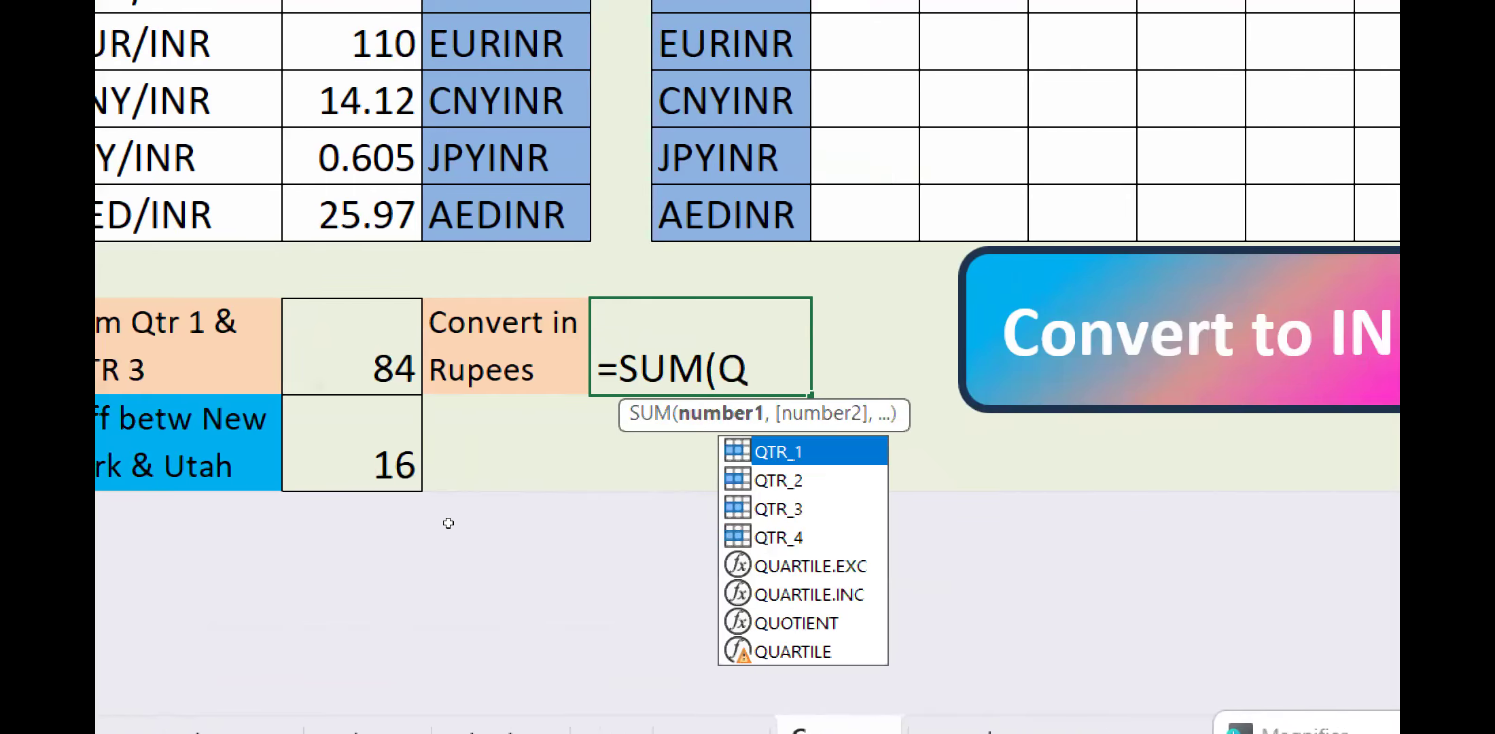
pyautogui.press('Tab')
pyautogui.write(',')
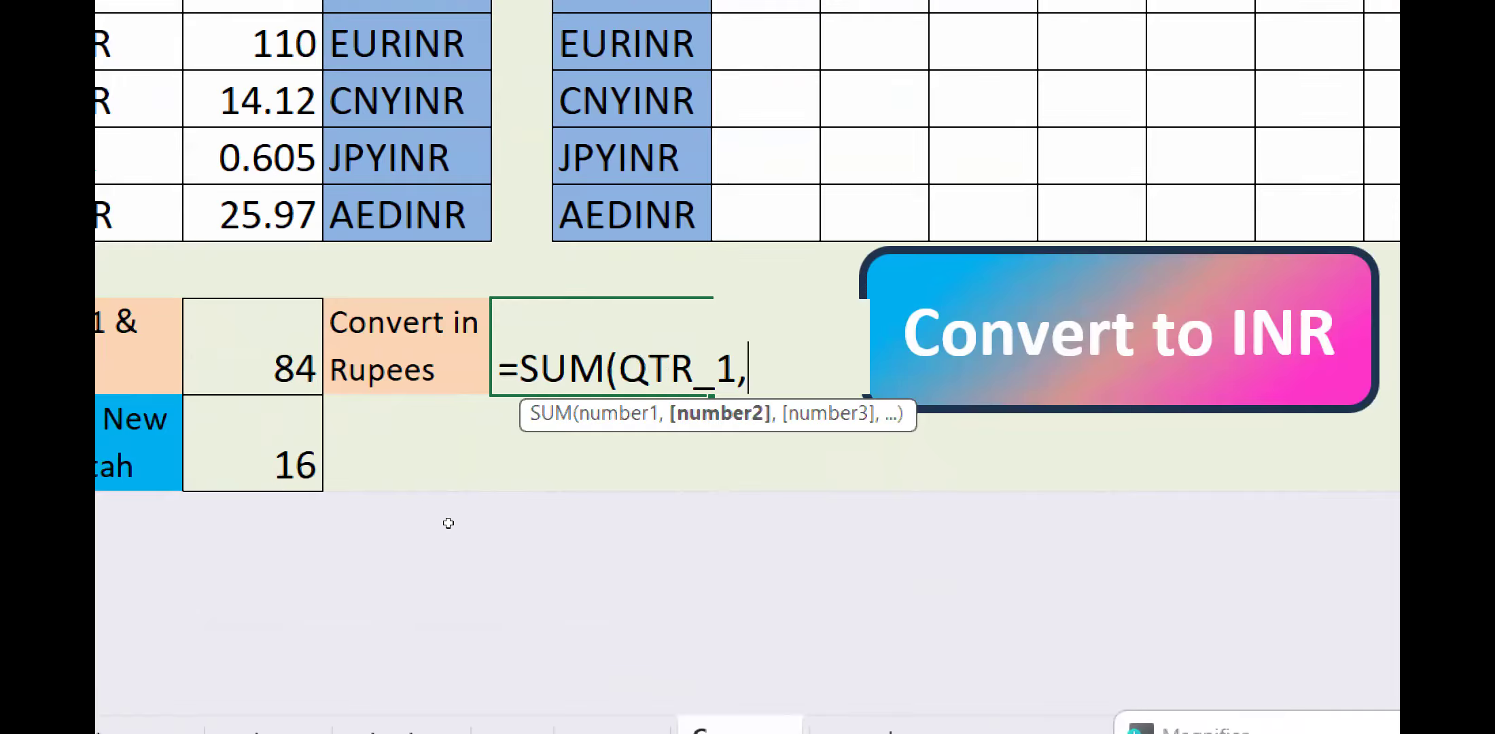
pyautogui.write('Q')
pyautogui.press('Tab')
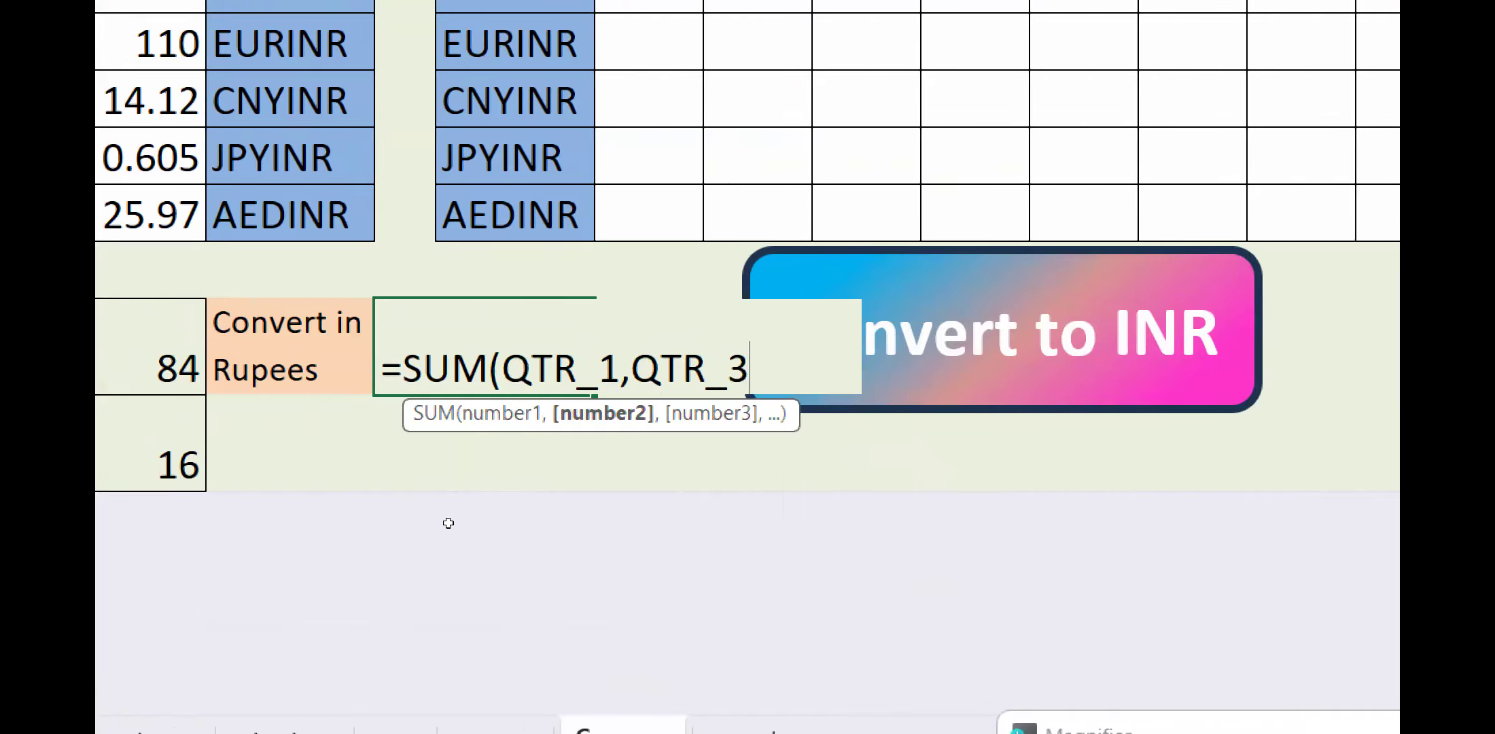
# Close the sum in D9, multiply it by the name RUPEES, and enter the formula.
pyautogui.write(')')
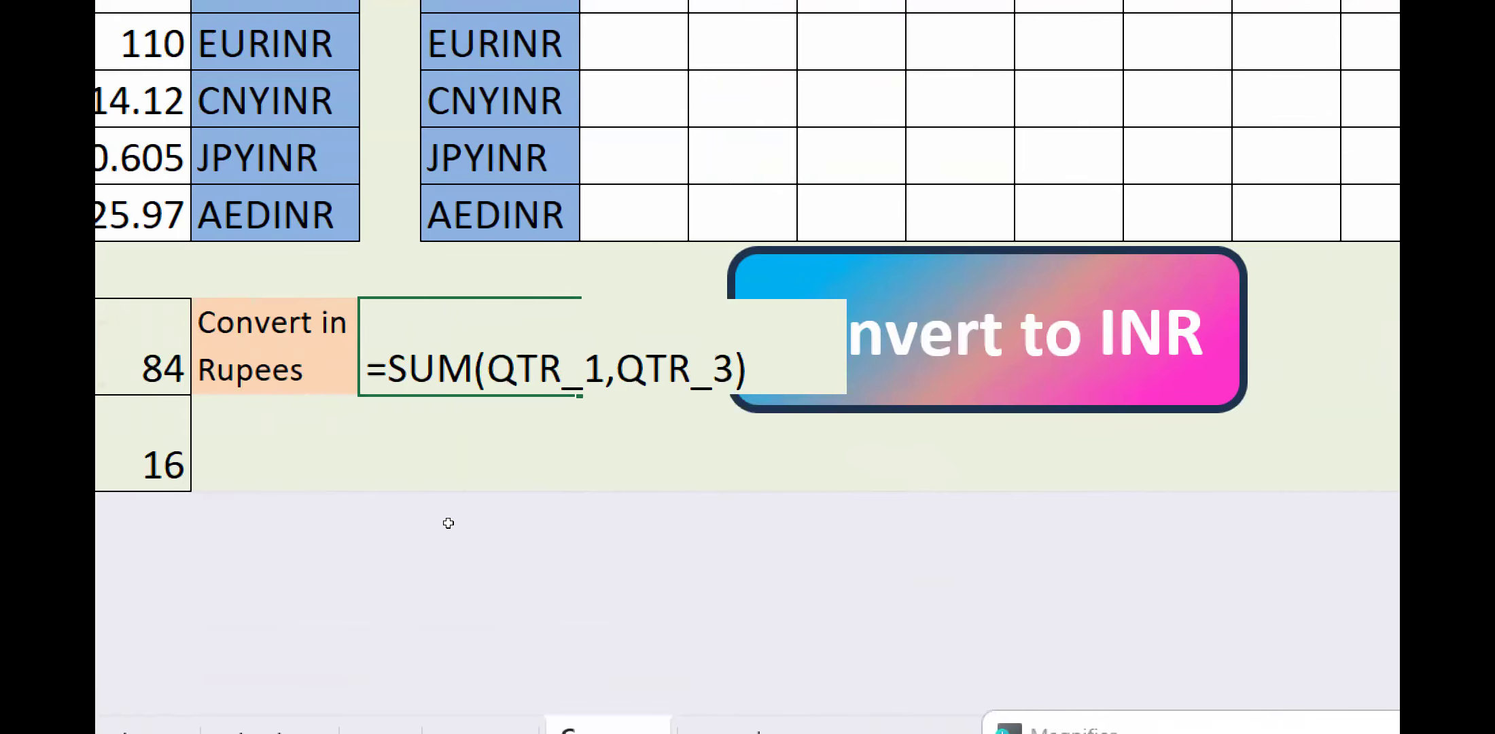
pyautogui.write('*')
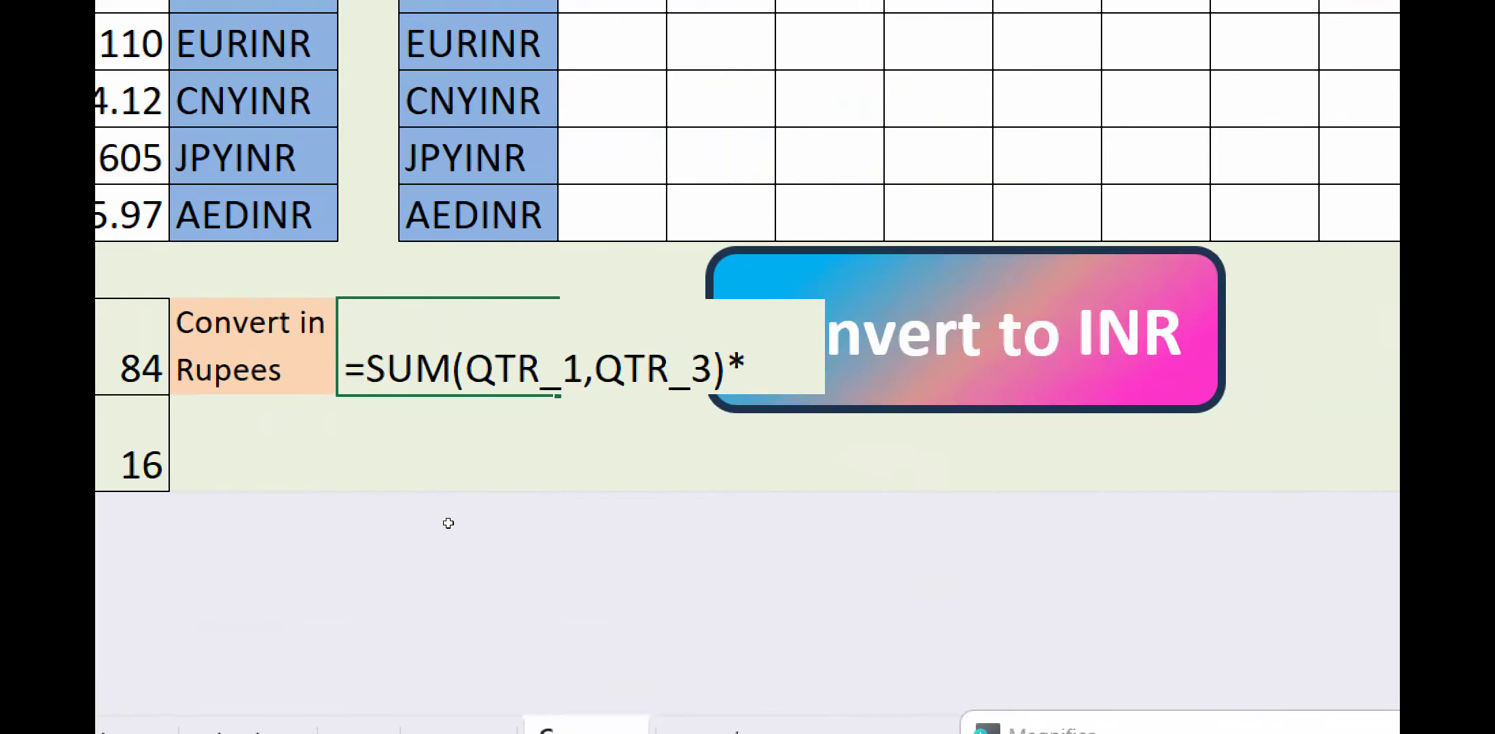
pyautogui.write('RU')
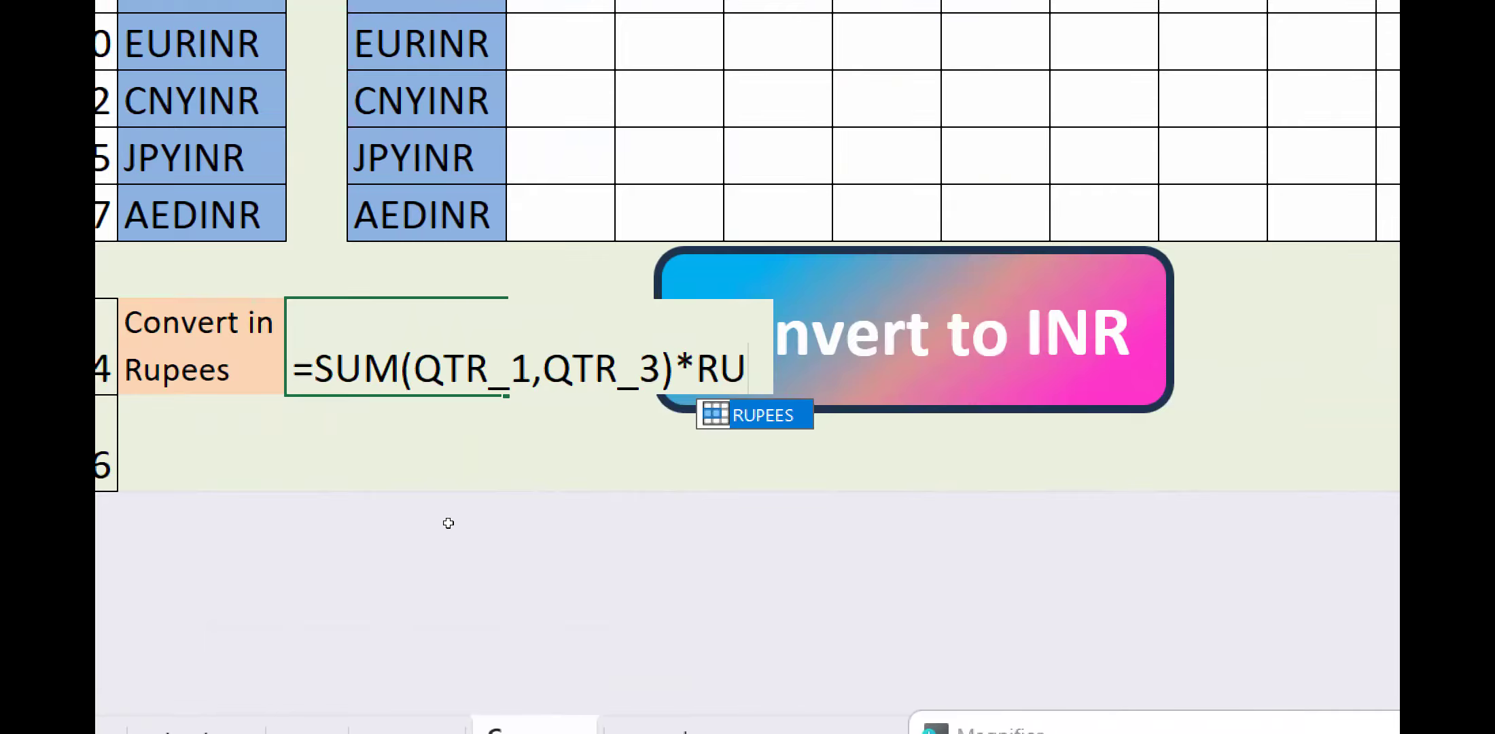
pyautogui.press('Tab')
pyautogui.press('Return')
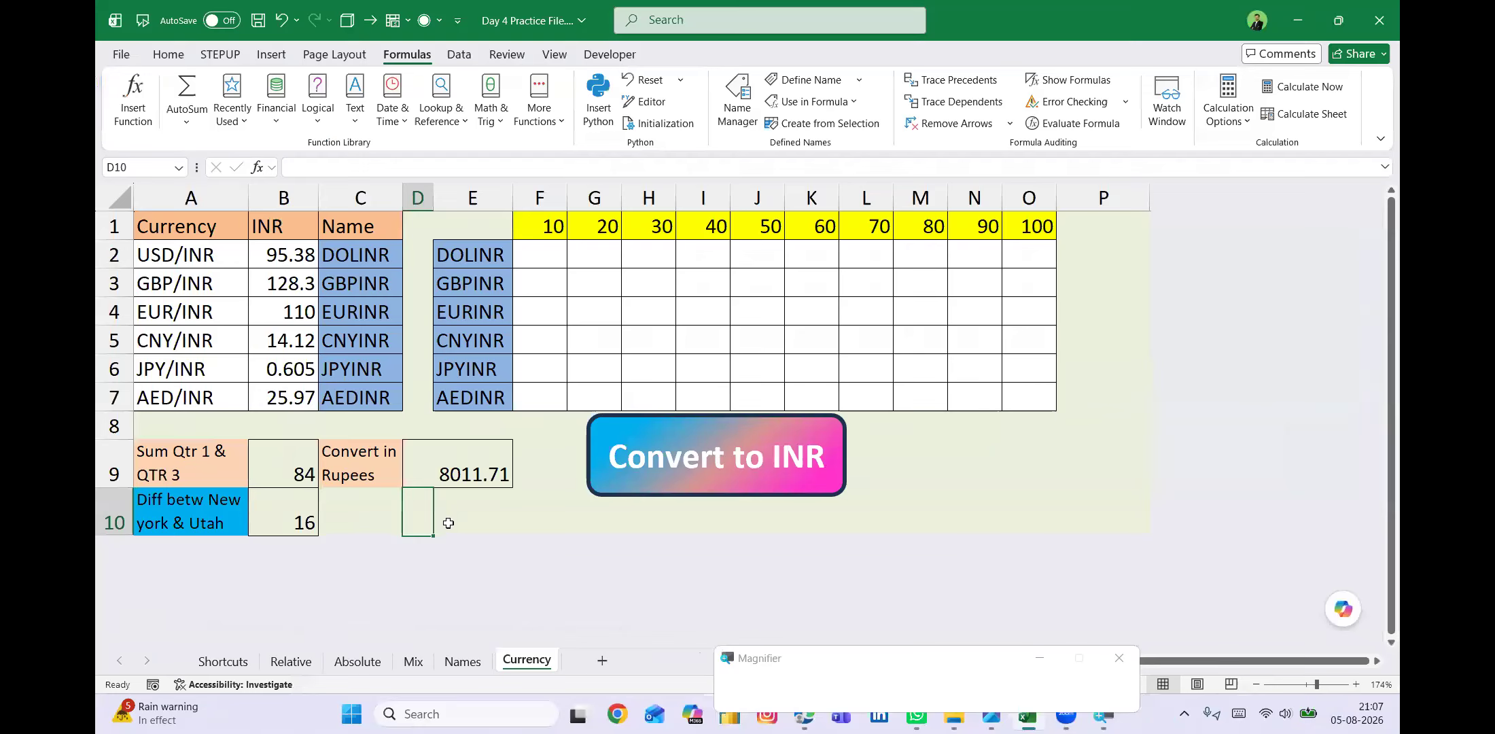
# Review the formula in D9, leave it as entered, and select B9 to inspect its SUM formula.
pyautogui.click(463, 473)
pyautogui.press('F2')
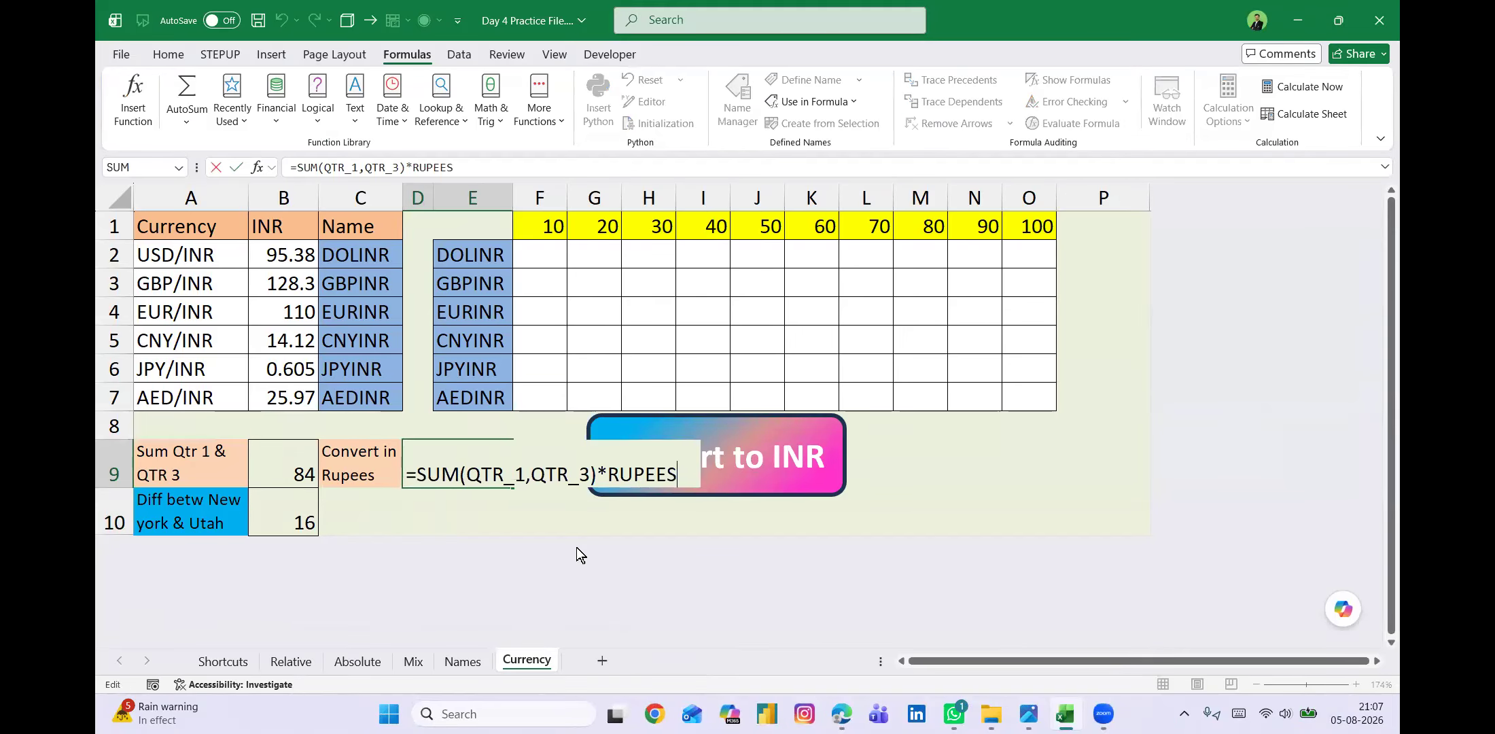
pyautogui.click(529, 517)
pyautogui.click(303, 473)
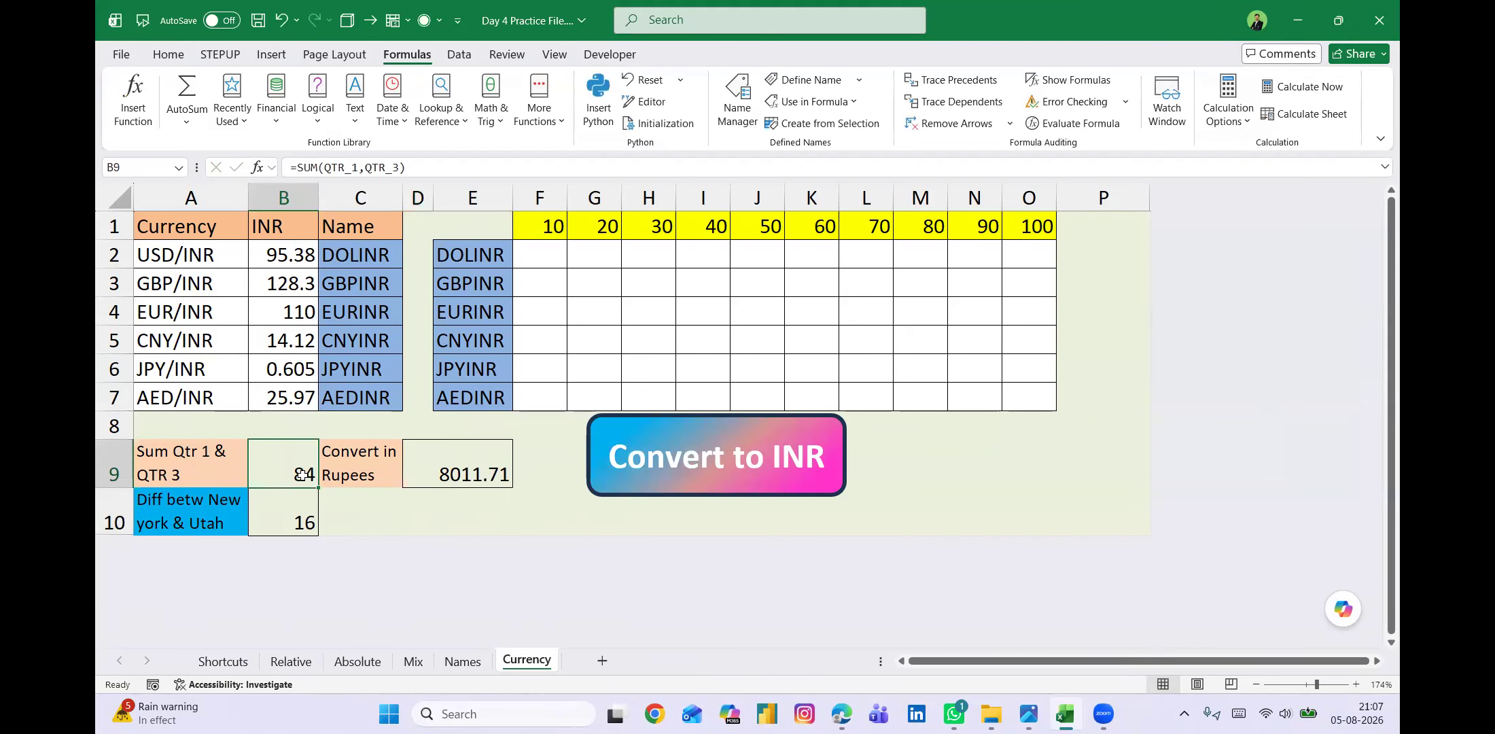
# On the Names sheet, select B5:B8 together with D5:D8, then the rate in C2, to review the formula's source cells.
pyautogui.click(460, 662)
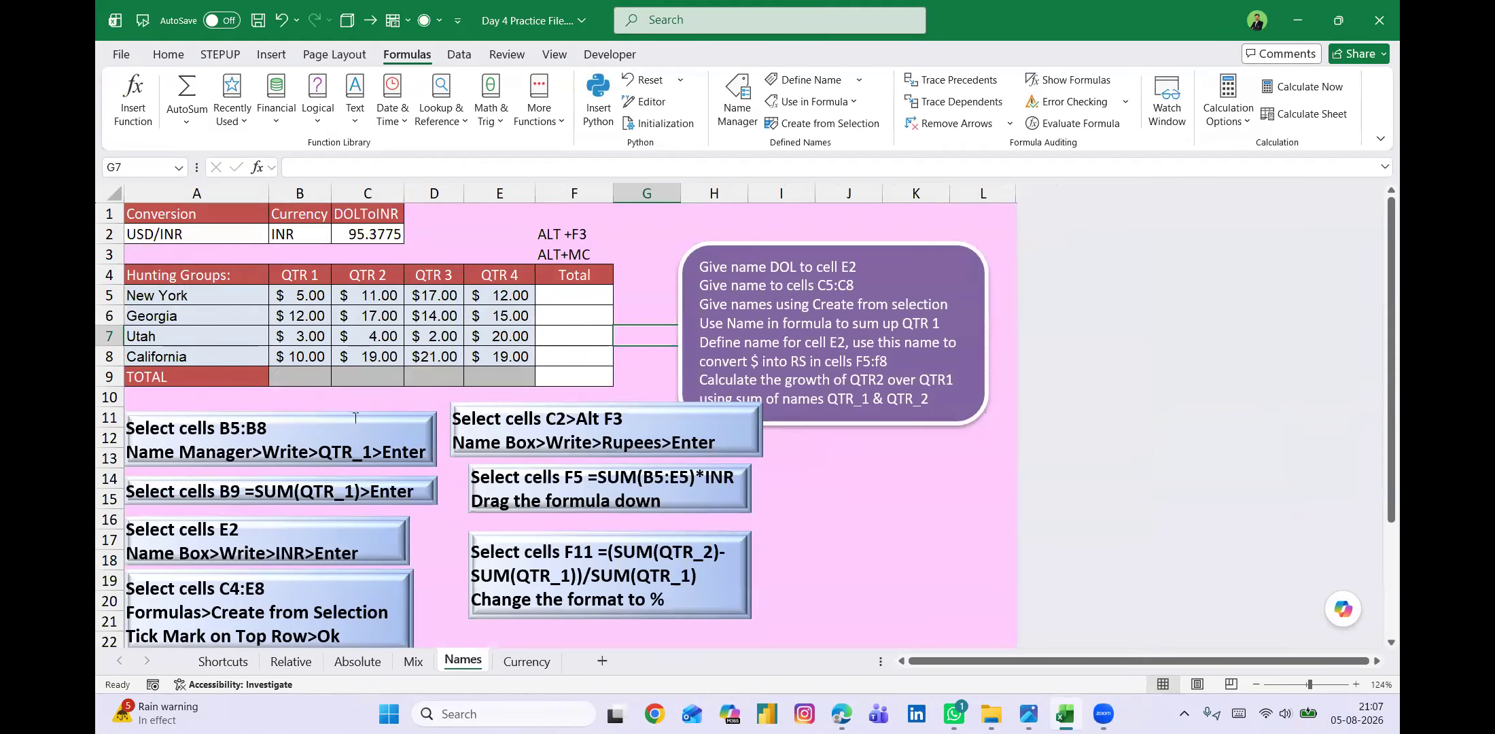
pyautogui.moveTo(303, 297); pyautogui.dragTo(307, 352)
pyautogui.moveTo(429, 296); pyautogui.dragTo(433, 349)
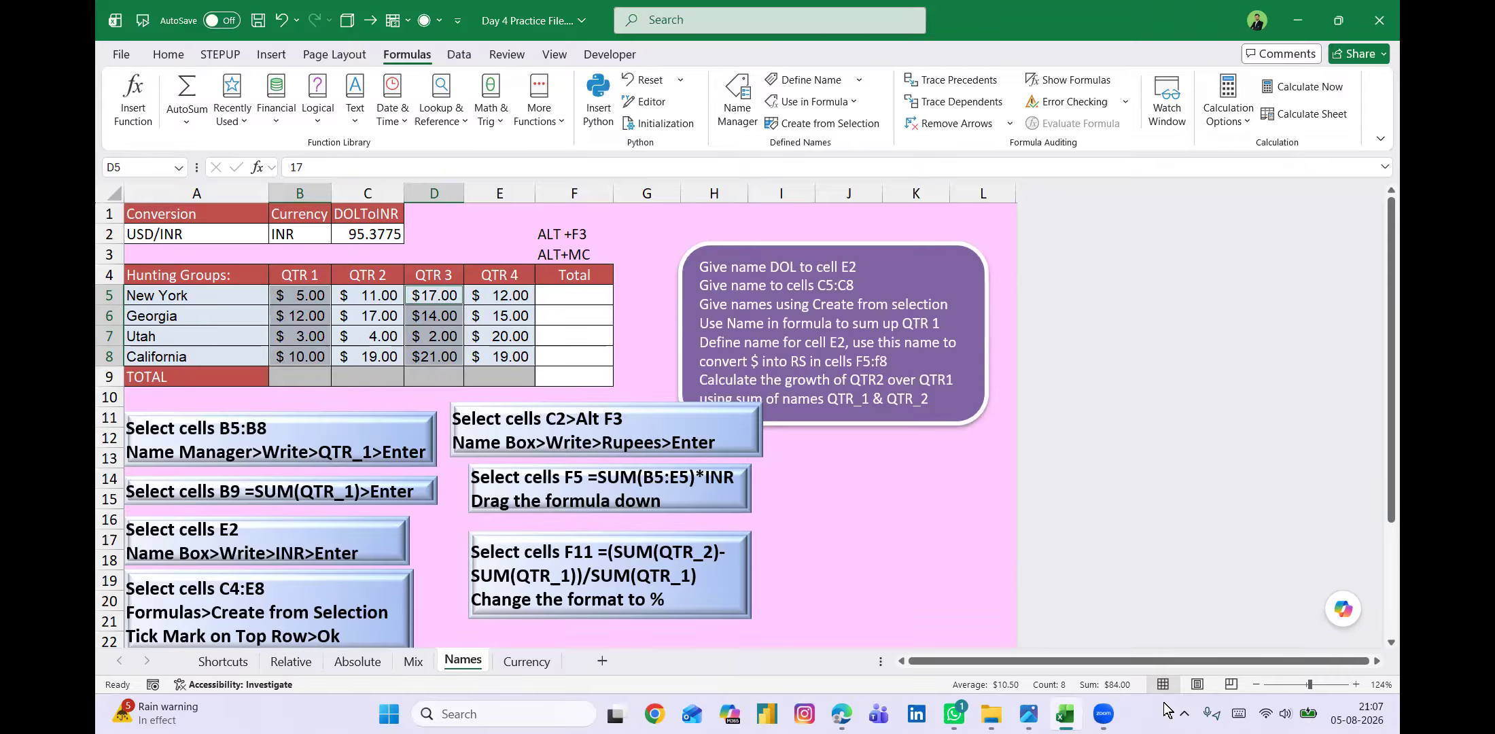
pyautogui.click(1104, 712)
pyautogui.click(373, 234)
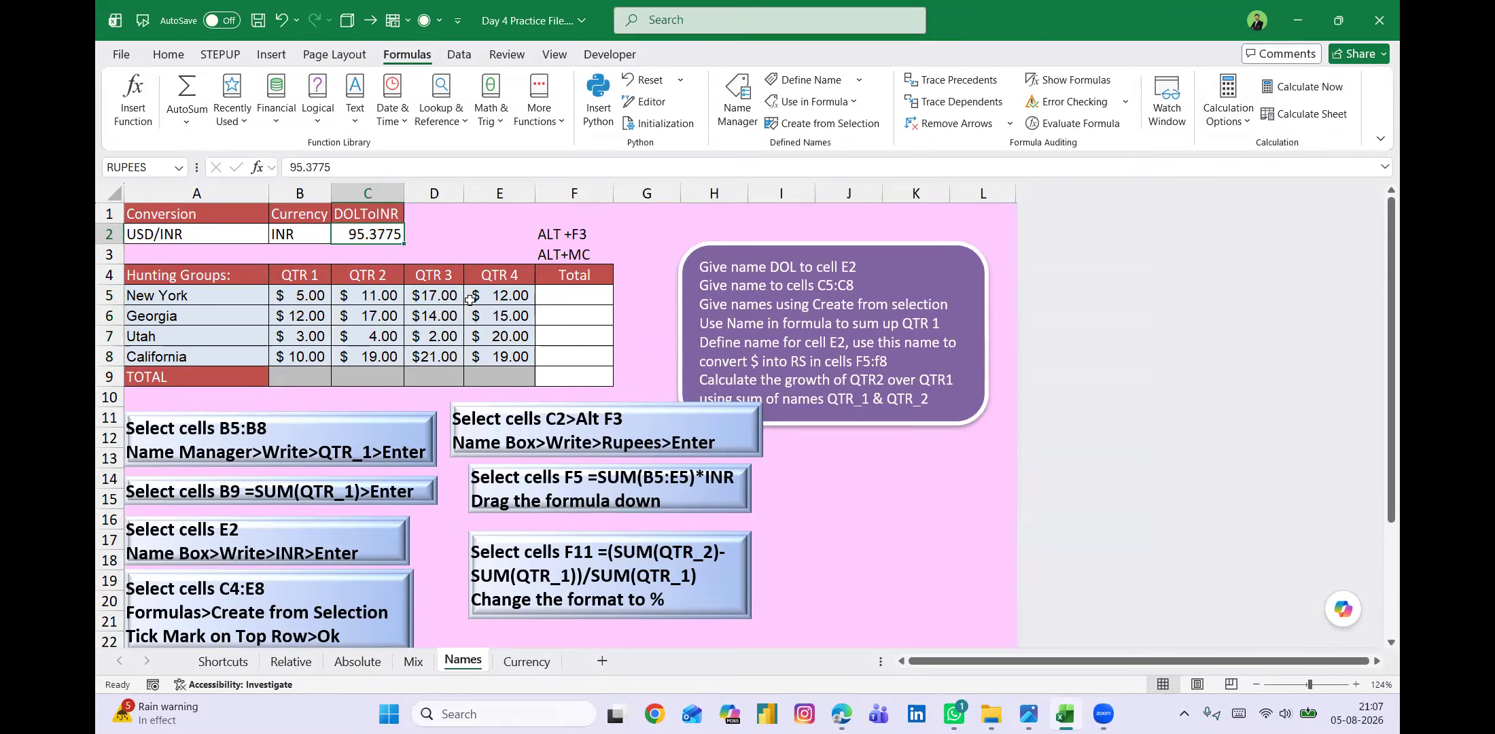
# Inspect the D9 formula on the Currency sheet, look at the Names sheet again, and return to Currency.
pyautogui.click(528, 662)
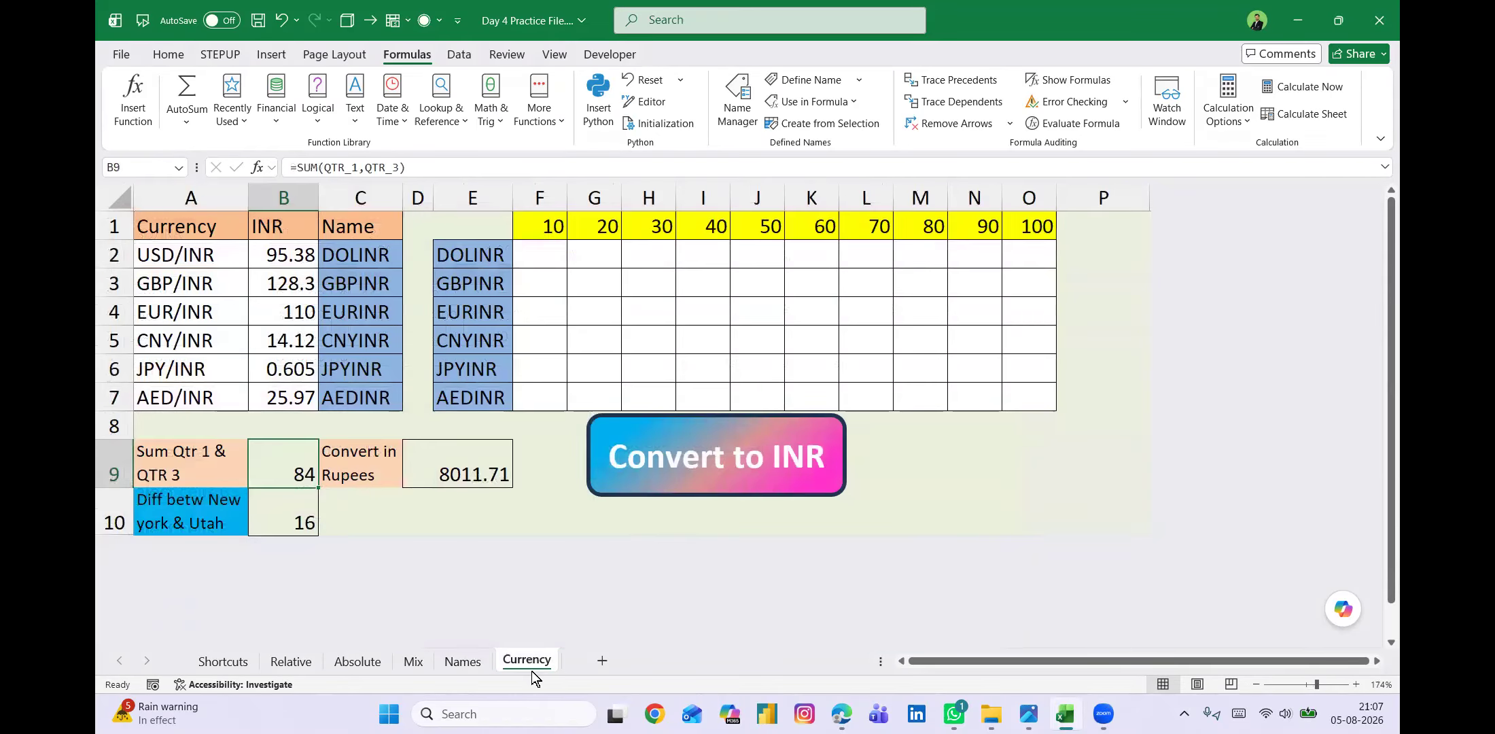
pyautogui.click(459, 474)
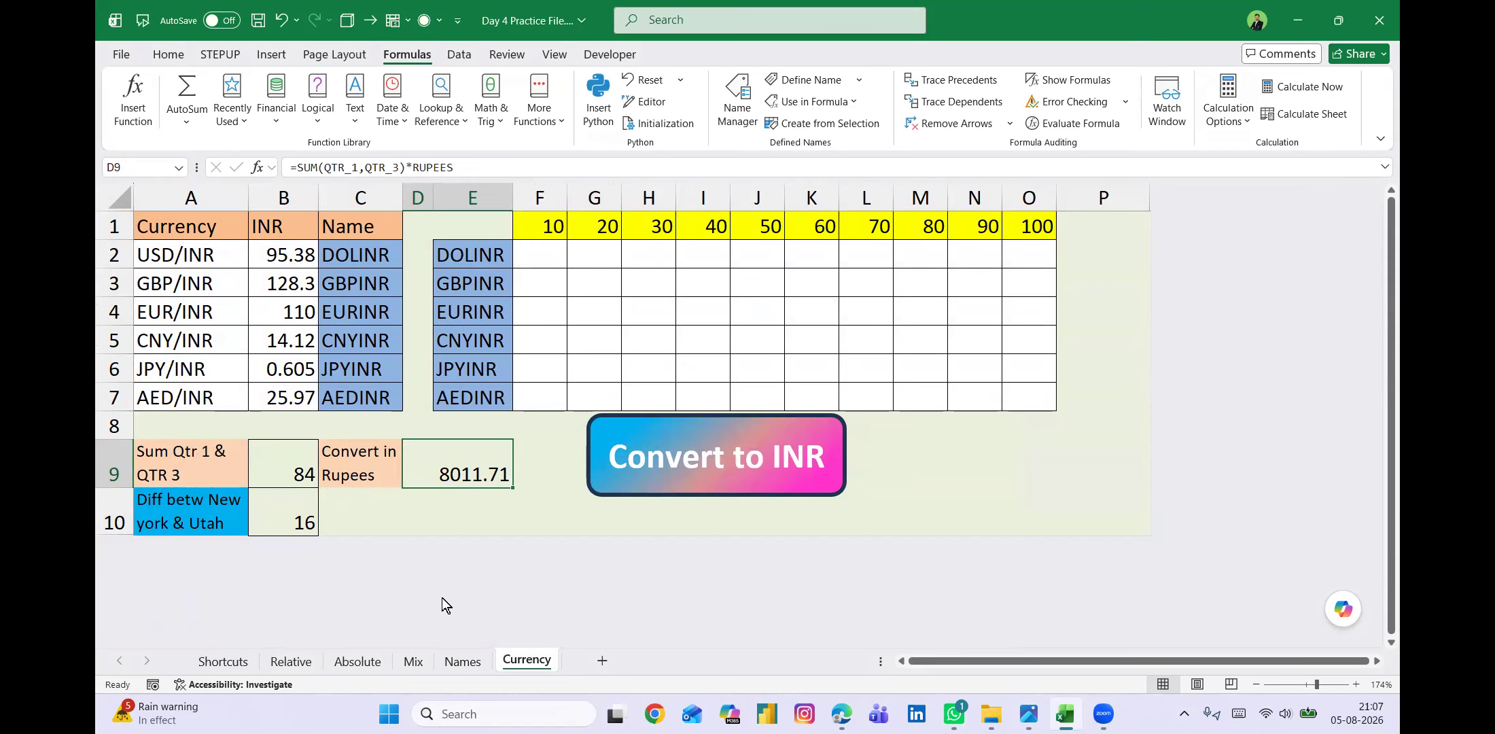
pyautogui.click(461, 661)
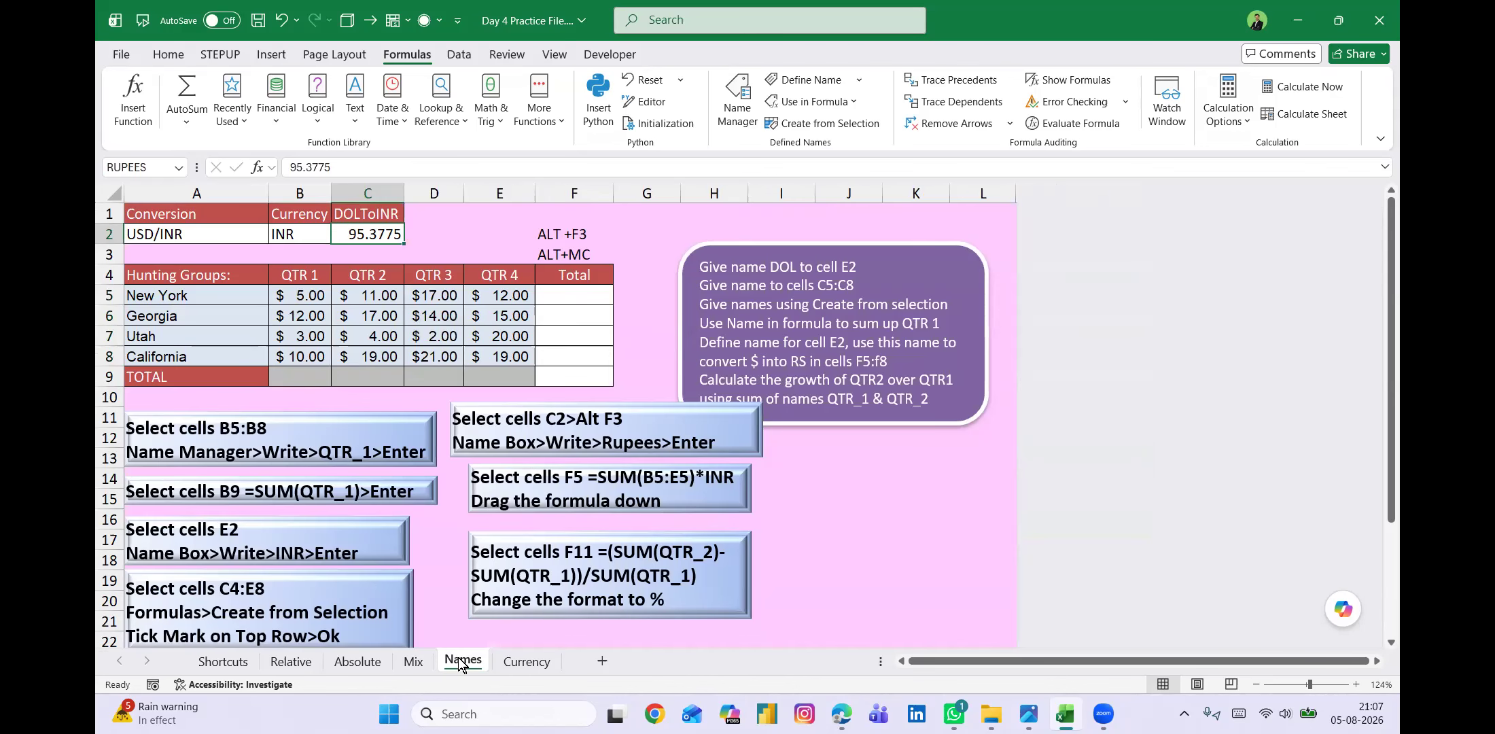
pyautogui.click(525, 662)
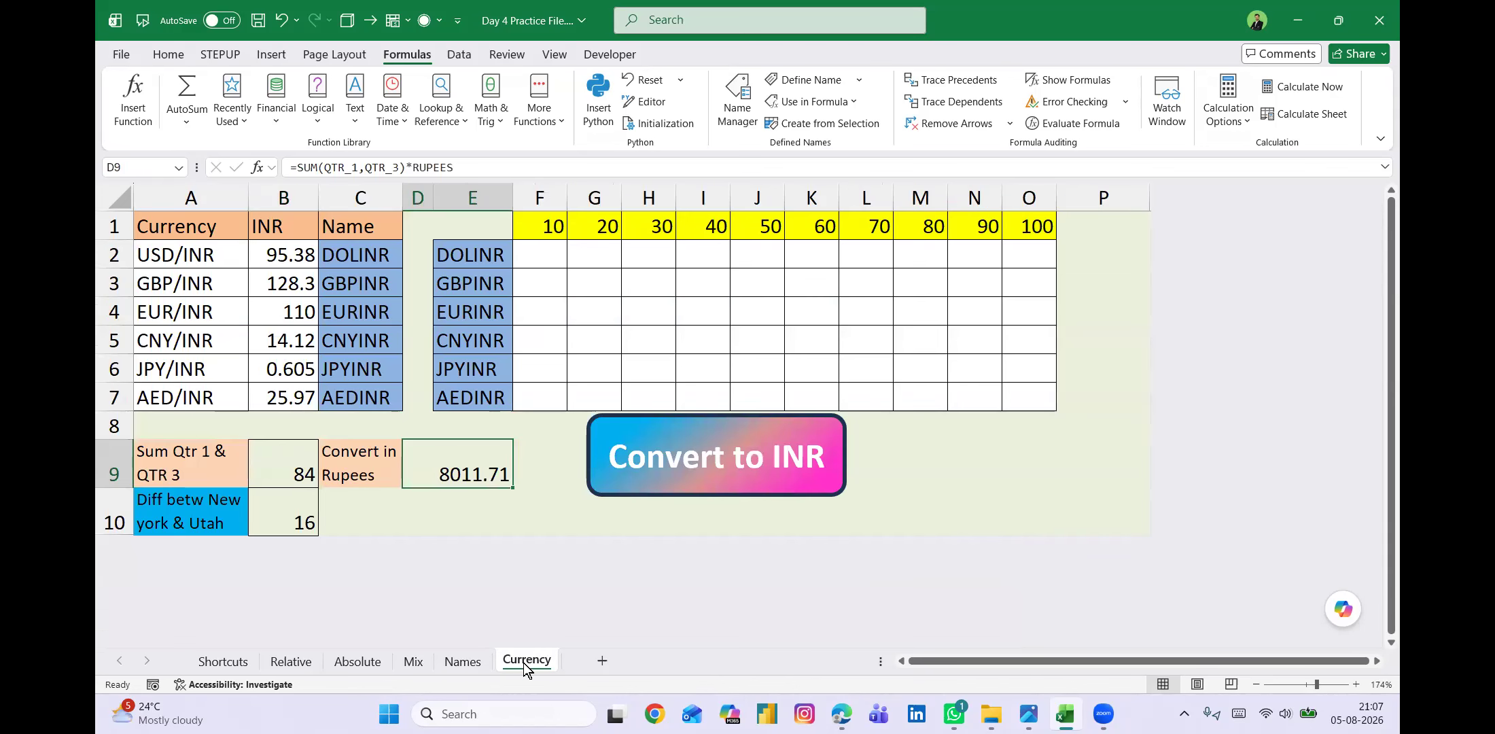
# Open the D9 formula for editing, point to B5:B8, D5:D8 and C2 on the Names sheet, and cancel the edit.
pyautogui.doubleClick(464, 466)
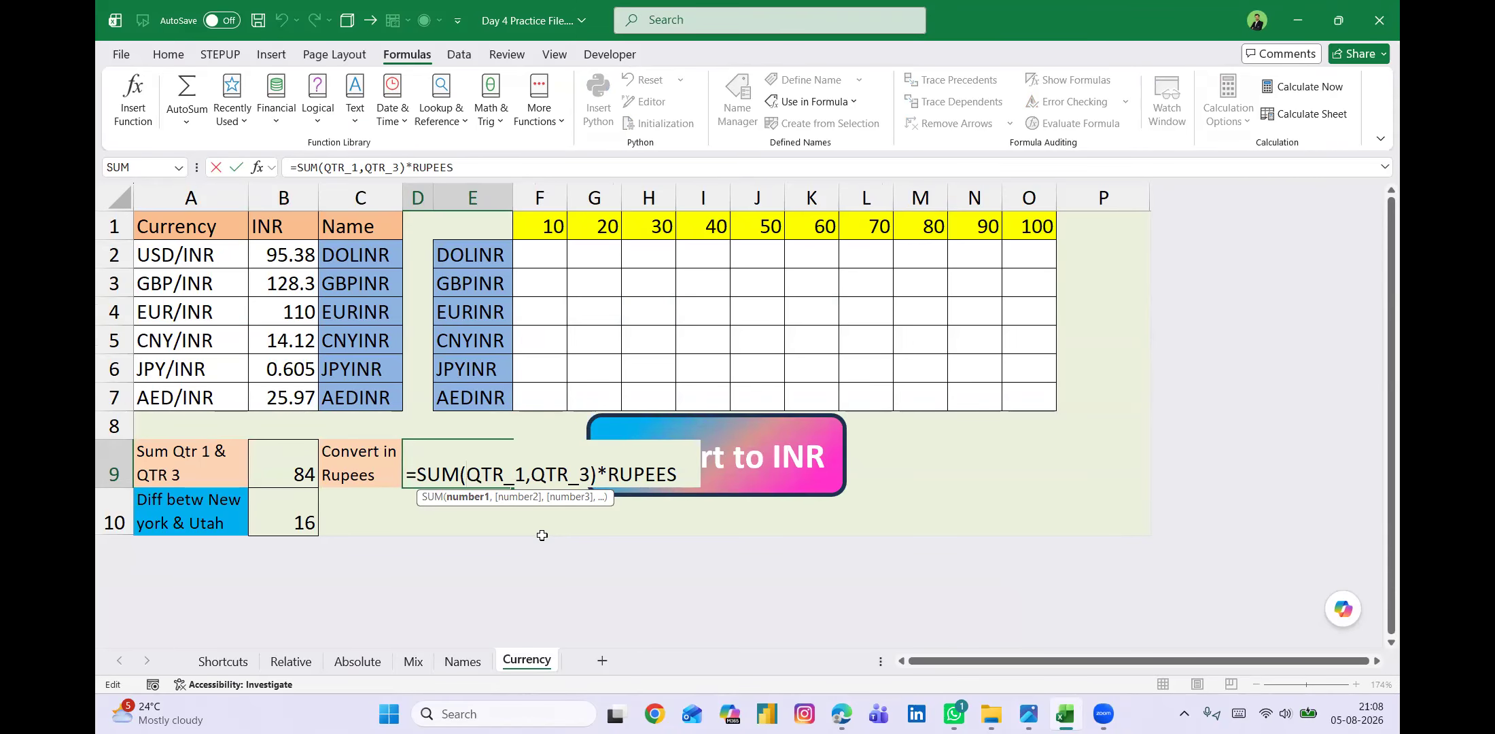
pyautogui.click(455, 659)
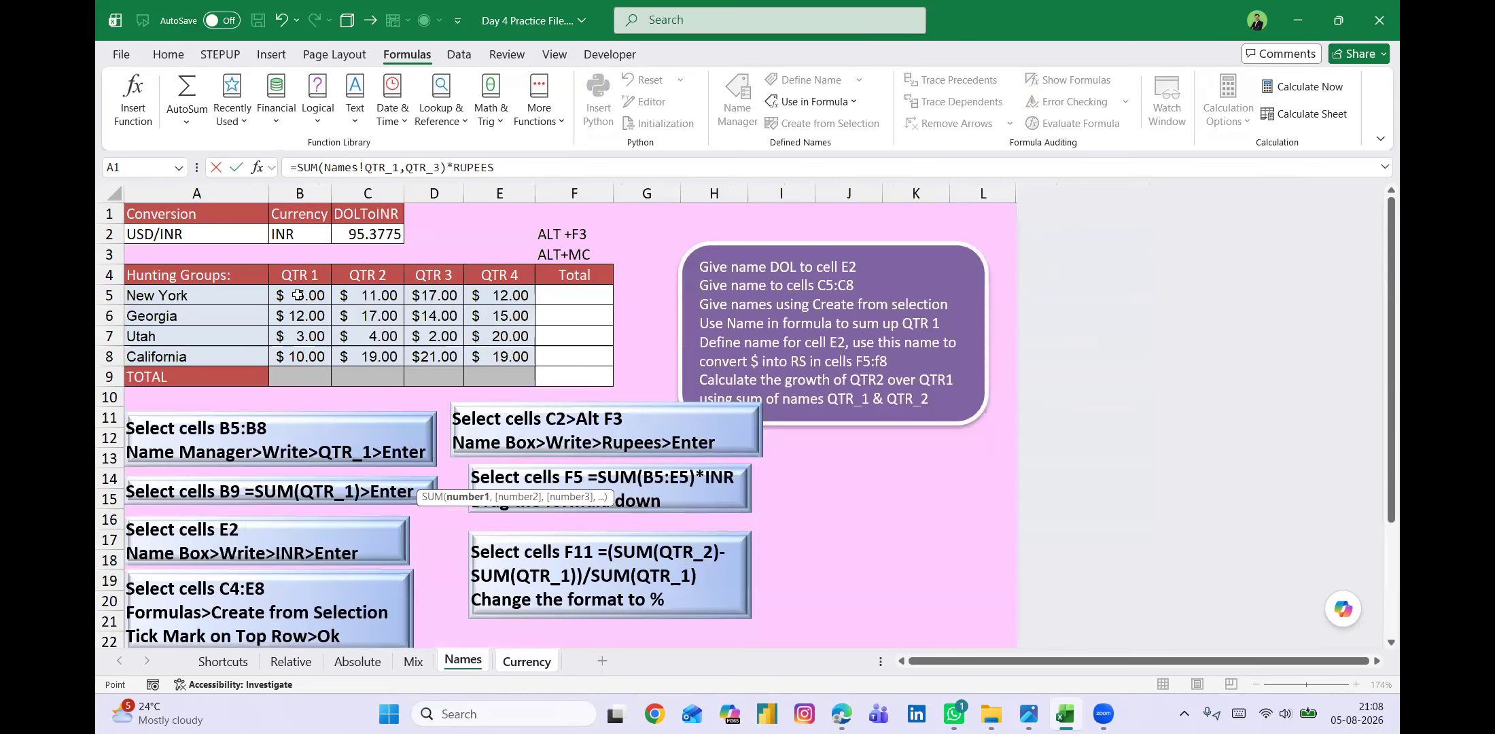
pyautogui.moveTo(297, 294); pyautogui.dragTo(300, 357)
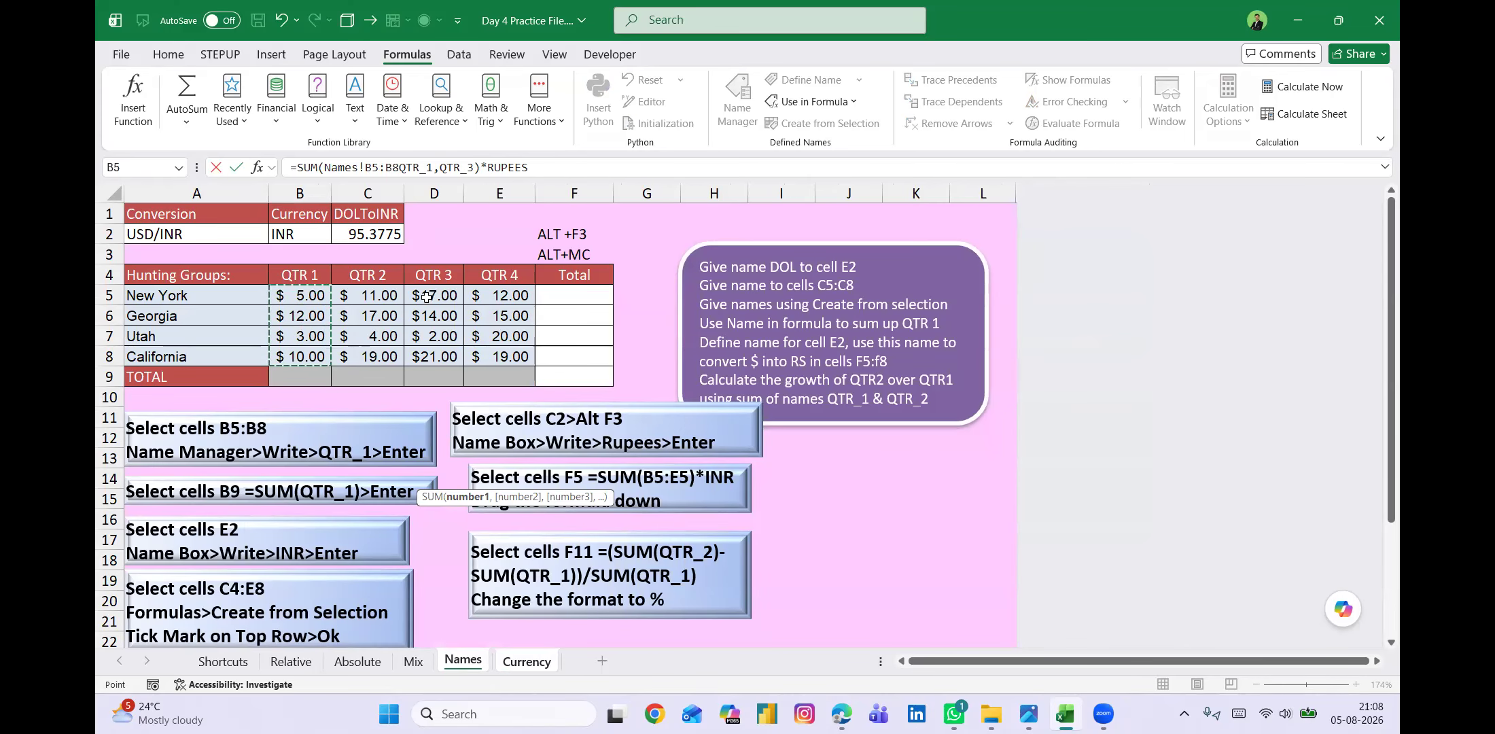
pyautogui.moveTo(426, 297); pyautogui.dragTo(428, 348)
pyautogui.click(382, 233)
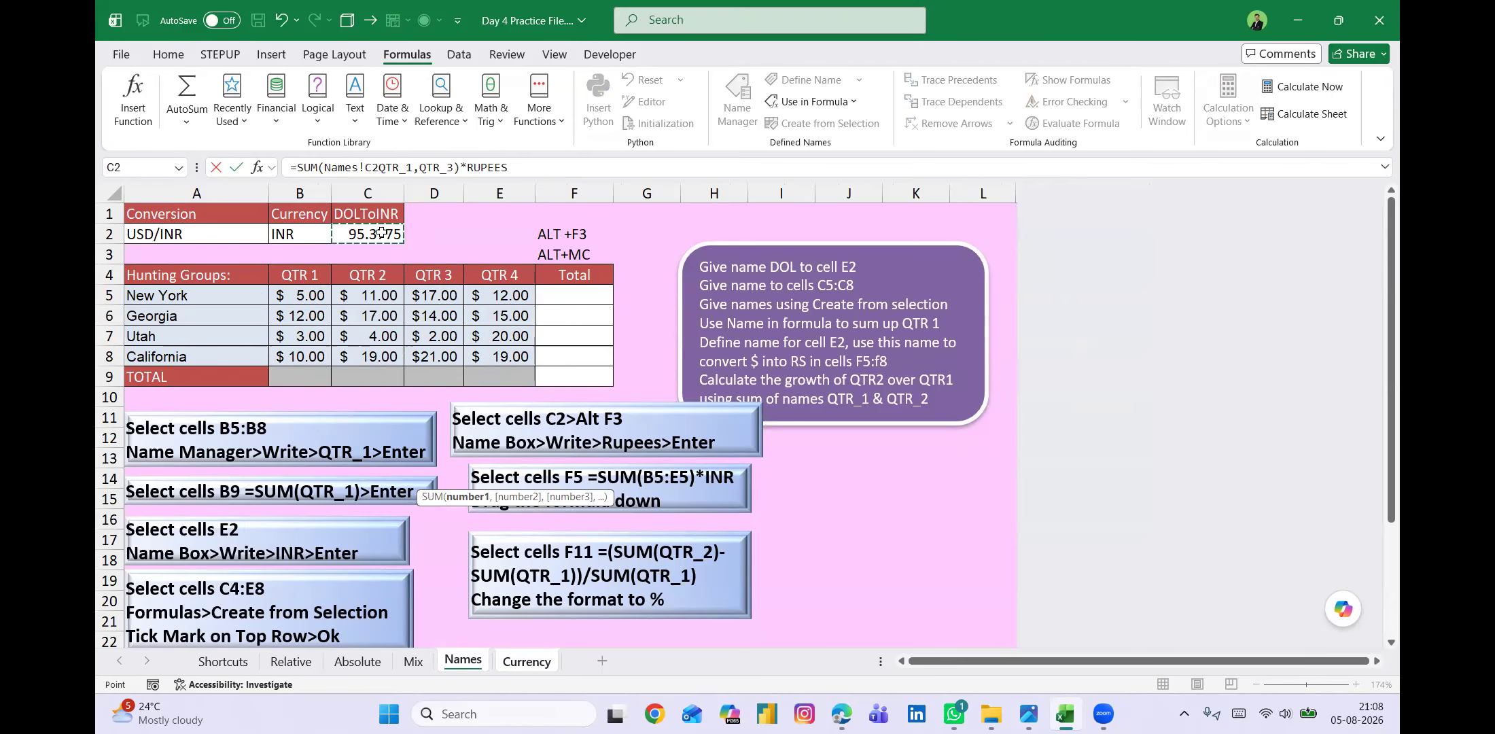
pyautogui.press('Escape')
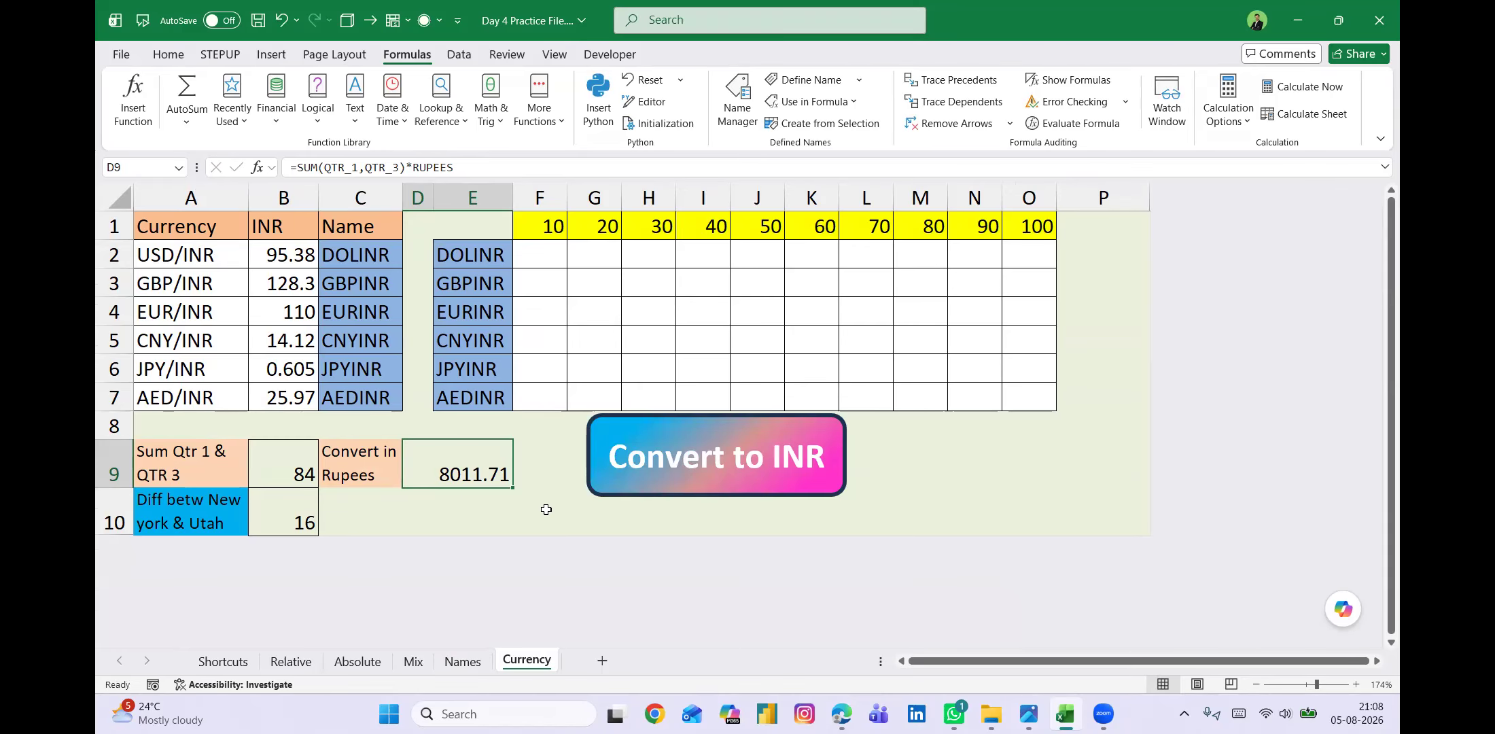
# Review the D9 formula in edit mode once more, close it with the formula kept, and select E10.
pyautogui.press('F2')
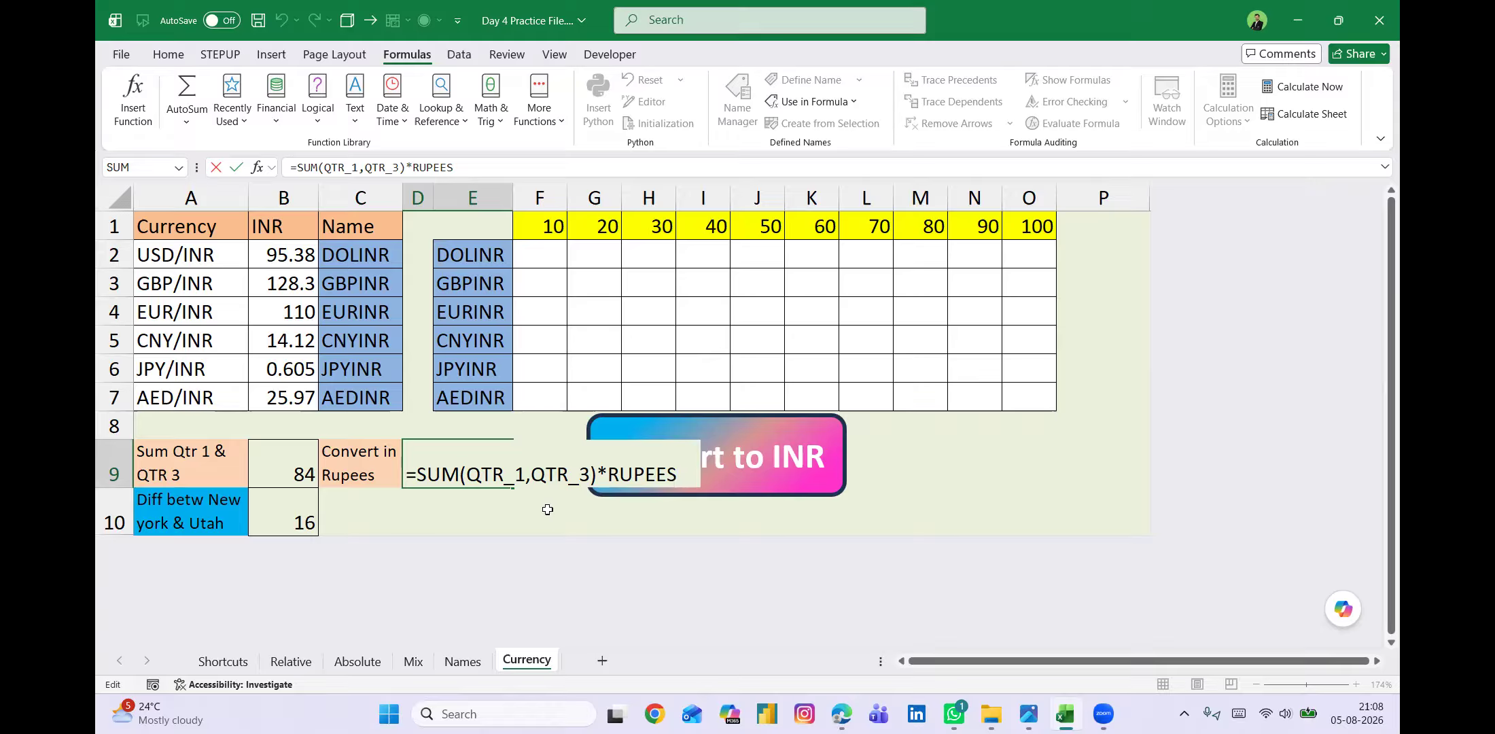
pyautogui.press('Return')
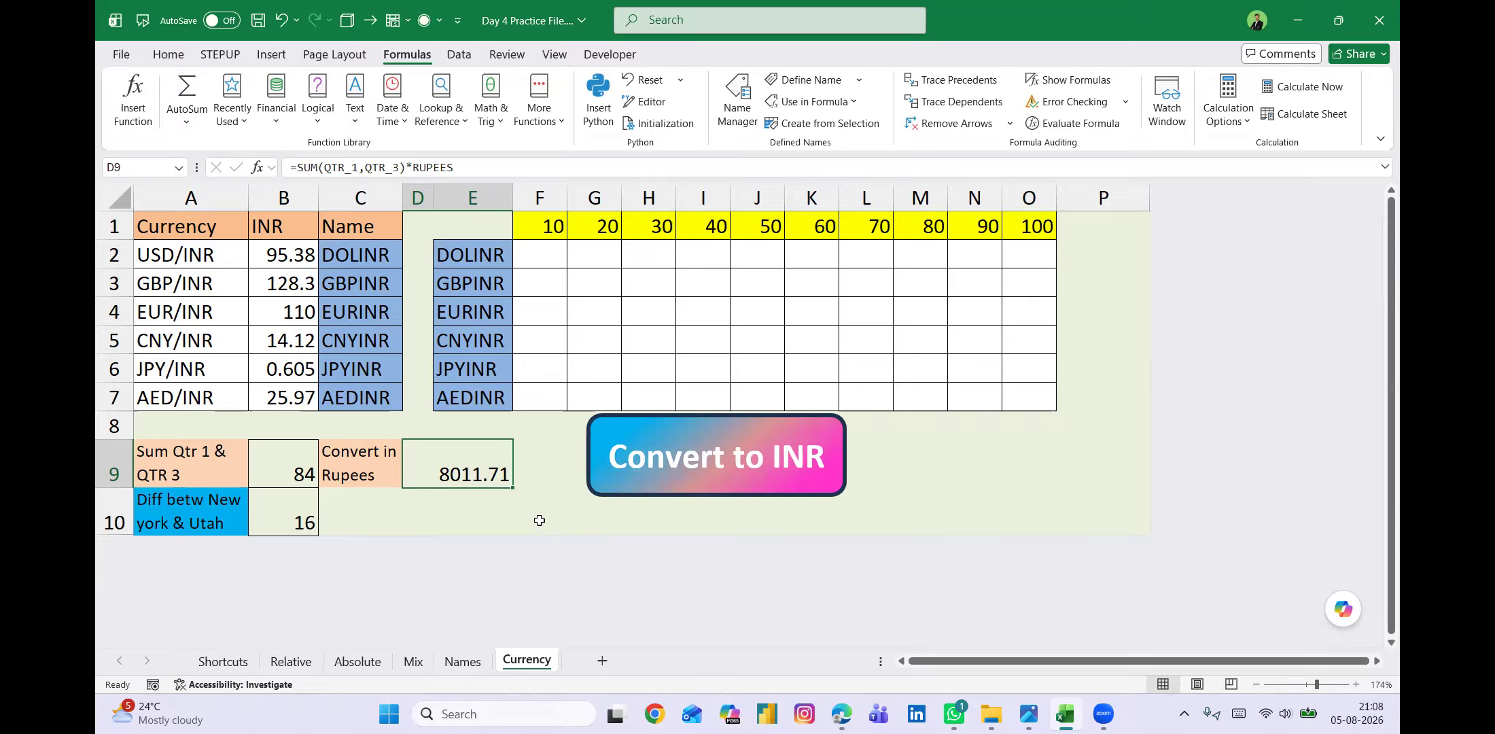
pyautogui.click(539, 521)
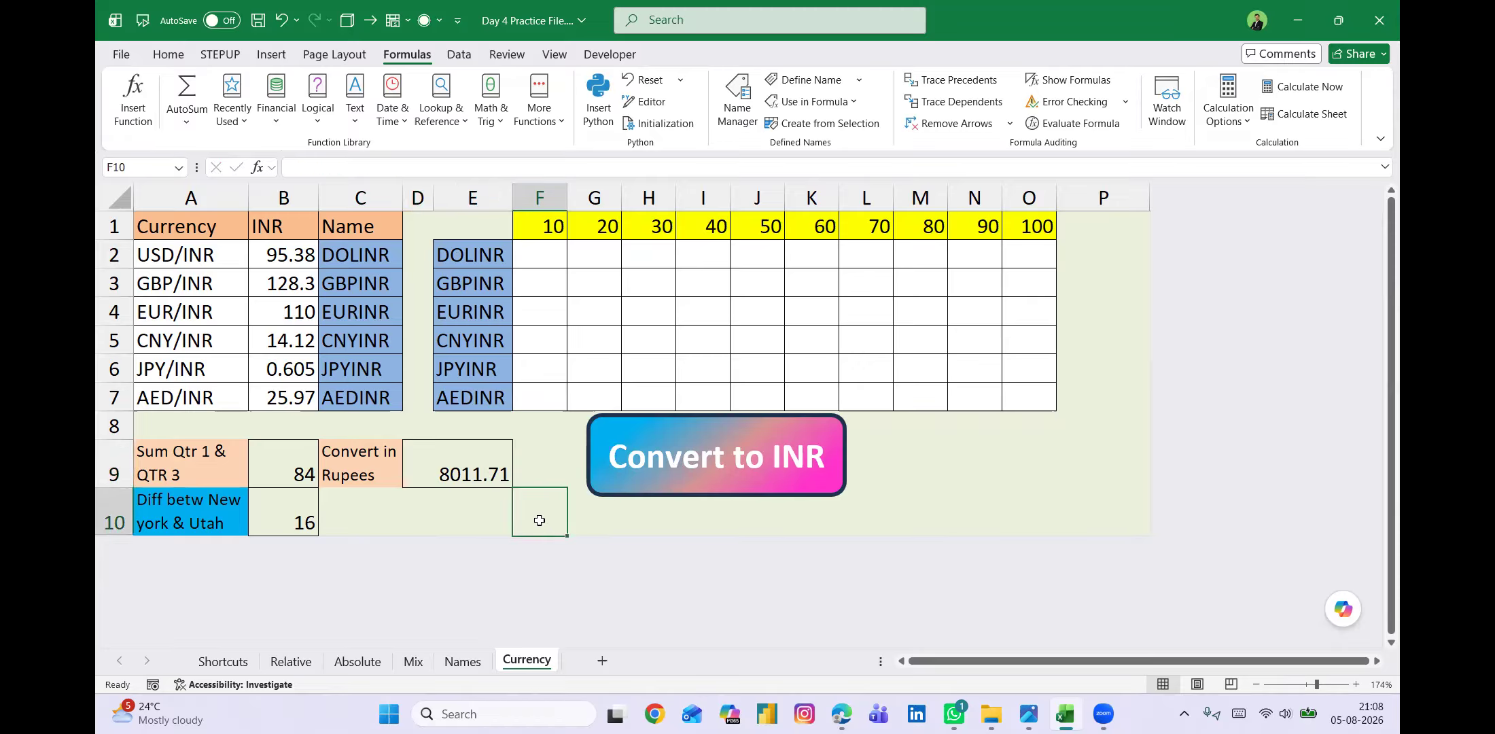
pyautogui.click(484, 515)
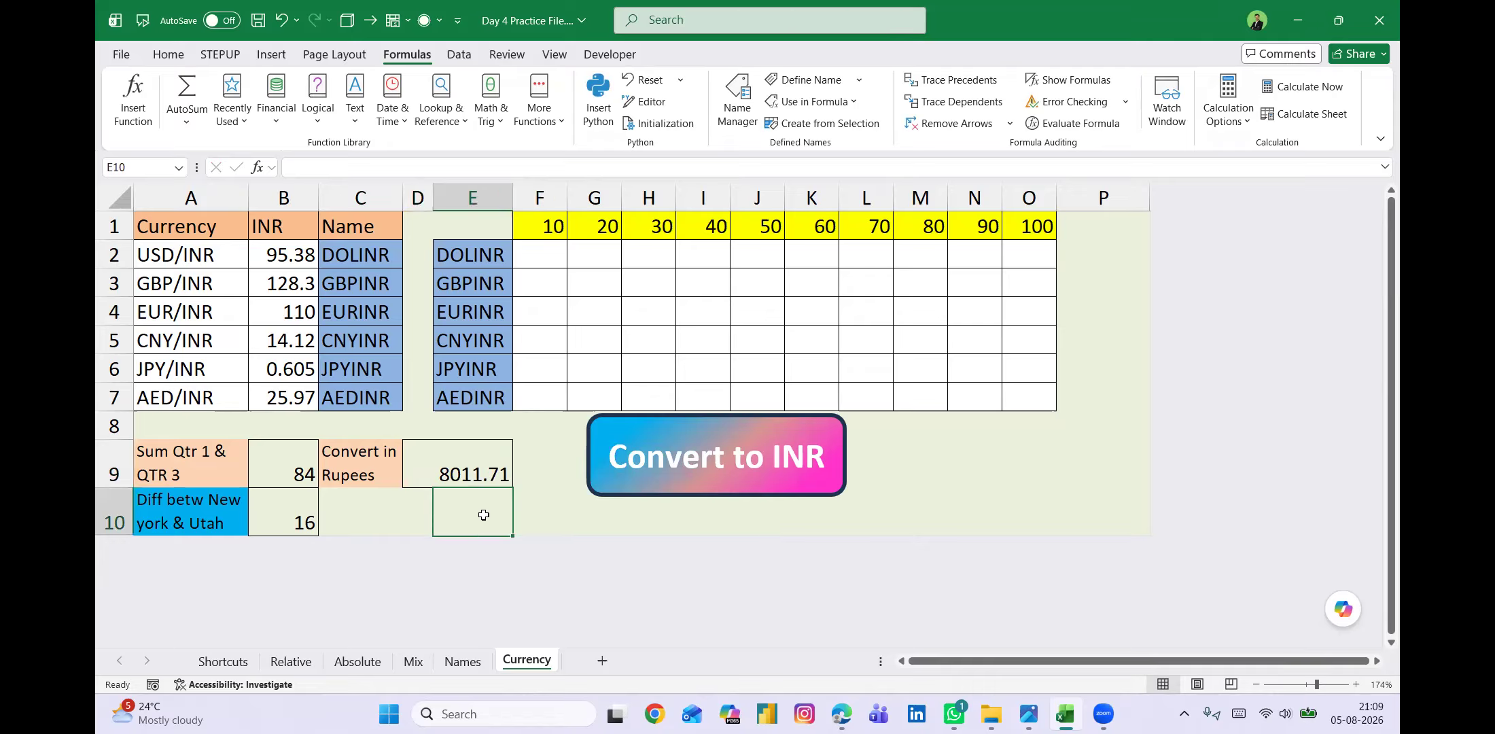